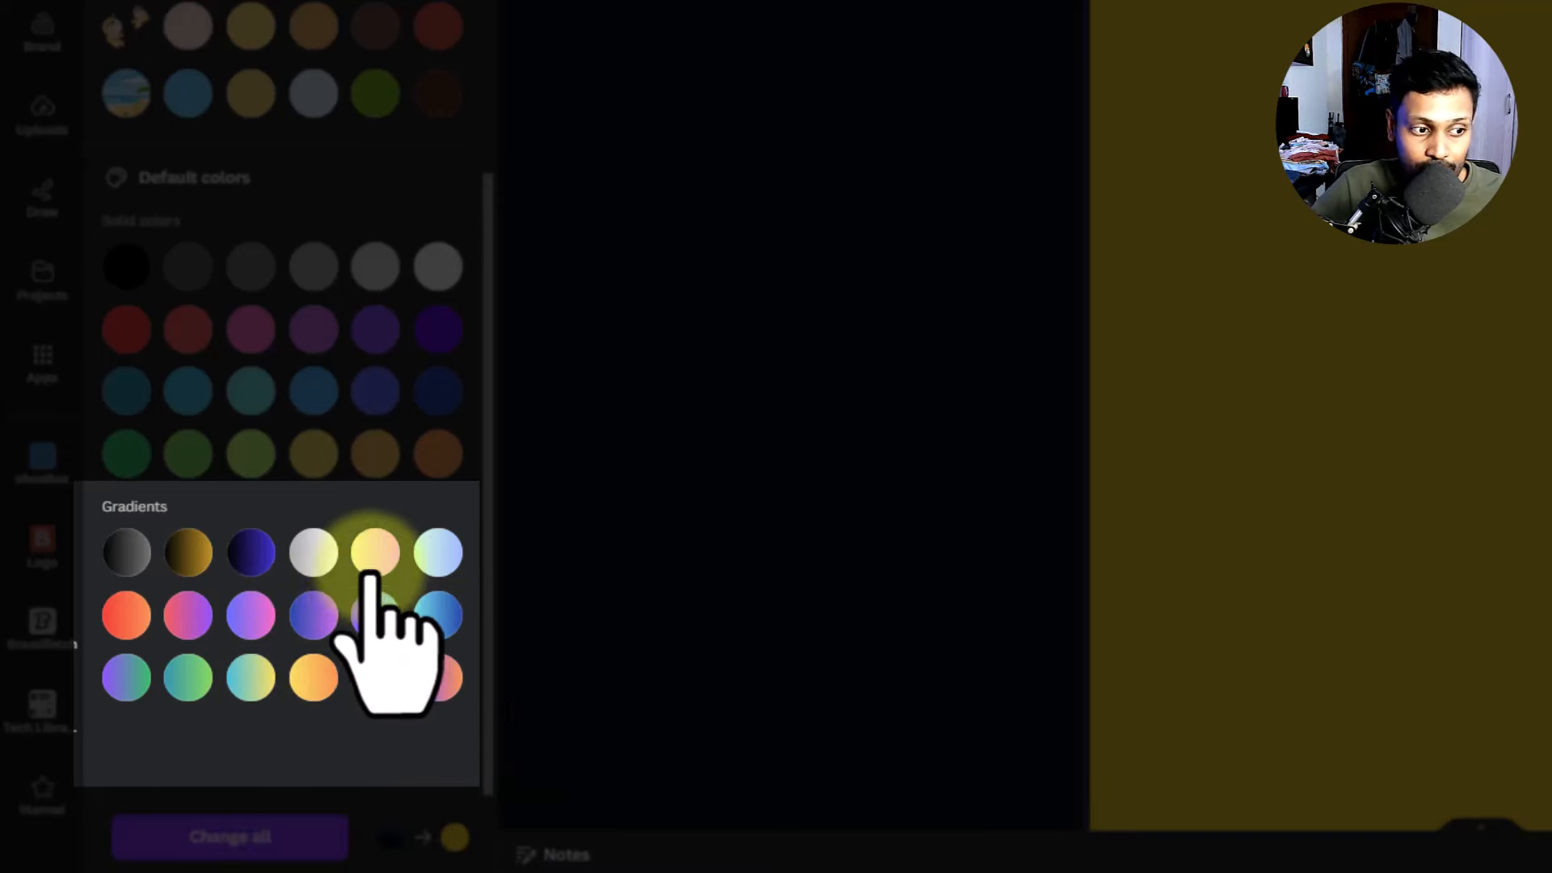
- Apply the default purple-to-turquoise gradient to page 1's background and add a blank page after it
left_click(375, 615)
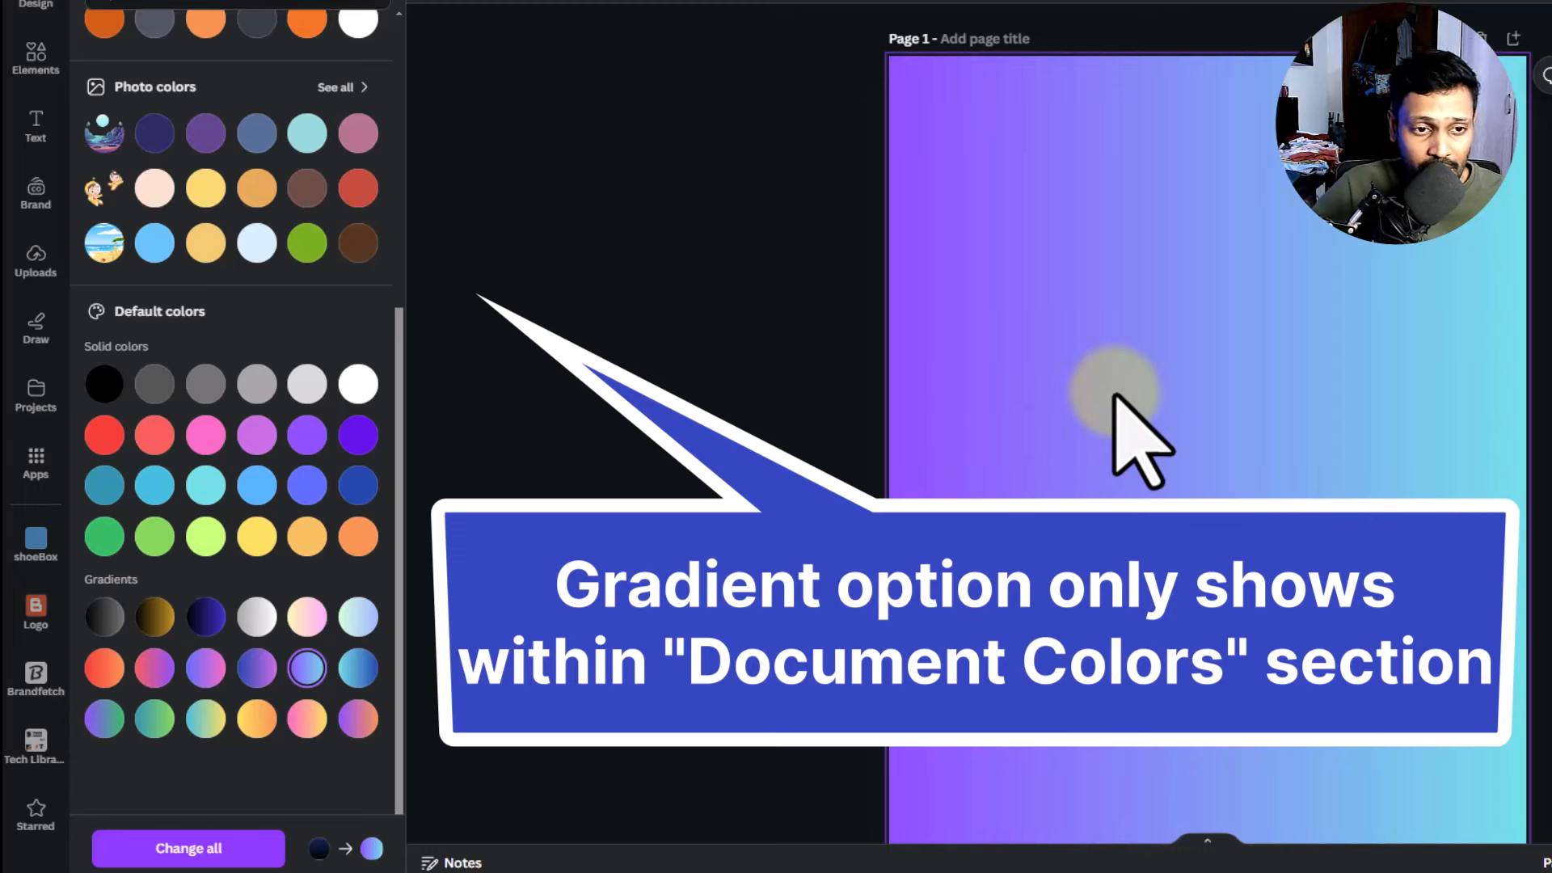
scroll(294, 347, "up", 10)
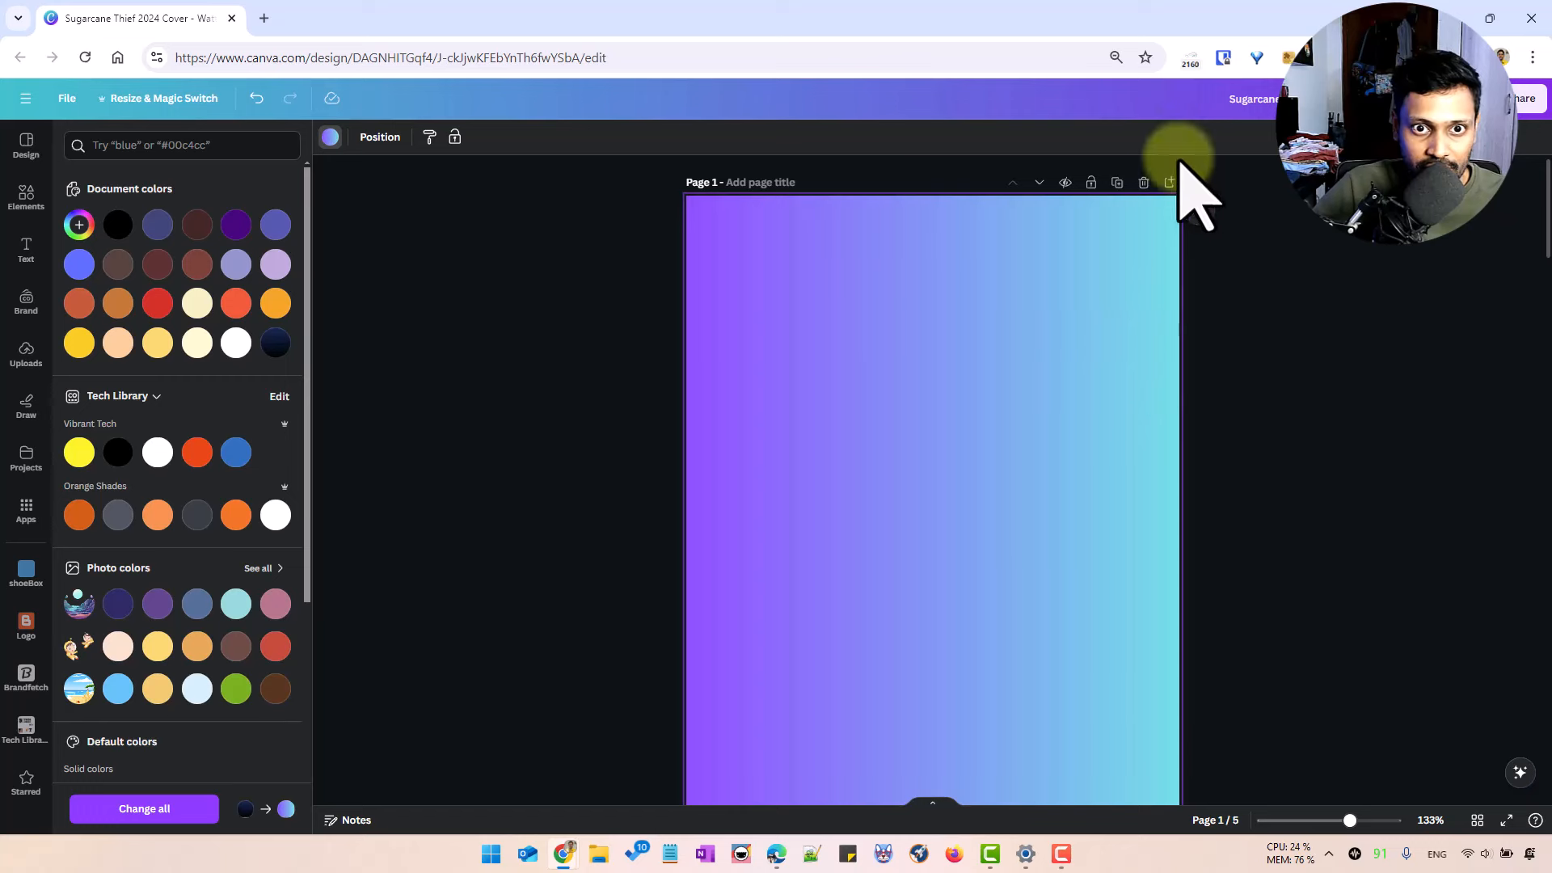
left_click(1171, 179)
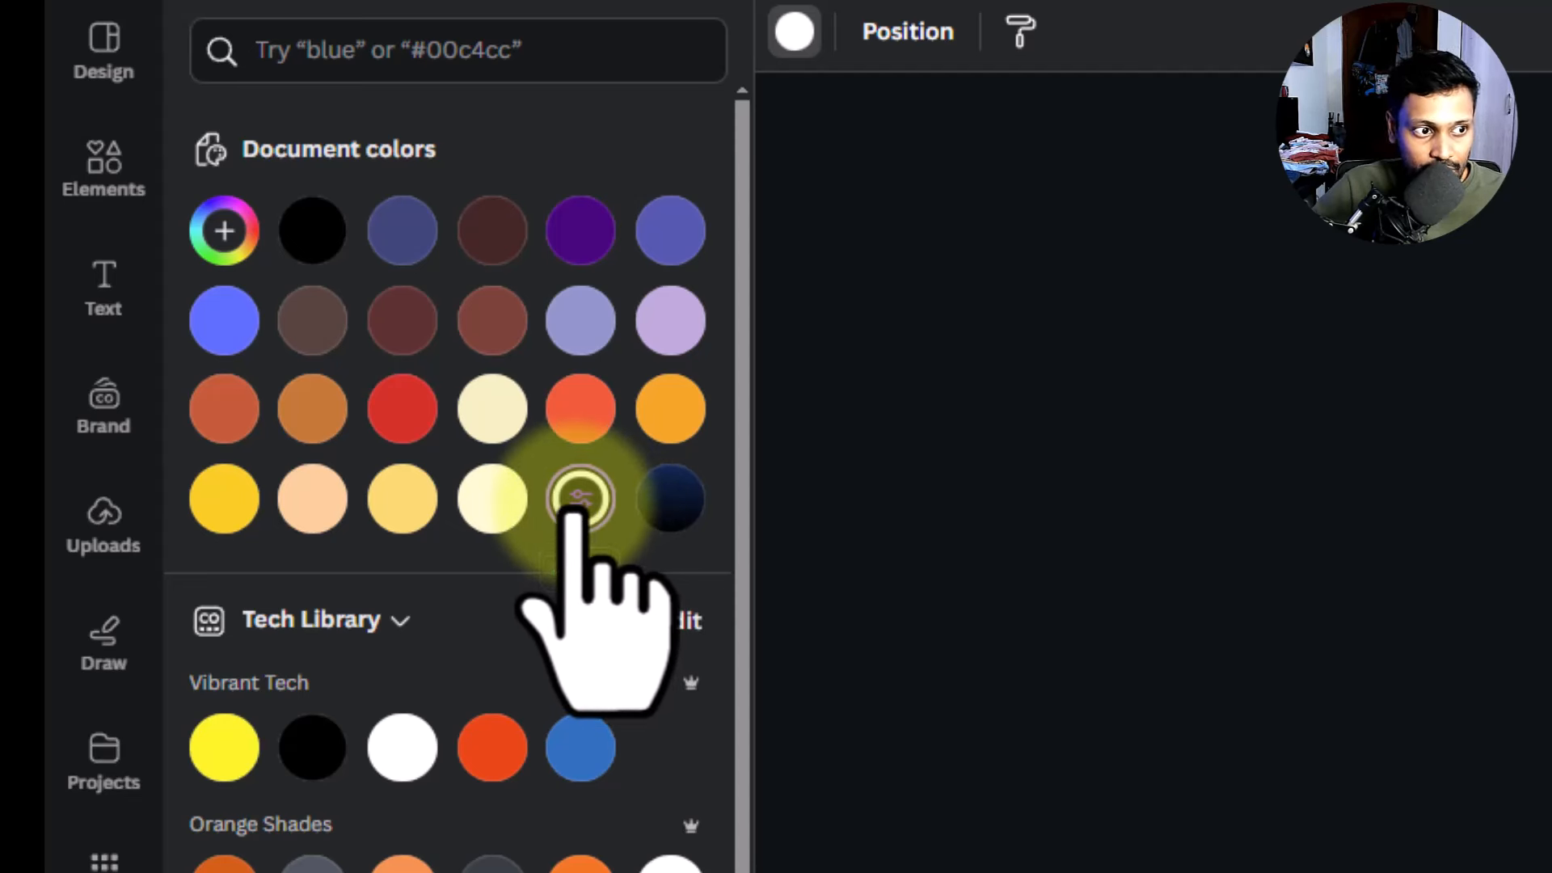
- Switch page 2's white background from a solid colour to a custom gradient
left_click(577, 501)
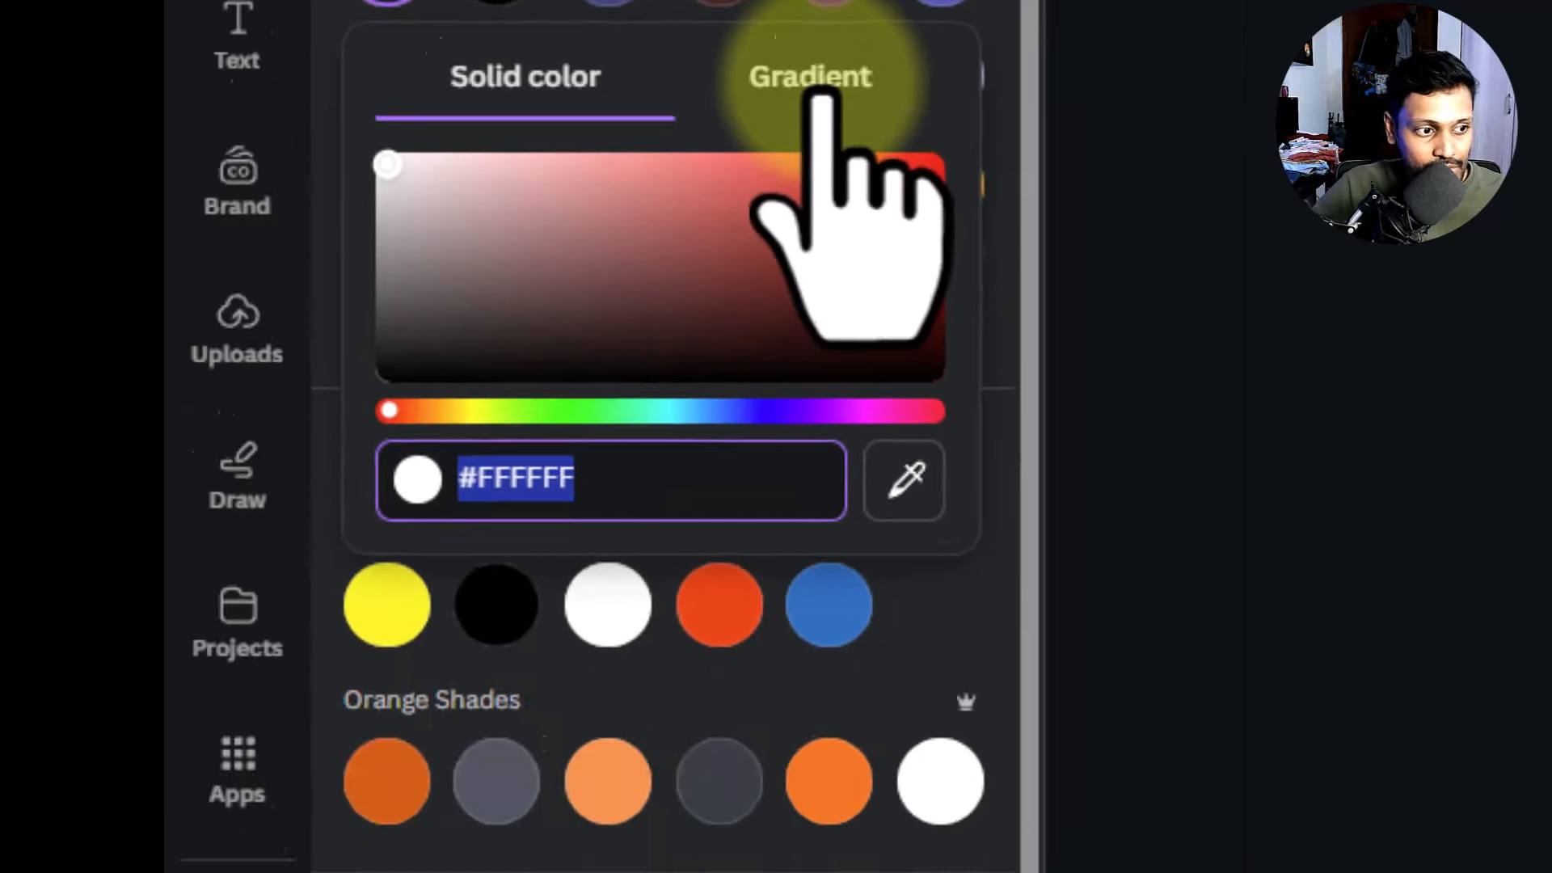
scroll(849, 606, "down", 10)
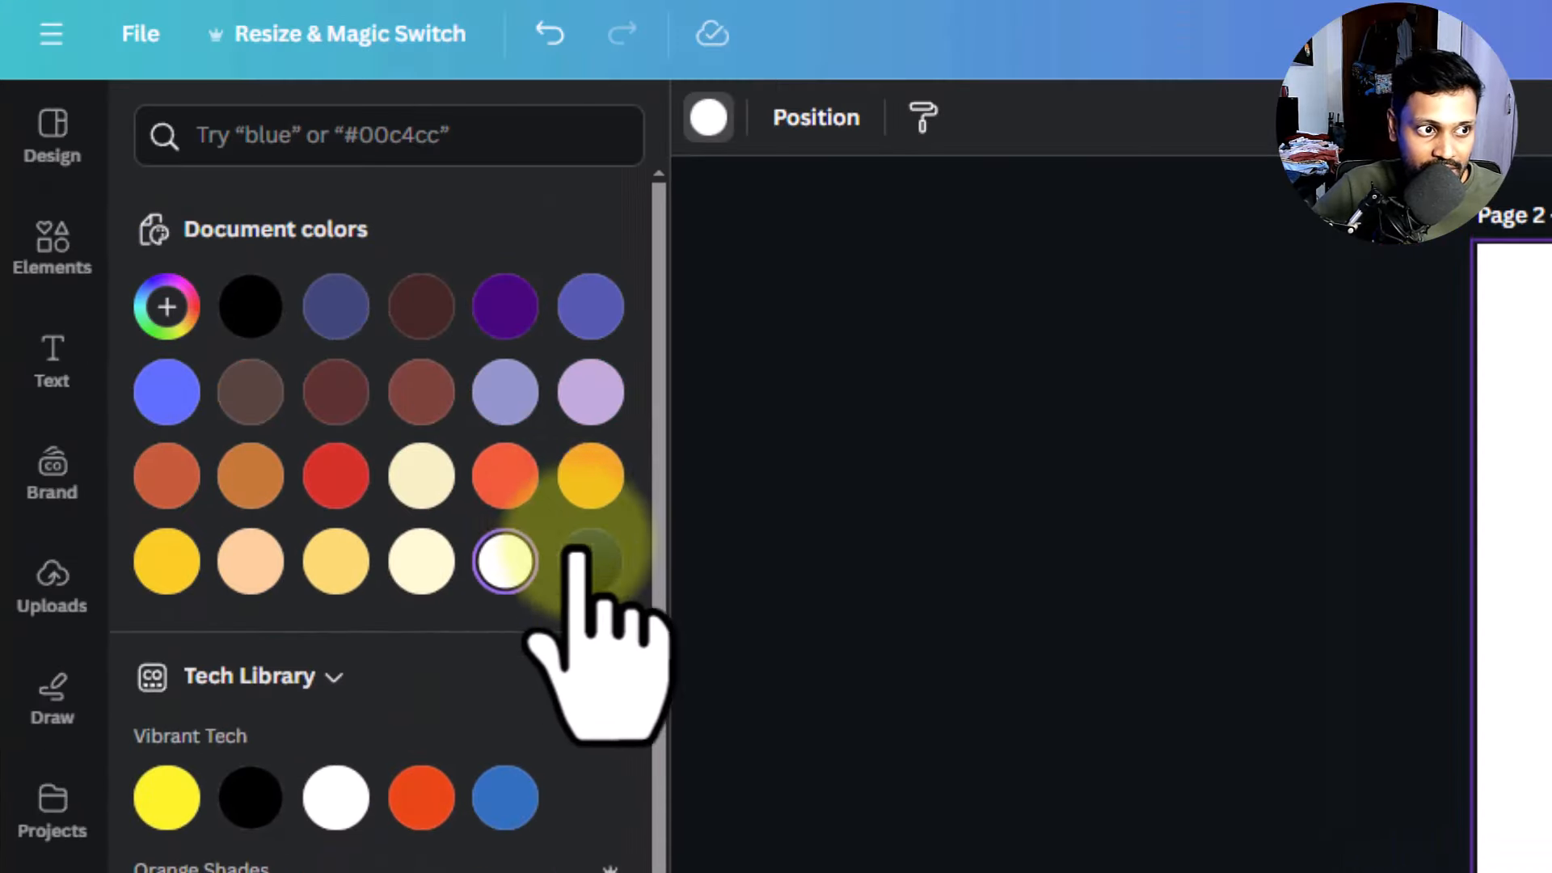
left_click(504, 560)
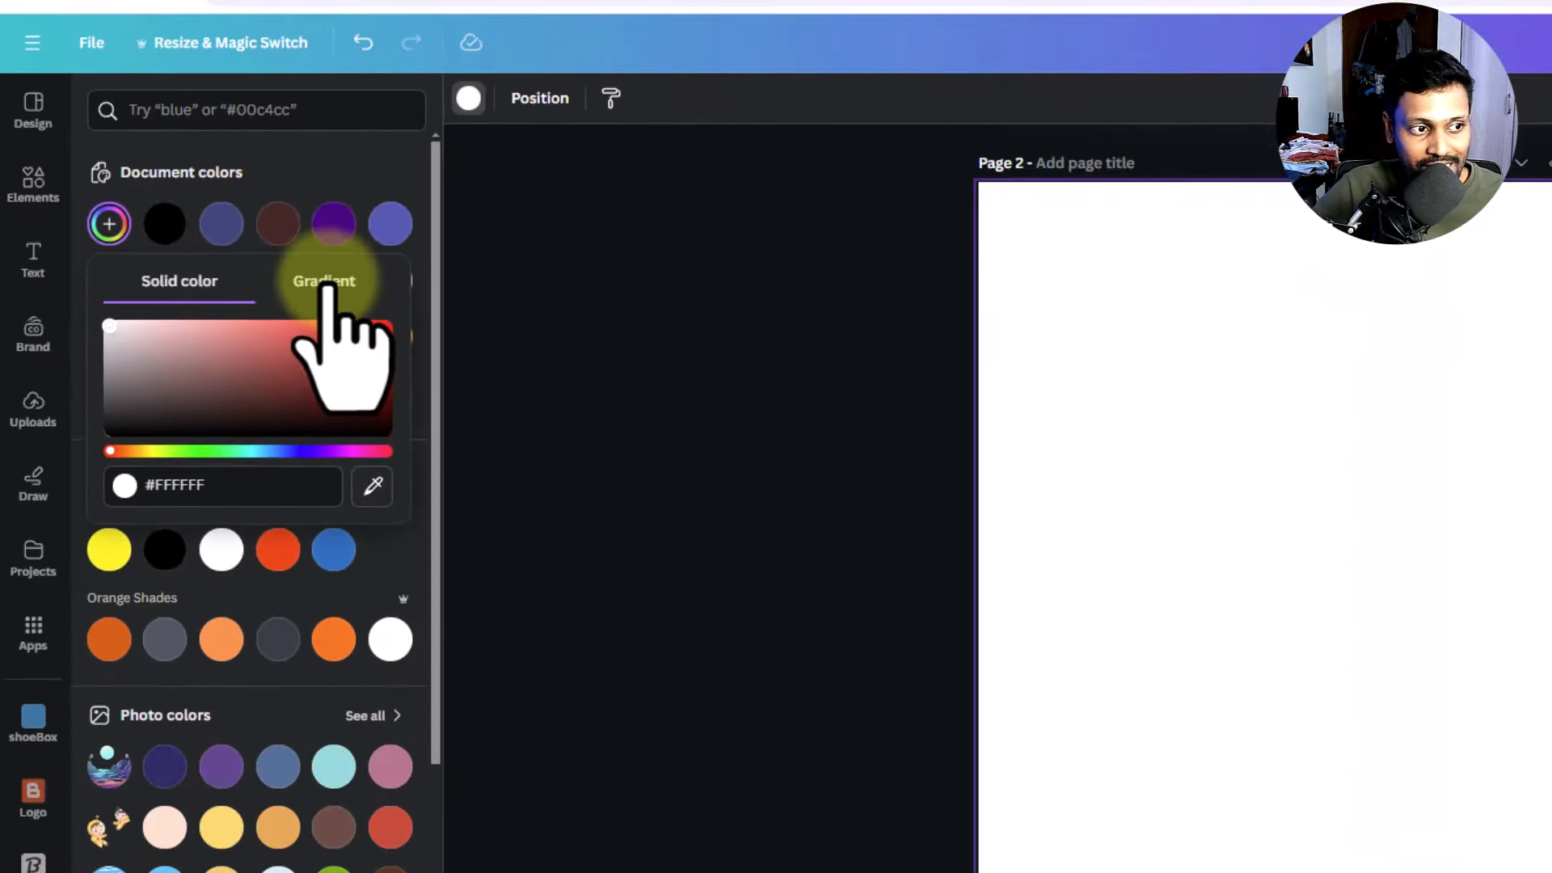
left_click(390, 325)
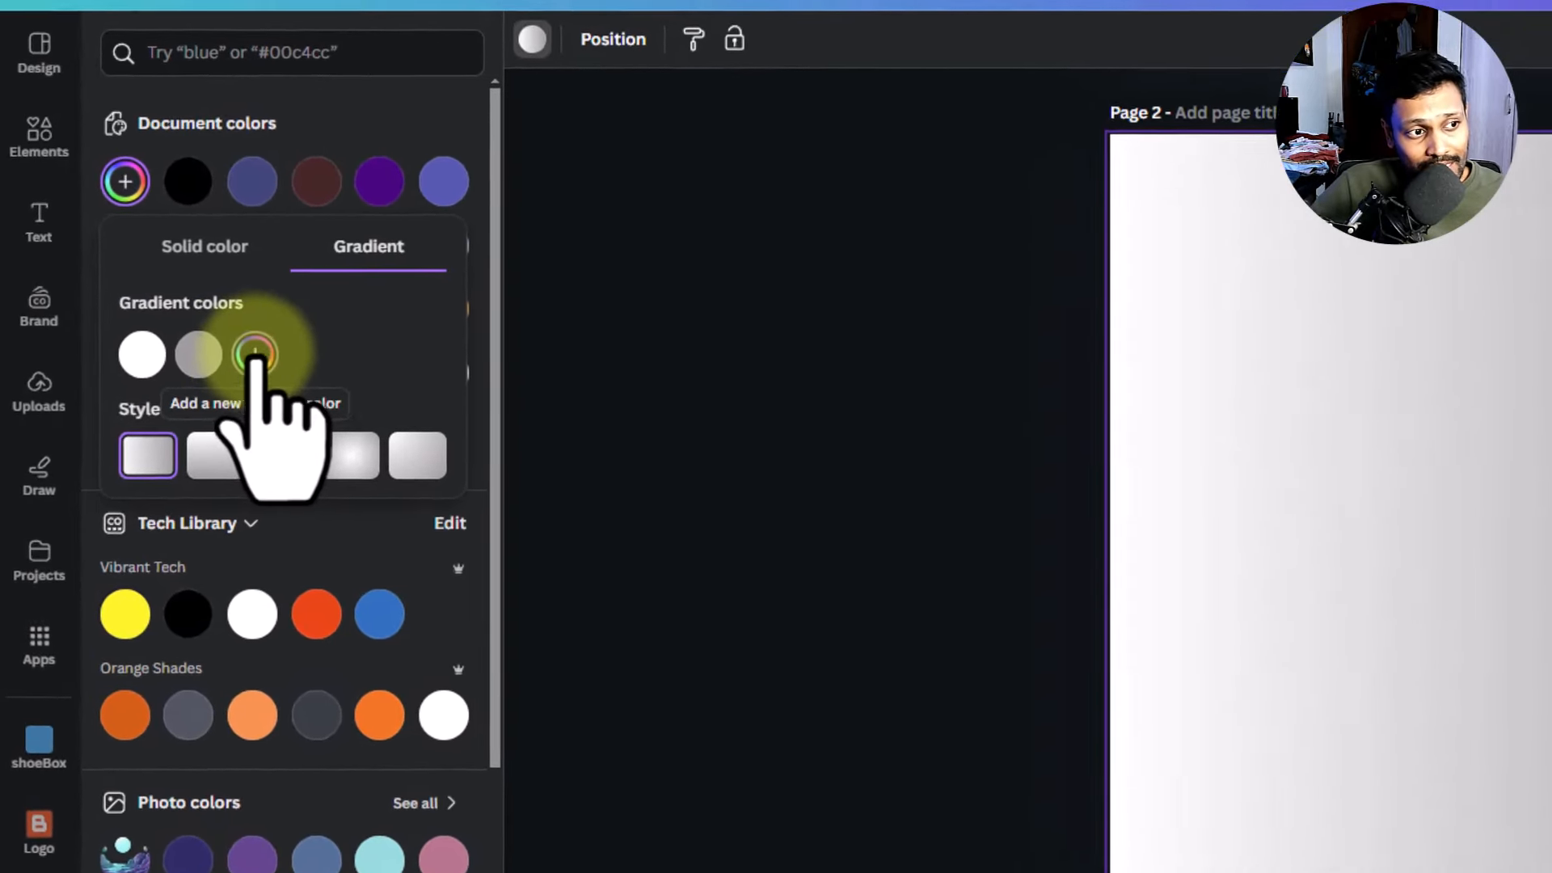
- Try adding three extra grey colours to the gradient and remove them again
left_click(255, 354)
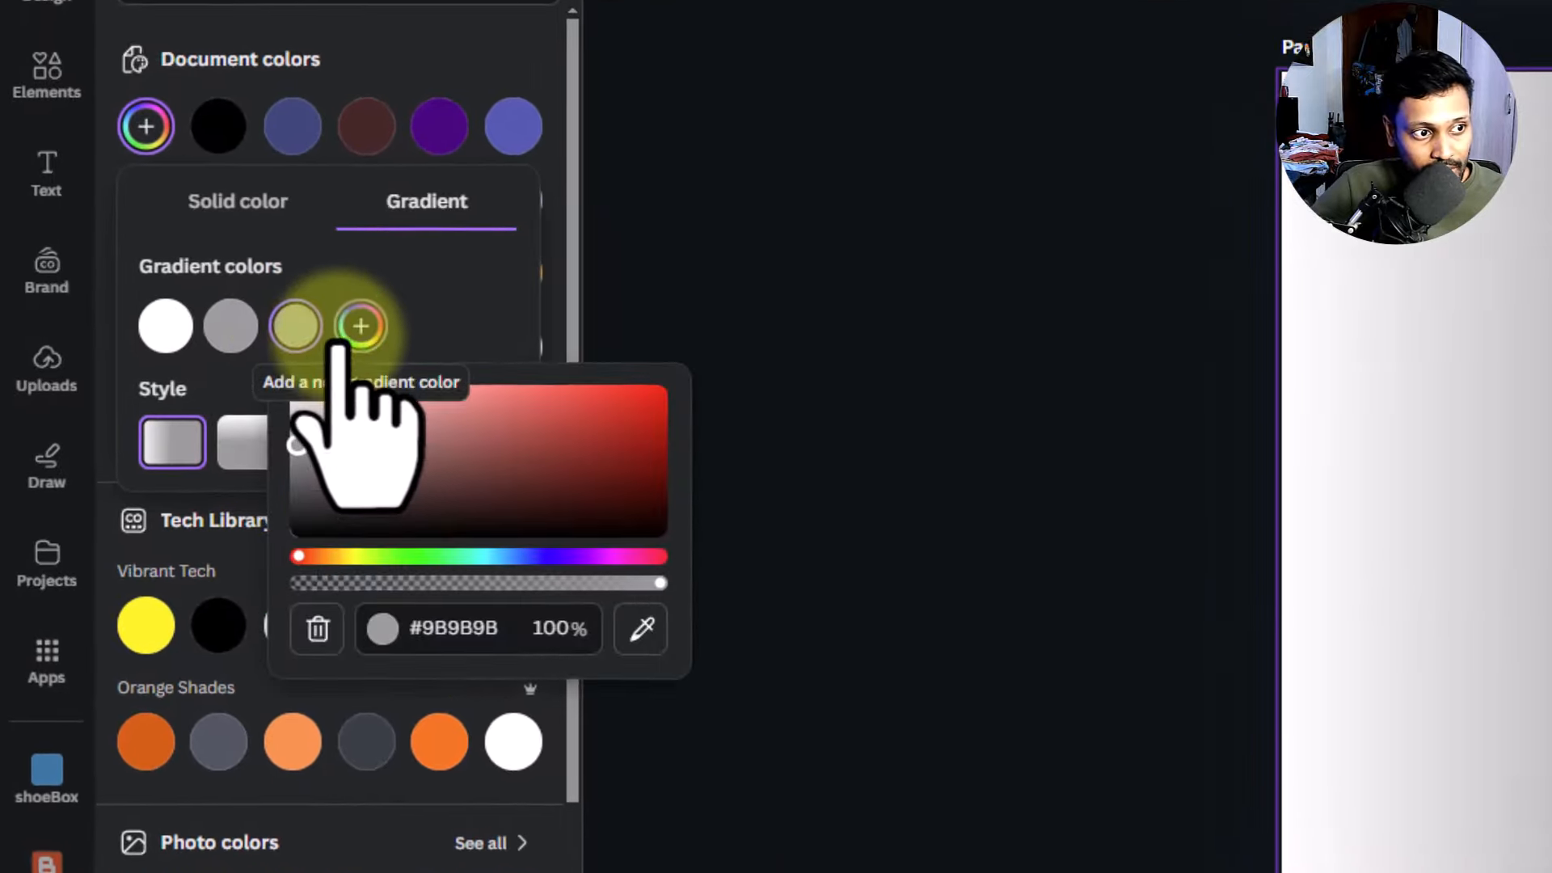
left_click(361, 326)
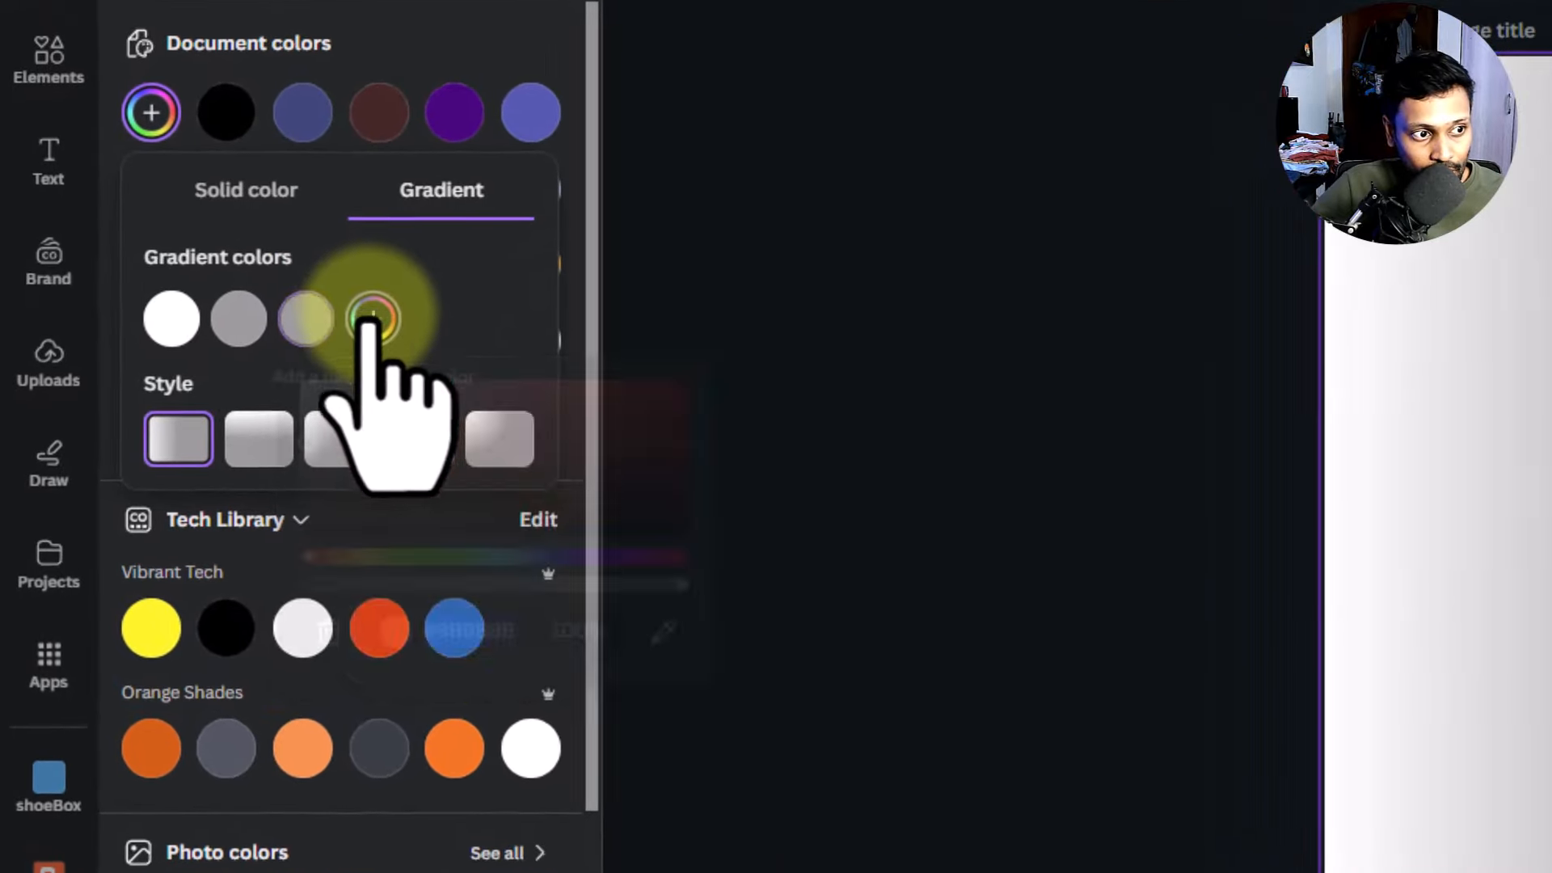
left_click(361, 326)
left_click(433, 333)
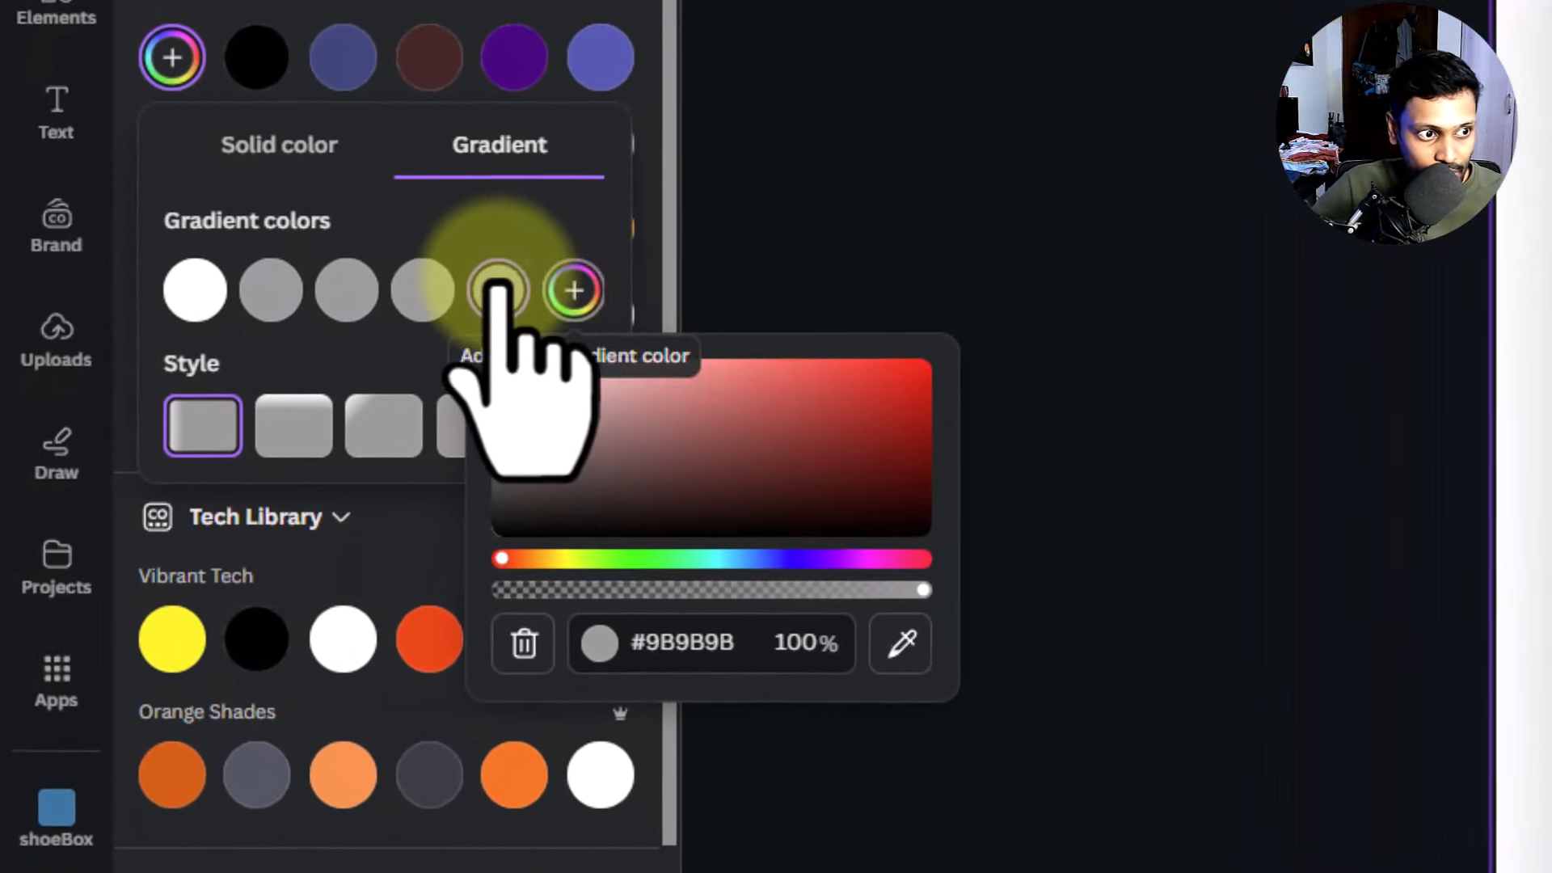
left_click(512, 269)
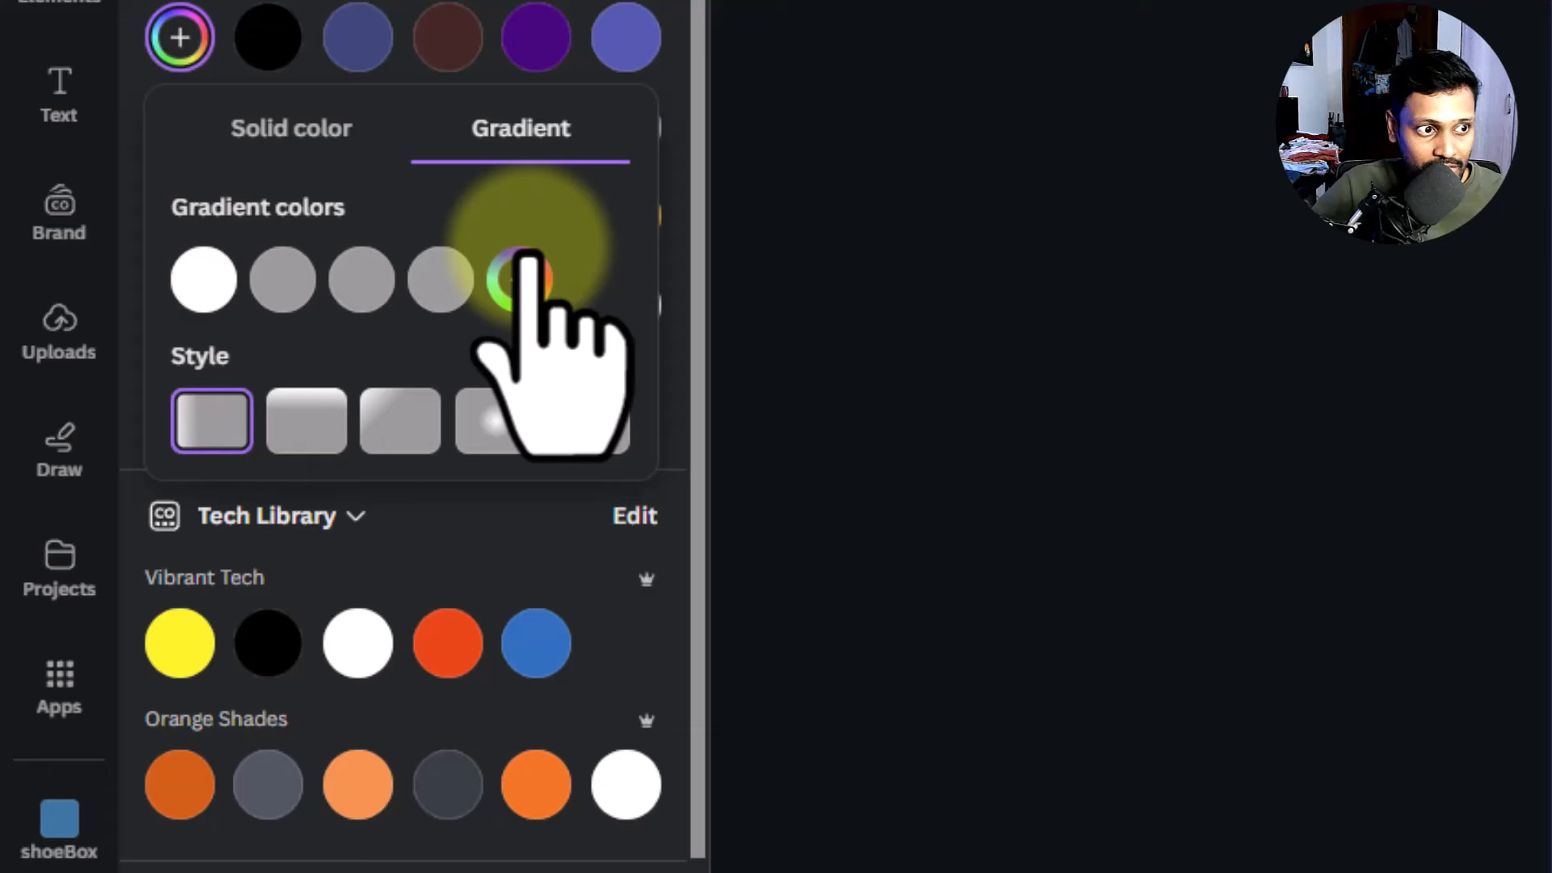
left_click(470, 249)
left_click(391, 249)
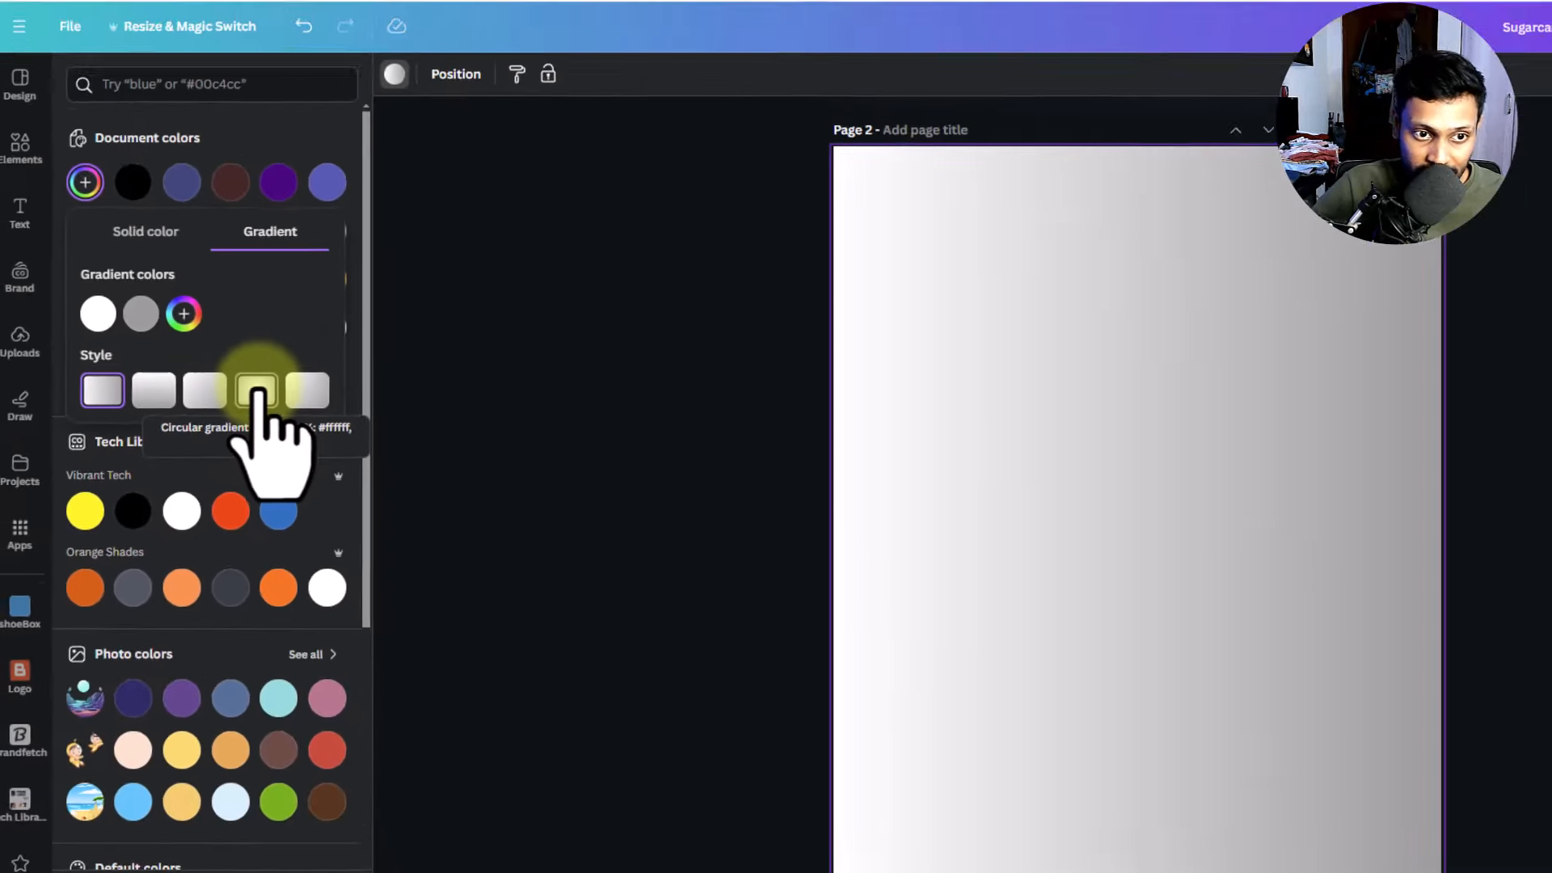
- Set the gradient's second colour to red and apply the style that radiates from page 2's top-left corner
left_click(423, 390)
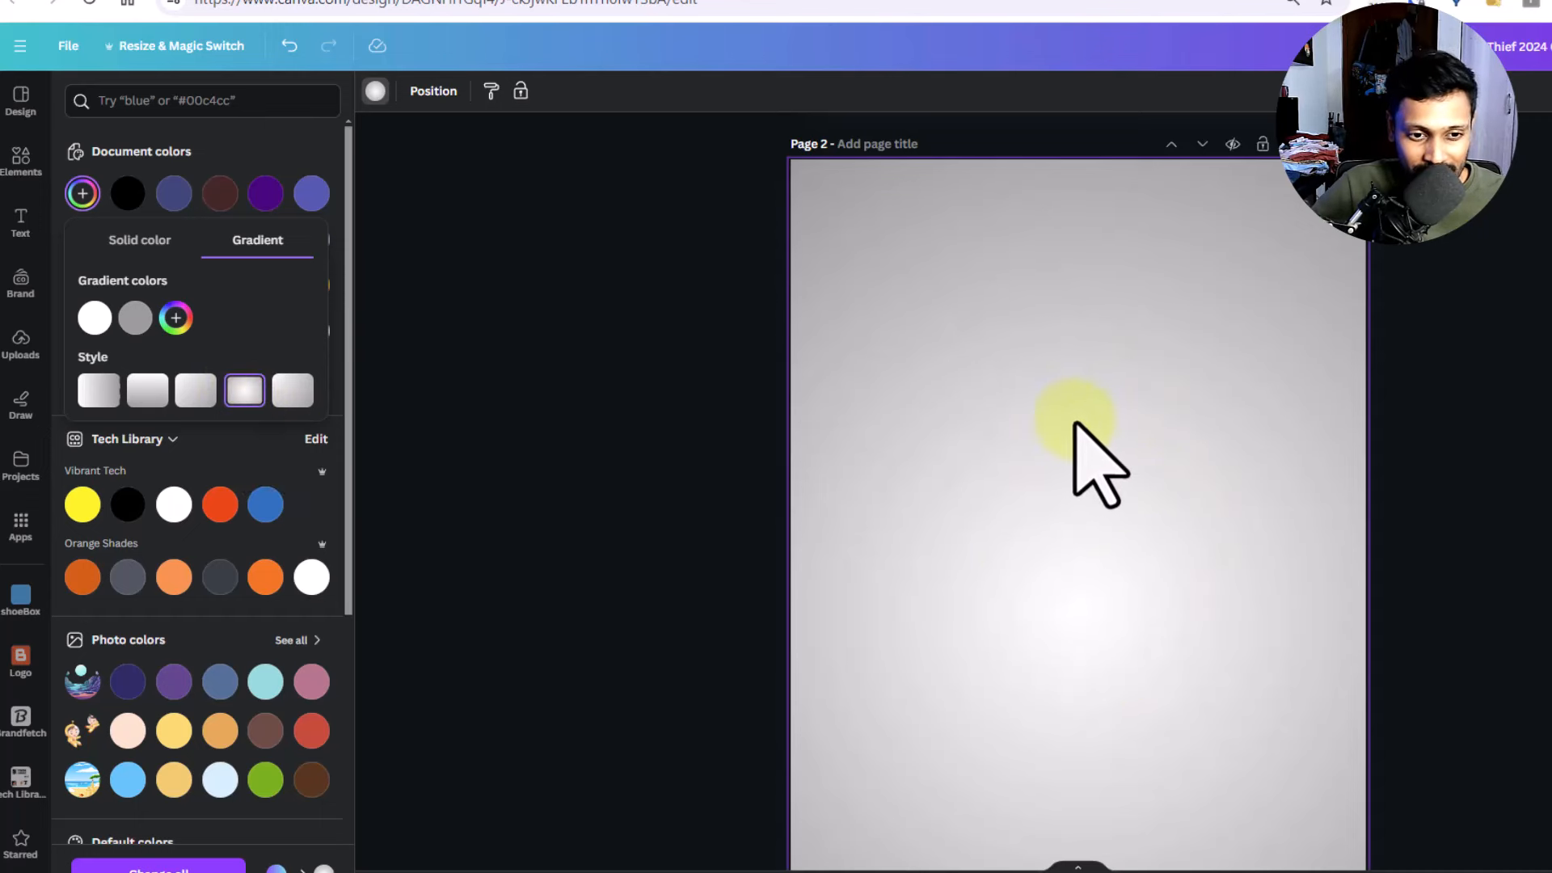
left_click(100, 394)
left_click(135, 317)
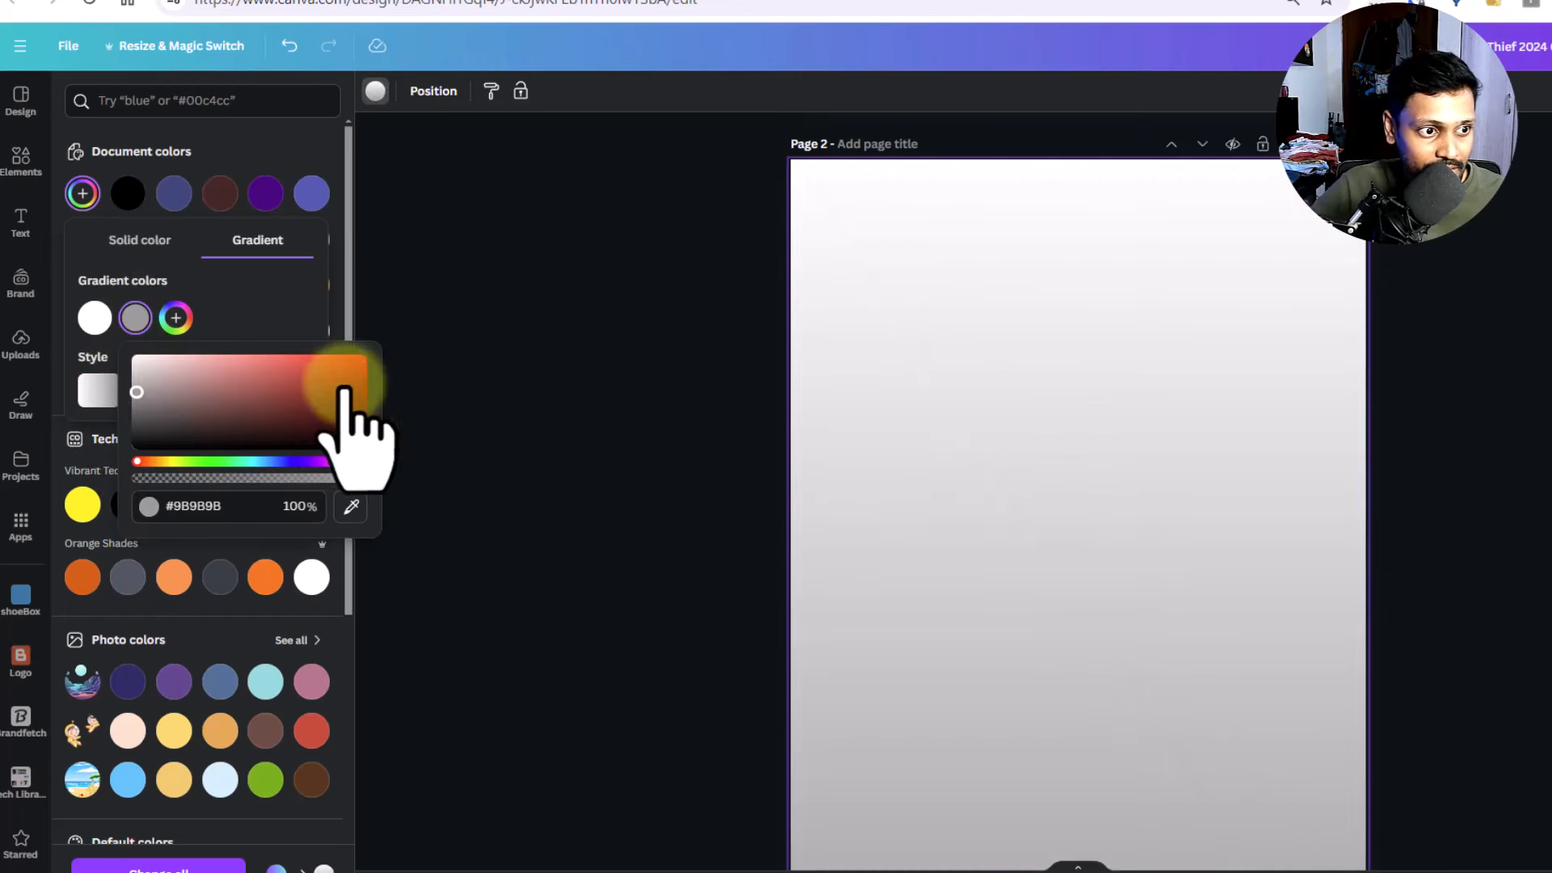
left_click_drag(343, 390, 362, 364)
left_click(243, 329)
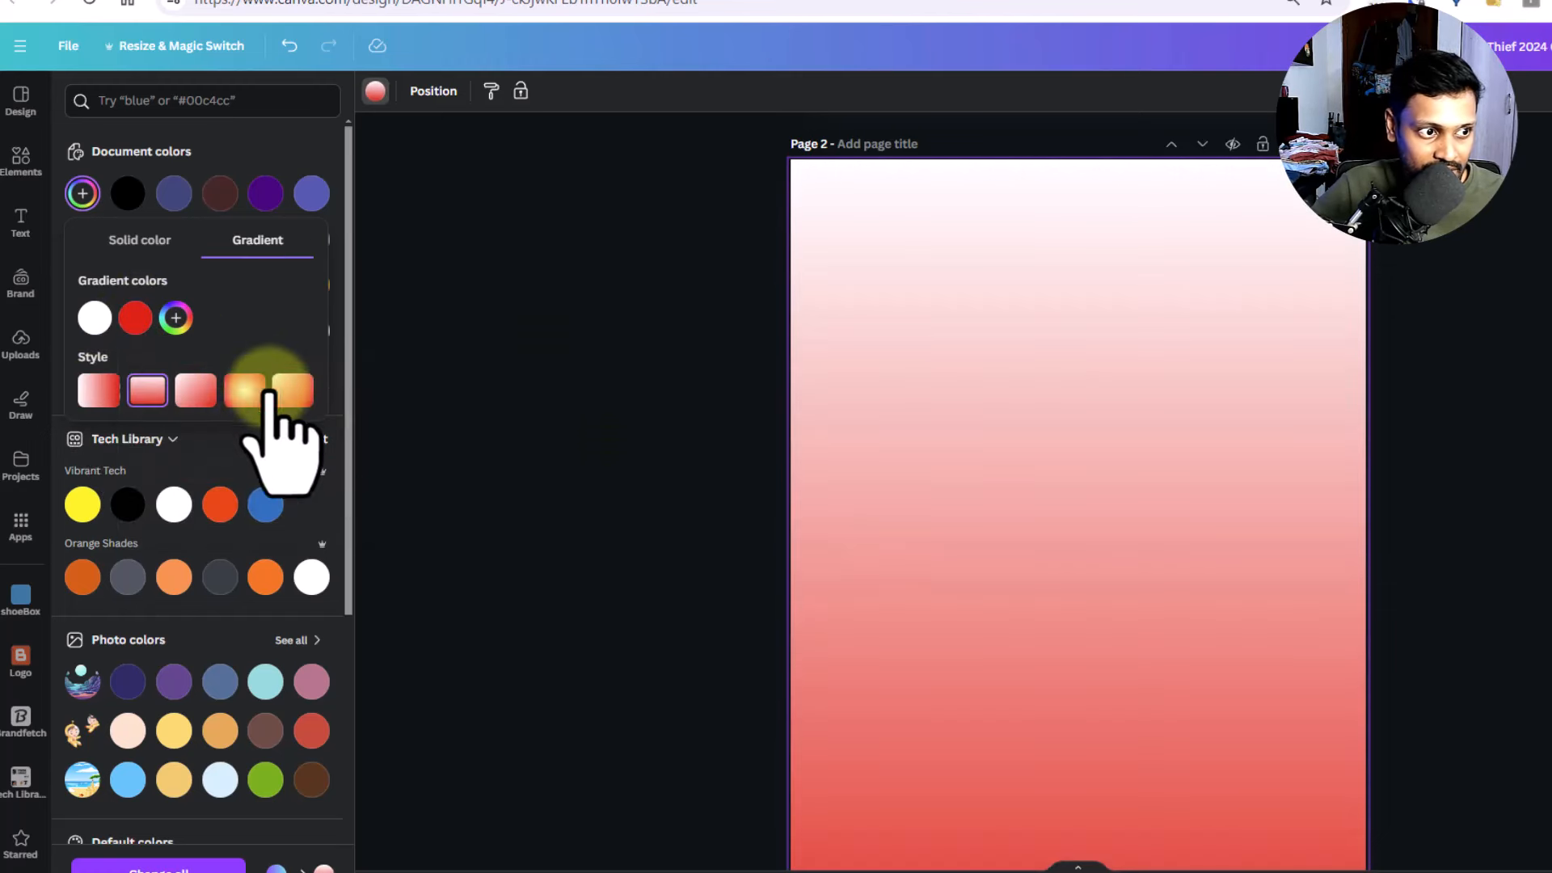
left_click(277, 391)
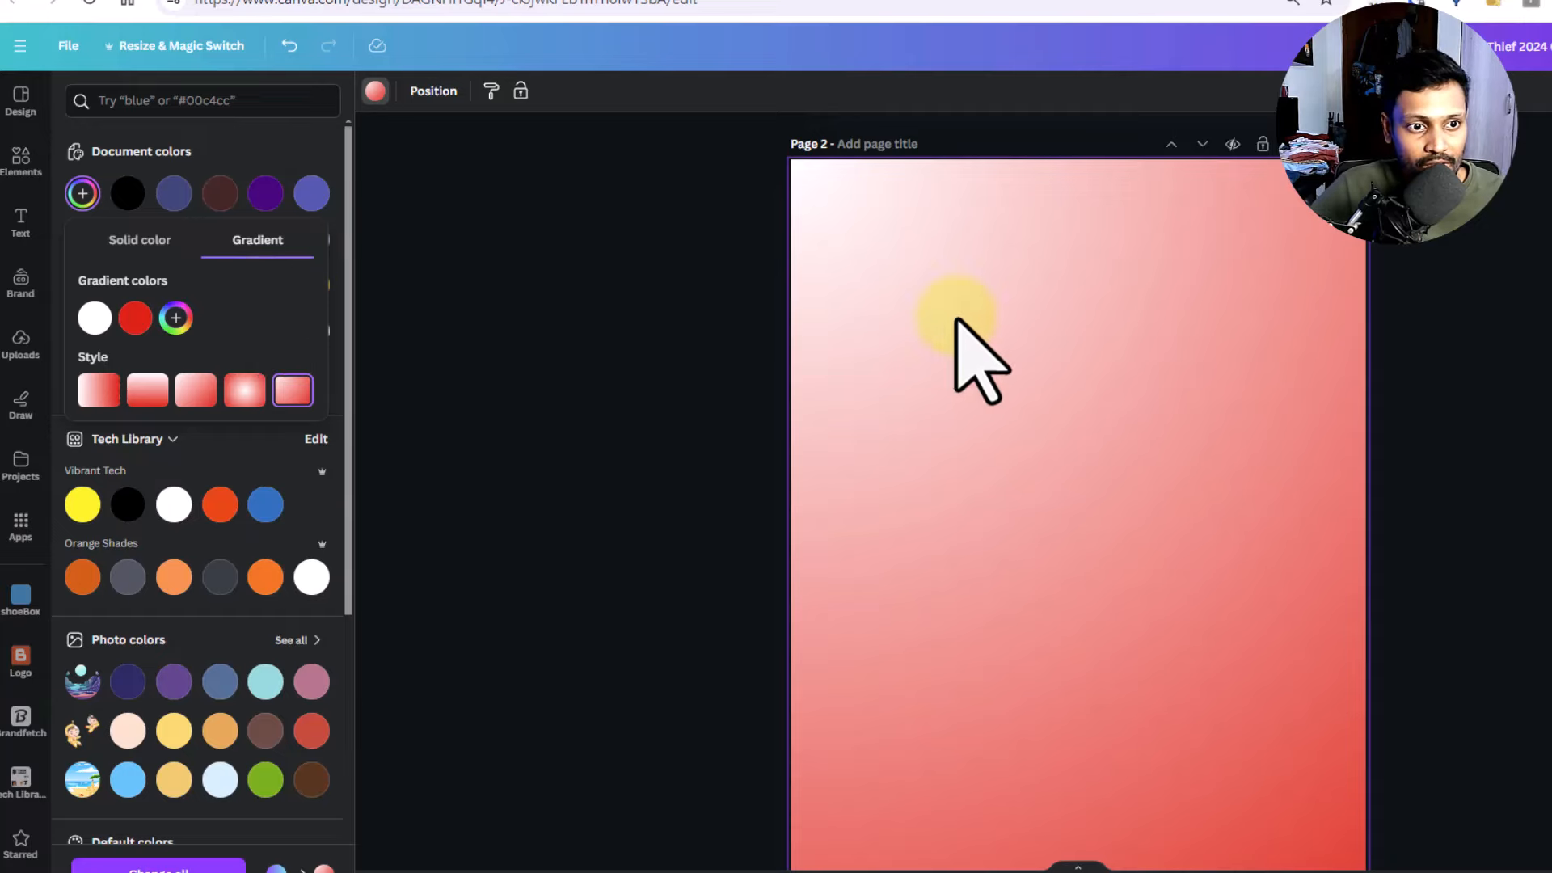
left_click(1083, 333)
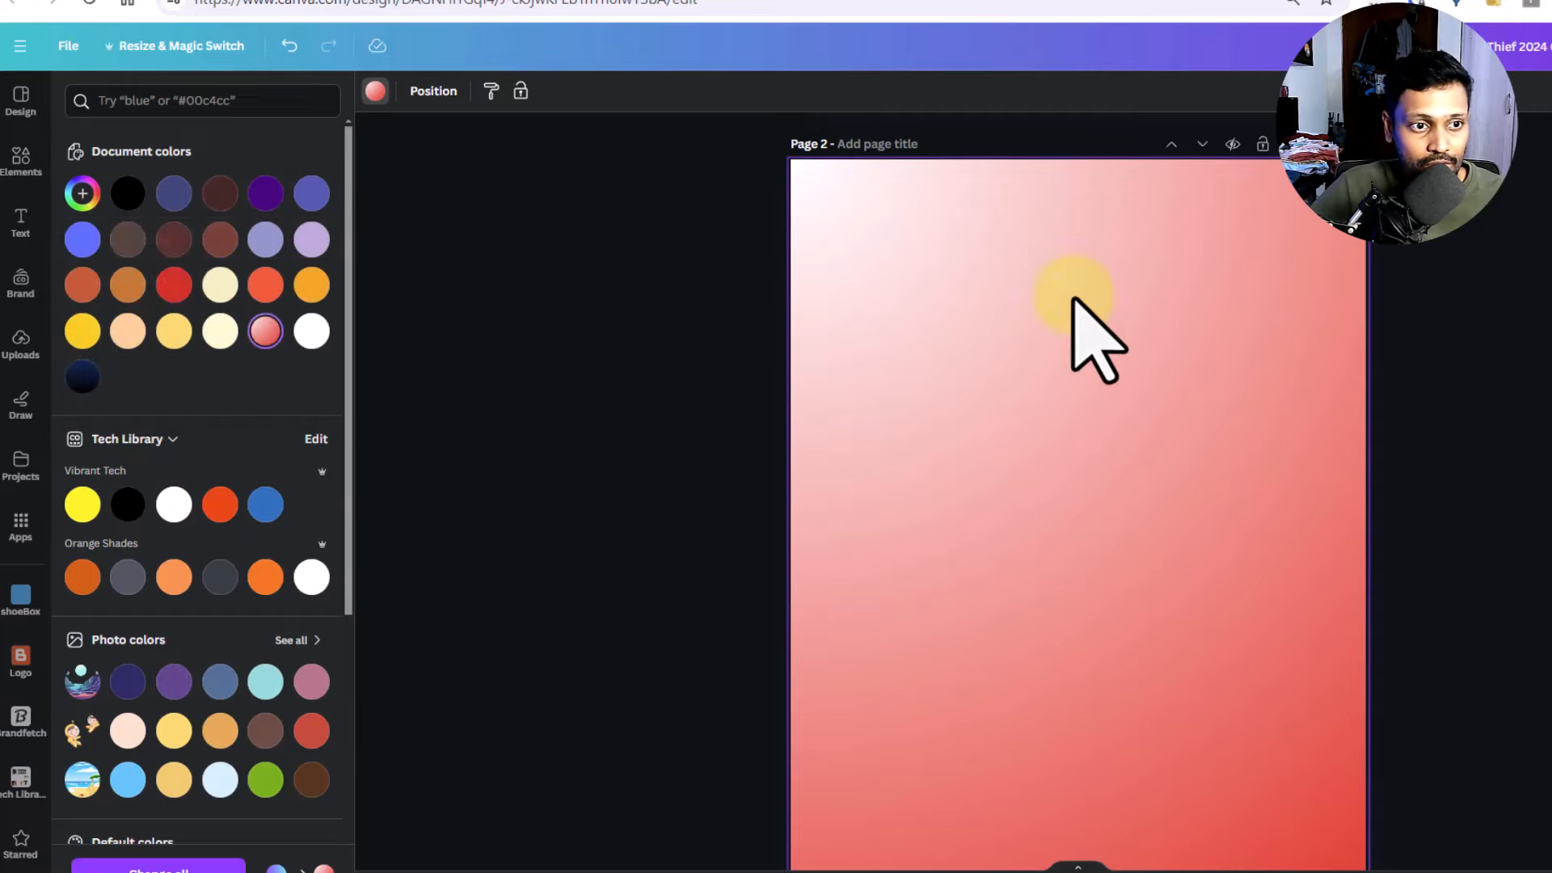
- Search the elements for "gradient" and browse the full set of graphics results
left_click(21, 162)
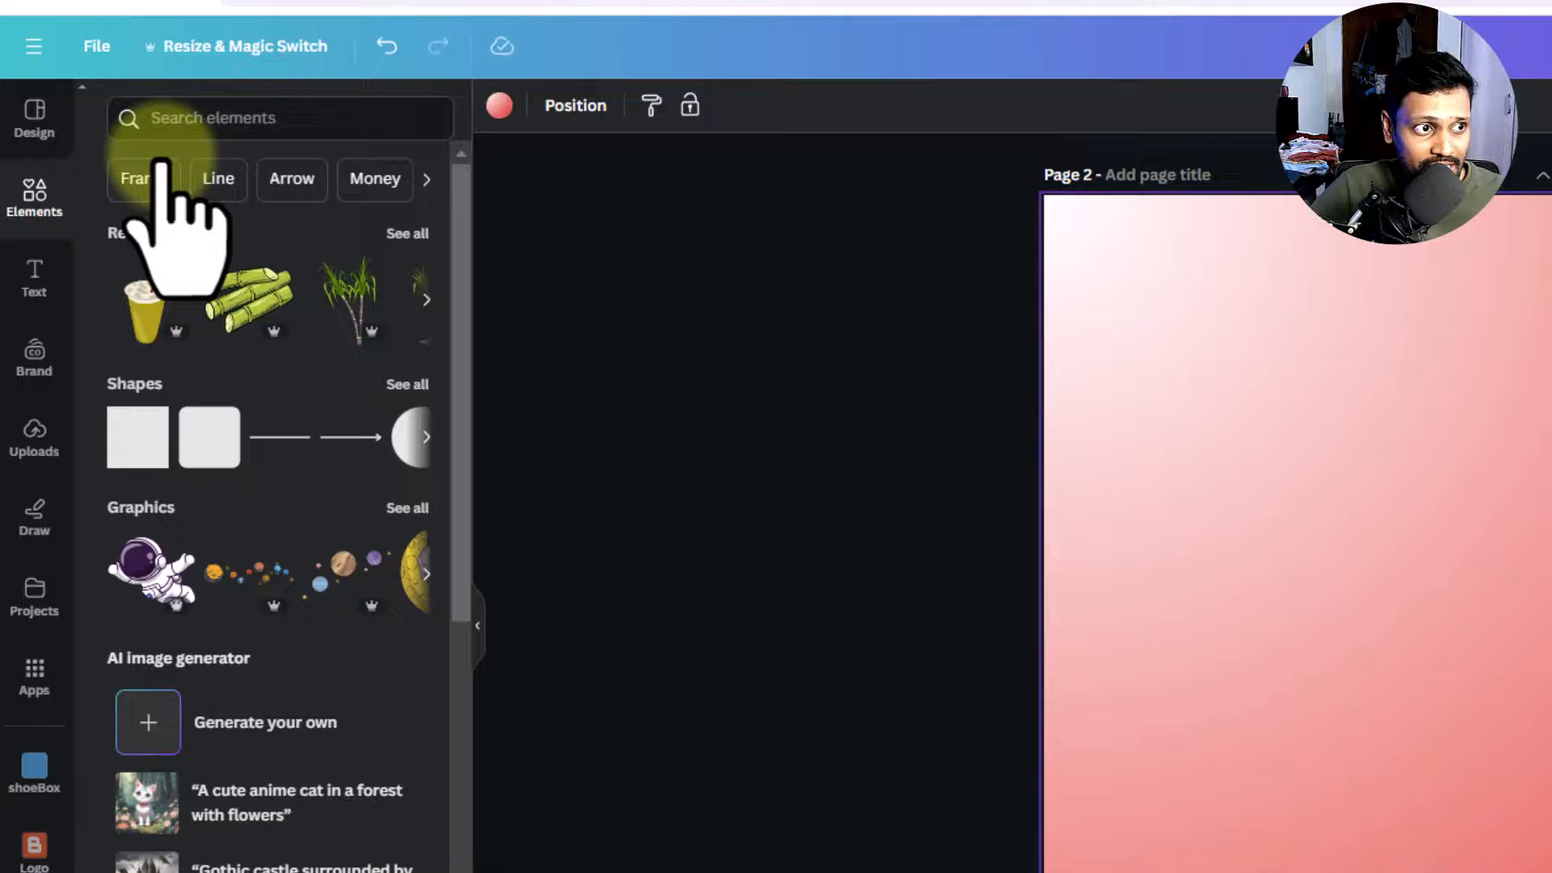
left_click(157, 106)
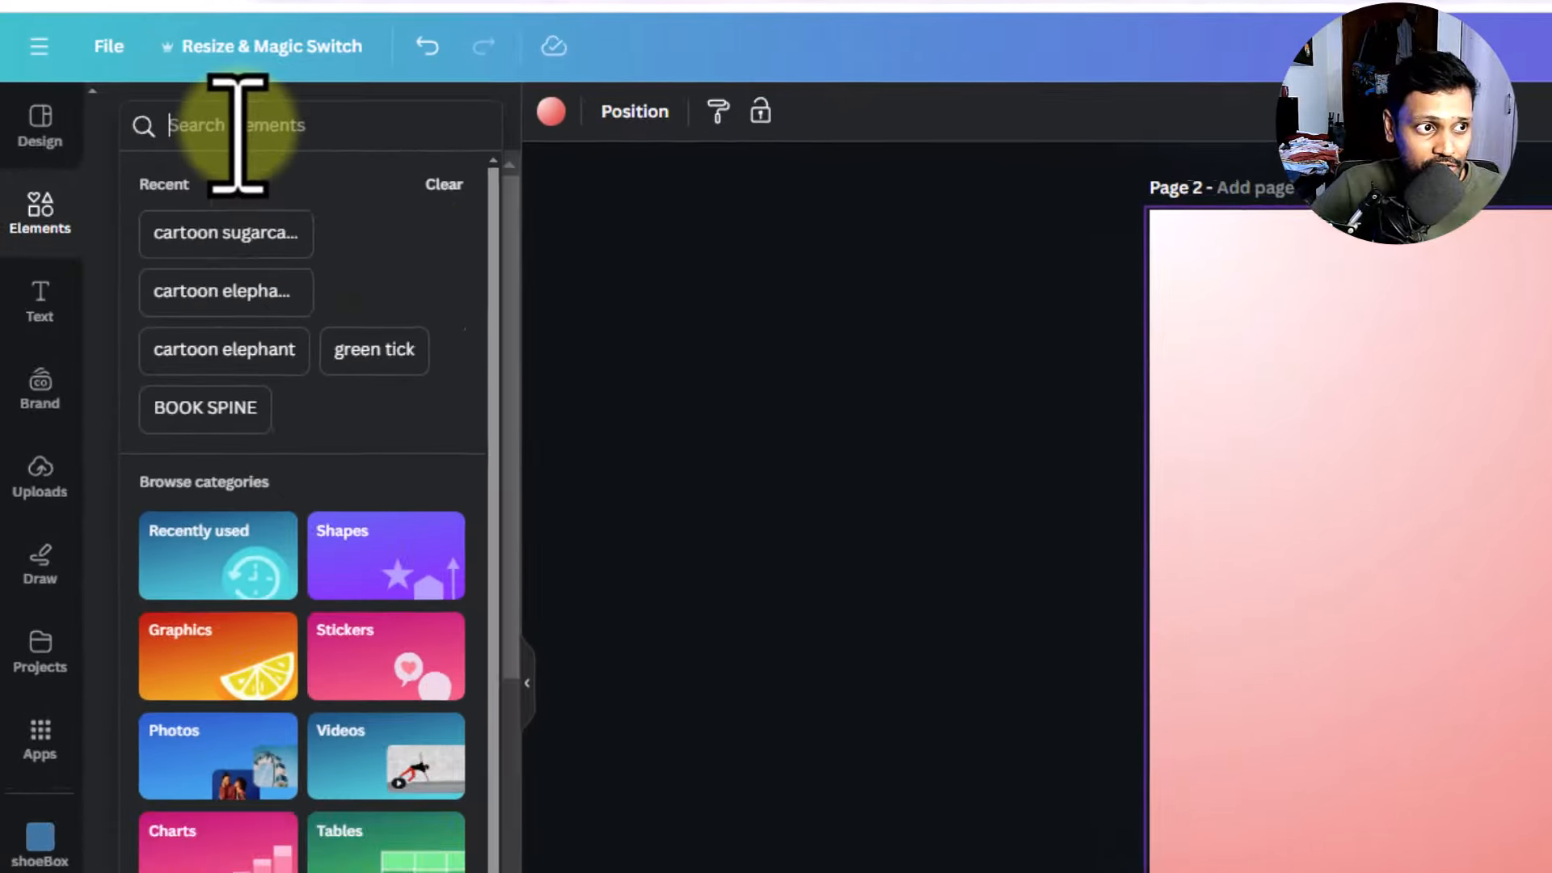
type("gradi")
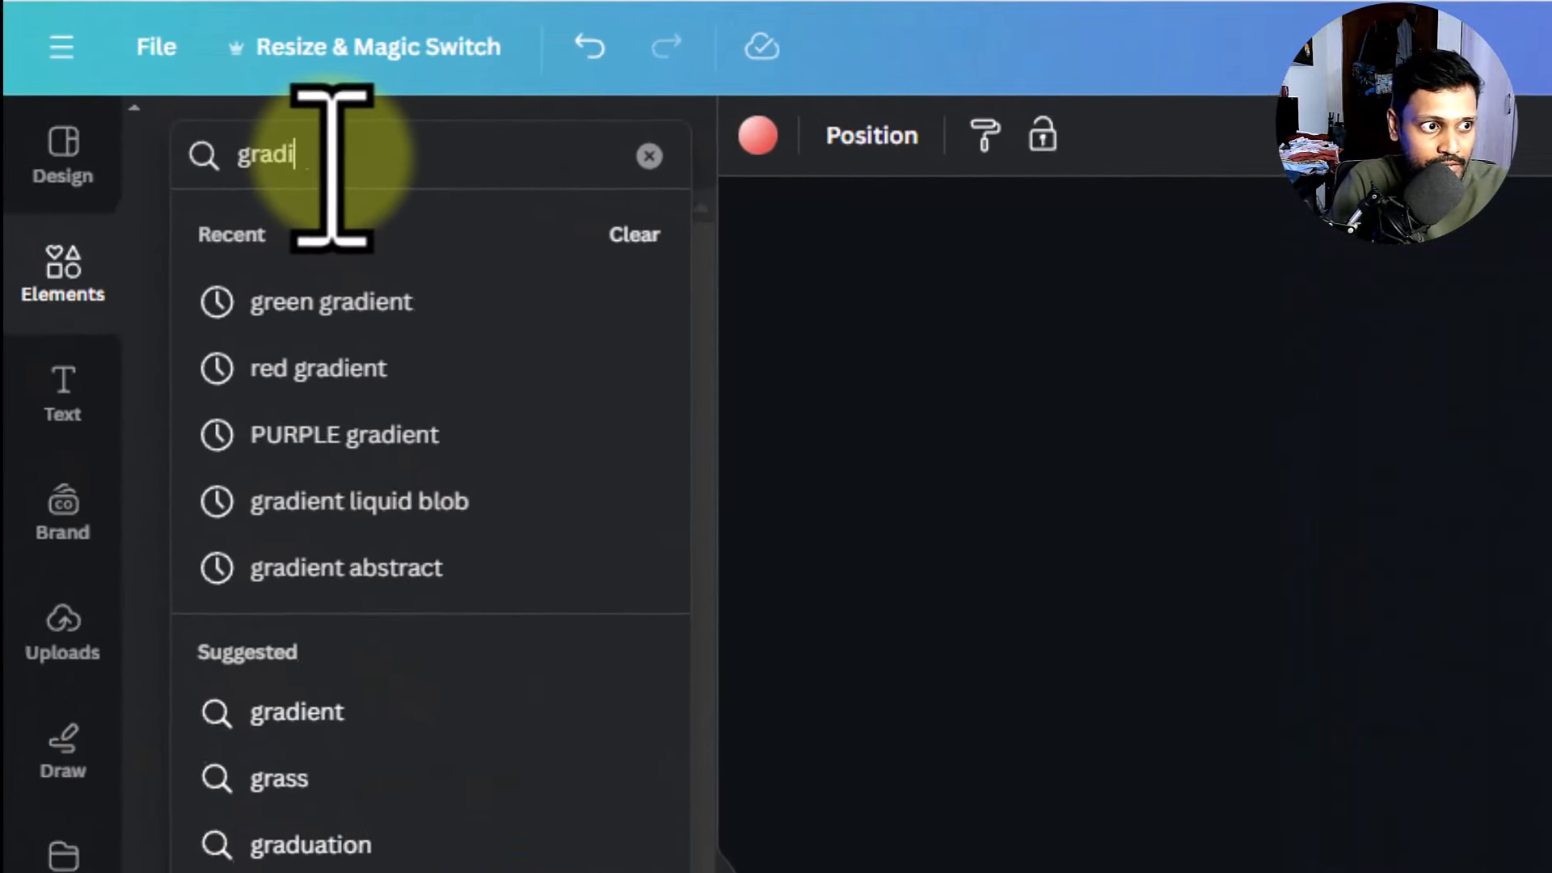
type("en")
key("Return")
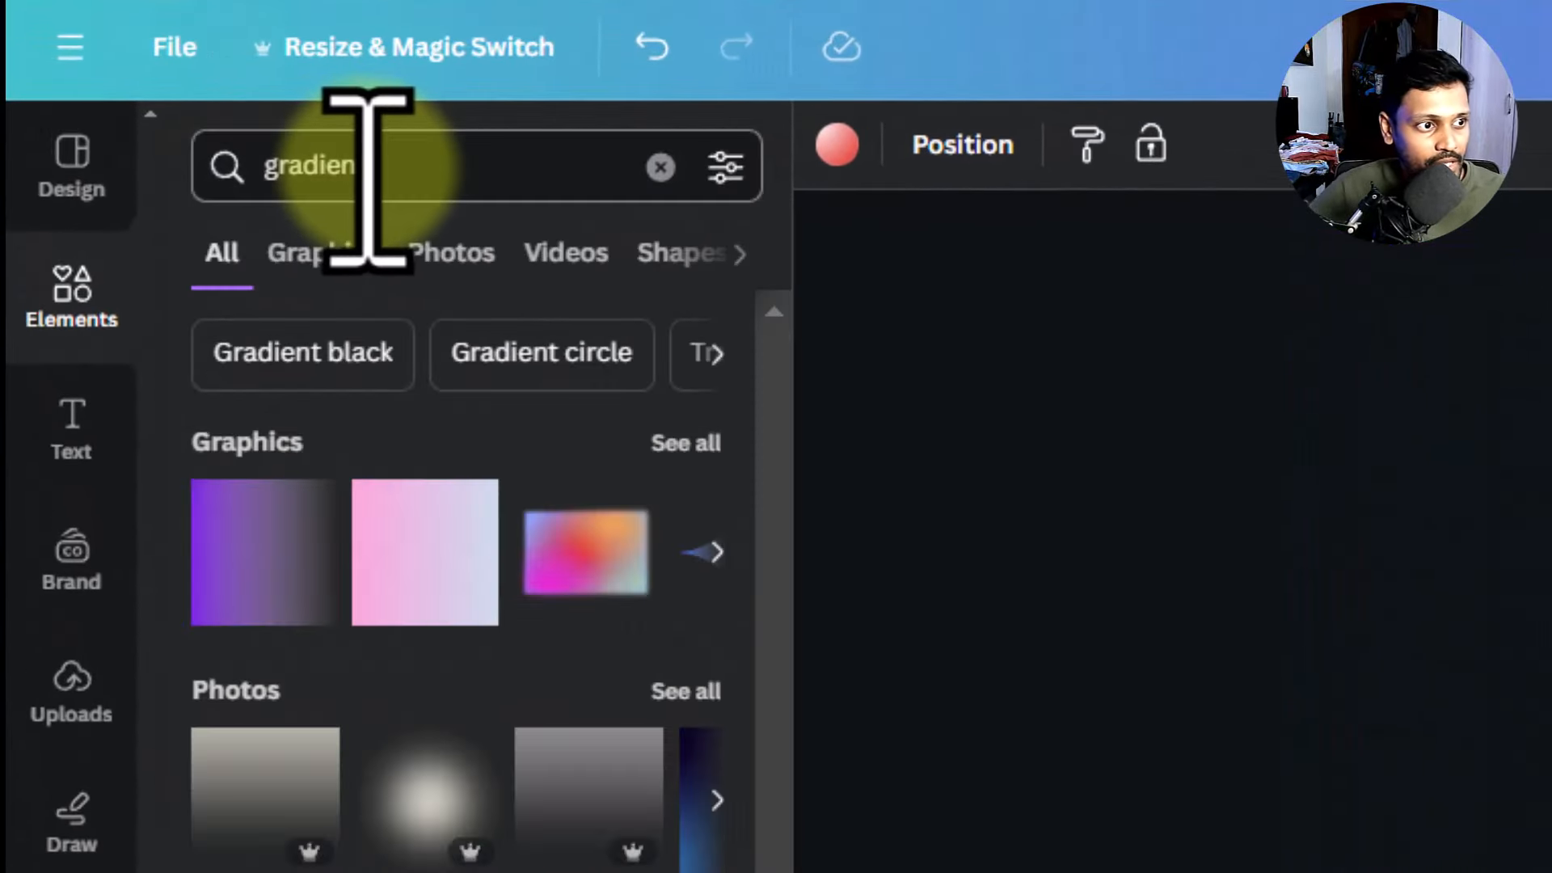
left_click(687, 441)
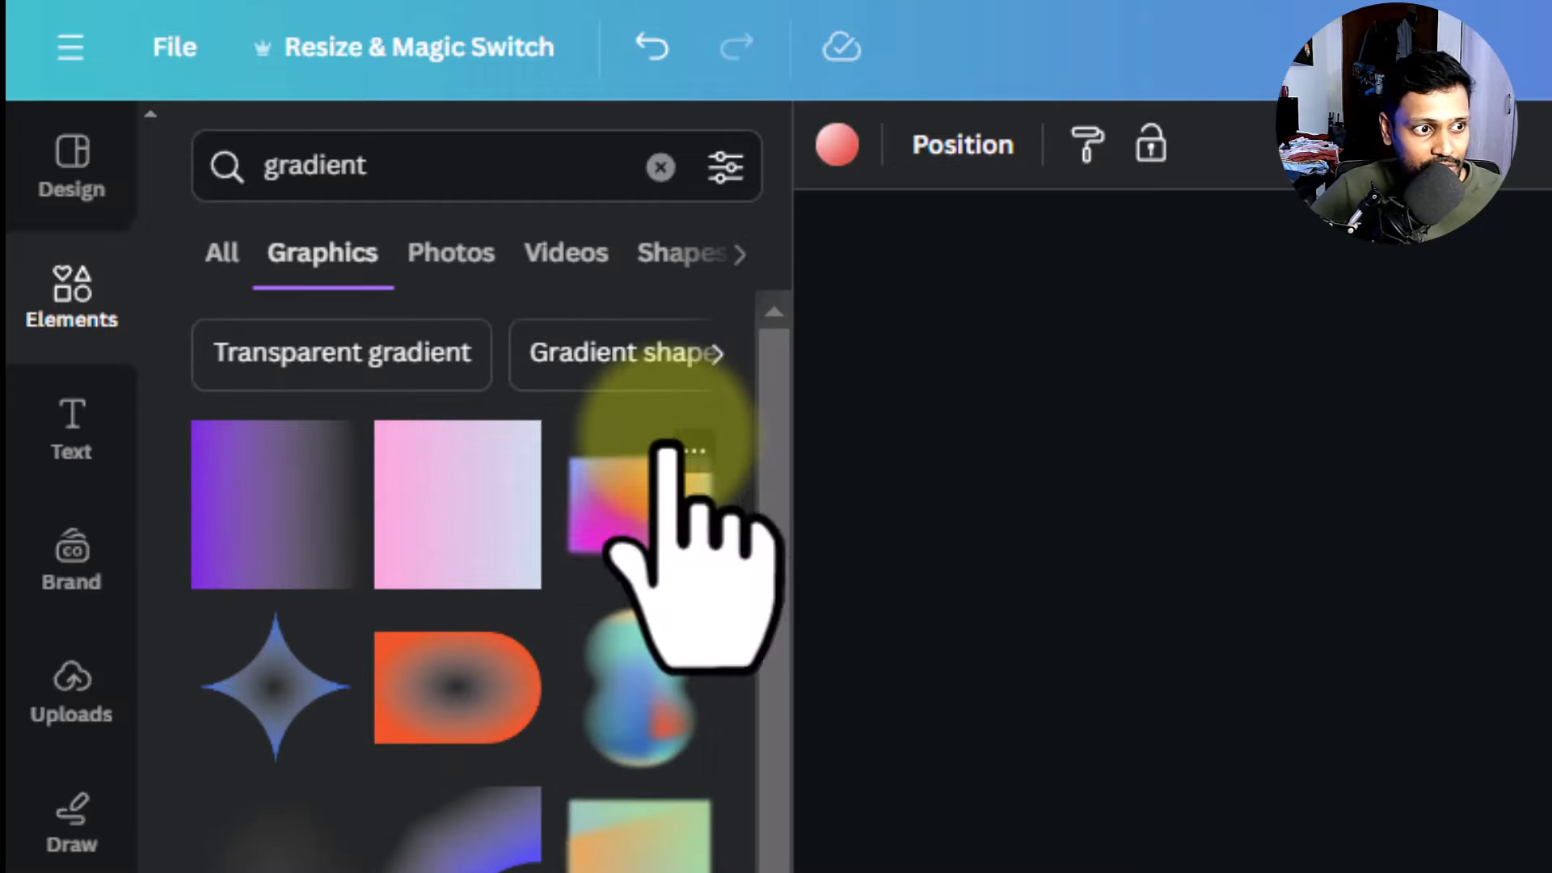
scroll(671, 444, "down", 10)
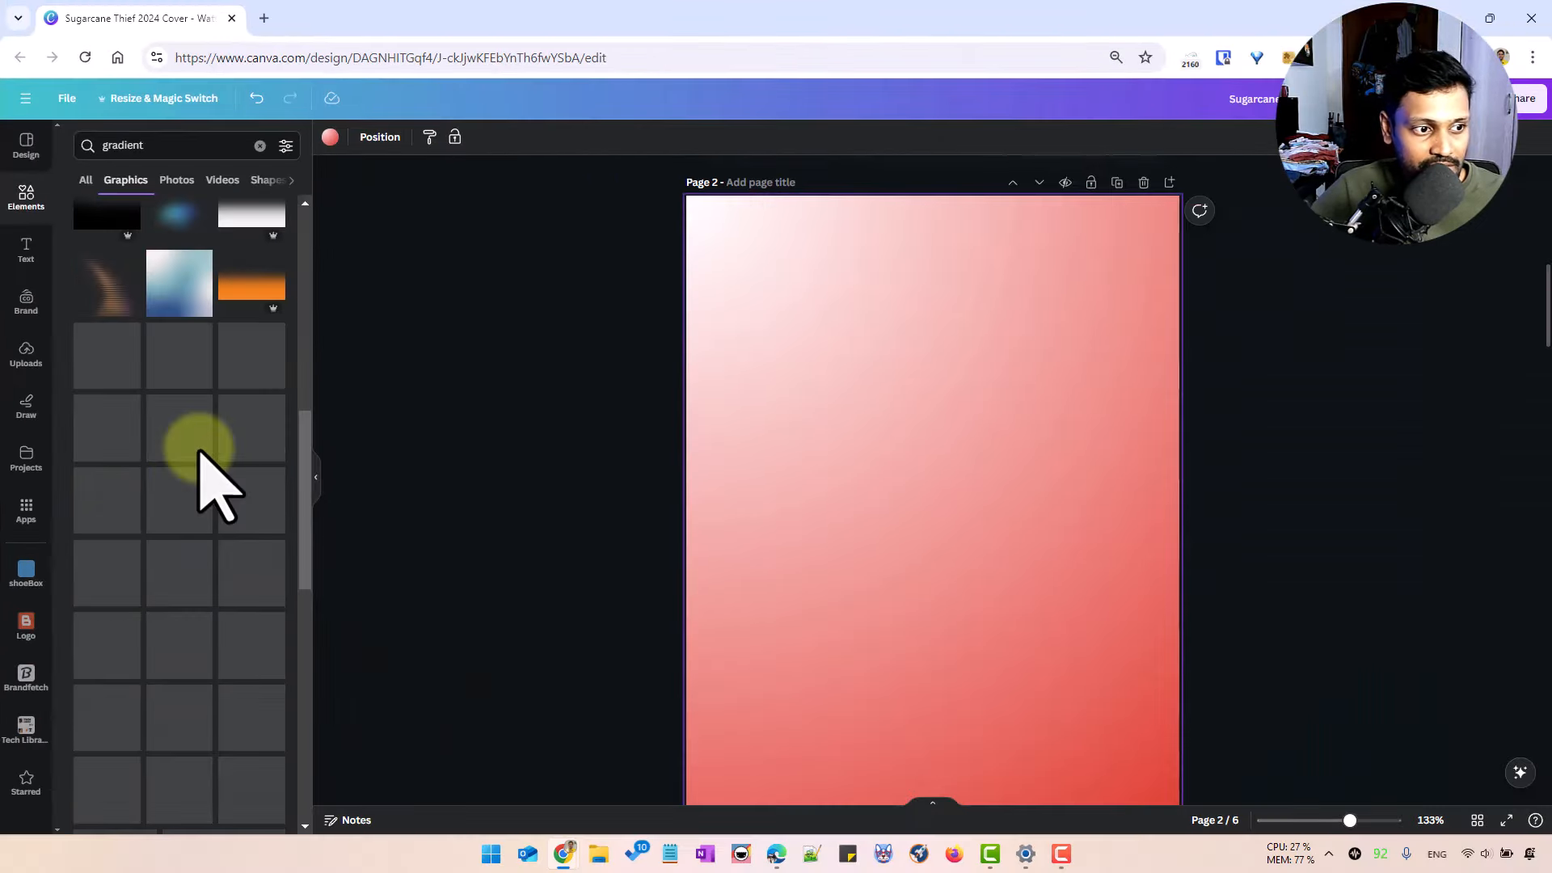
scroll(181, 333, "down", 3)
scroll(159, 485, "down", 4)
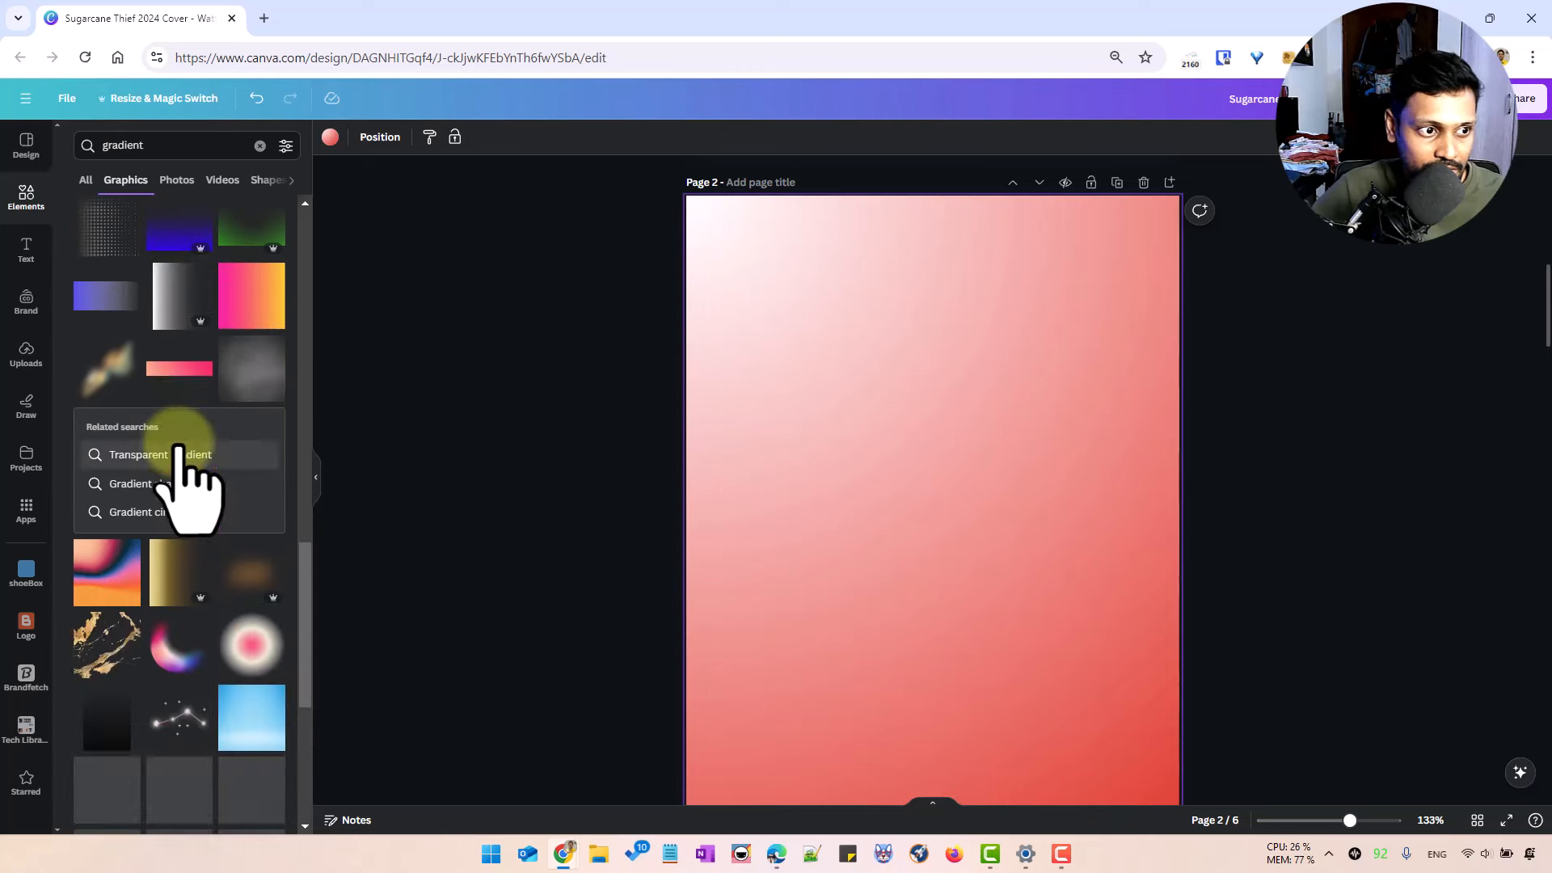
scroll(209, 364, "up", 10)
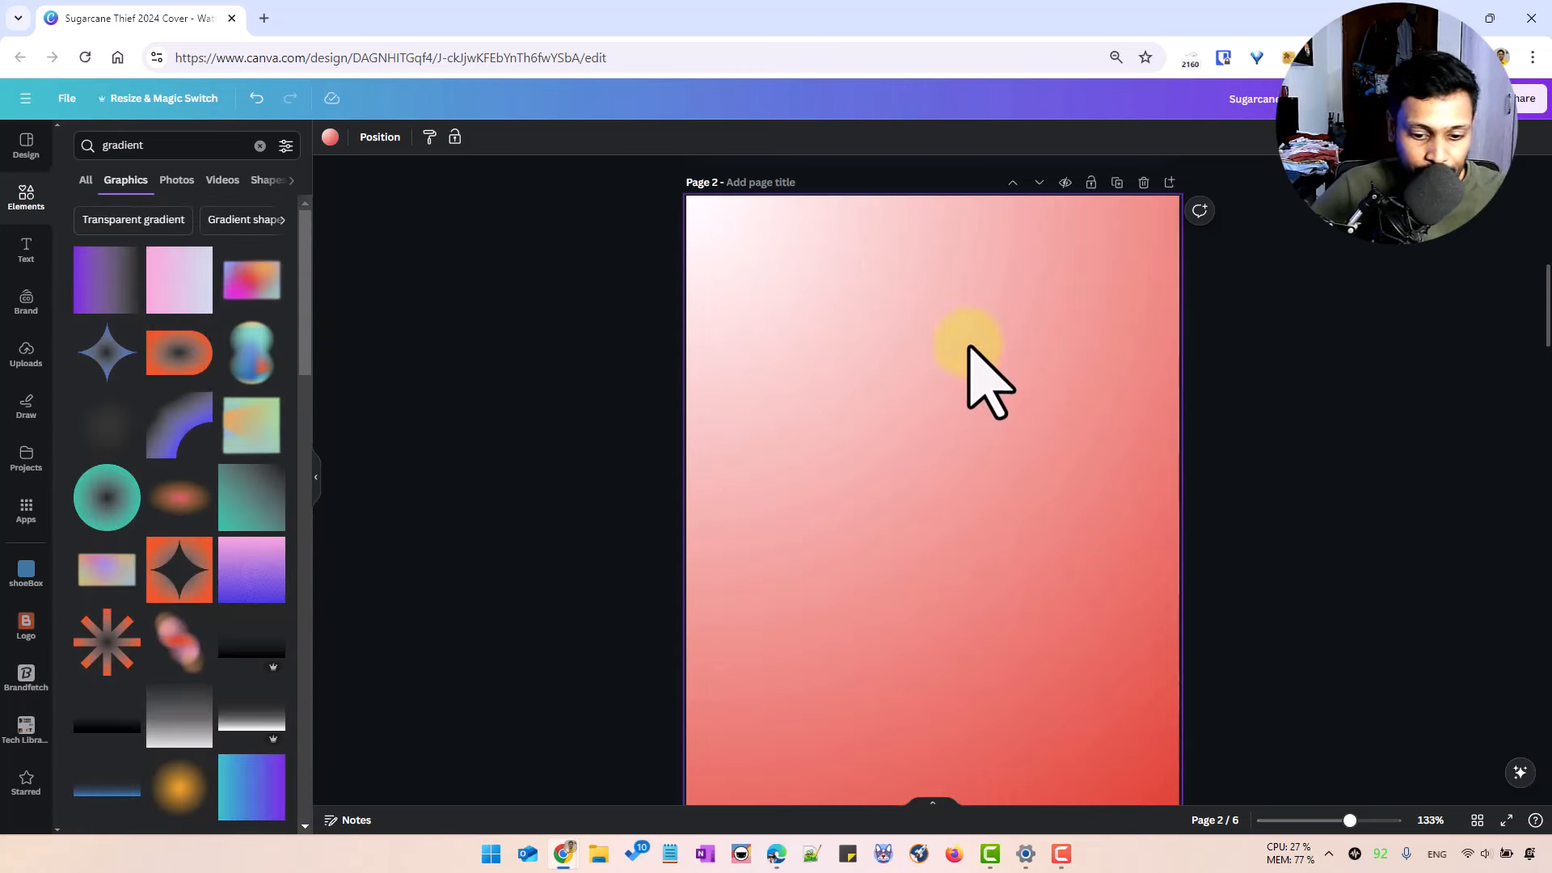
- Delete the gradient backgrounds from page 2 and page 1
key("Delete")
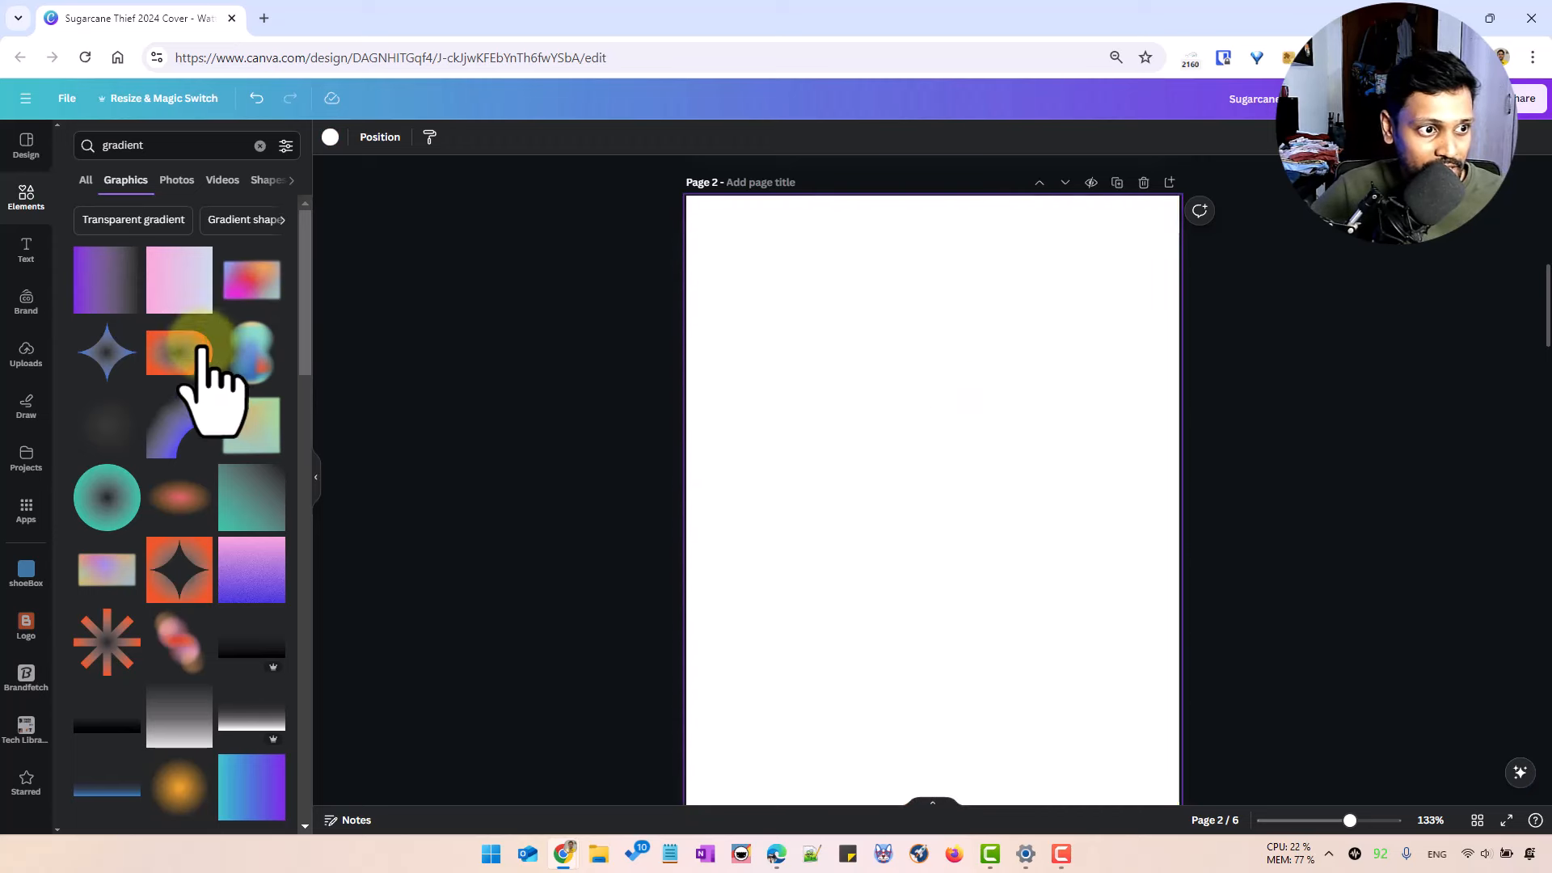
scroll(929, 461, "up", 8)
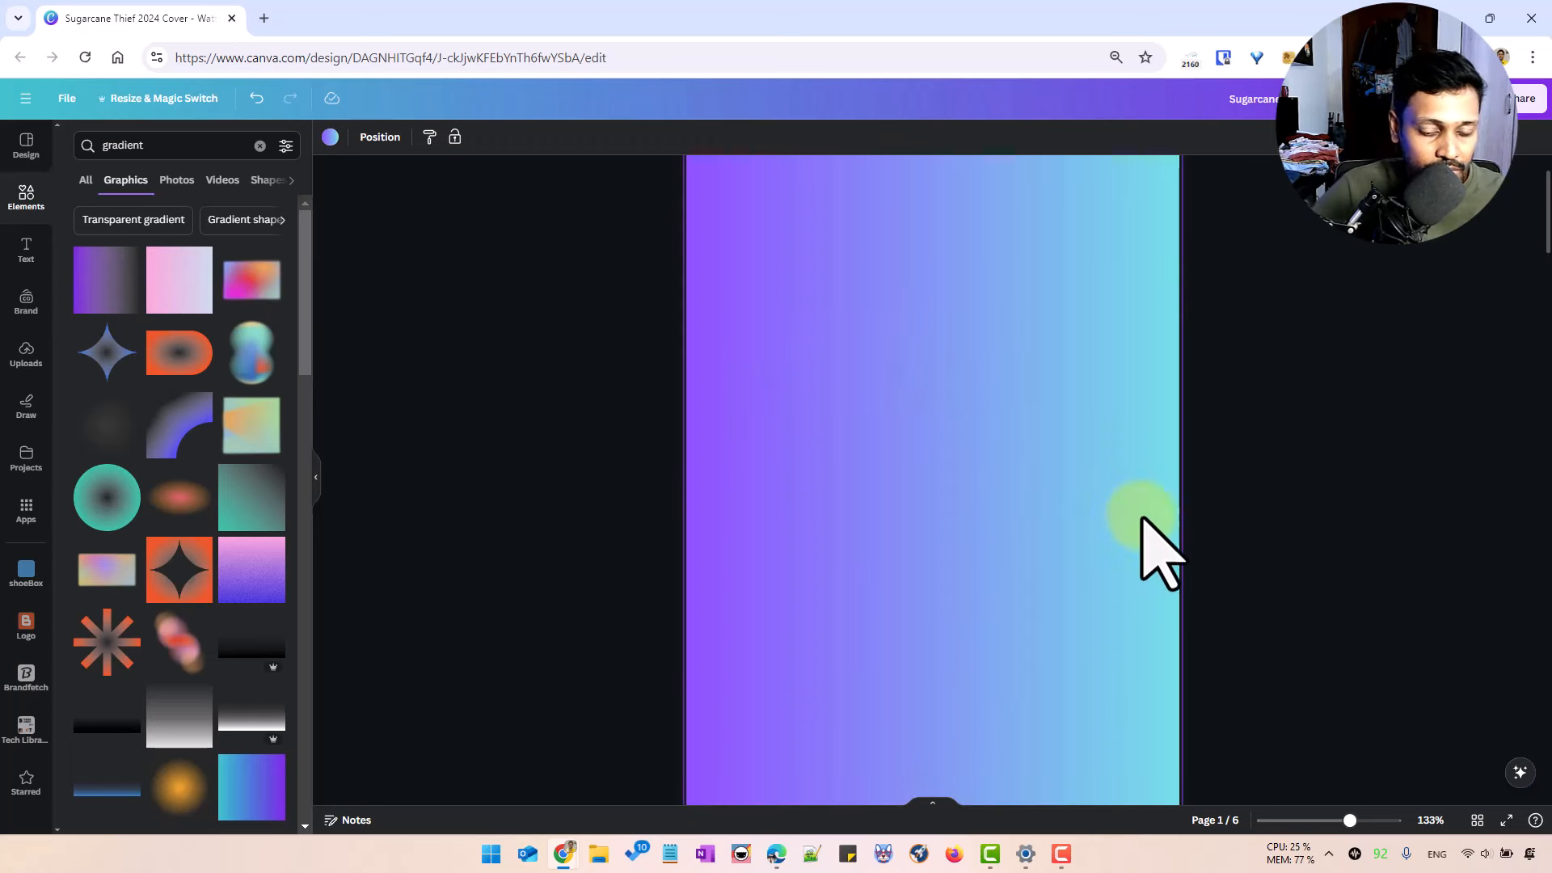
scroll(1130, 524, "up", 1)
key("Delete")
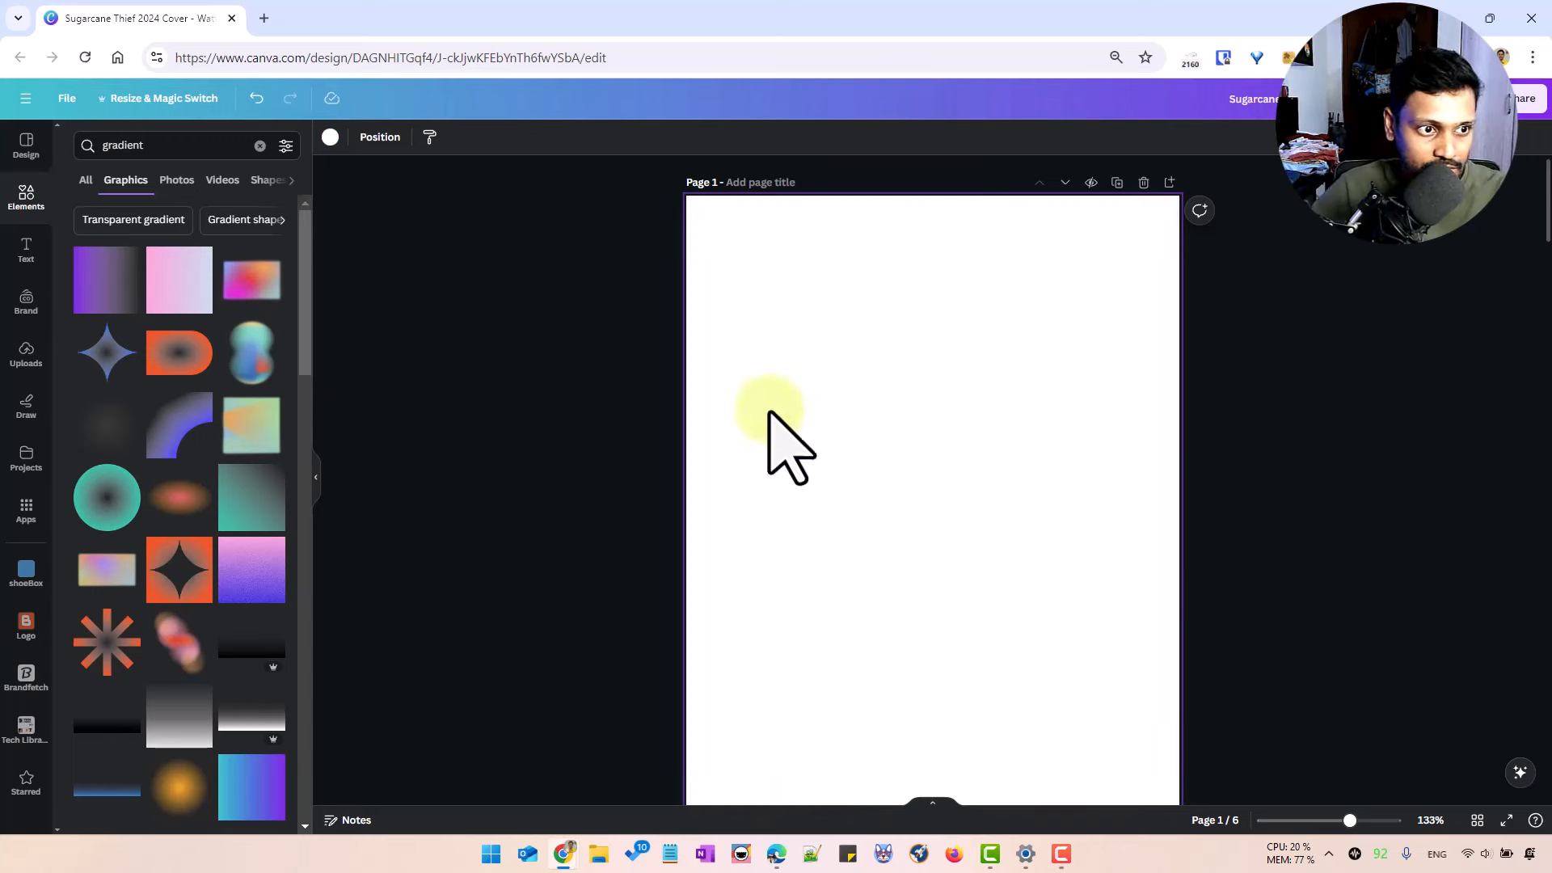
- Insert the purple fading gradient graphic on page 1 and move it near the page's top-left corner
left_click(103, 277)
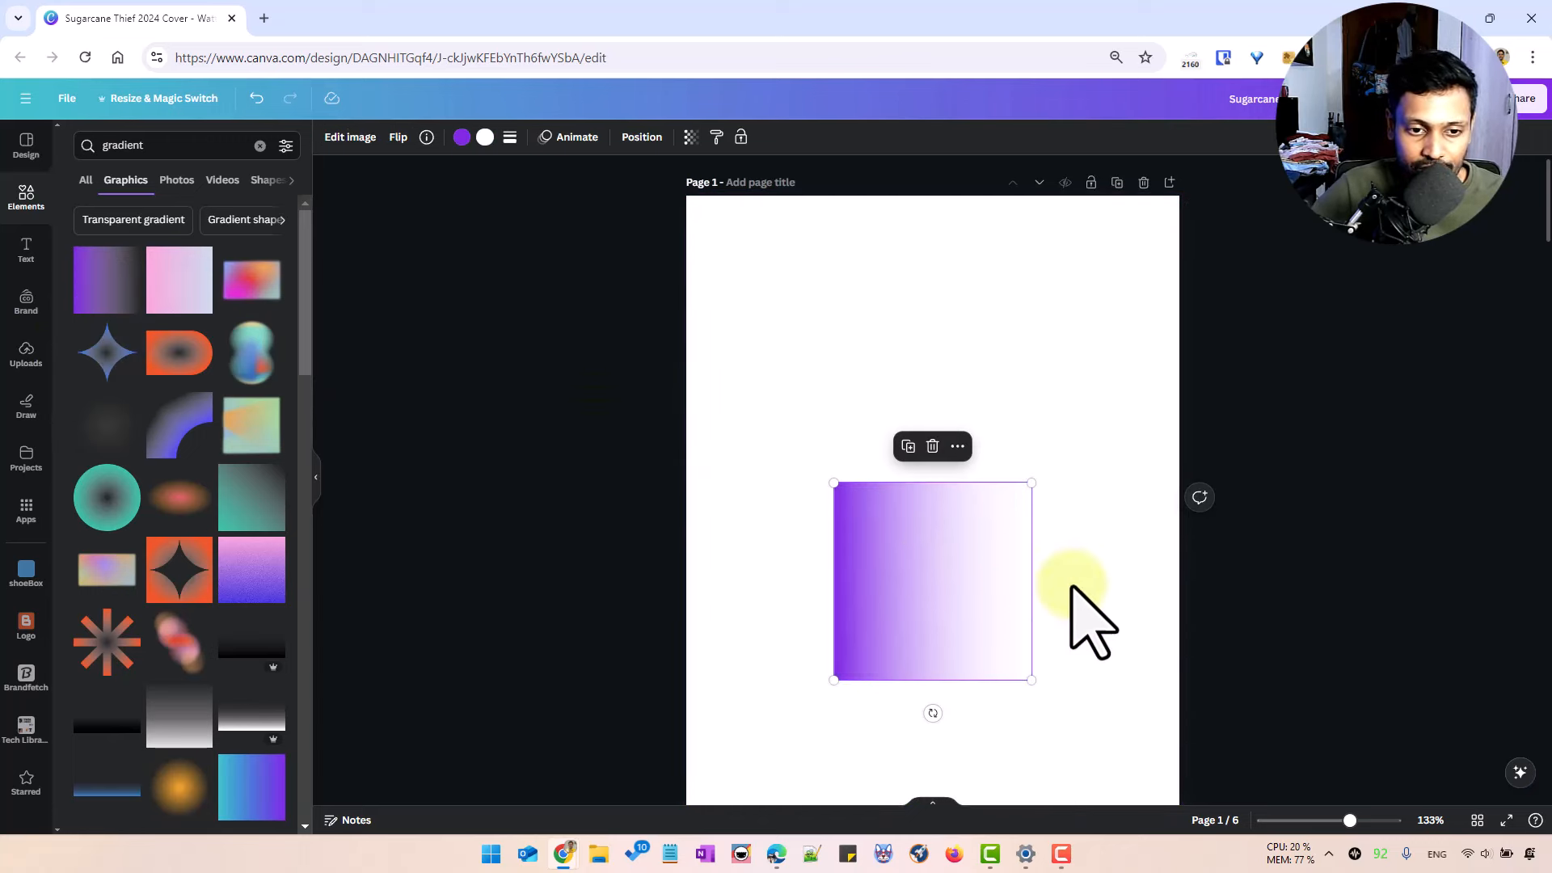
left_click_drag(907, 589, 777, 340)
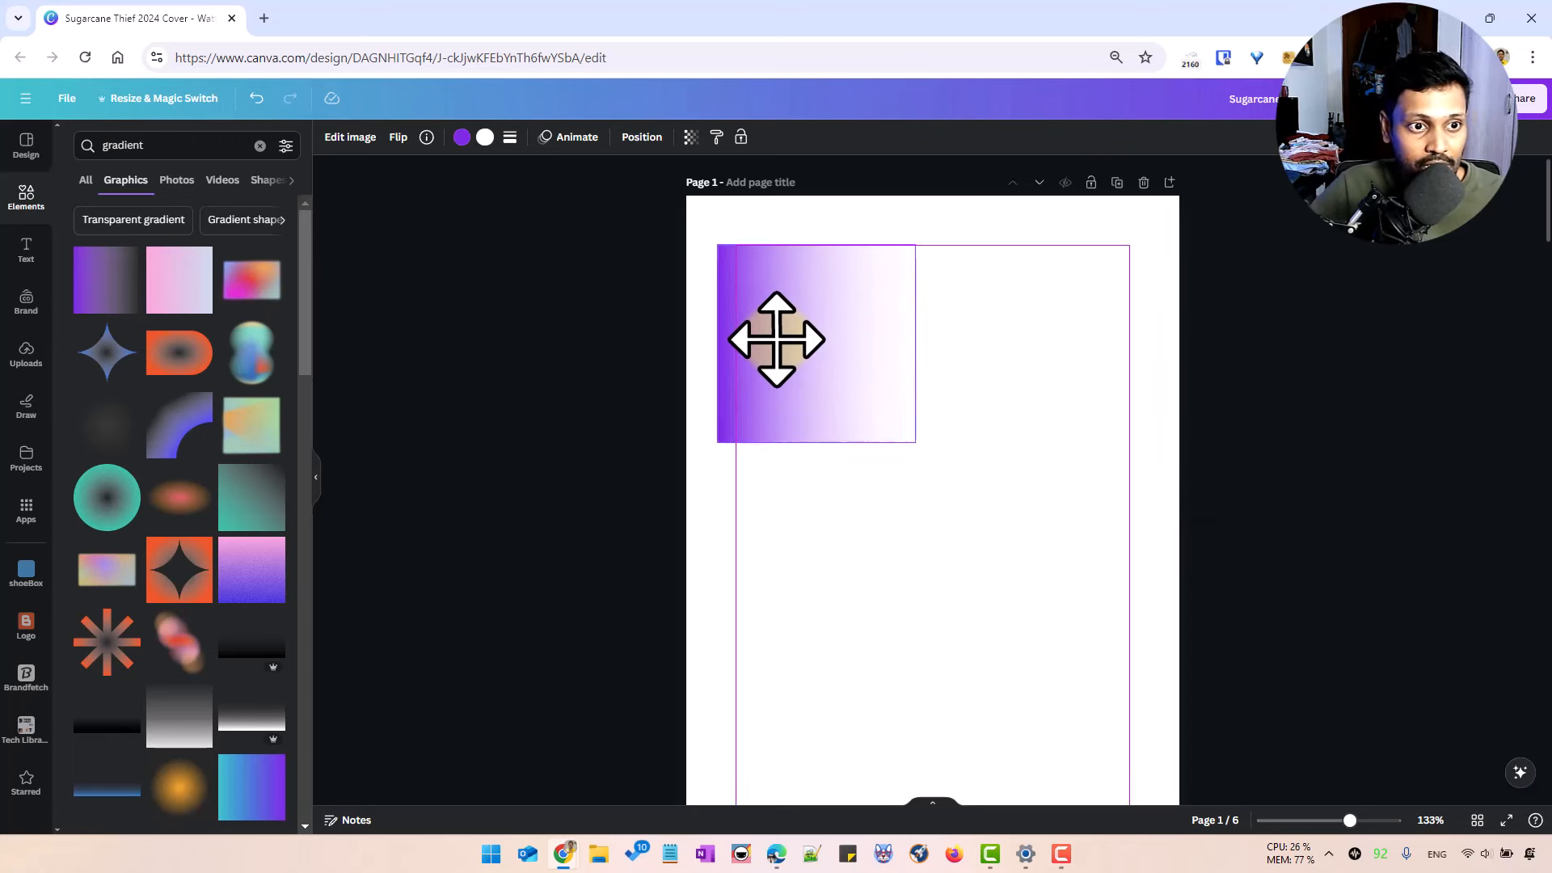
- Insert the pink-to-blue gradient graphic on page 1 and open its pink colour for editing
left_click(170, 283)
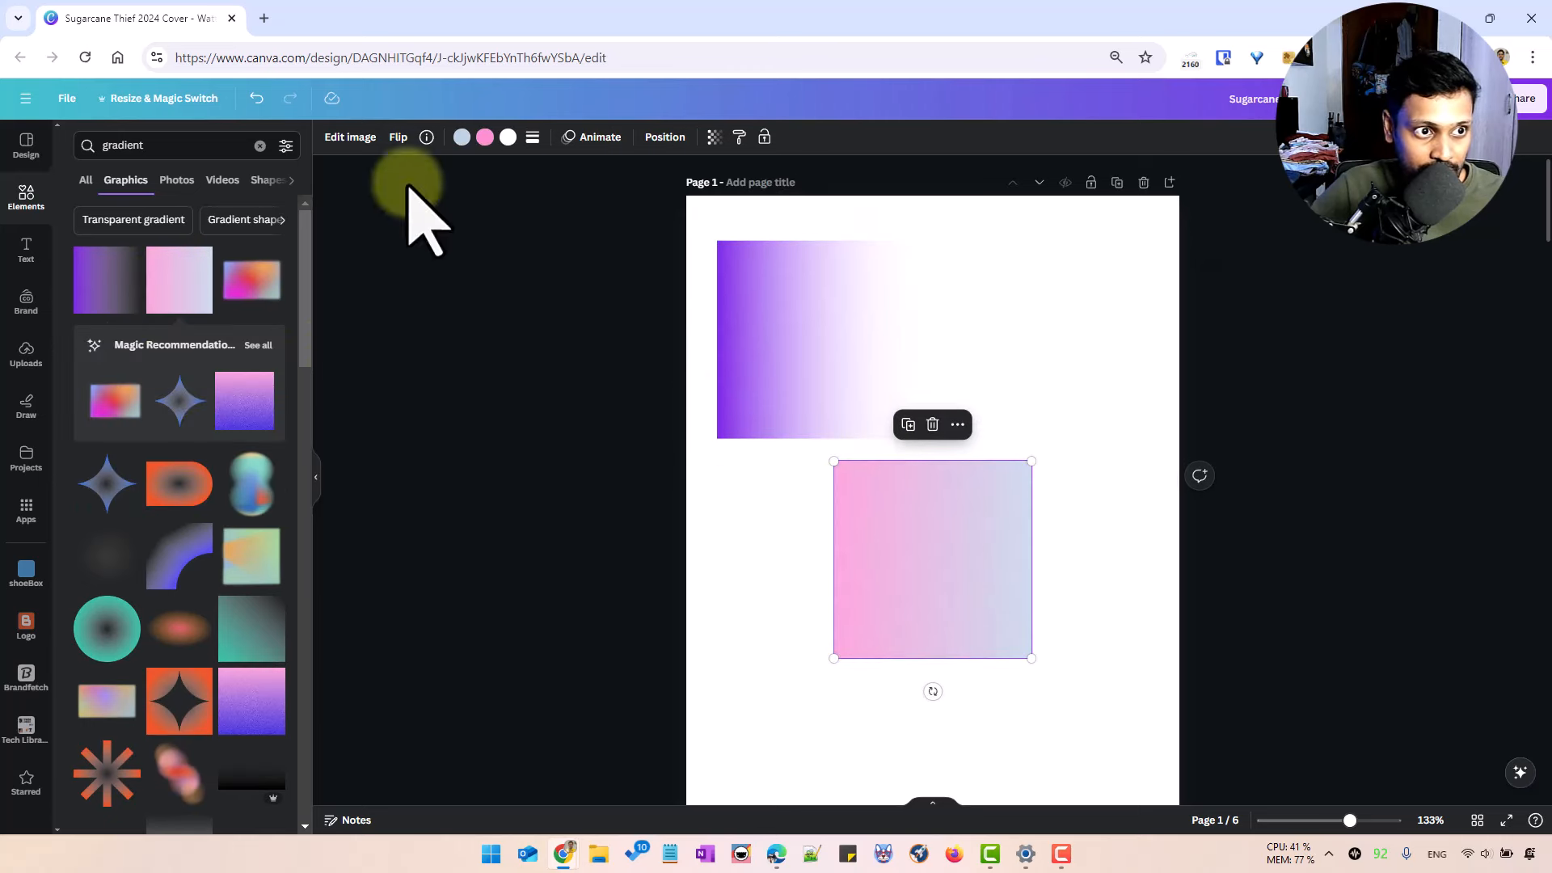
left_click(485, 137)
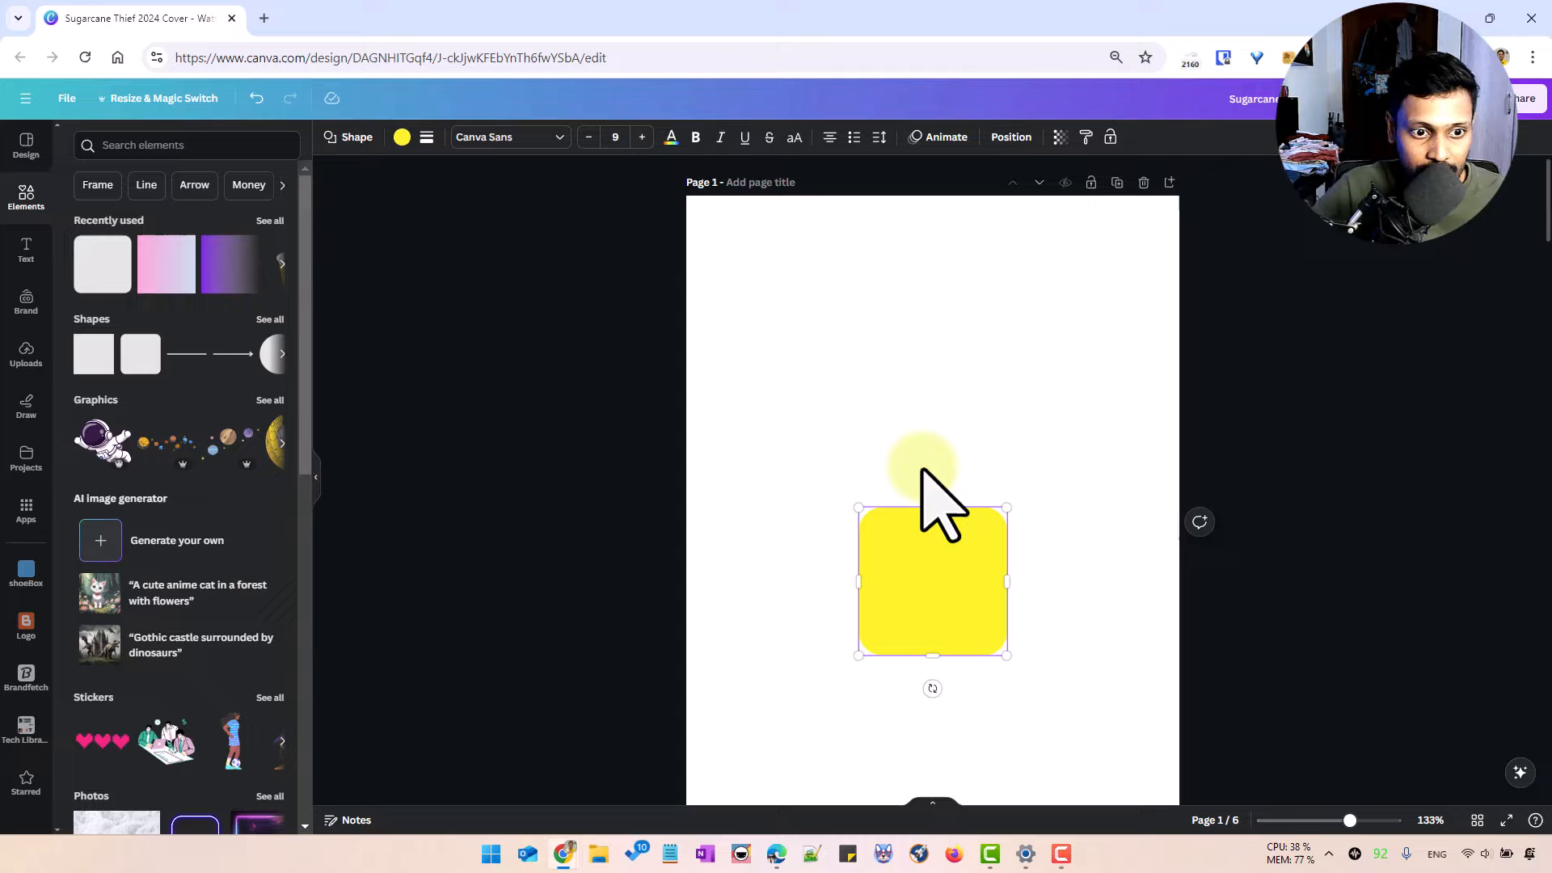
- Enlarge the yellow rounded square in the middle of page 1 and switch its fill to a yellow-to-green gradient
left_click_drag(932, 597, 857, 436)
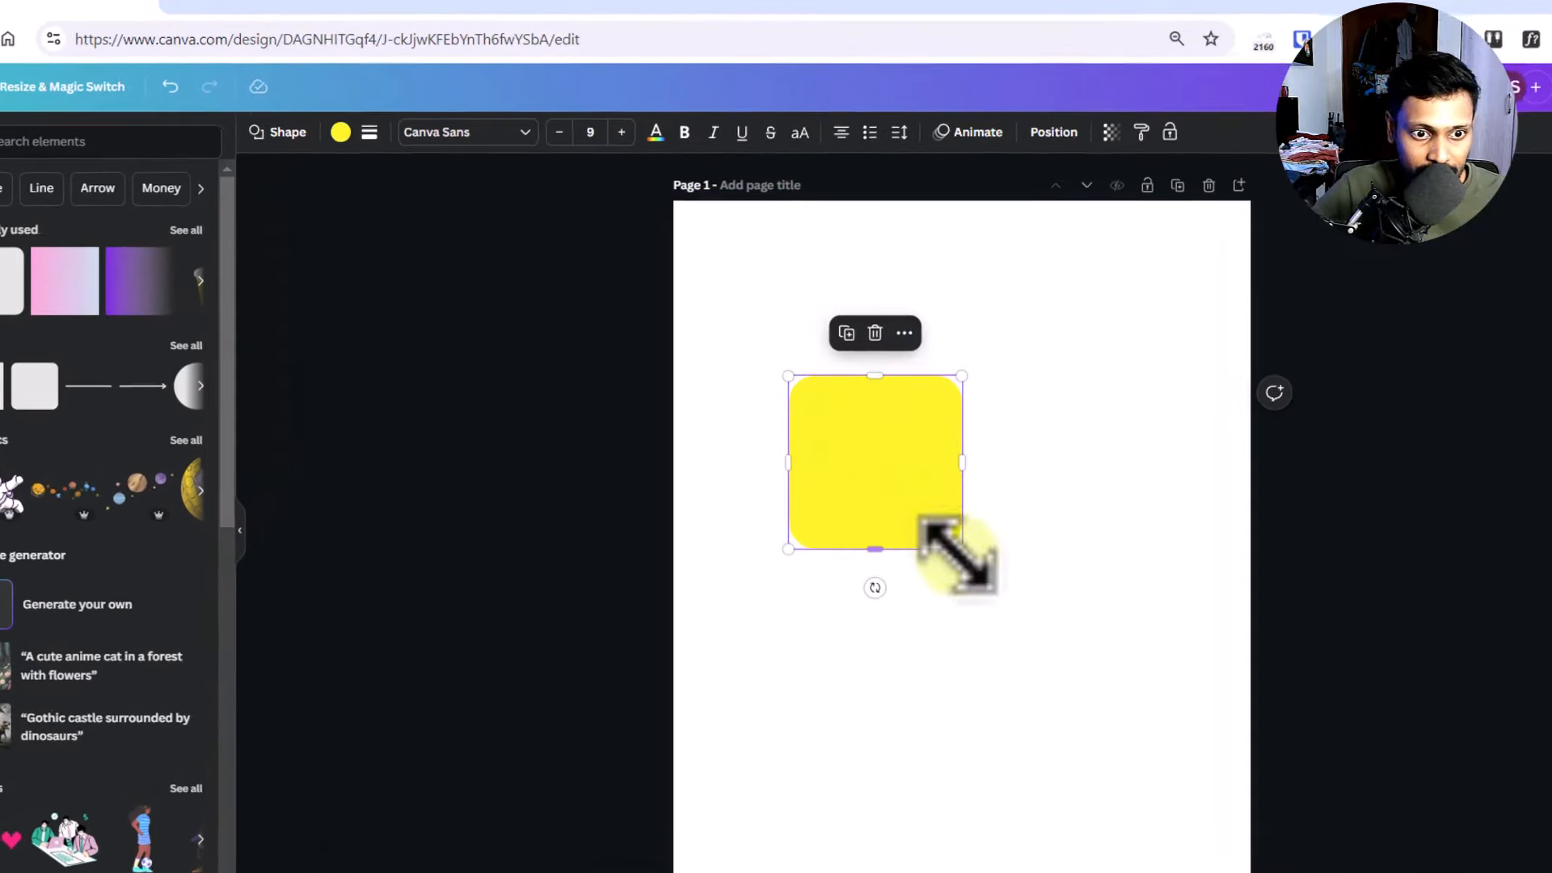
left_click_drag(974, 582, 1159, 747)
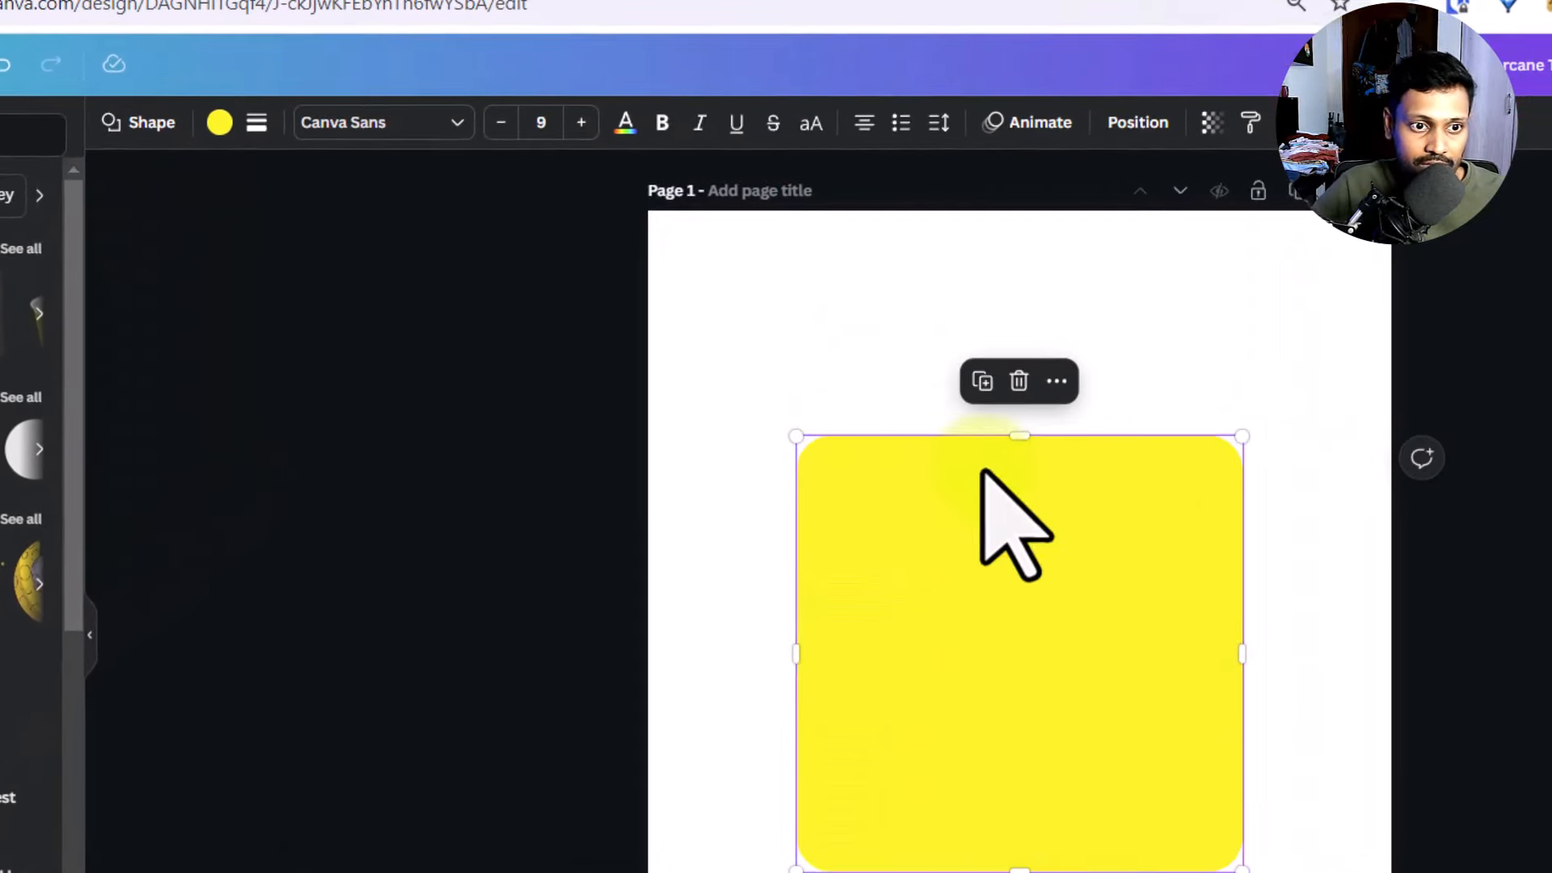
left_click(218, 125)
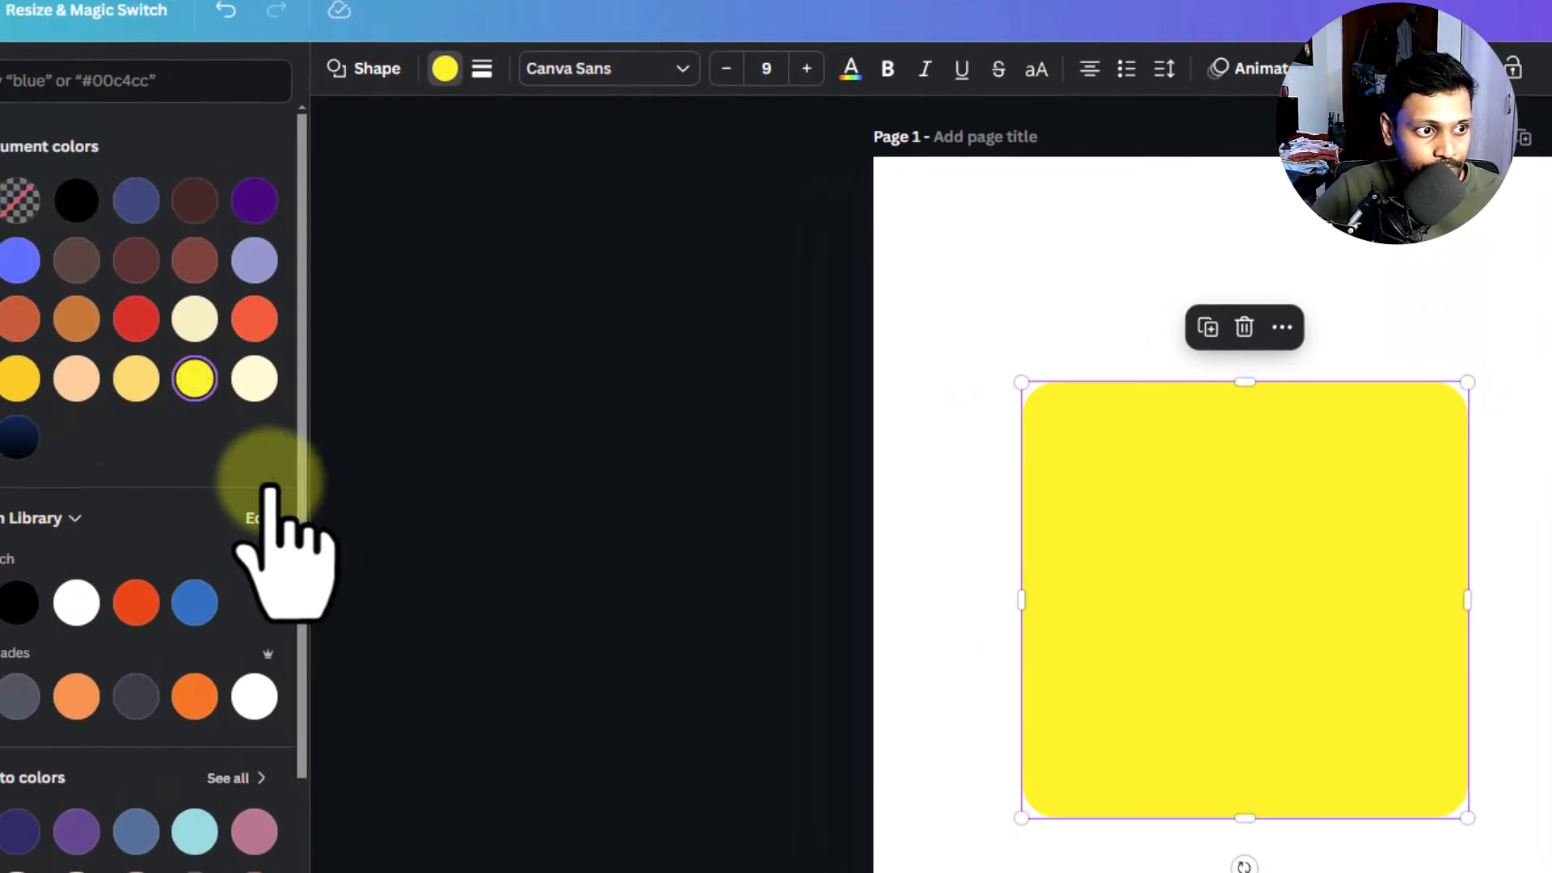
left_click(192, 376)
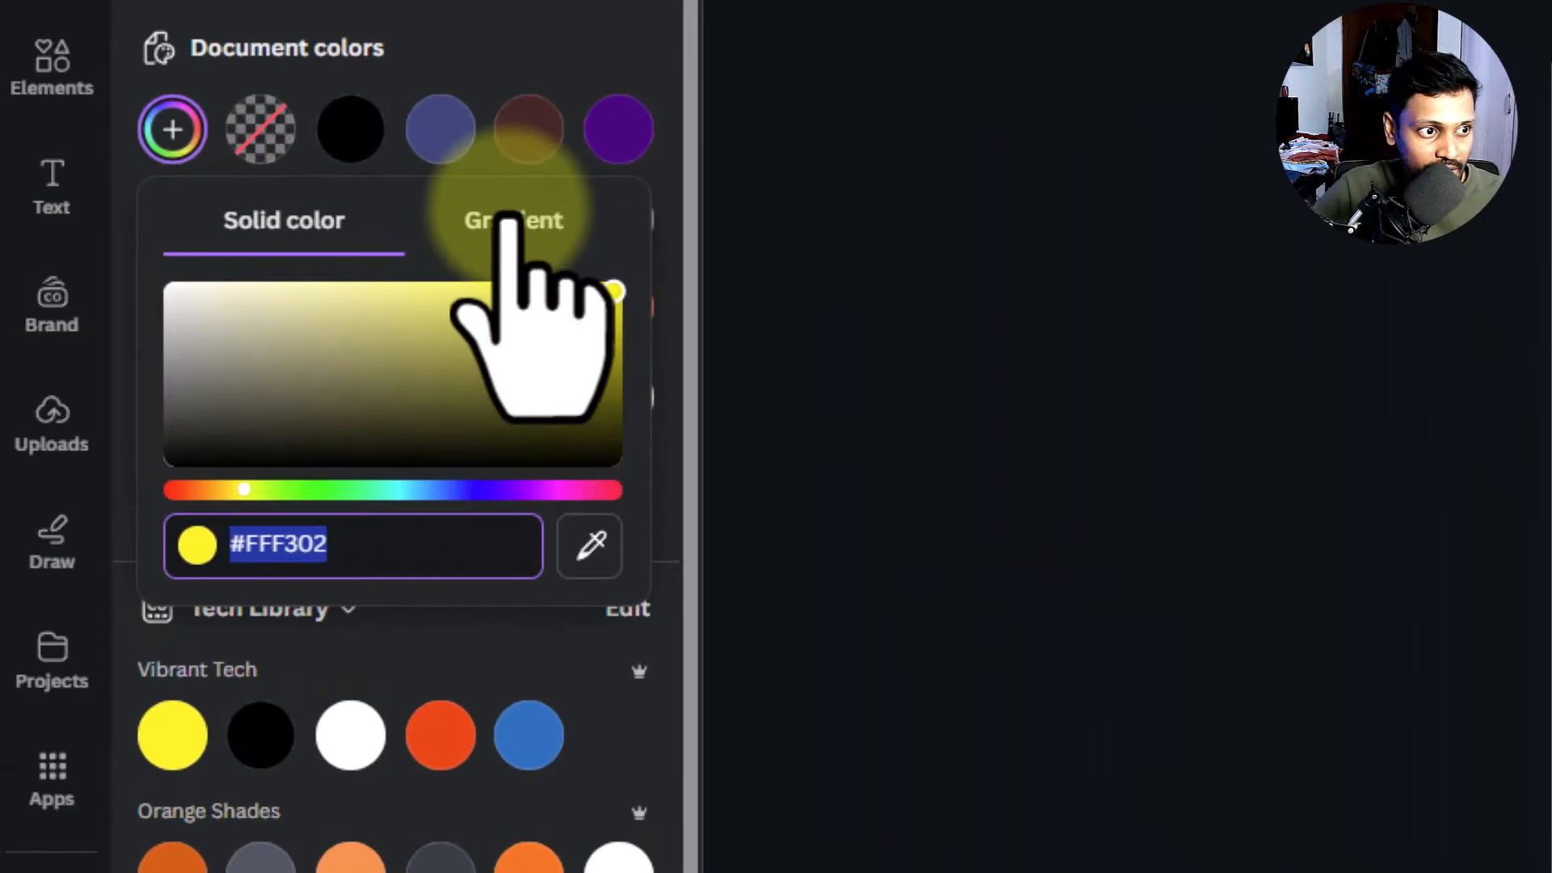
left_click(473, 231)
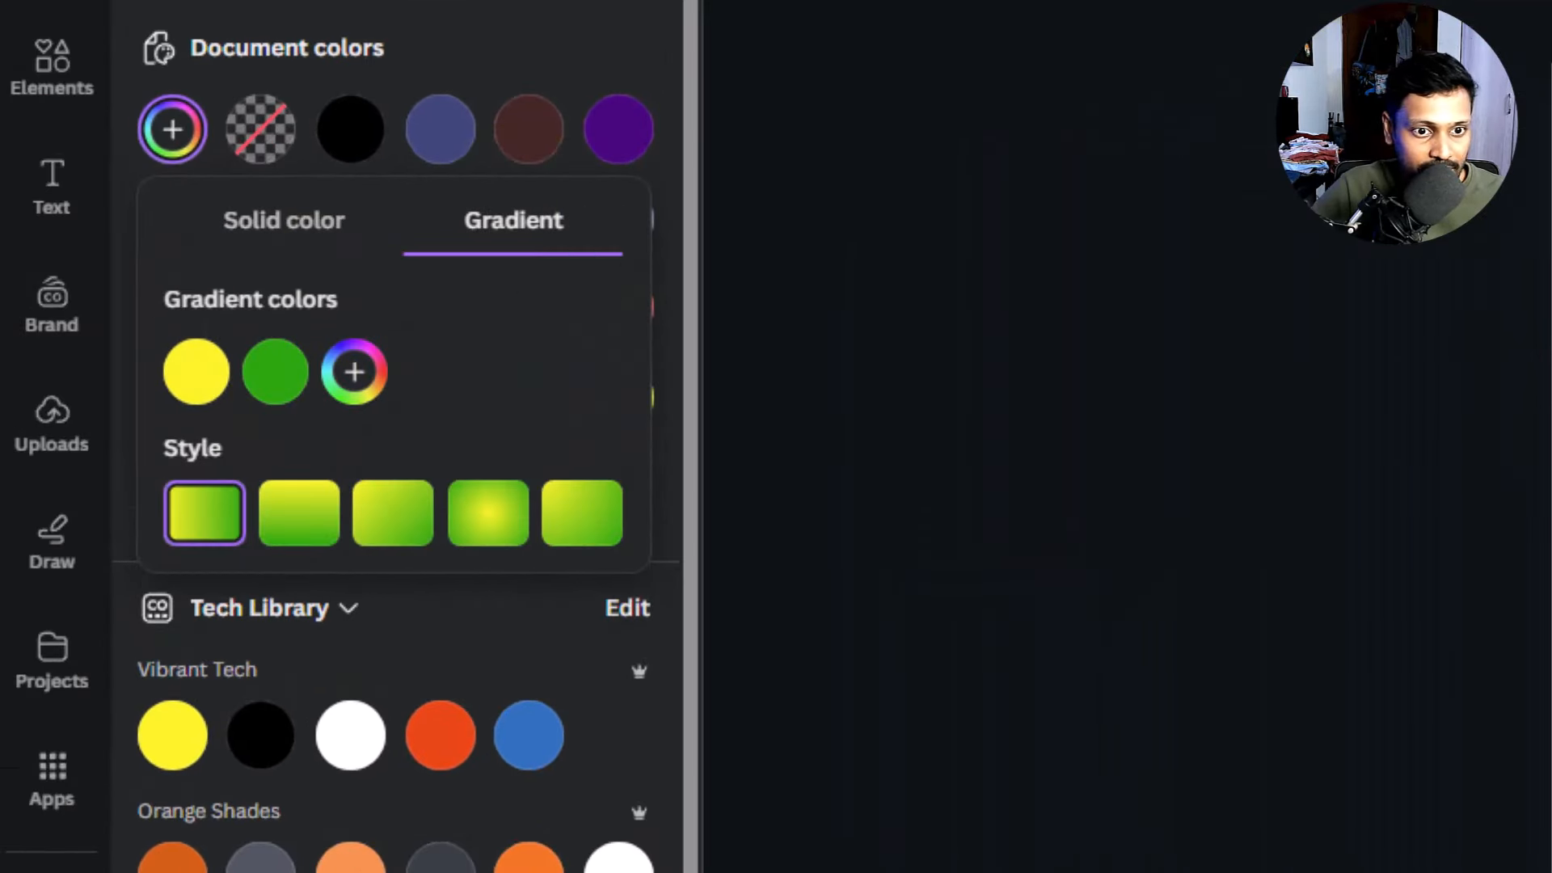
- Darken the green colour of the square's gradient to #173E17
left_click(283, 382)
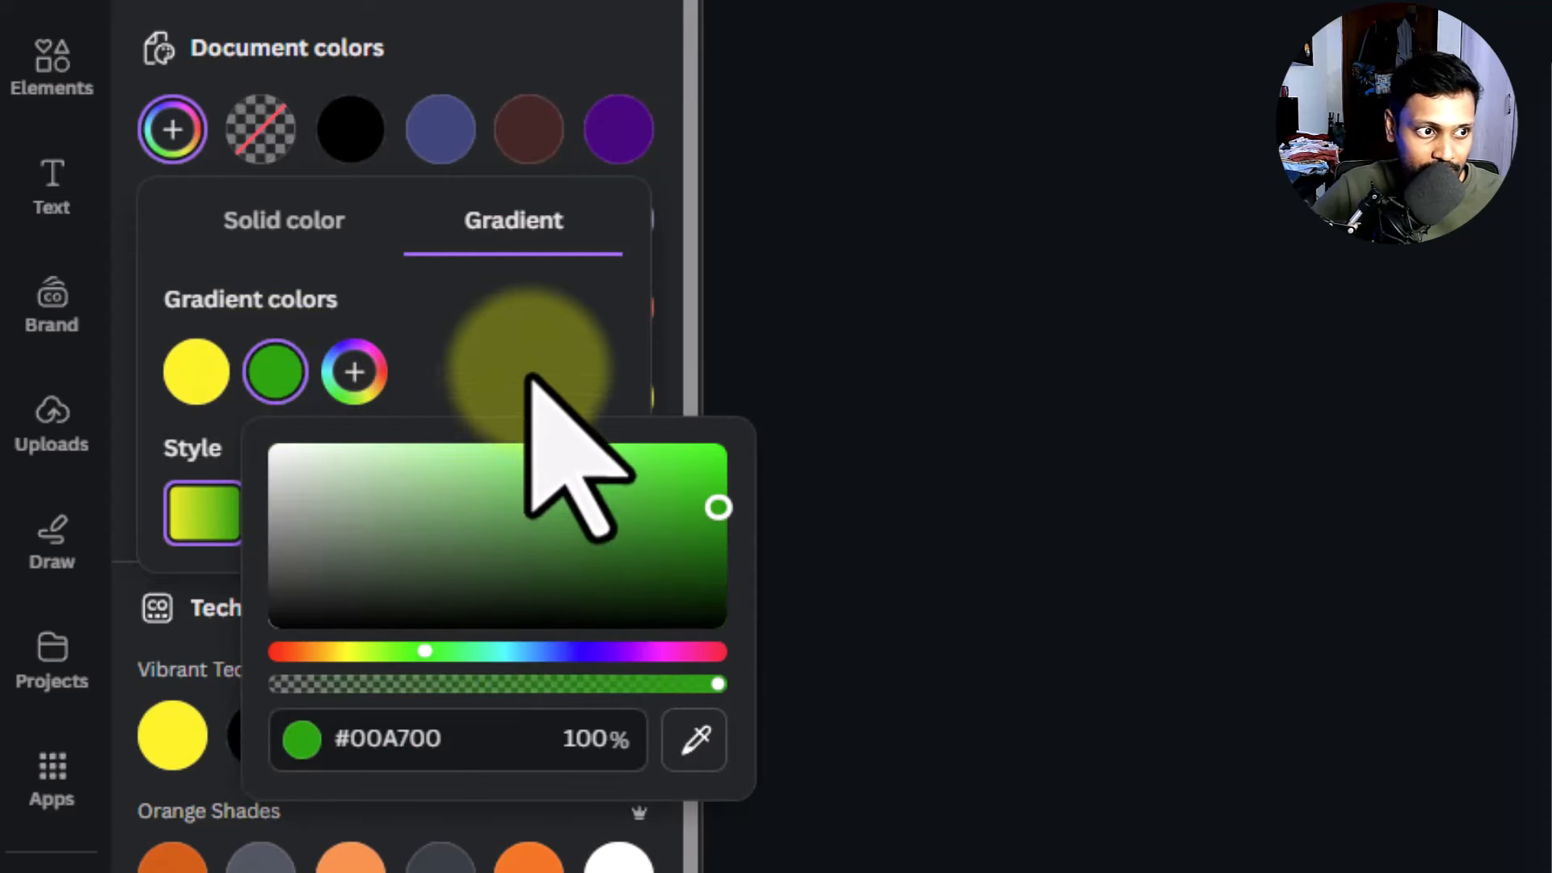
left_click(493, 404)
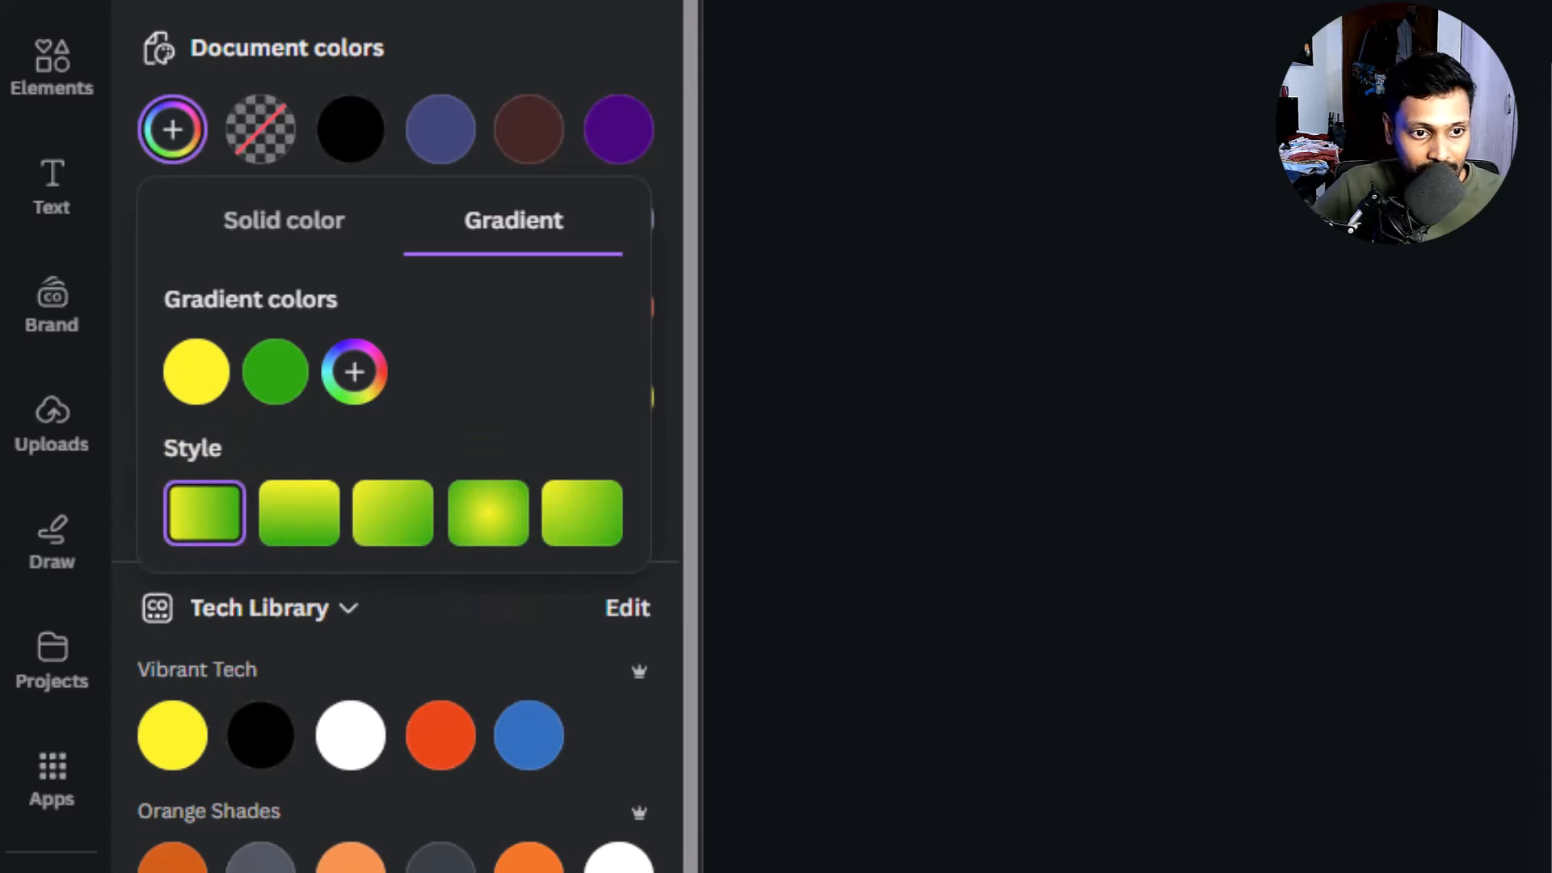
left_click(275, 369)
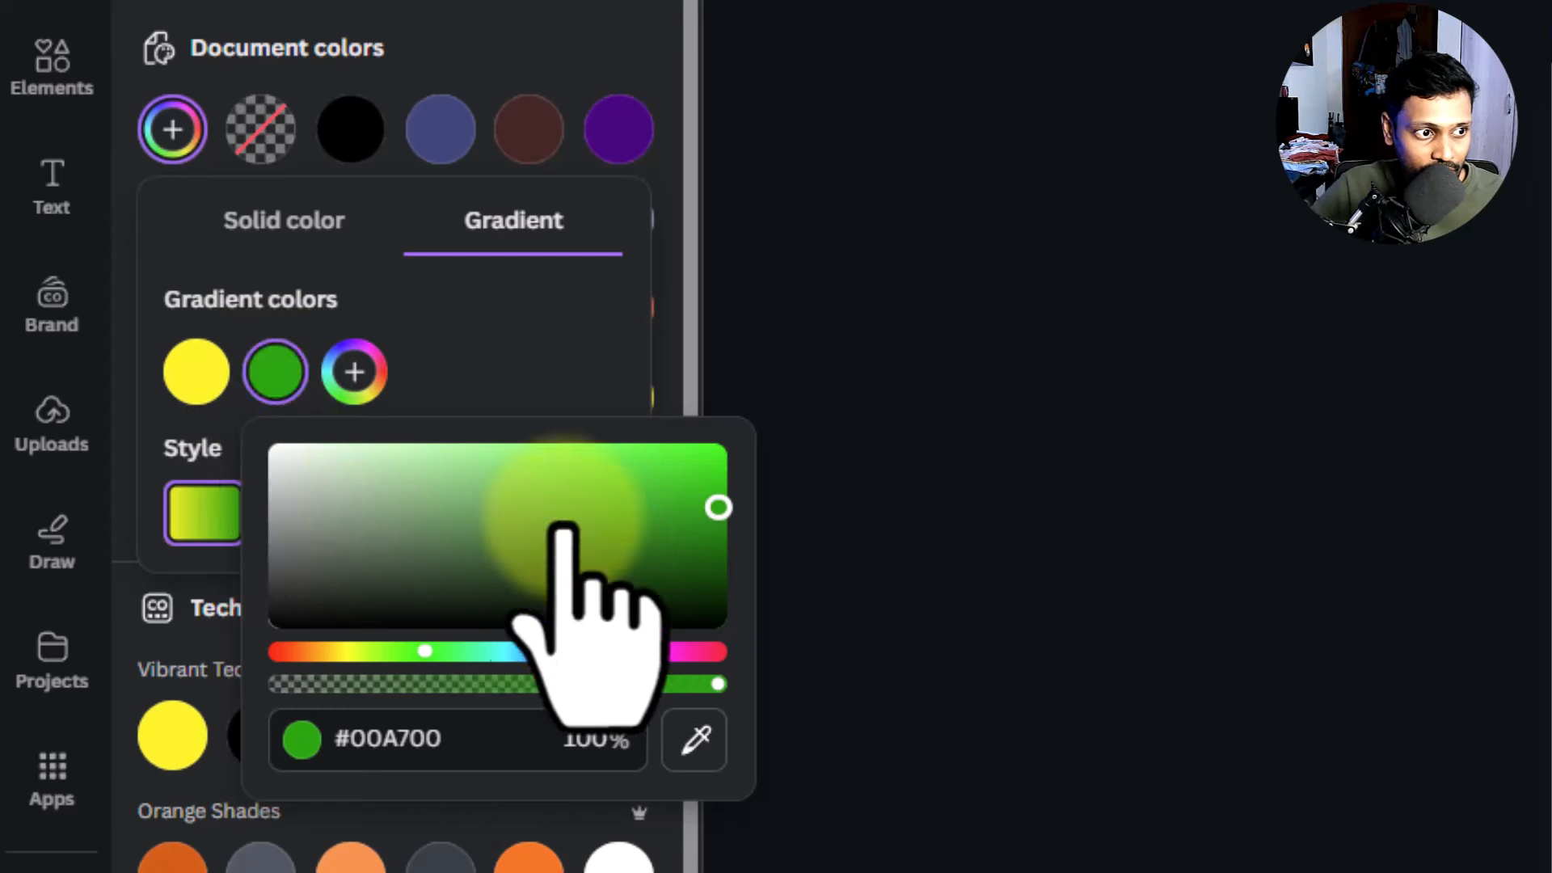
left_click(380, 478)
left_click_drag(380, 478, 558, 582)
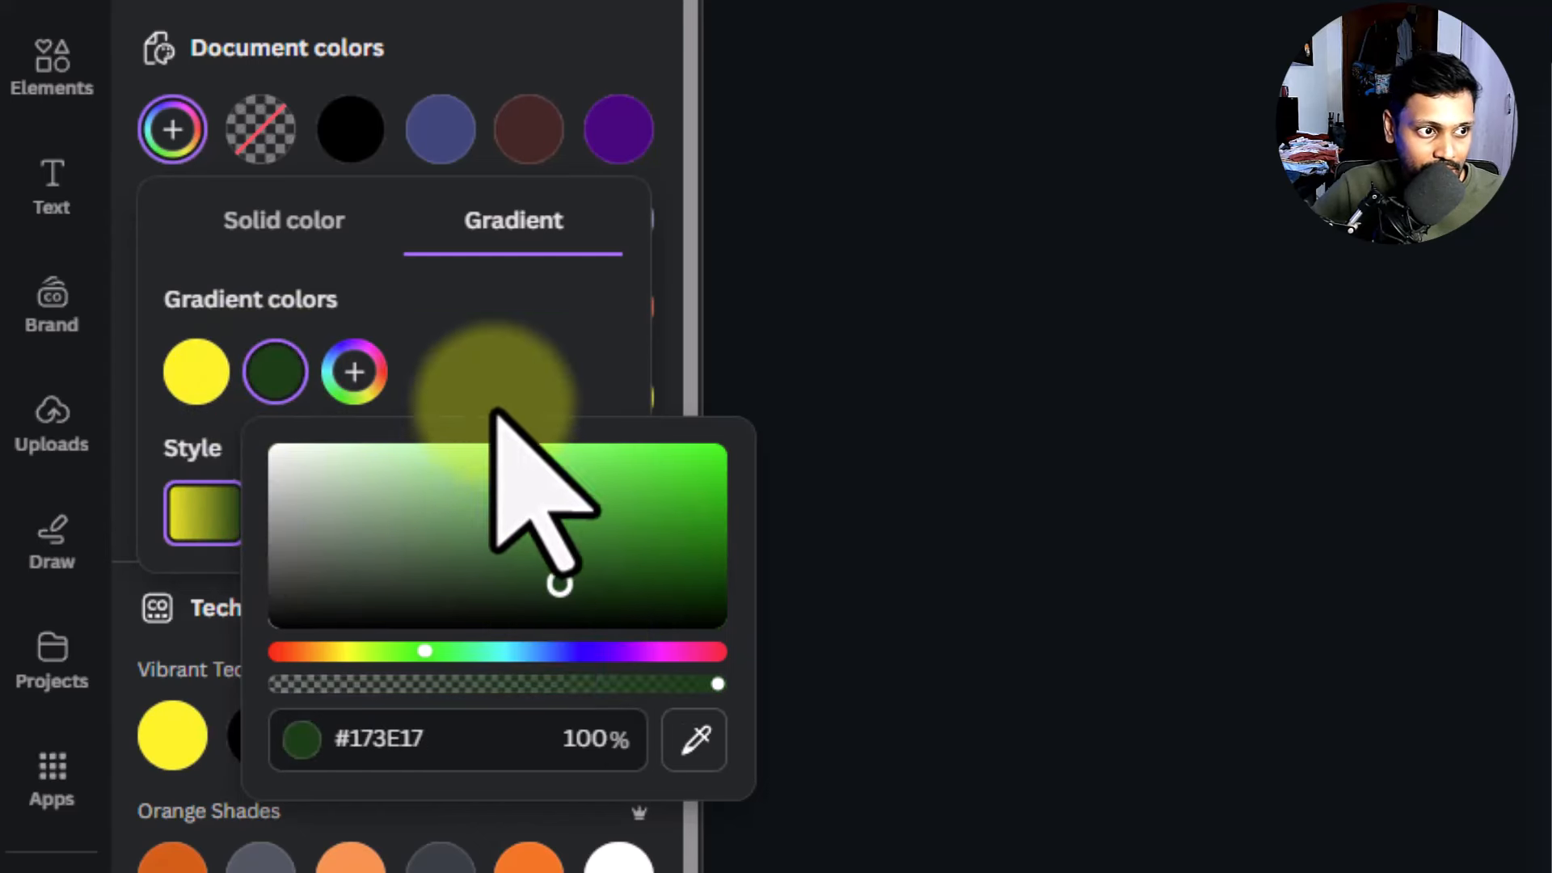
left_click(505, 394)
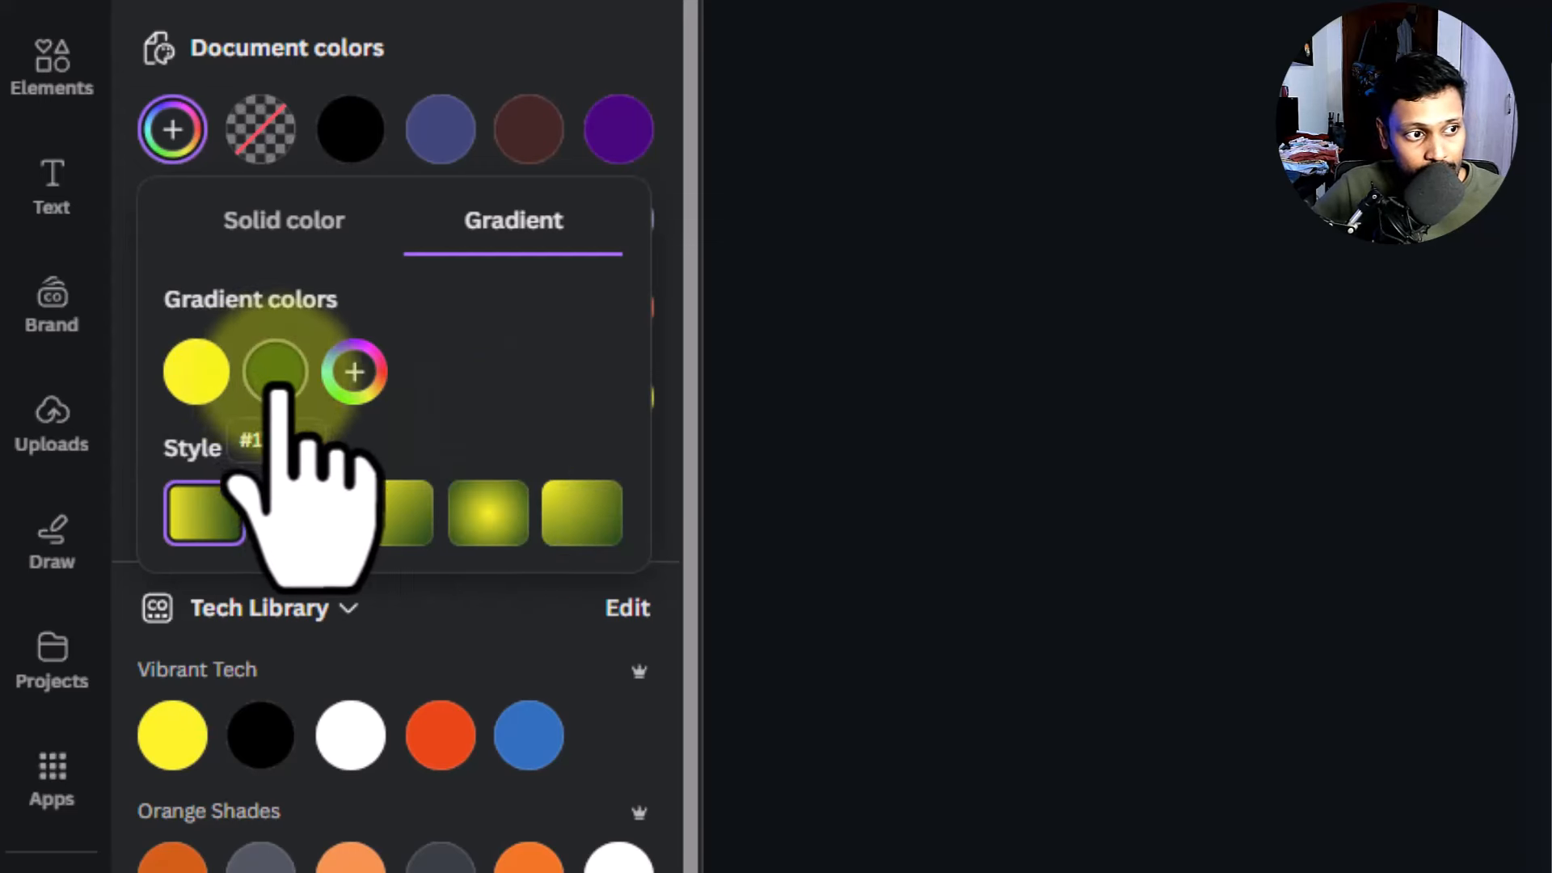
- Set the gradient's yellow colour to 0% opacity and change its green colour to bright green #00FF00
left_click(197, 373)
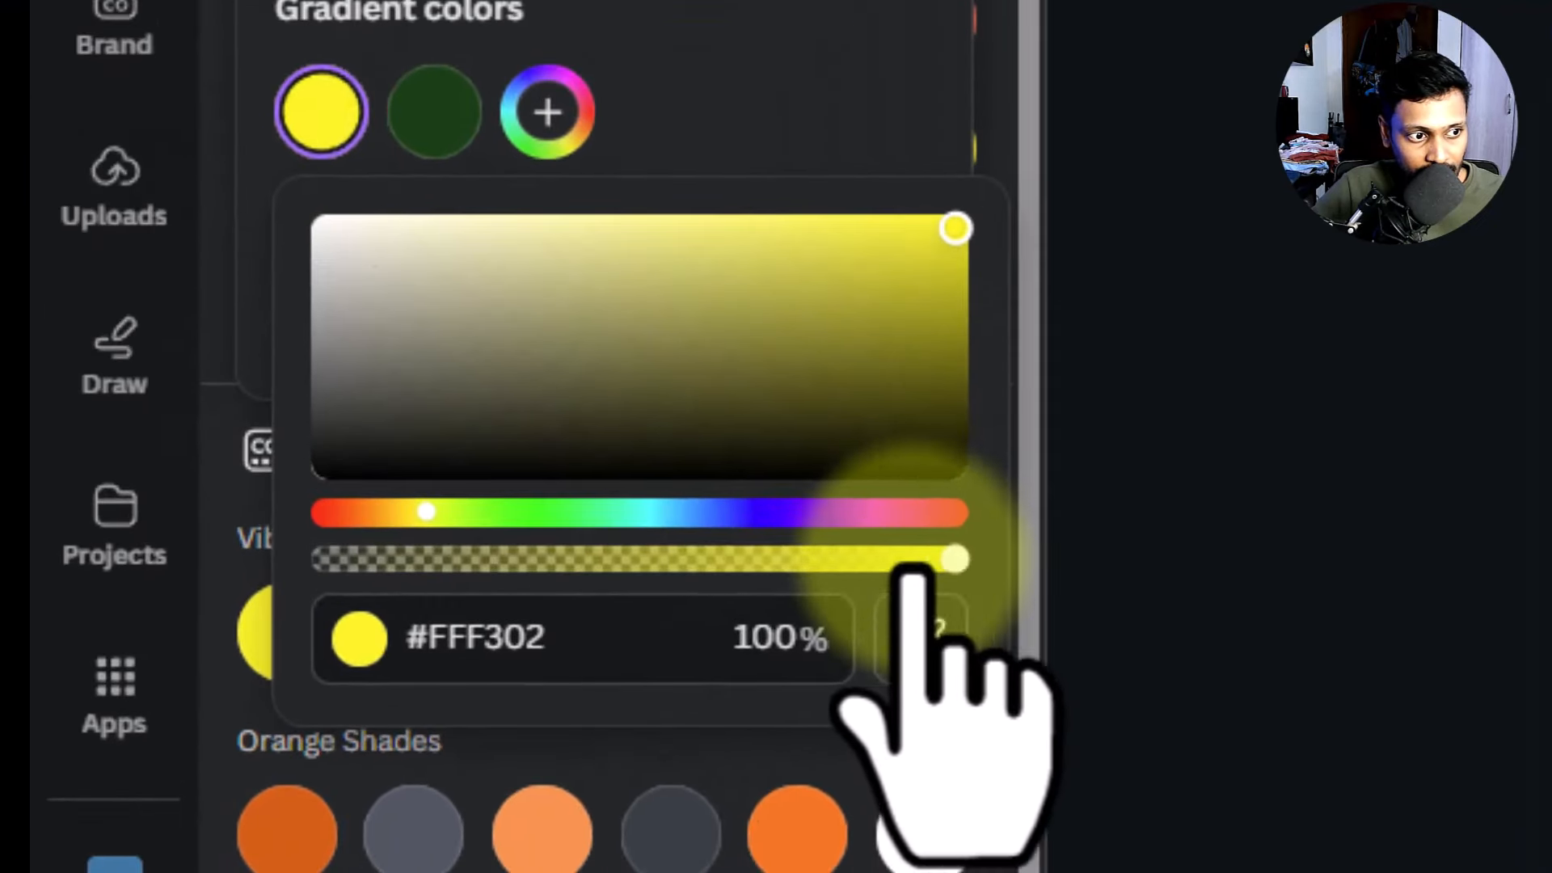
left_click_drag(914, 566, 190, 558)
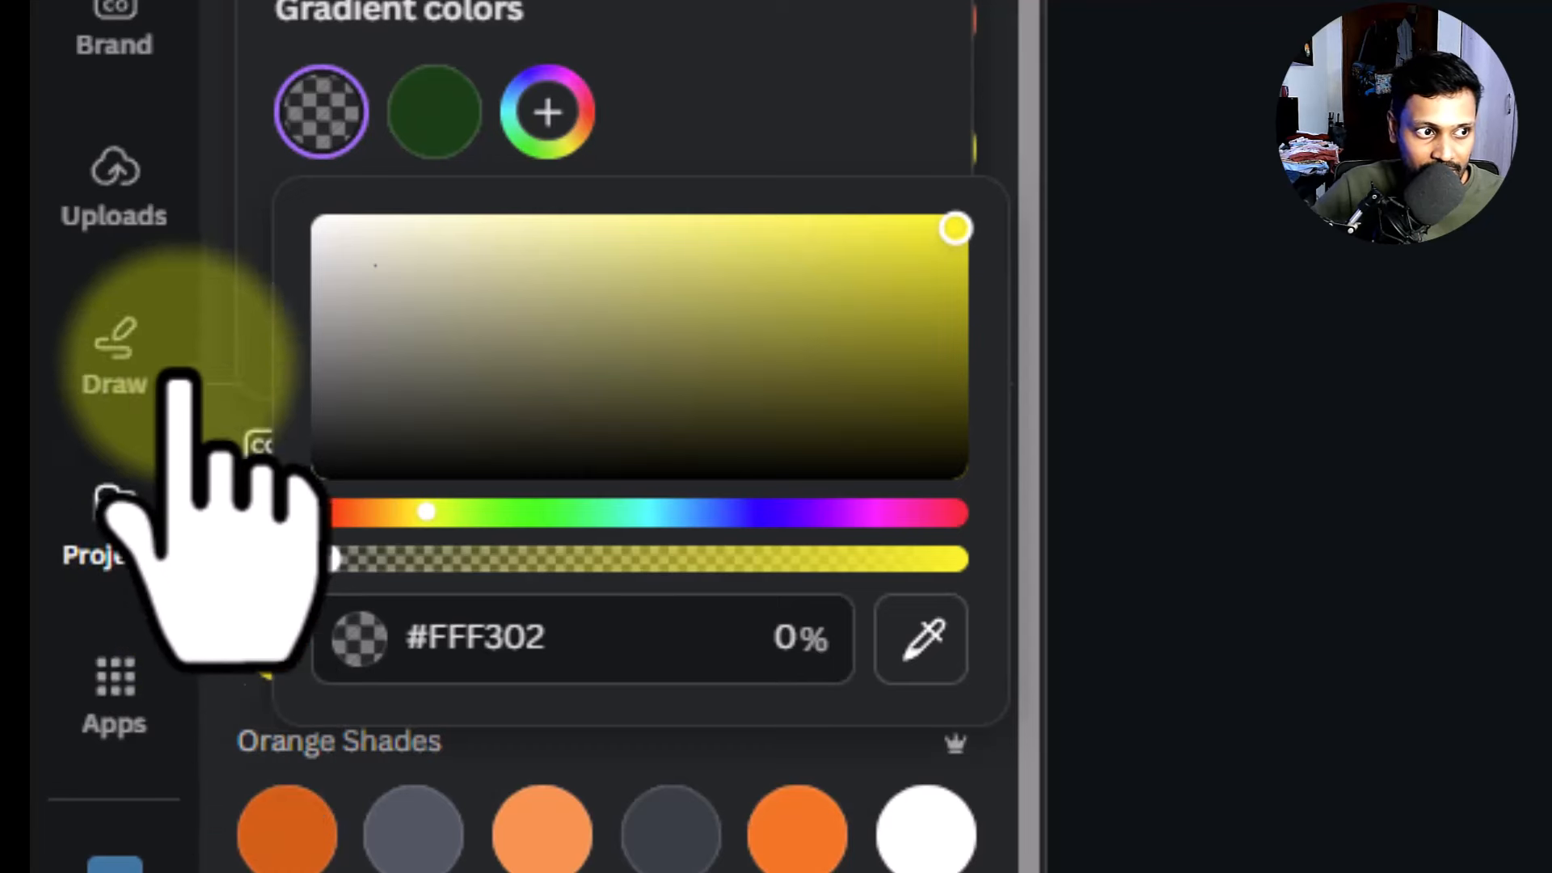
left_click(700, 116)
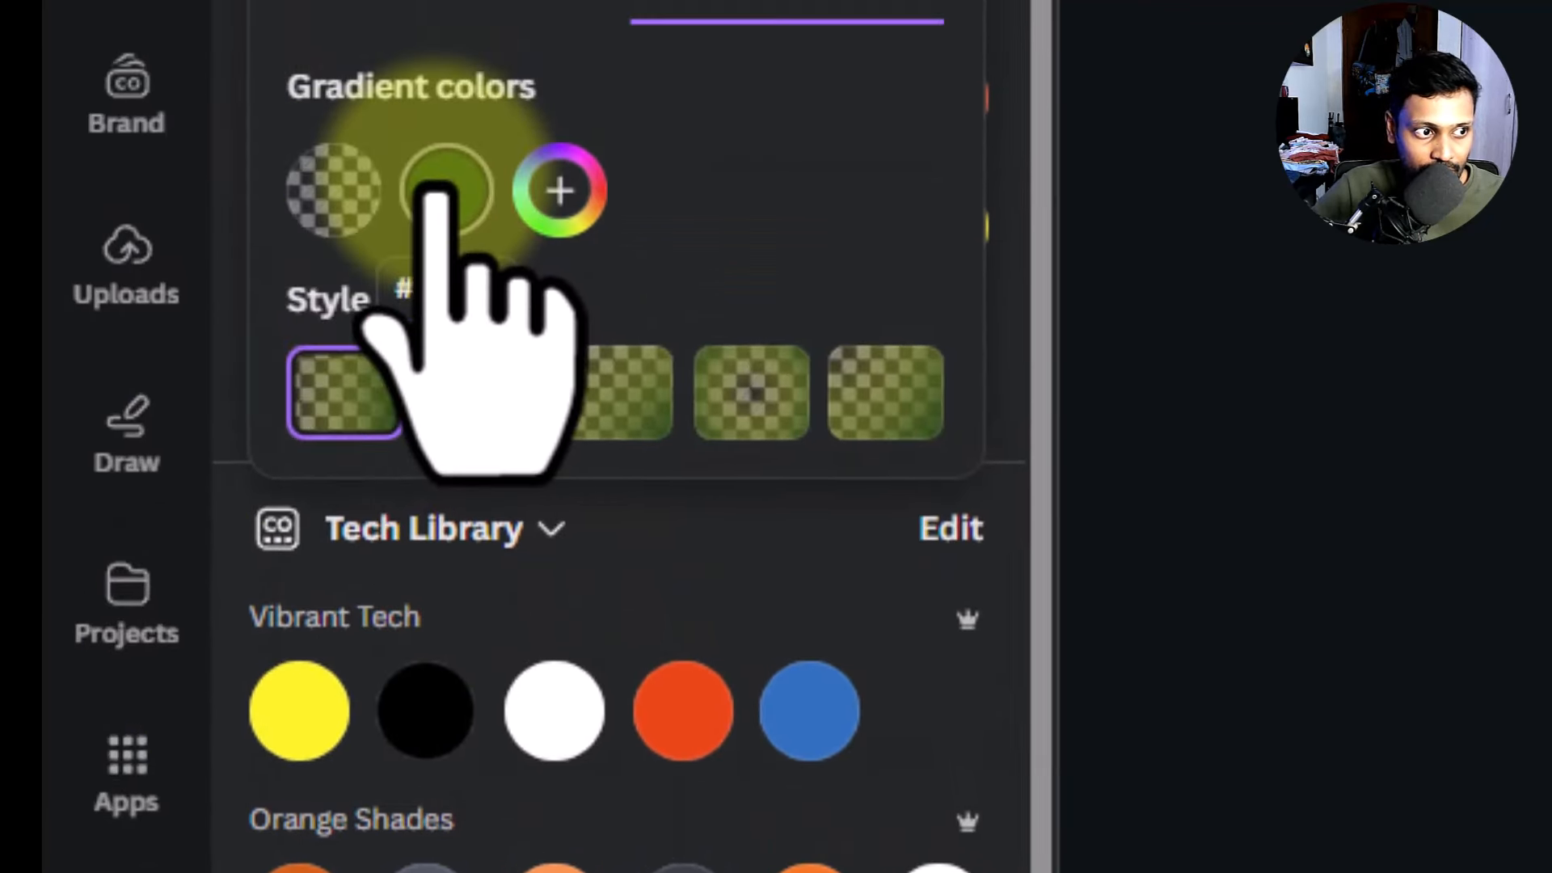
left_click(431, 155)
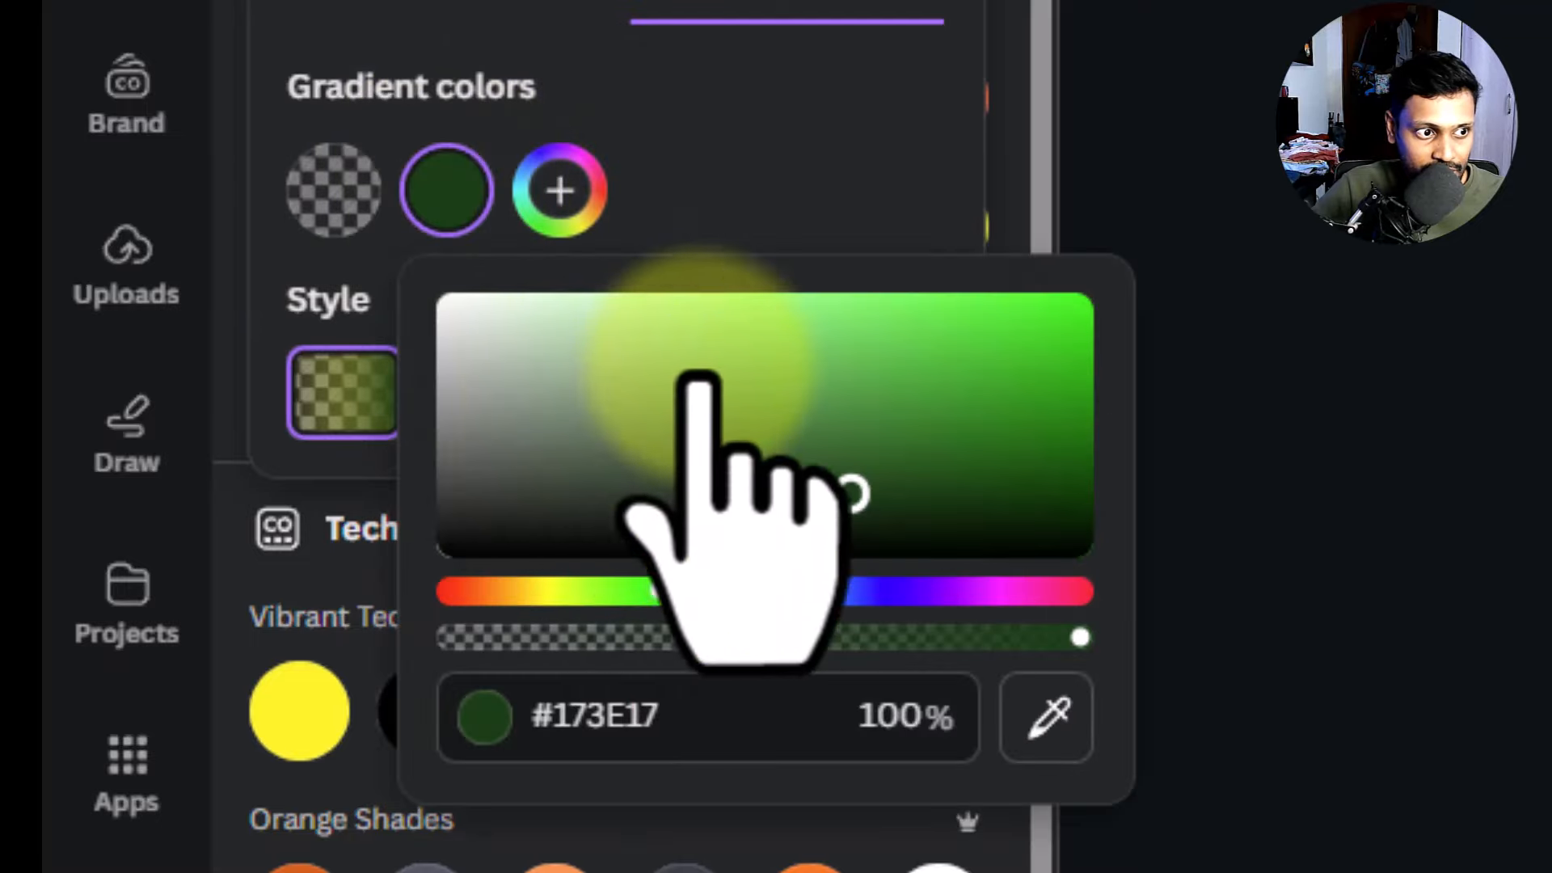
left_click_drag(929, 323, 1092, 297)
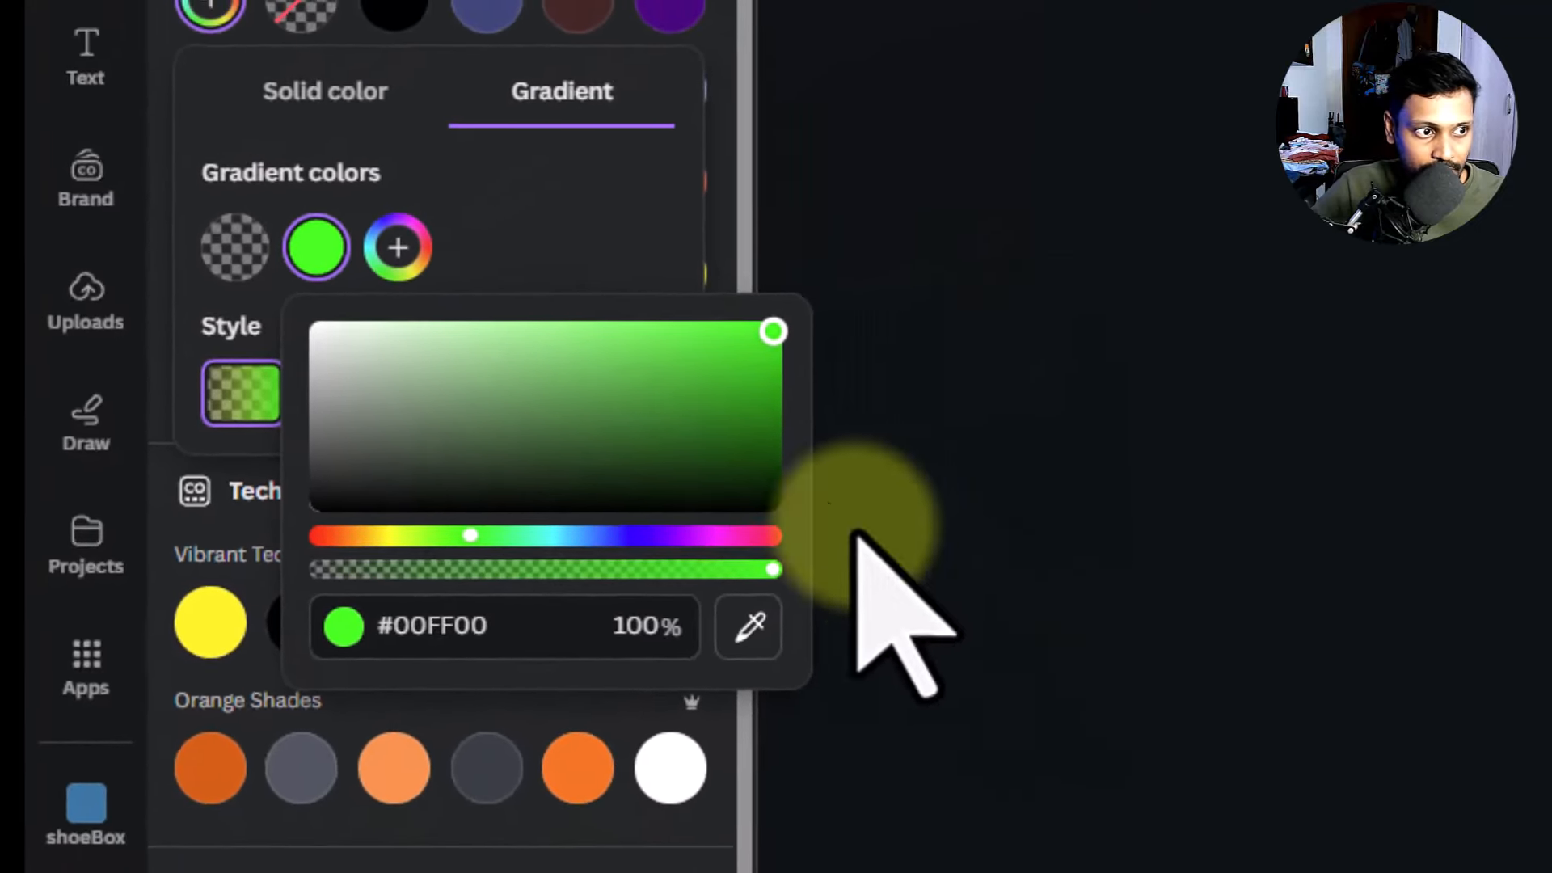
left_click(1478, 489)
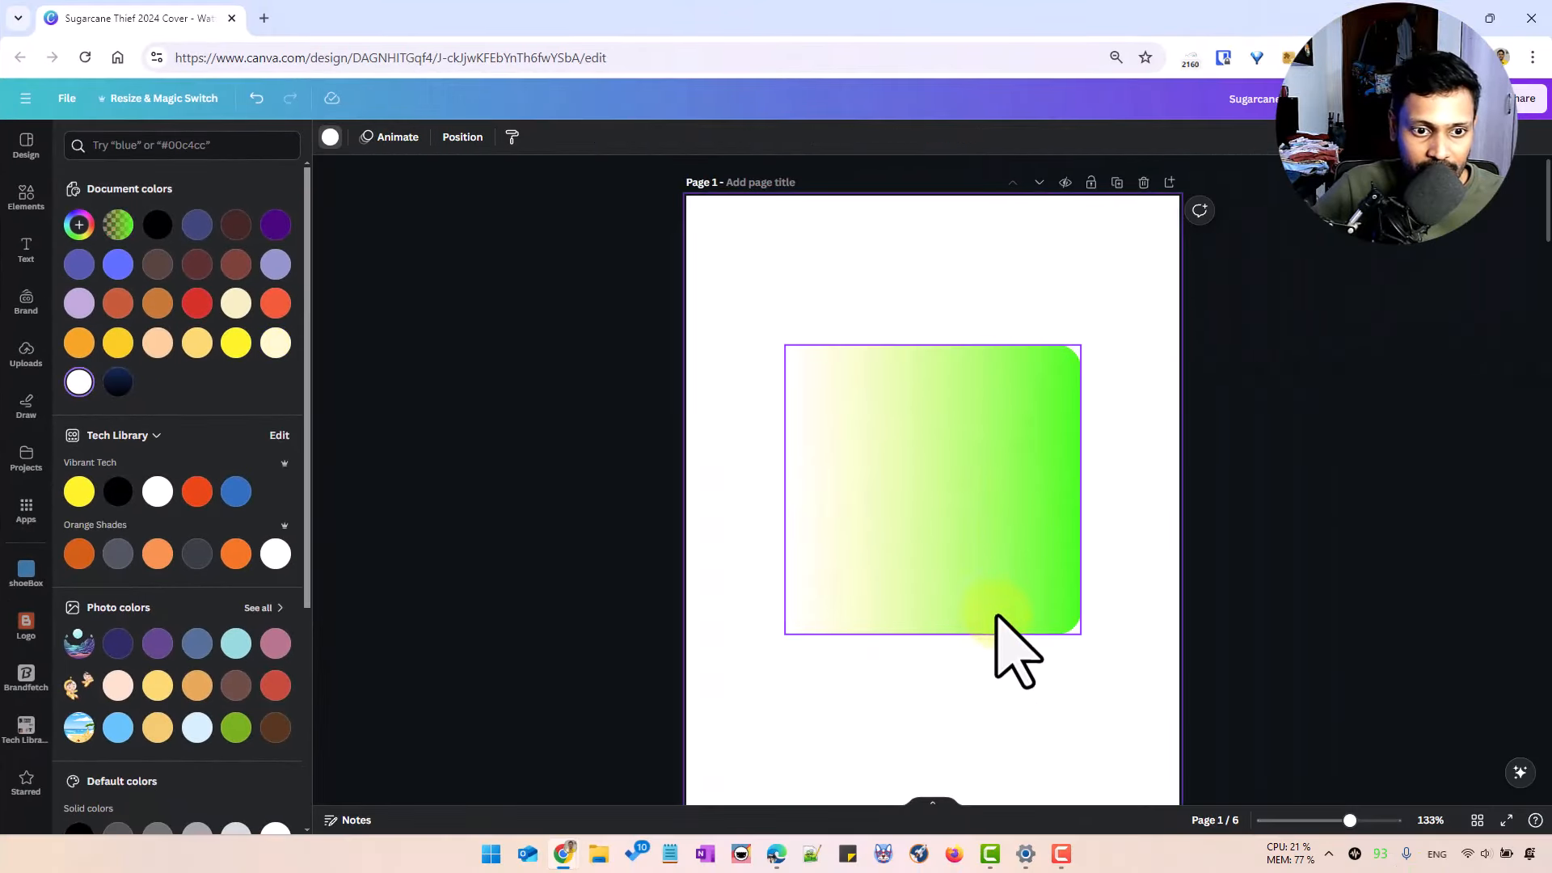
- Move the gradient shape towards the upper right of page 1 and widen it towards the page's left edge
left_click_drag(996, 608, 1056, 530)
left_click_drag(846, 421, 717, 418)
left_click(831, 683)
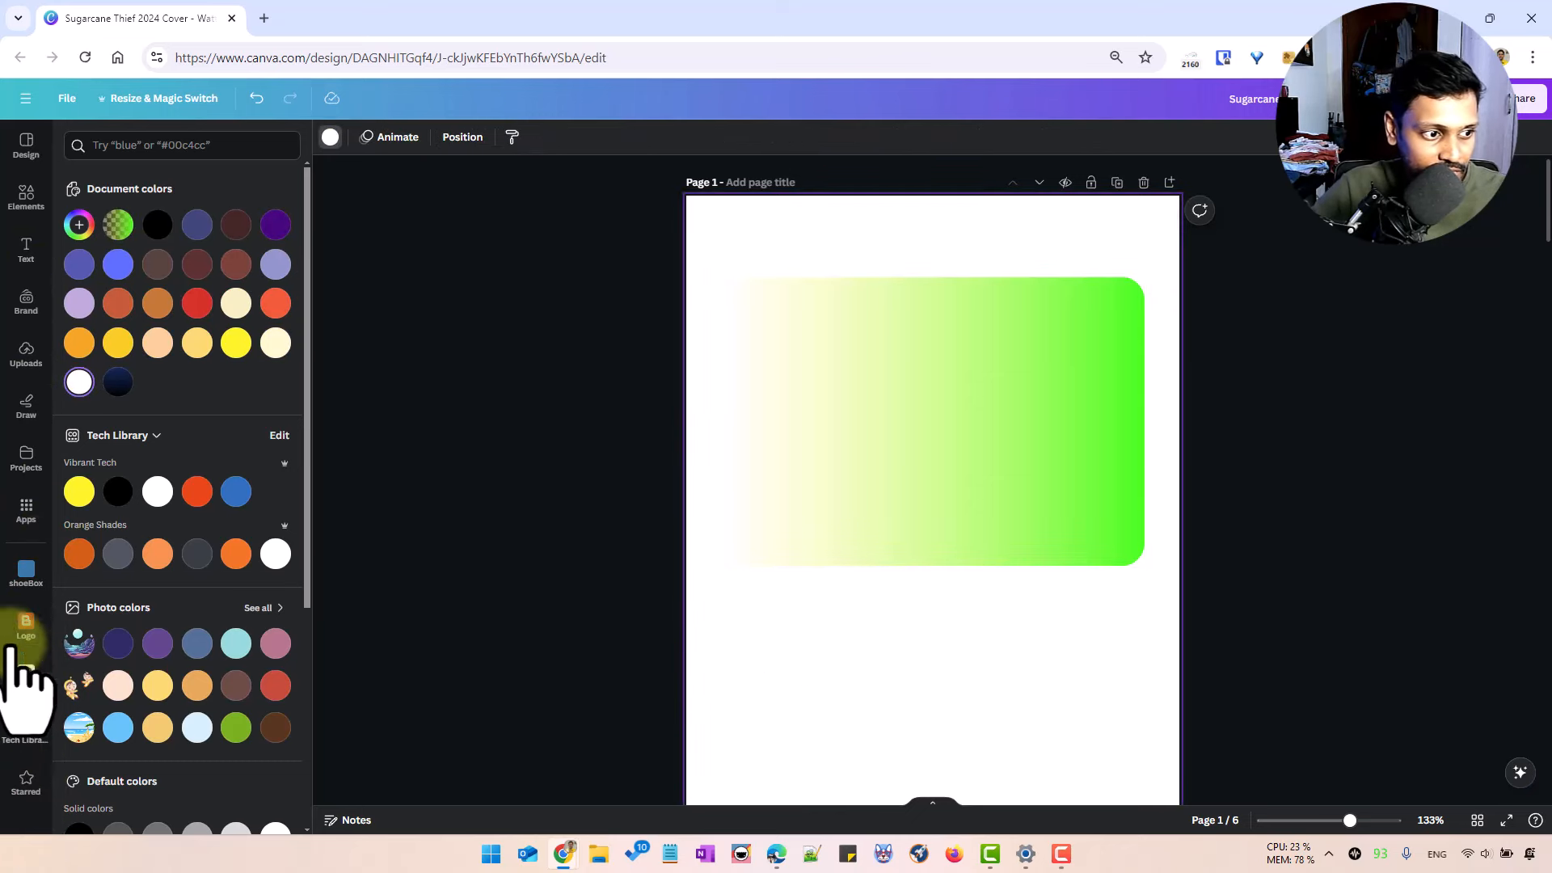
- Search the elements for "cars" and set the first car photo as the background of page 1
left_click(25, 198)
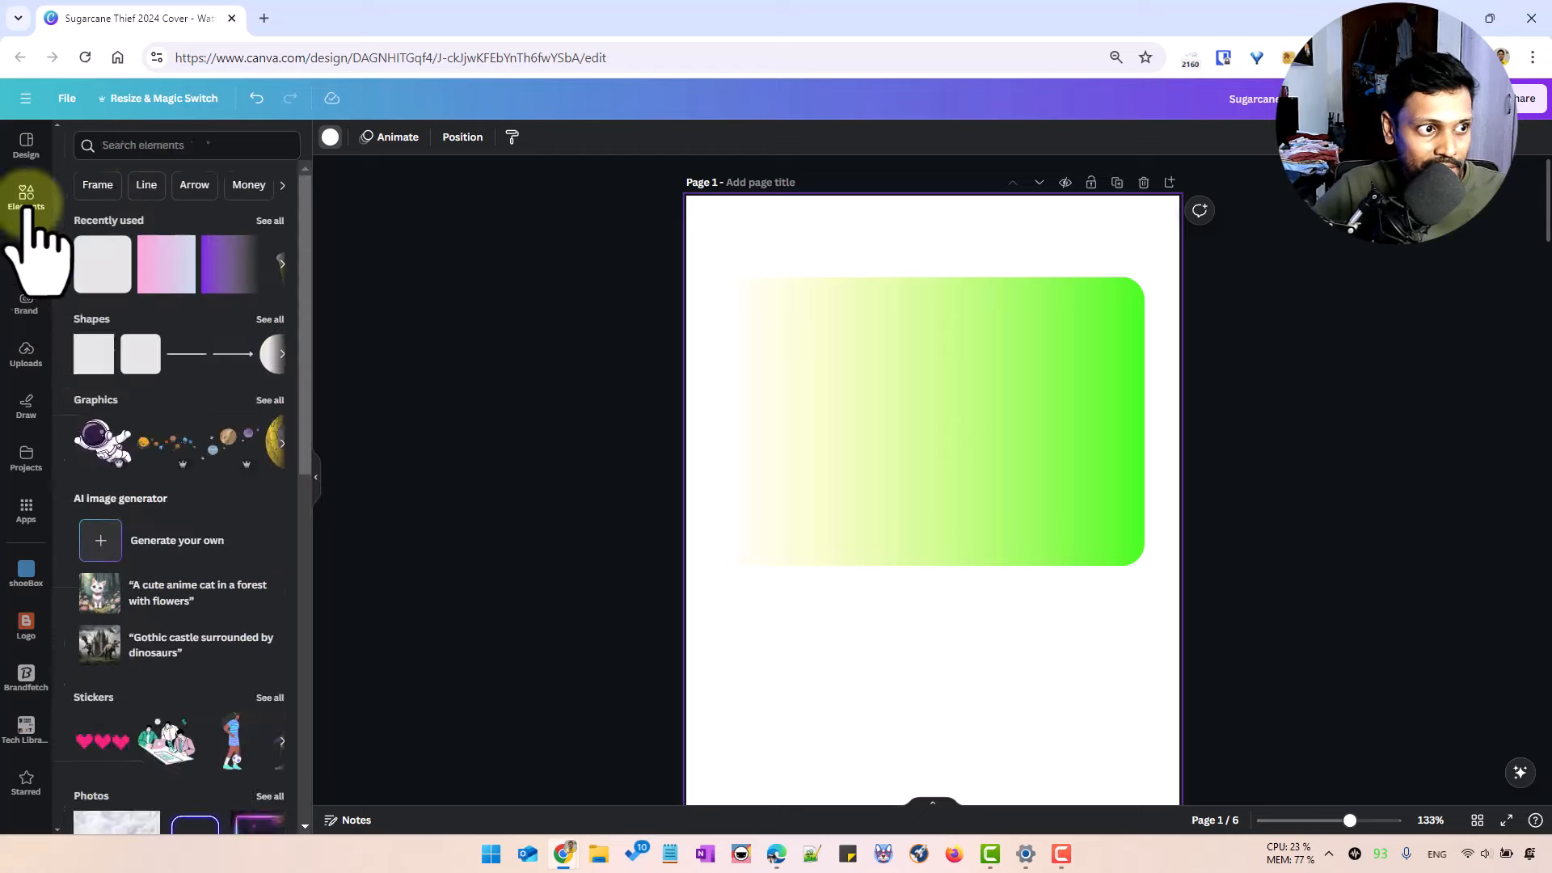
left_click(125, 146)
type("cars")
key("Return")
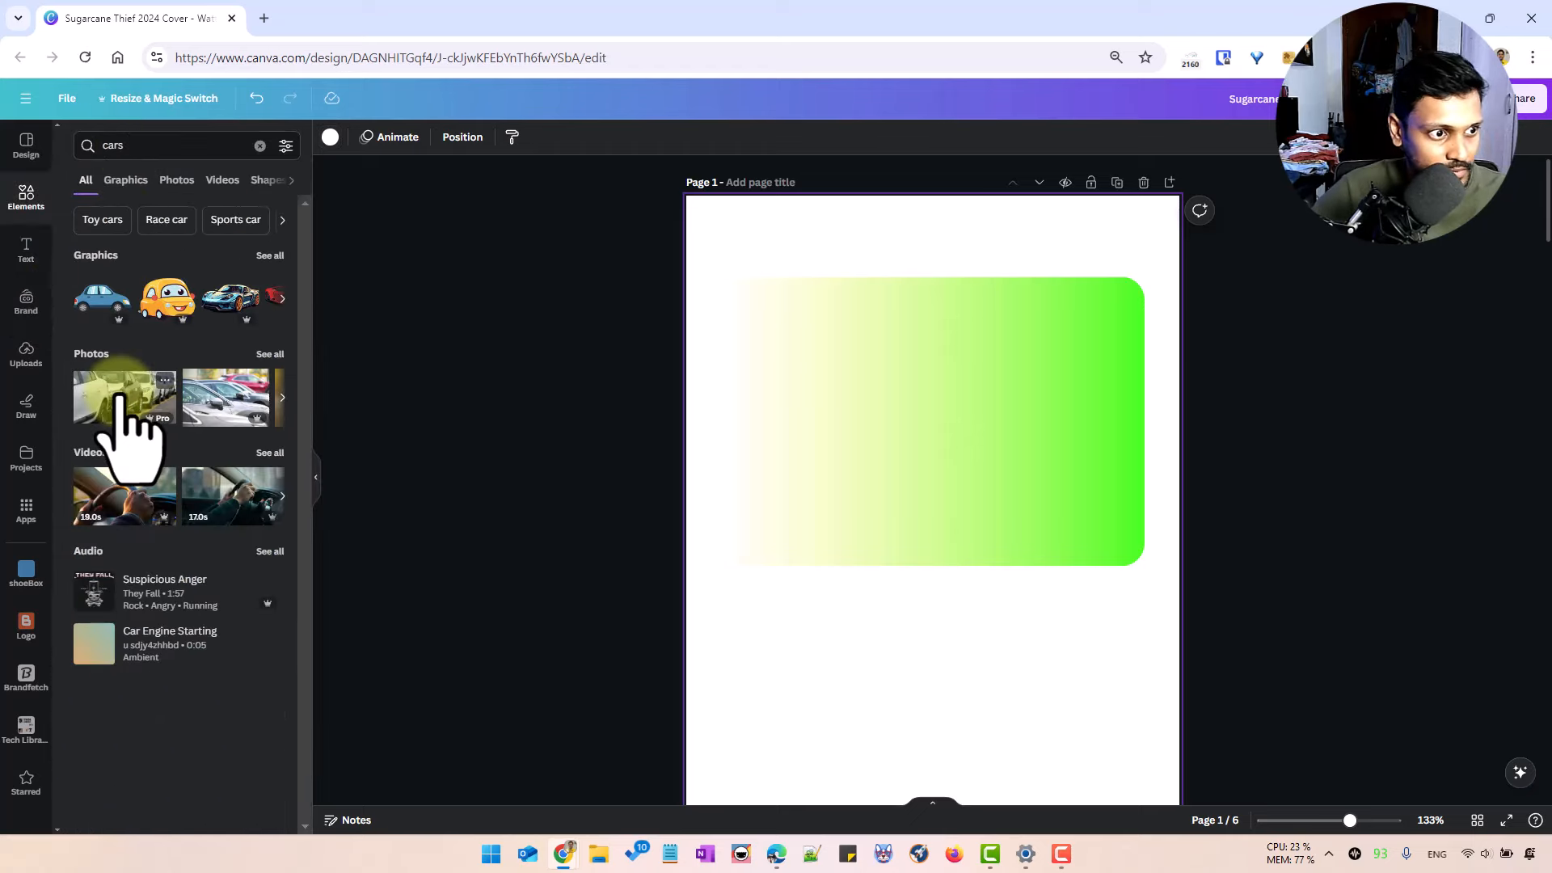
left_click_drag(128, 428, 703, 658)
right_click(891, 653)
left_click(971, 784)
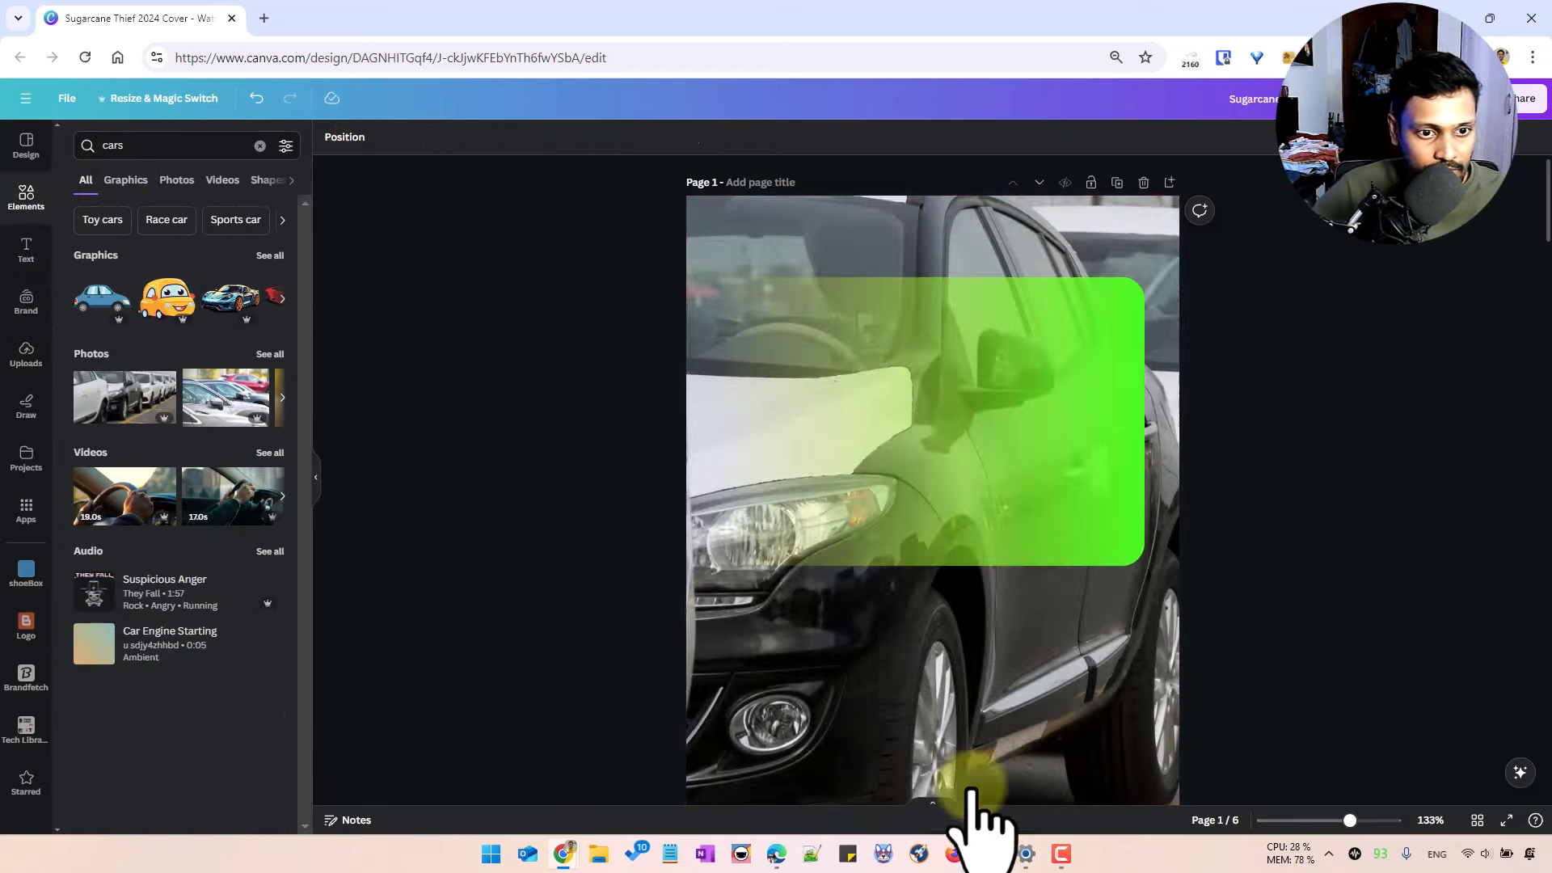
- Align the gradient shape with the page's upper-right corner and stretch it to the full page height
left_click_drag(1081, 503, 1117, 419)
left_click_drag(969, 522, 1022, 776)
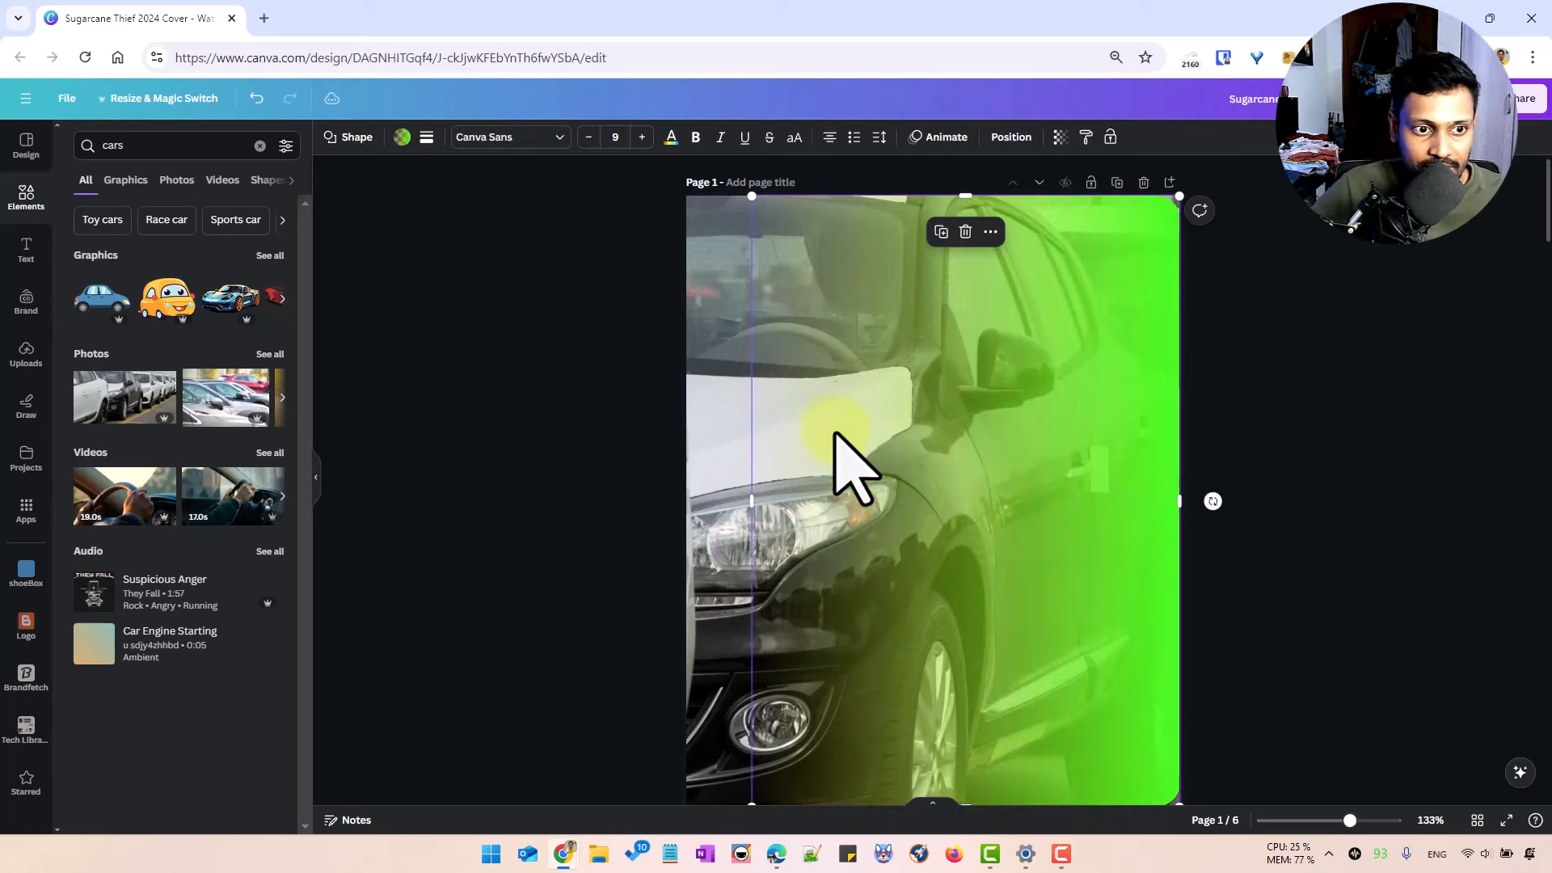
left_click(609, 433)
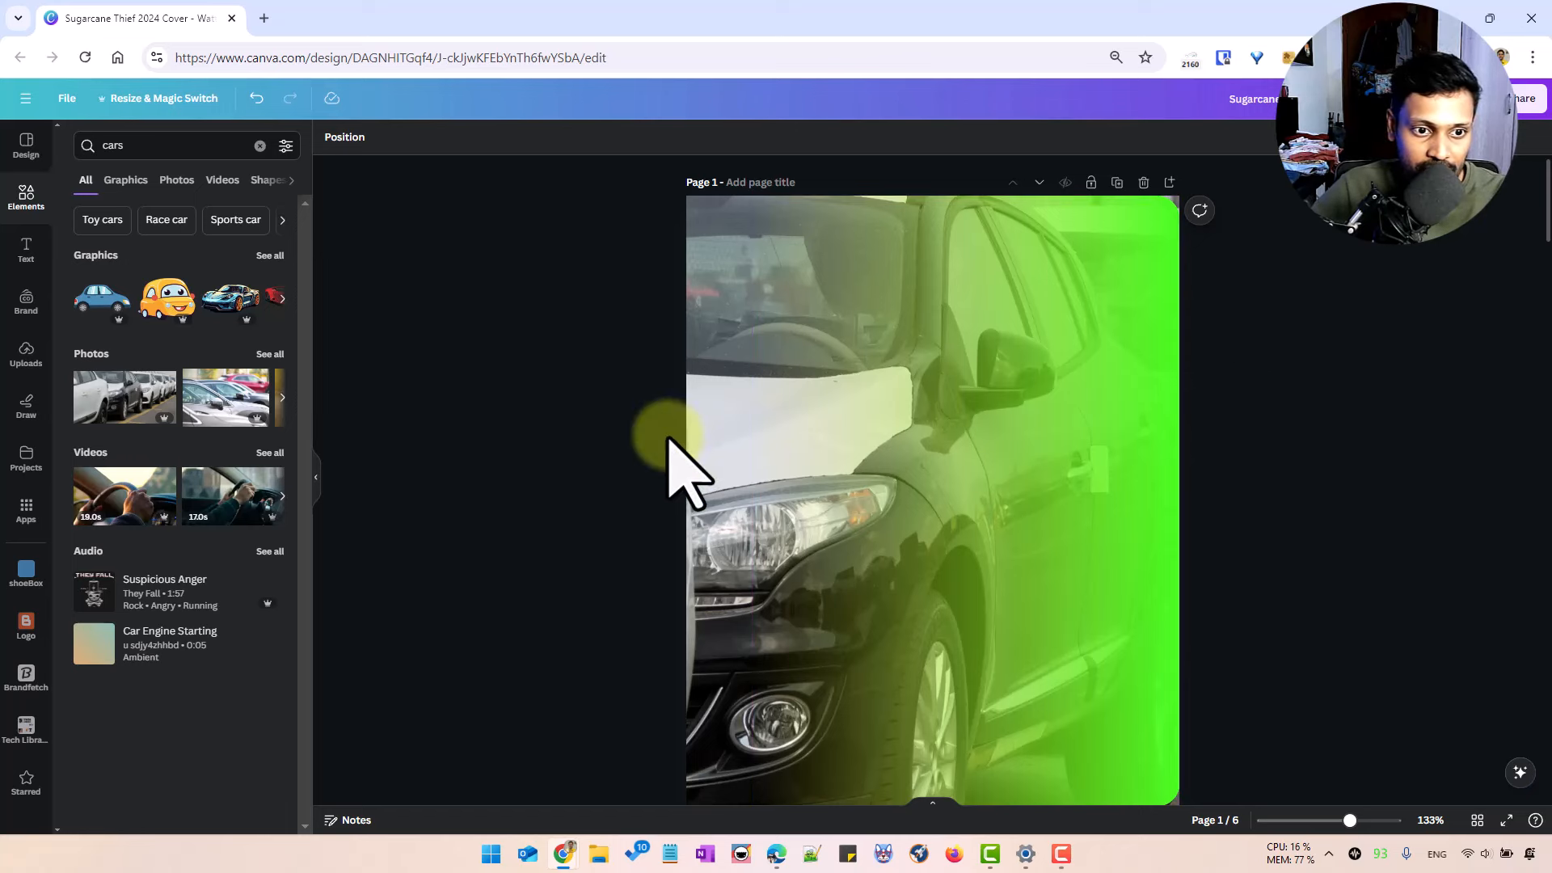
- Rotate the gradient shape half a turn, then shorten its height and place it near the middle of the page
left_click(1140, 416)
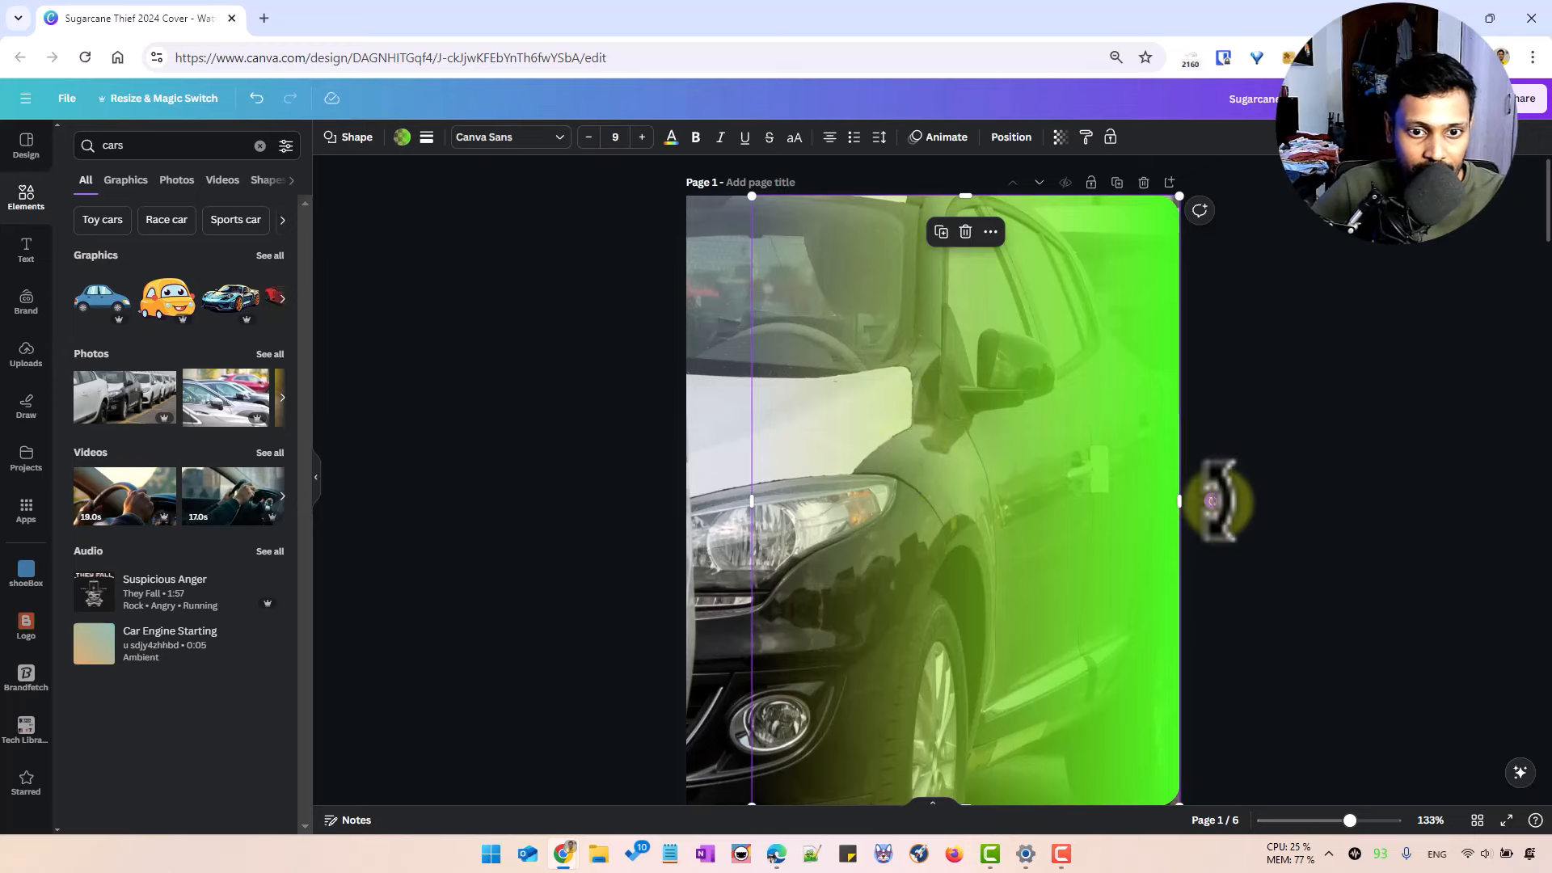
left_click_drag(1219, 501, 857, 437)
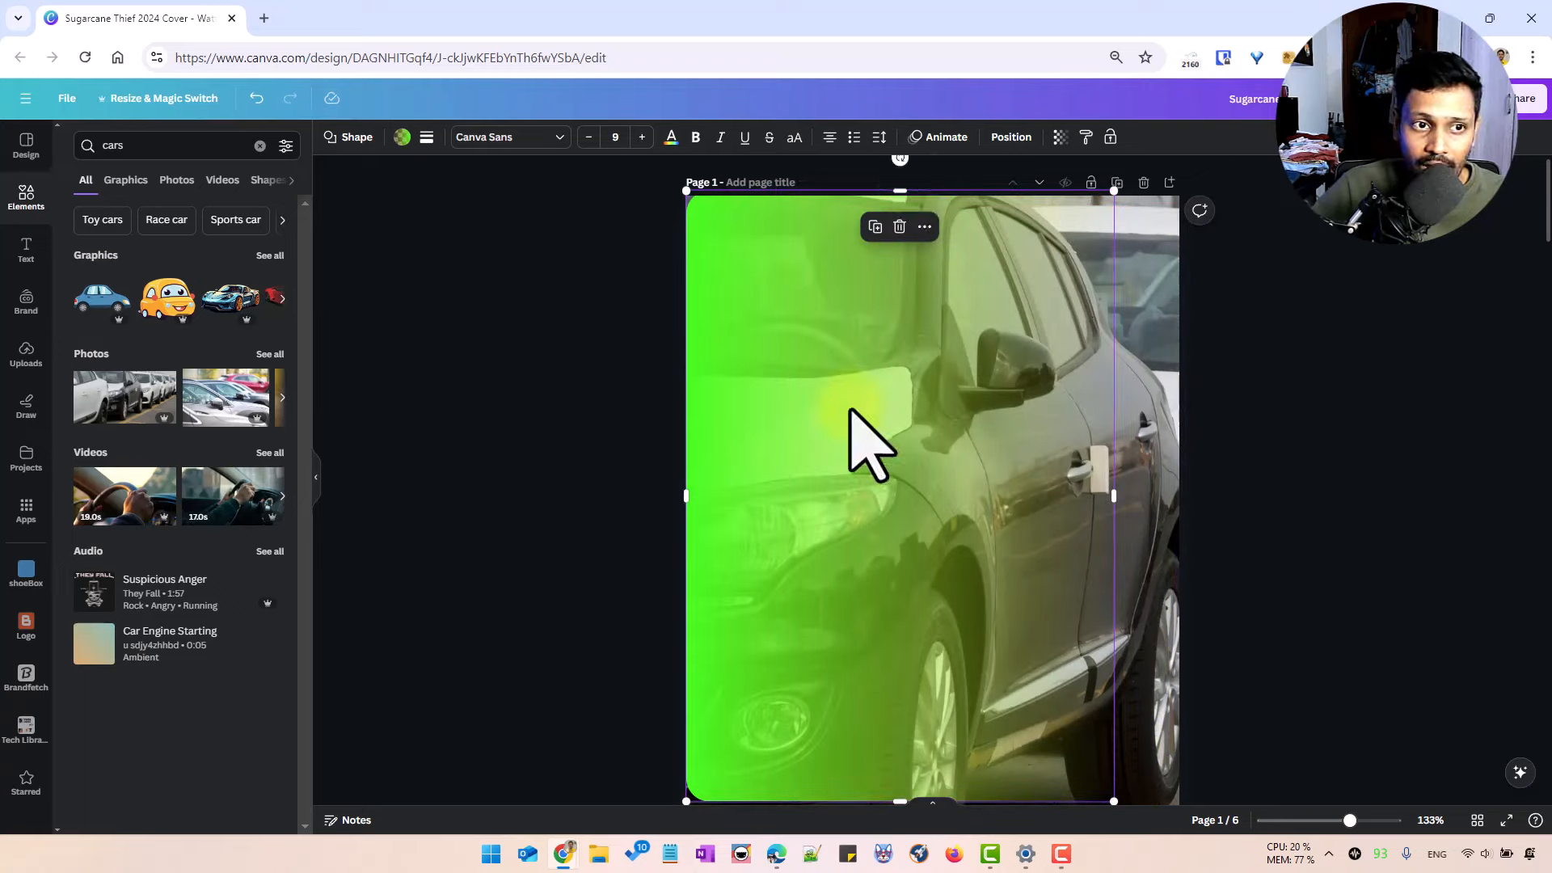
left_click_drag(900, 190, 894, 572)
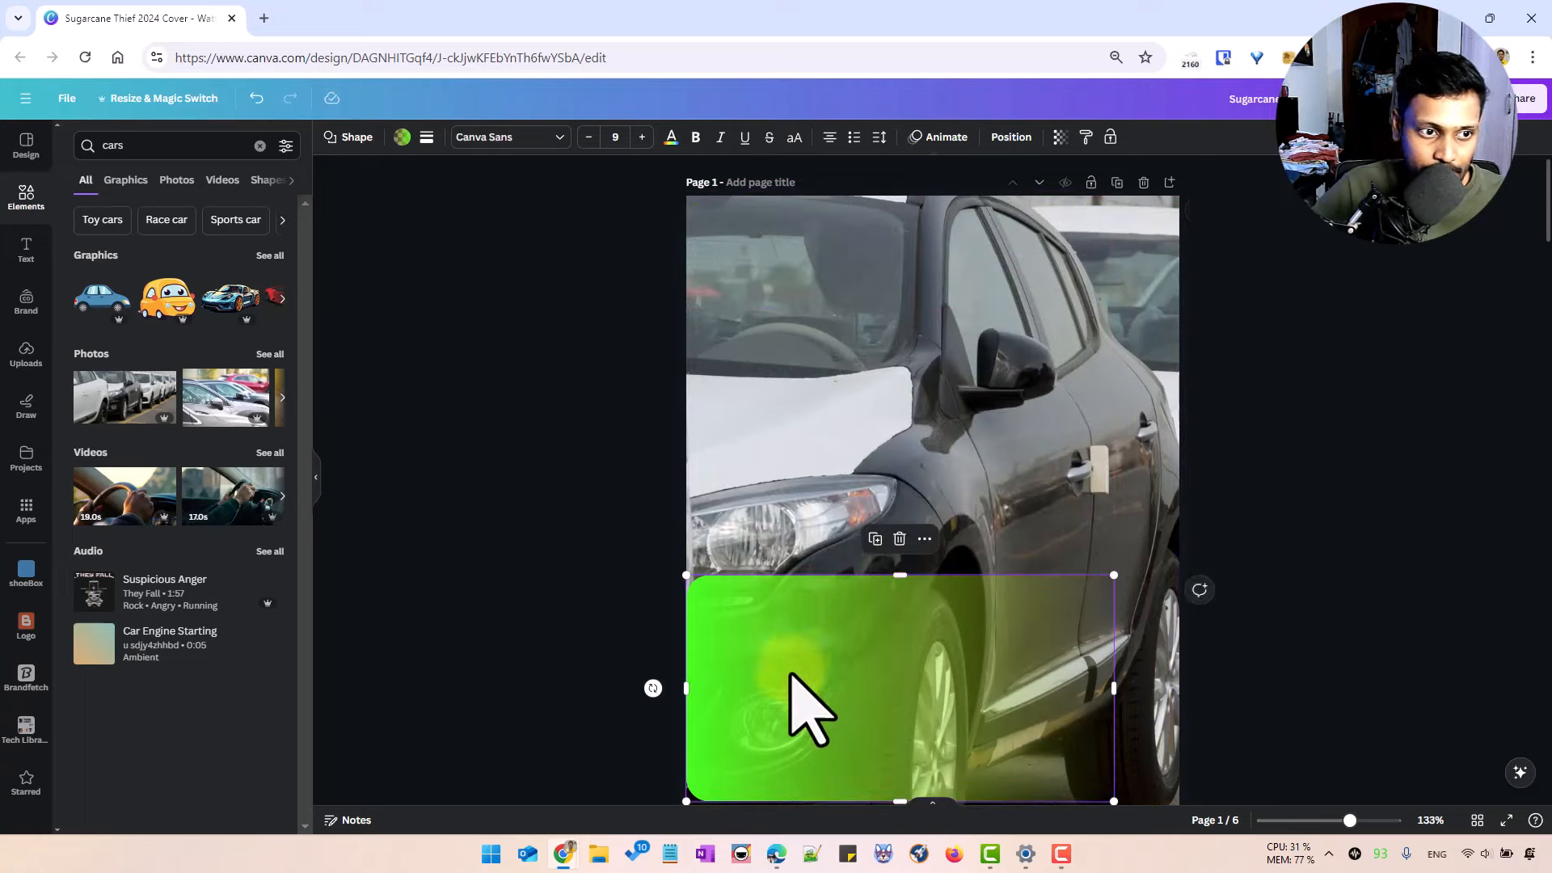
left_click_drag(807, 711, 871, 438)
- Change the gradient shape to a circle and centre it over the car photo
left_click(348, 137)
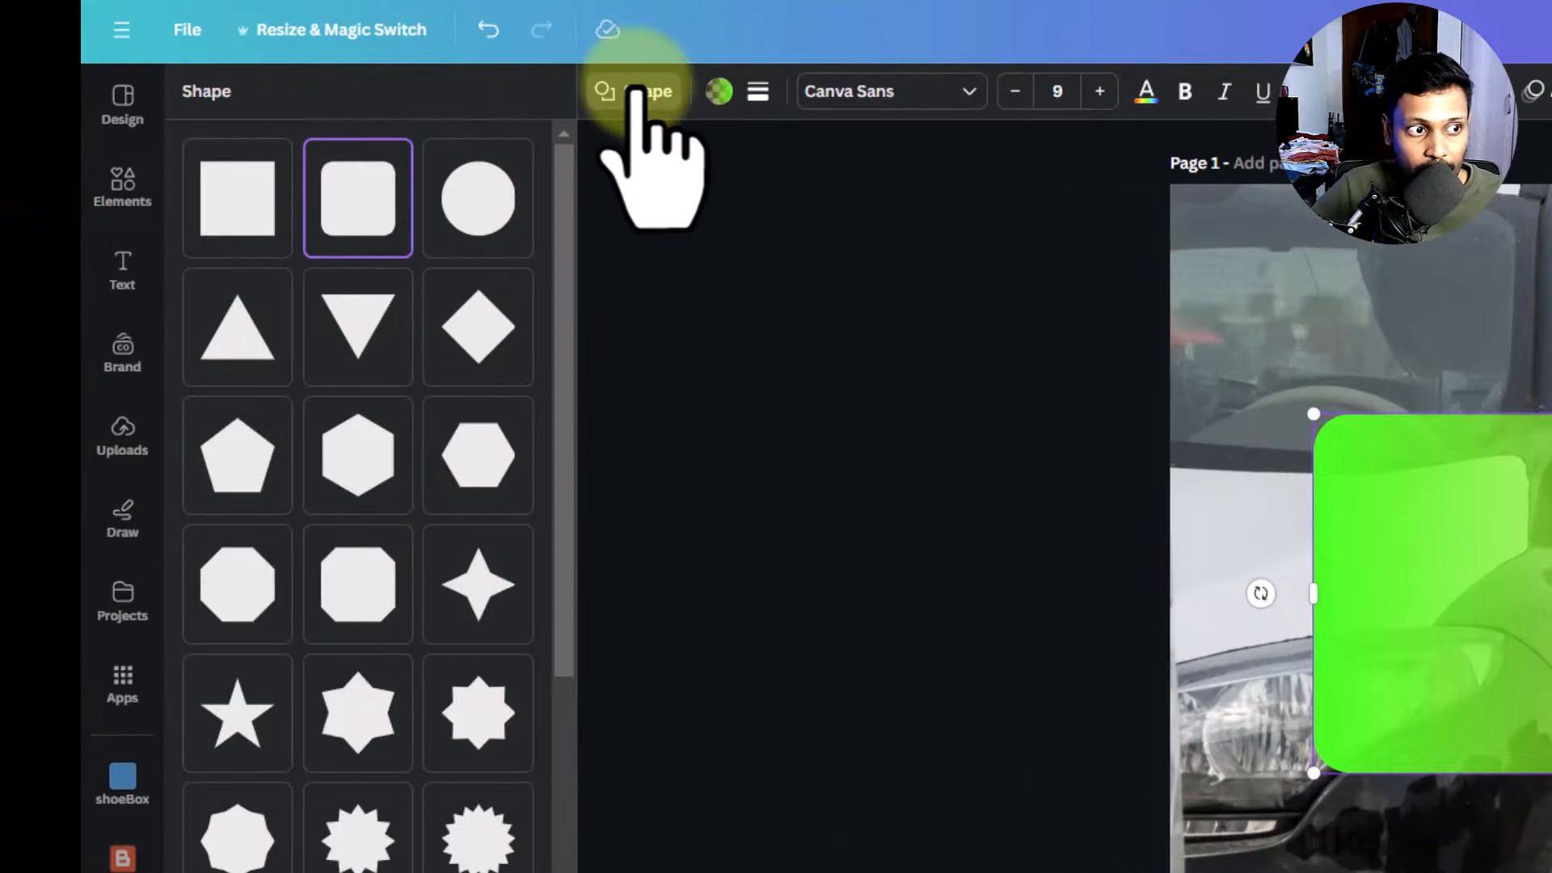
left_click(257, 204)
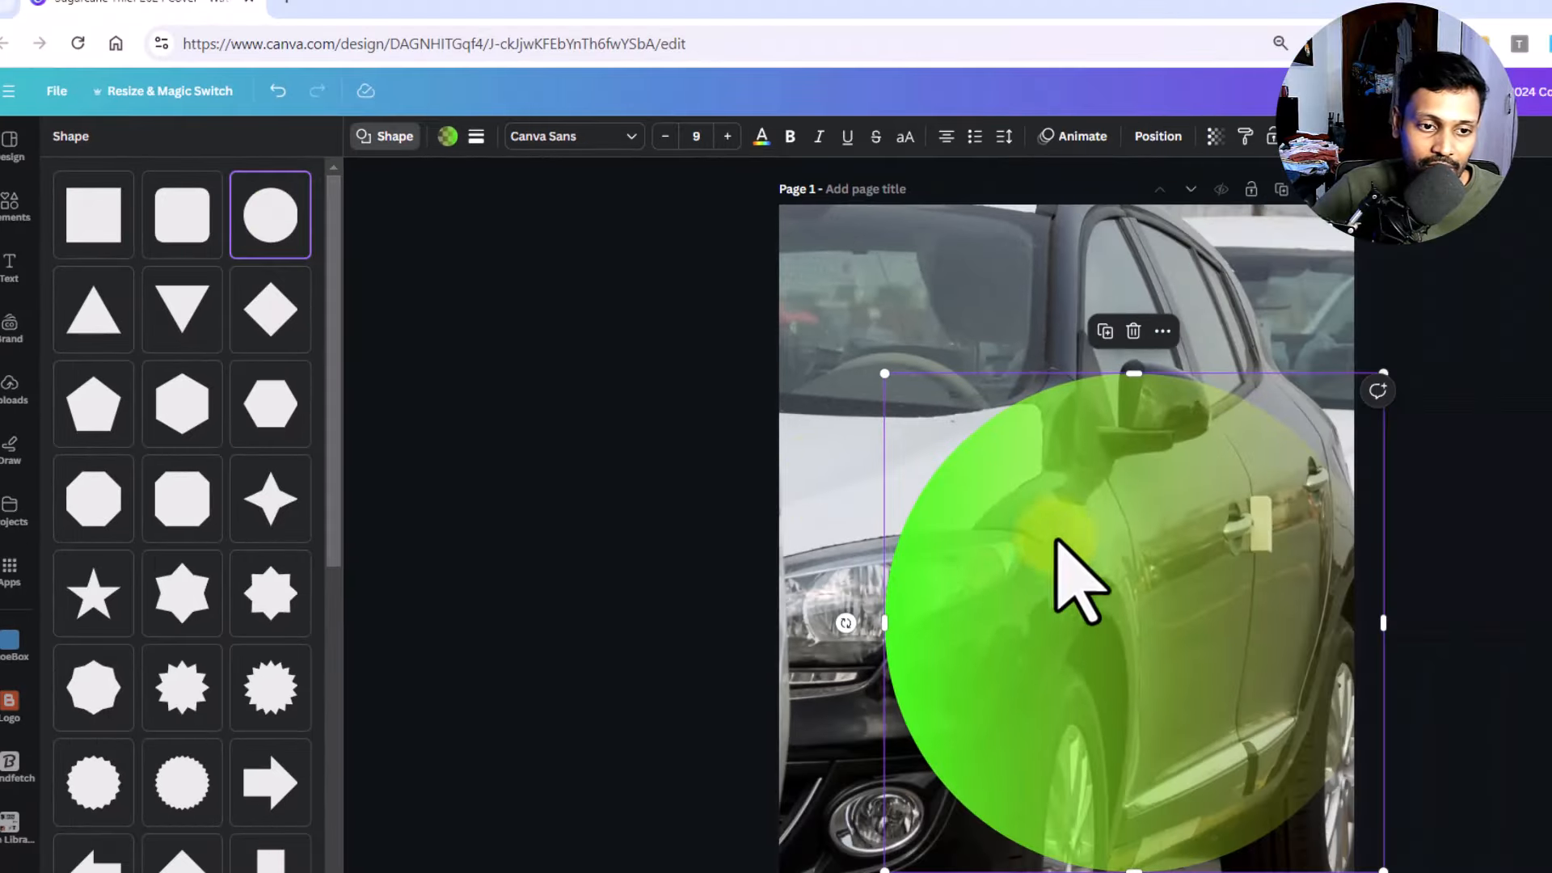
left_click_drag(1473, 643, 1400, 529)
left_click(1551, 571)
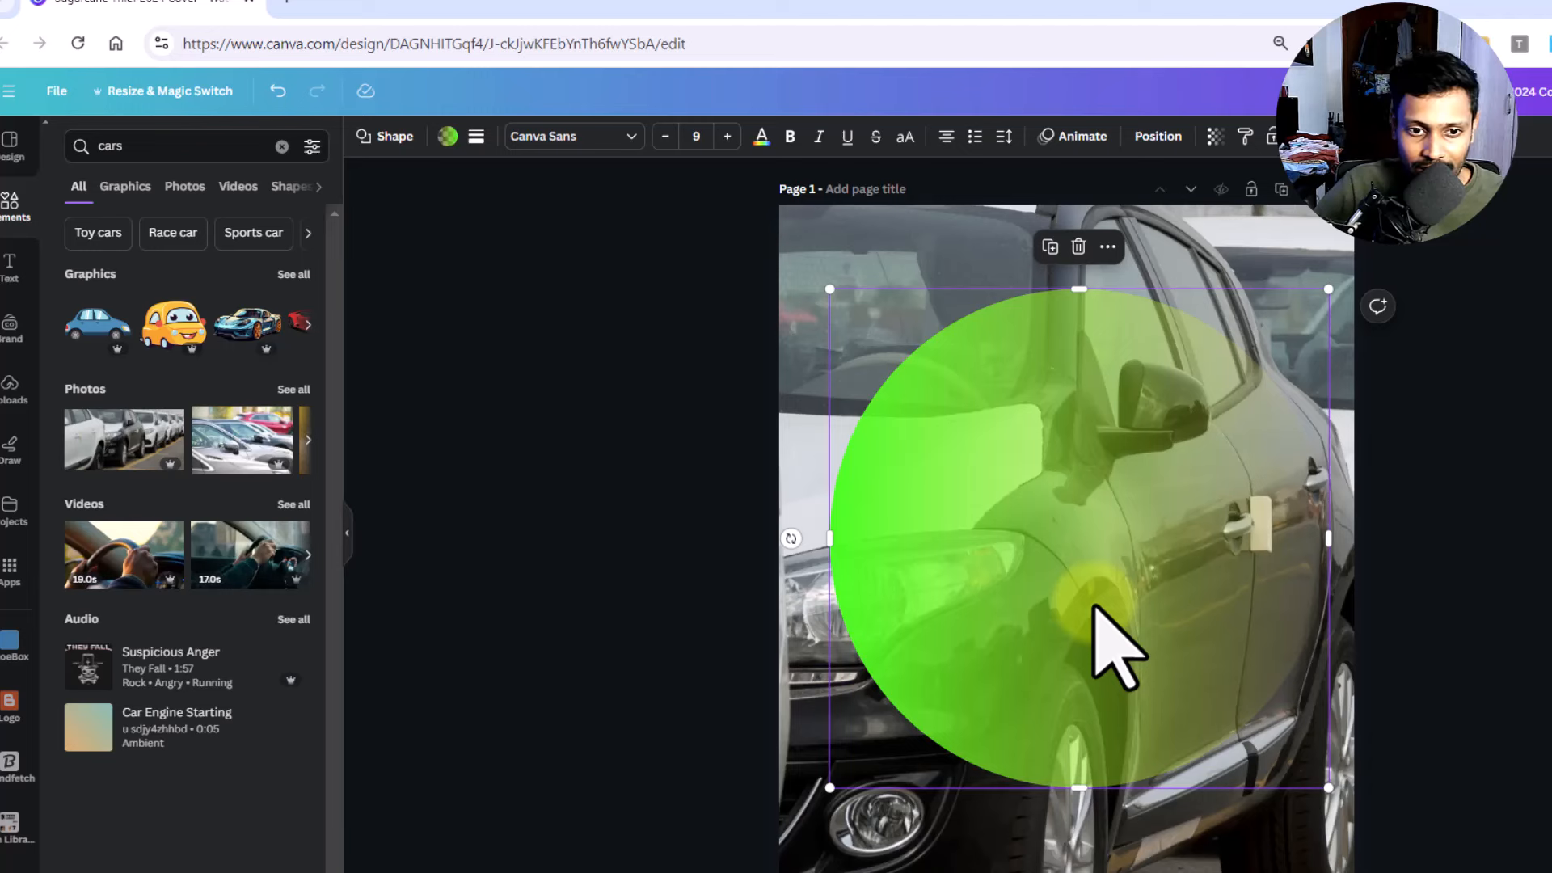
- Delete the gradient circle and the car photo background from page 1
left_click(663, 517)
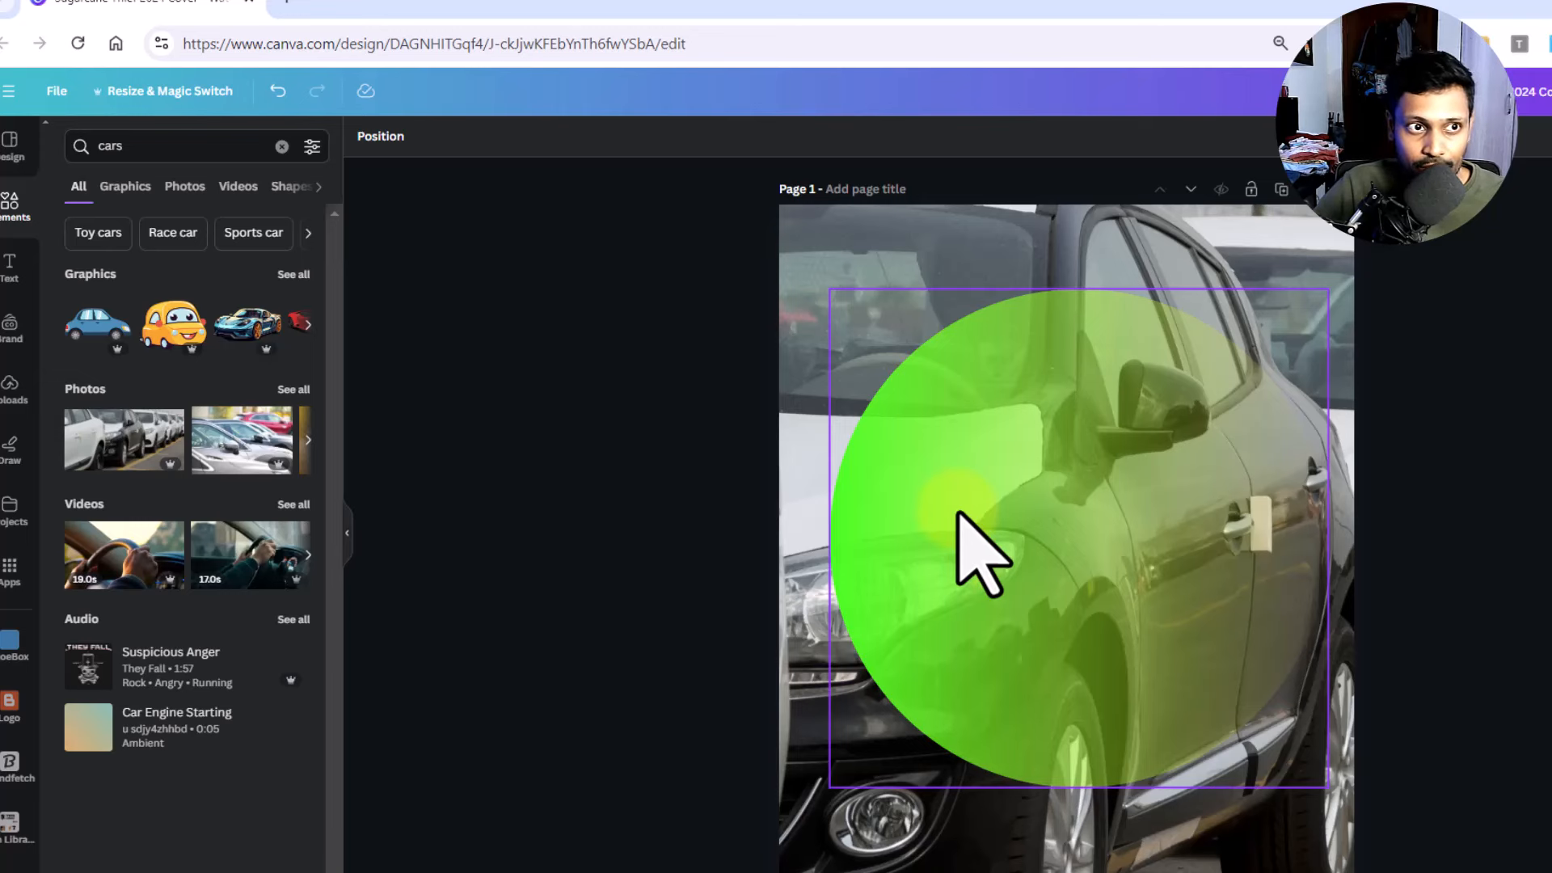
left_click(1028, 656)
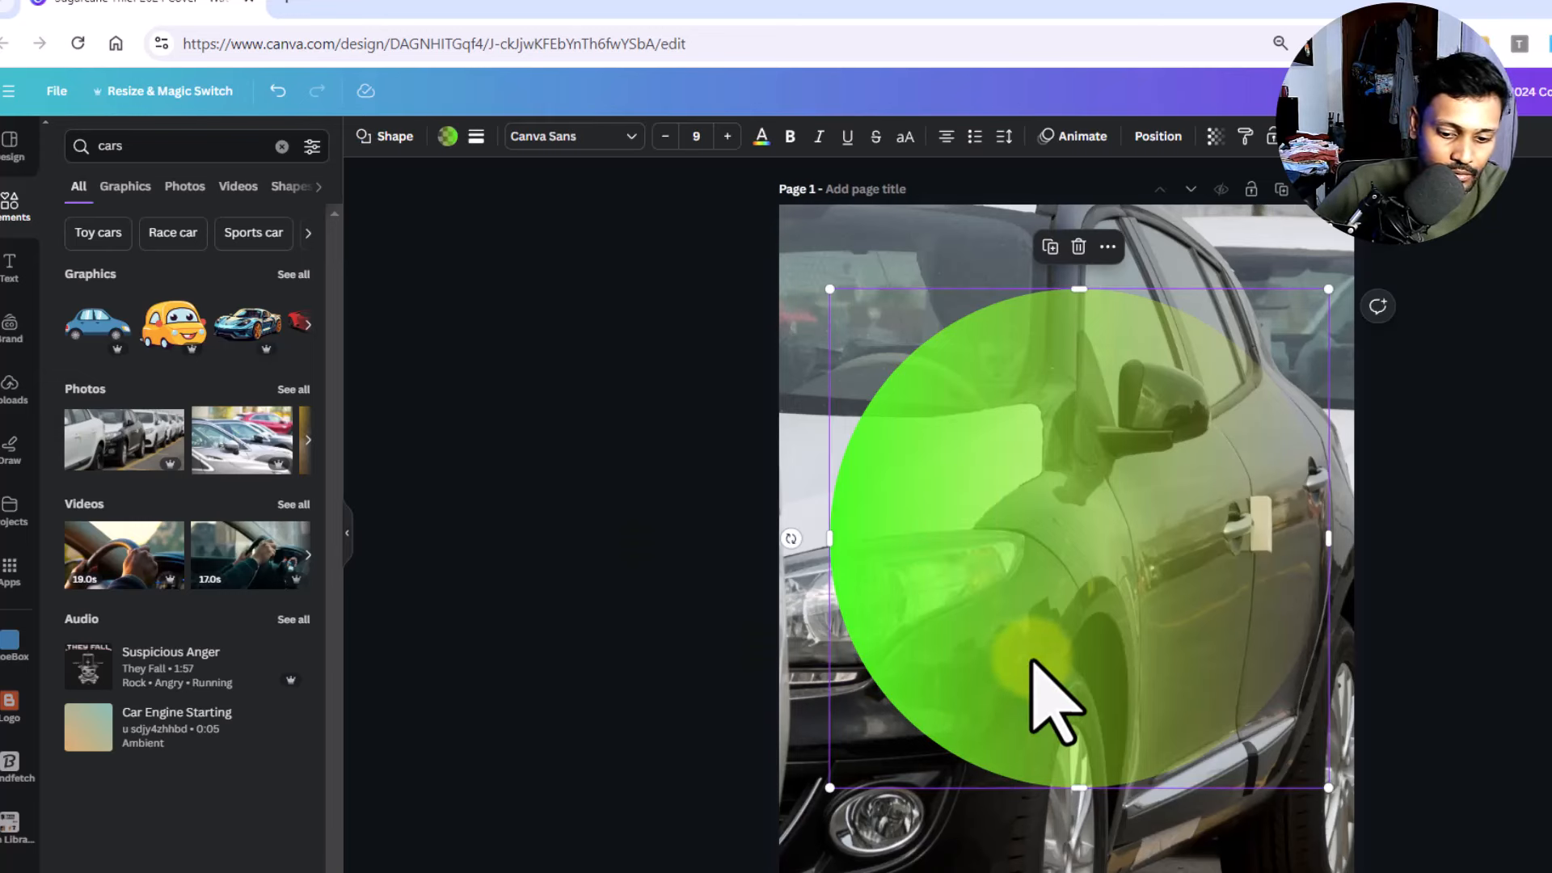
key("Delete")
left_click(1033, 583)
key("Delete")
- Add a text box to page 1 reading "HAVE A GREAT DAY"
key("t")
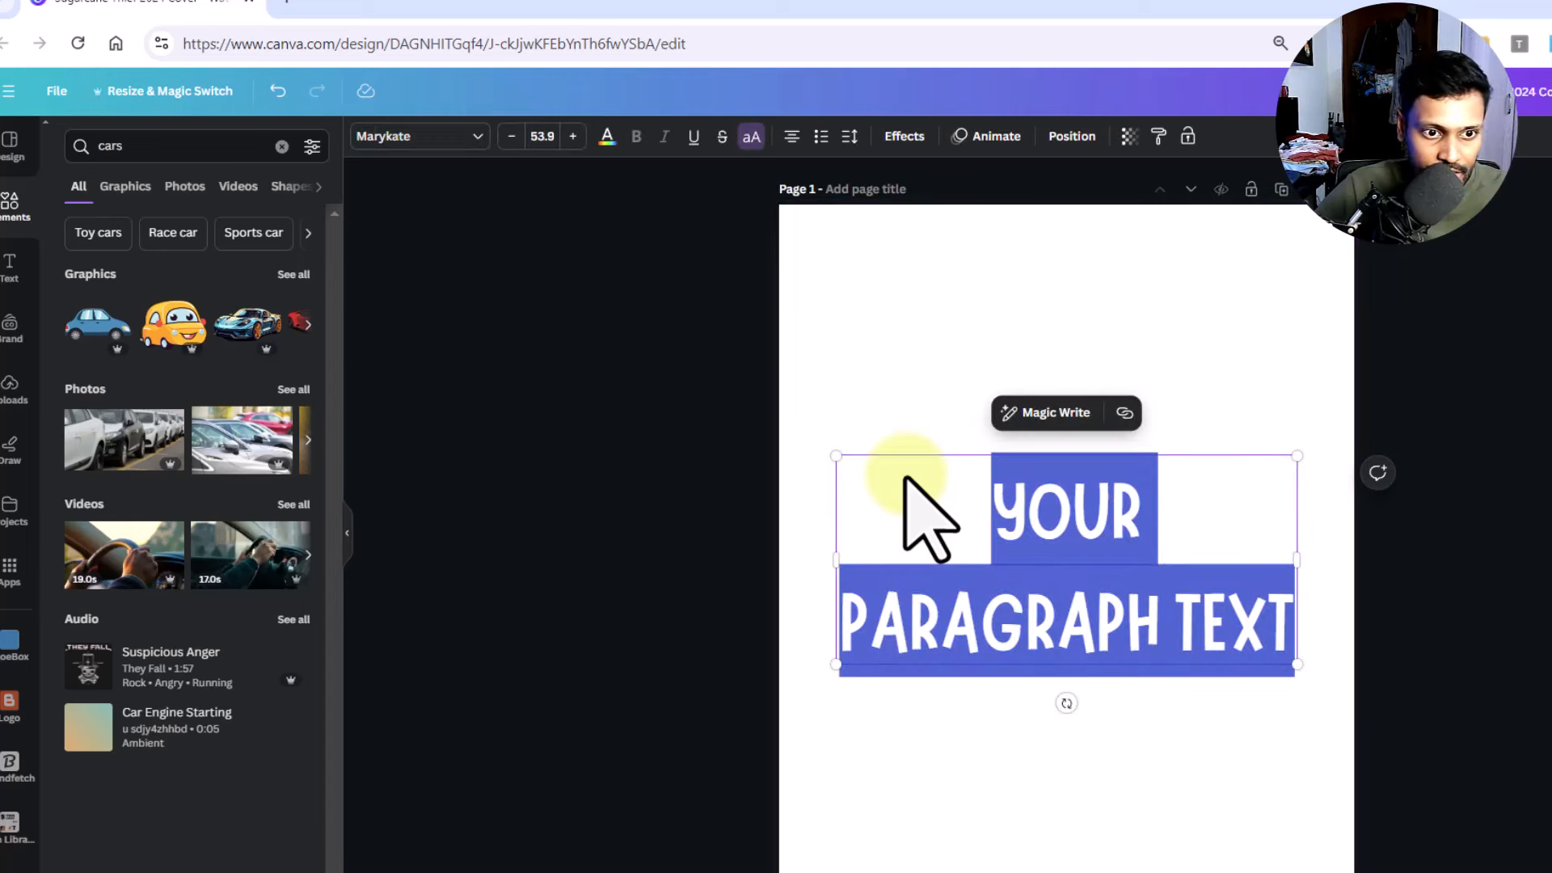
left_click(994, 796)
left_click(1039, 658)
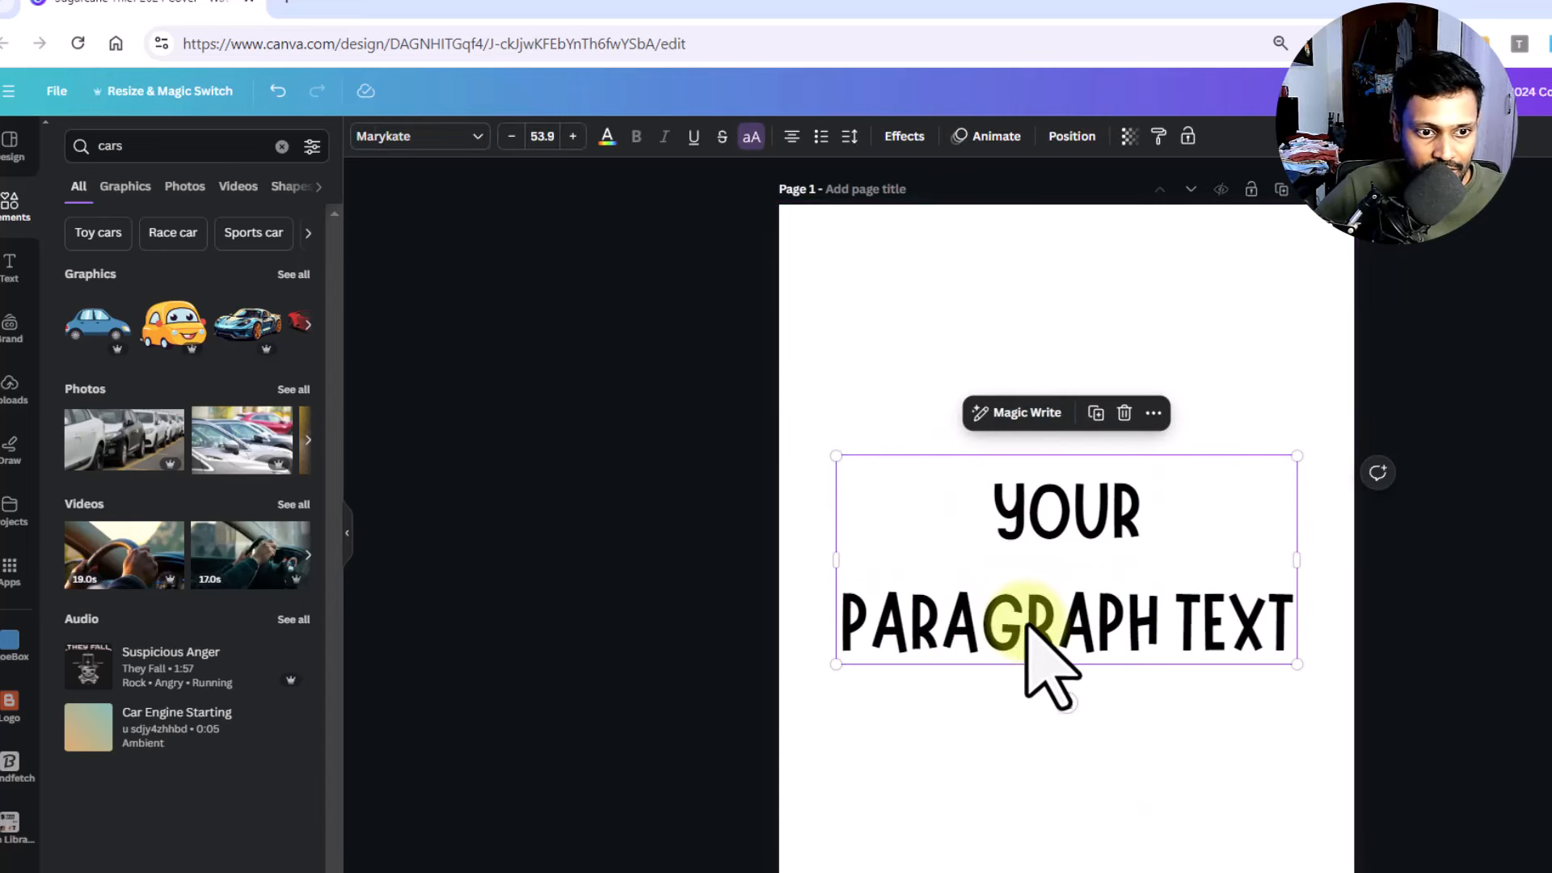
double_click(1010, 599)
type("H")
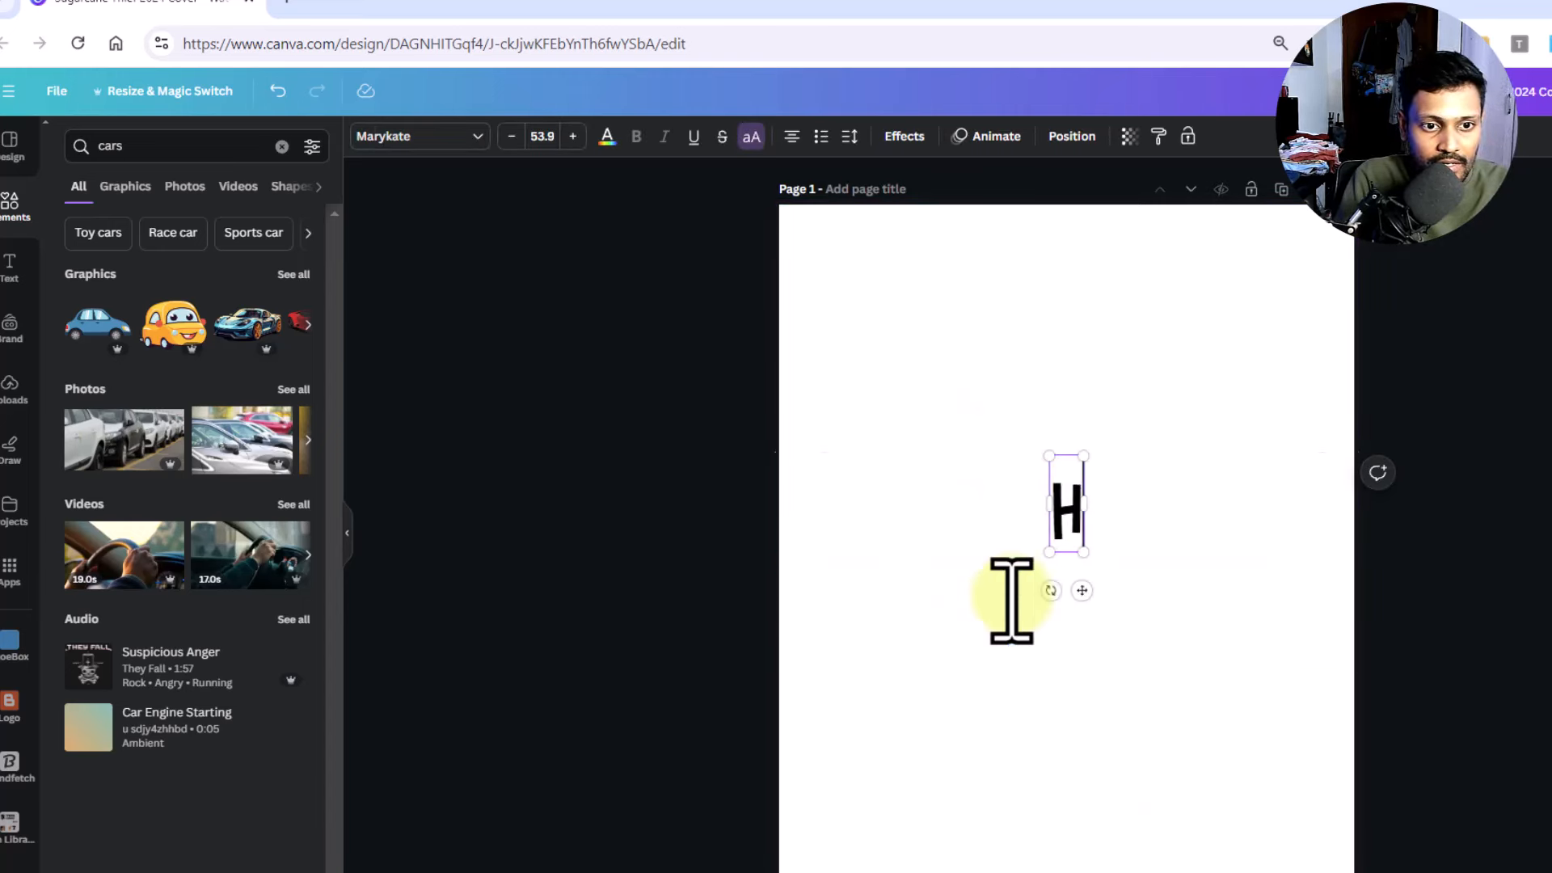
type("AVE A GREAT DAY")
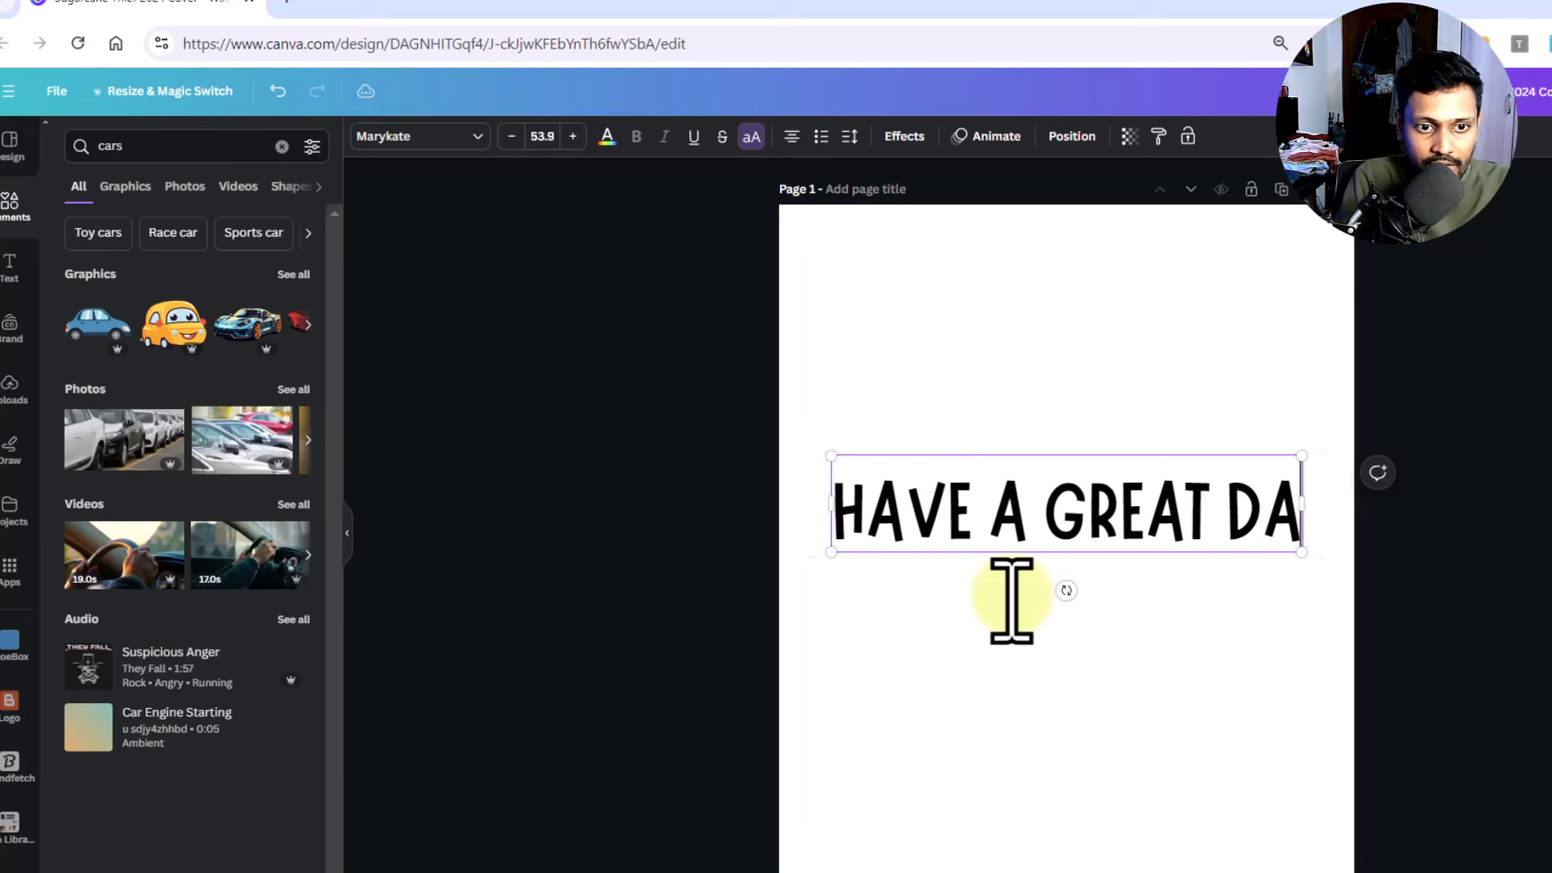
key("Return")
left_click(1044, 637)
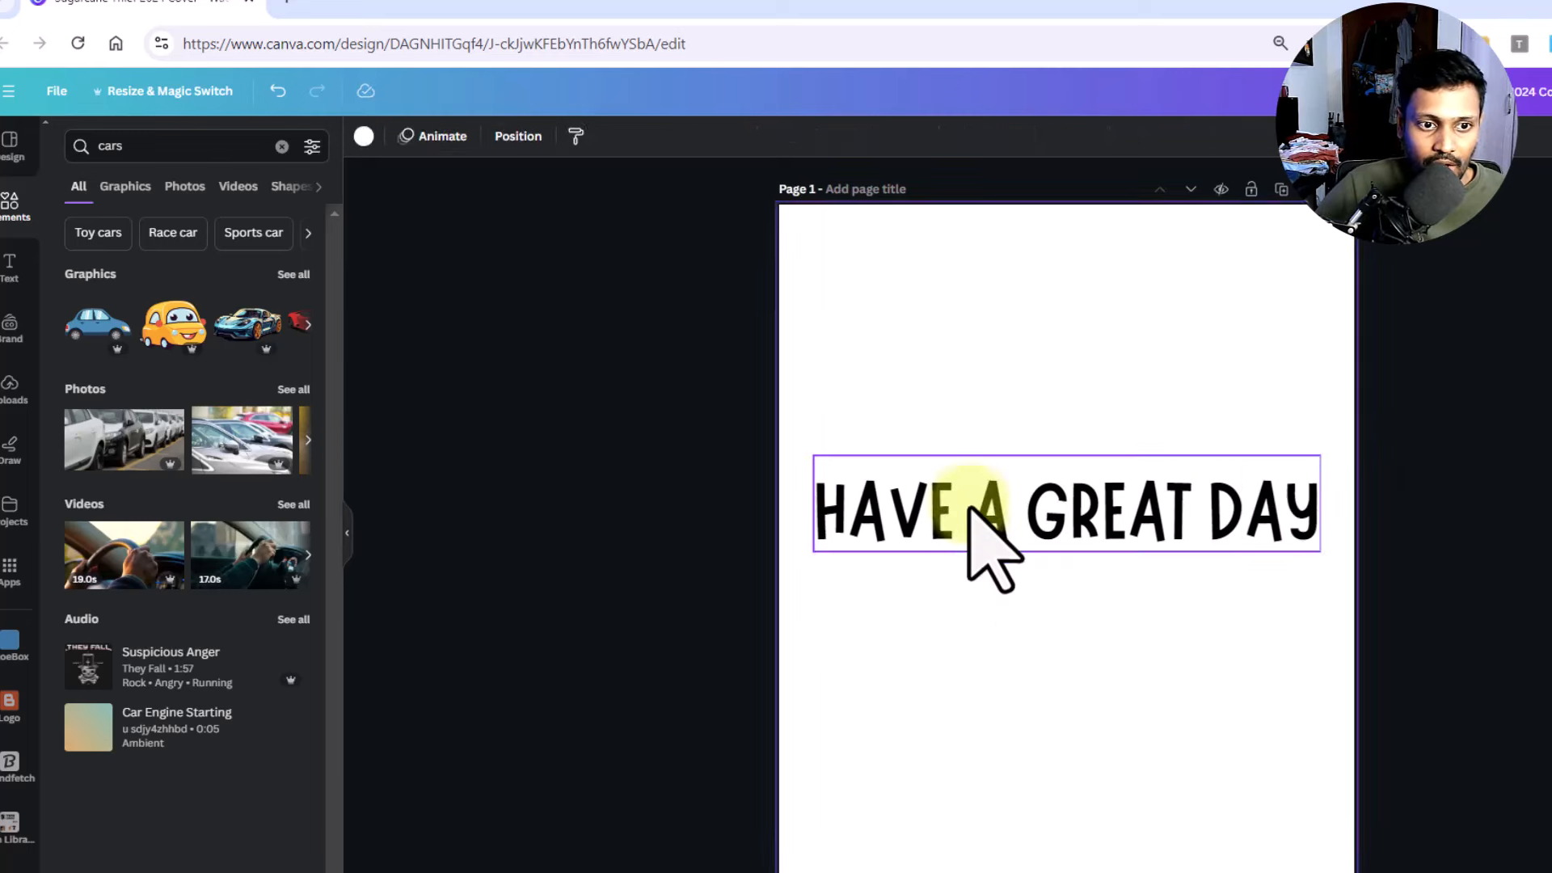
- Change the "HAVE A GREAT DAY" text on page 1 to the Chewy font and enlarge it to size 78.9
left_click(971, 503)
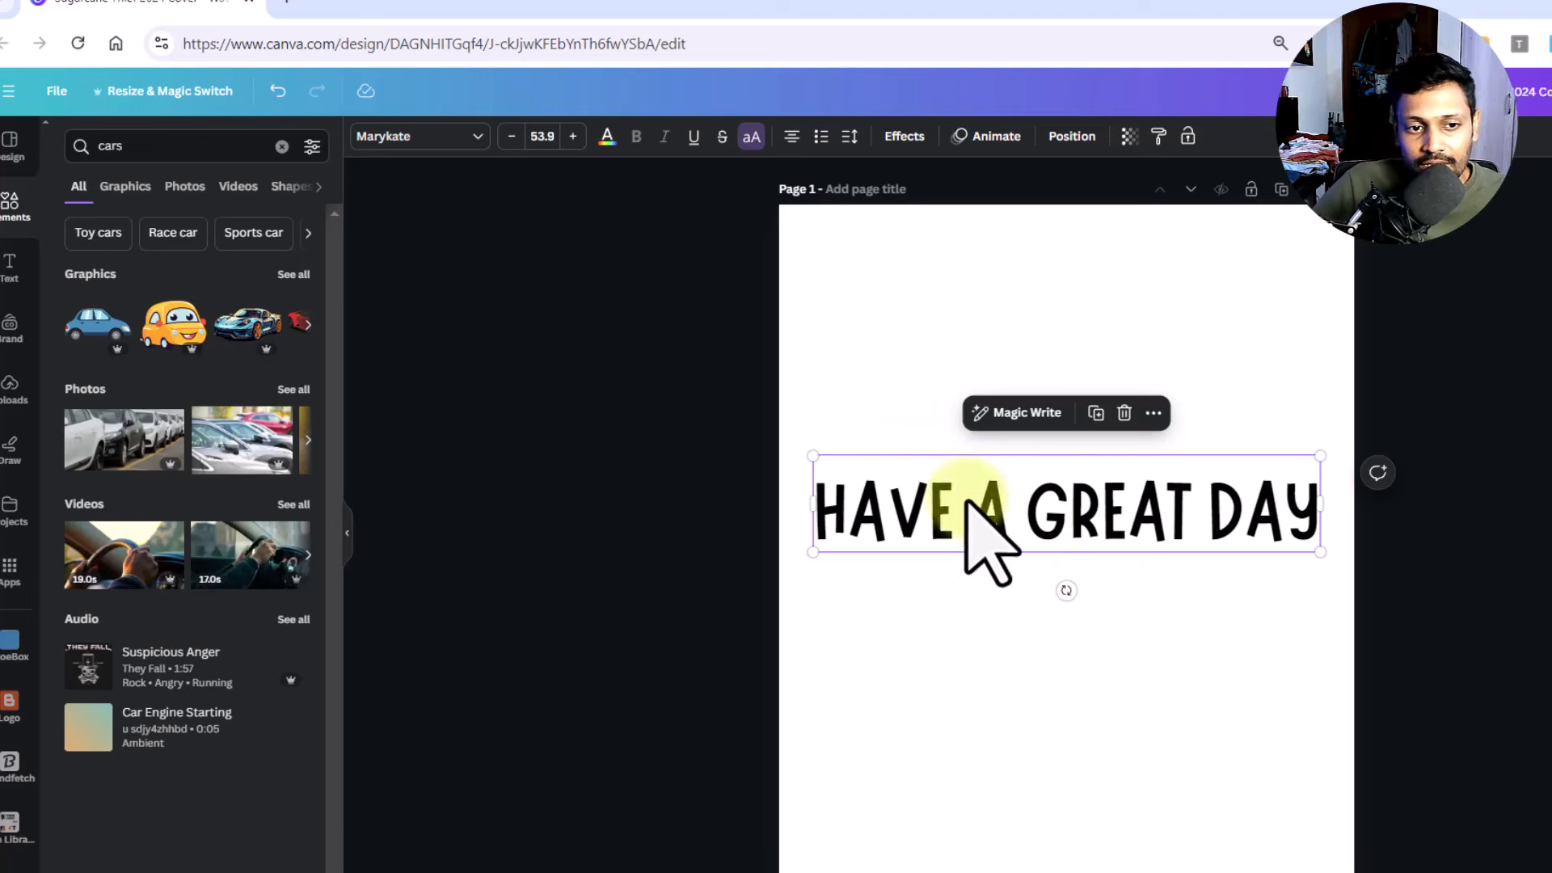
left_click(393, 138)
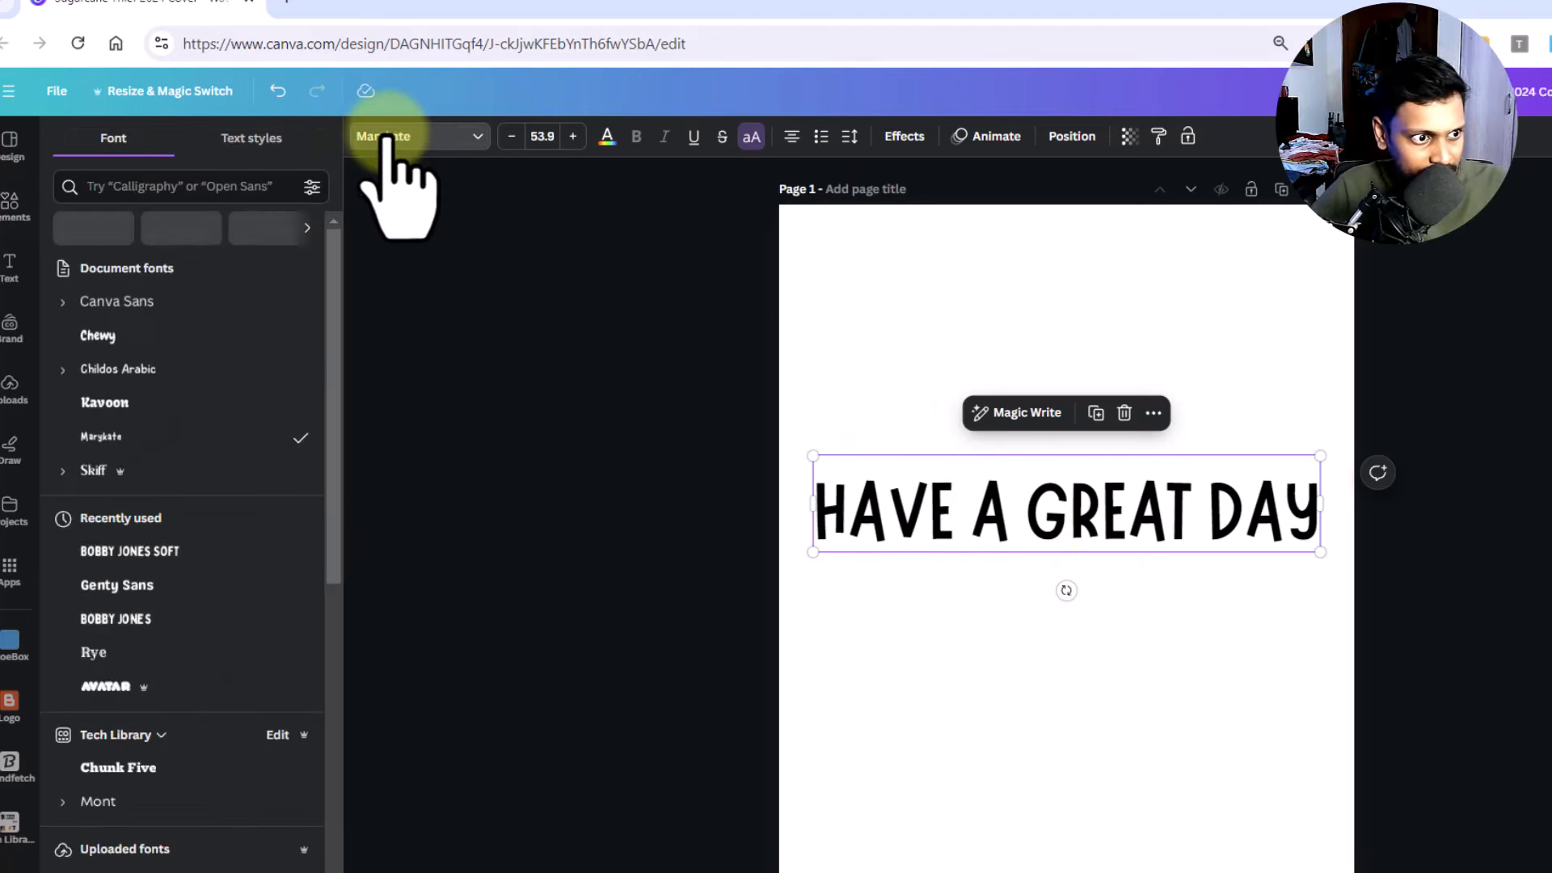
left_click(97, 301)
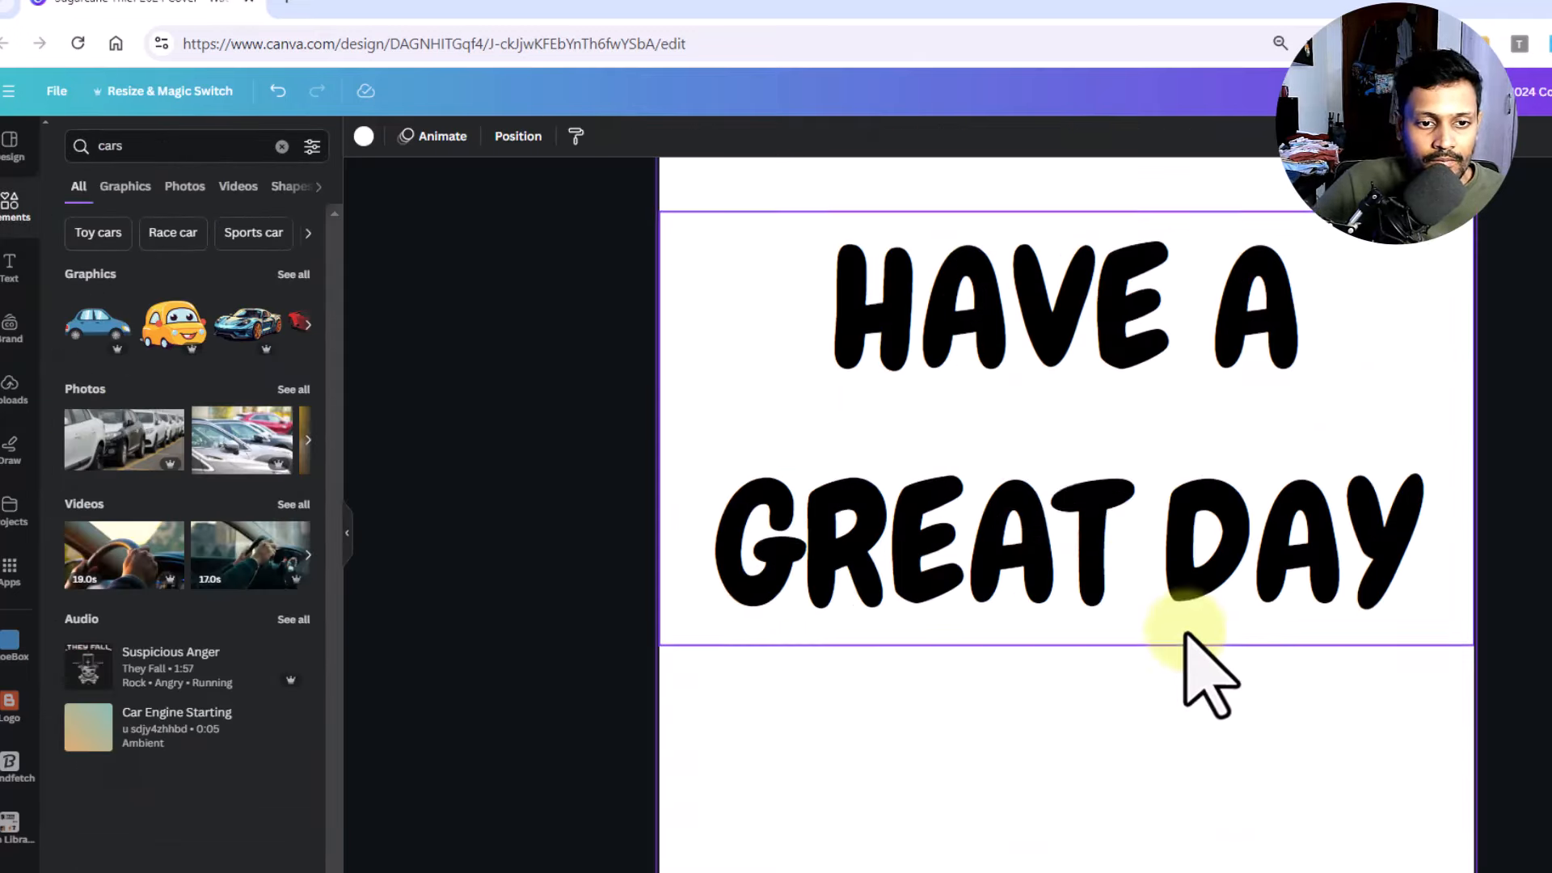
scroll(1049, 570, "up", 1)
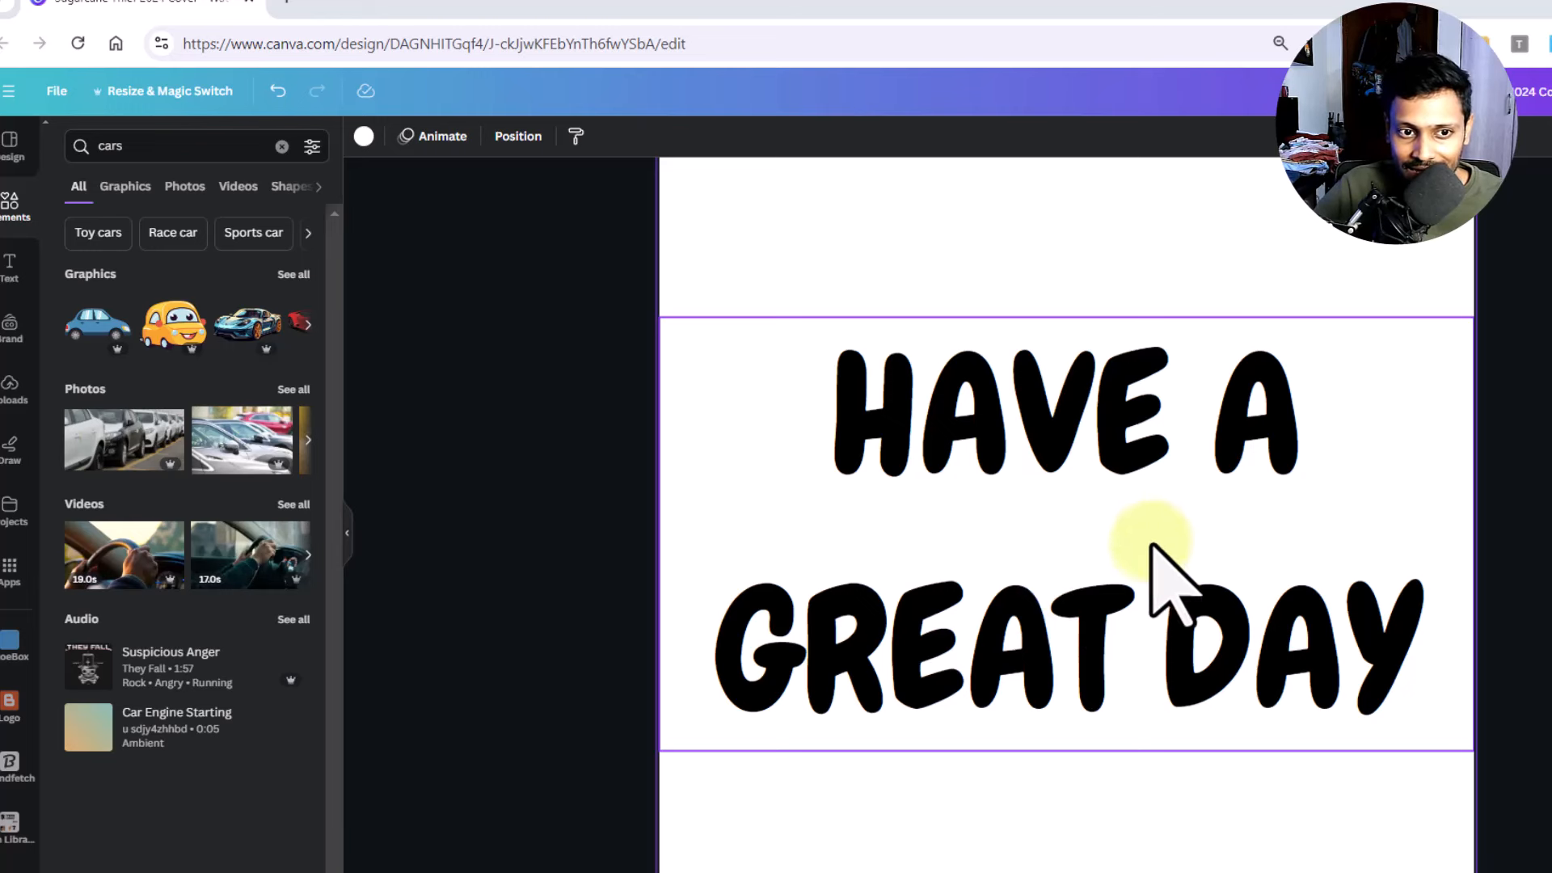
- Tighten the line spacing of the two-line "HAVE A GREAT DAY" text and nudge it while keeping it centred on the page
left_click(763, 291)
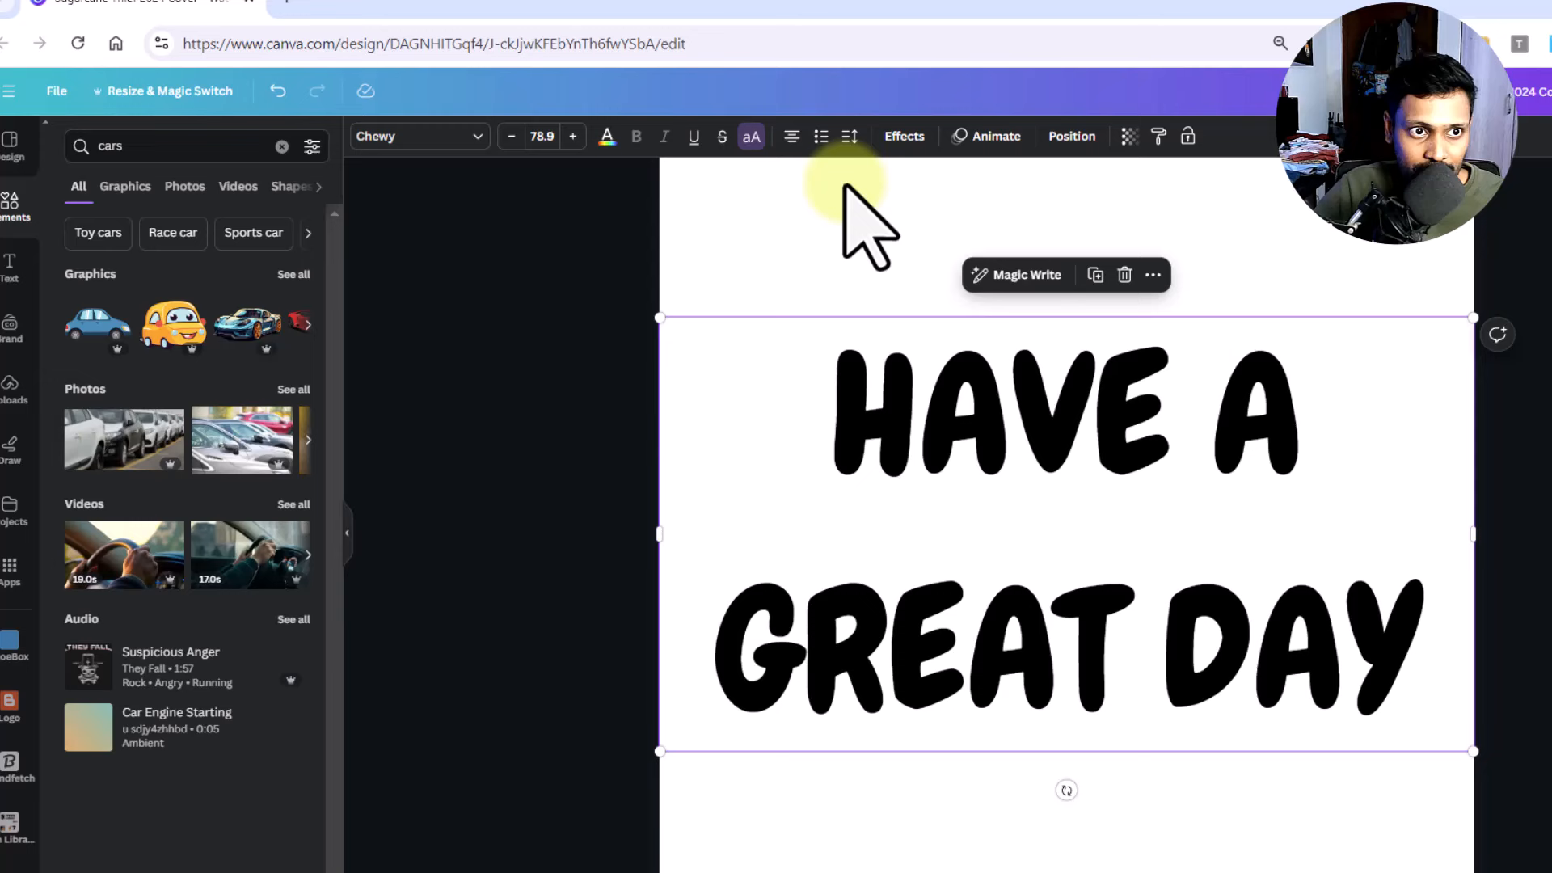
left_click(850, 136)
left_click_drag(923, 265, 894, 265)
left_click(954, 792)
left_click_drag(1041, 571, 1033, 583)
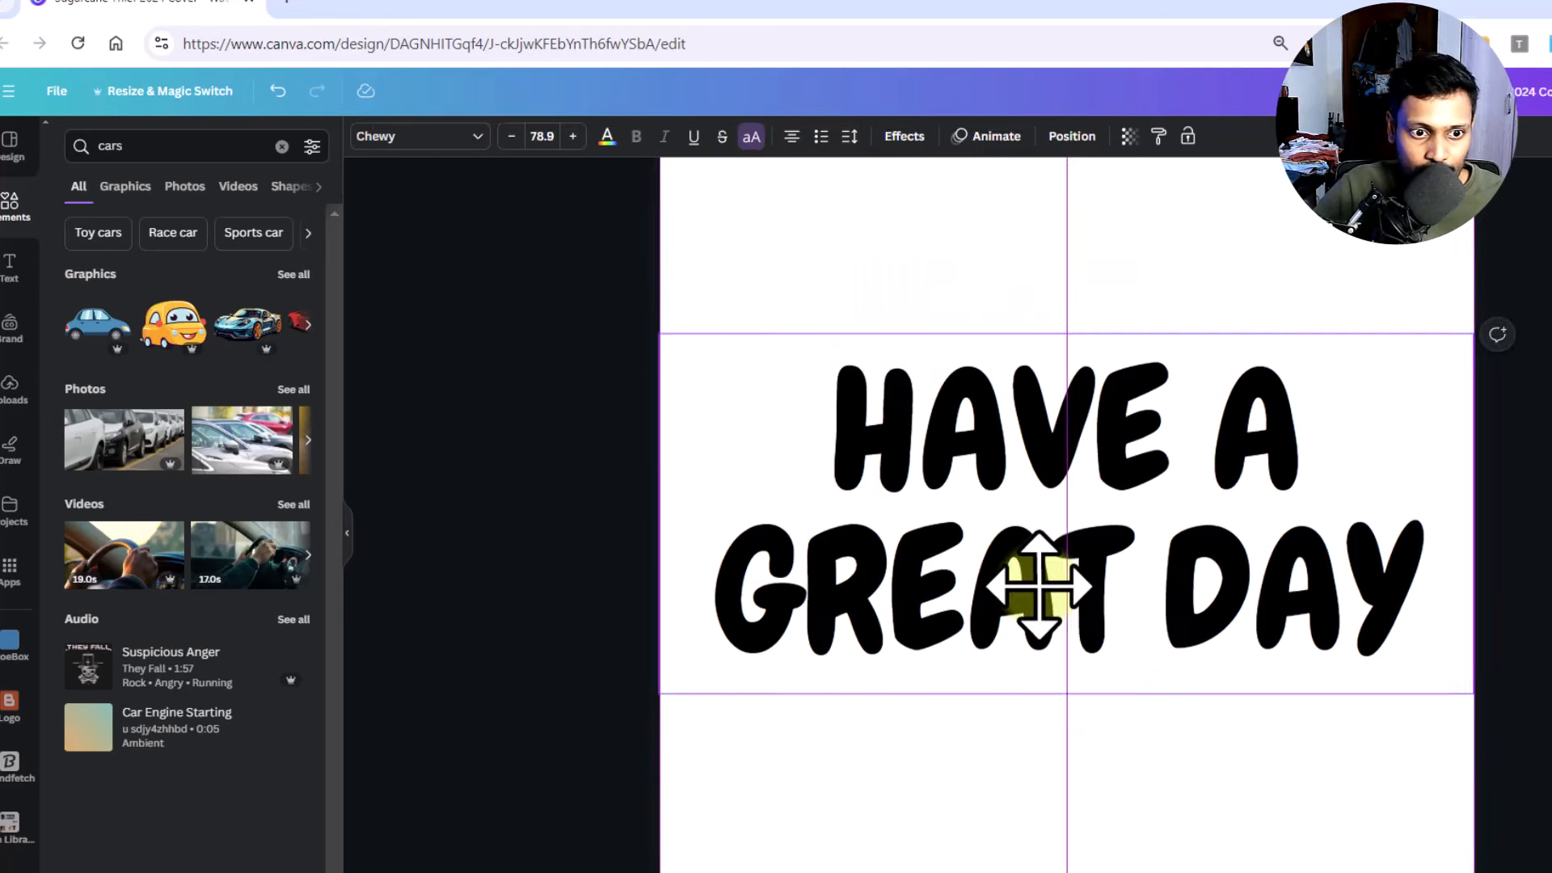
left_click(933, 783)
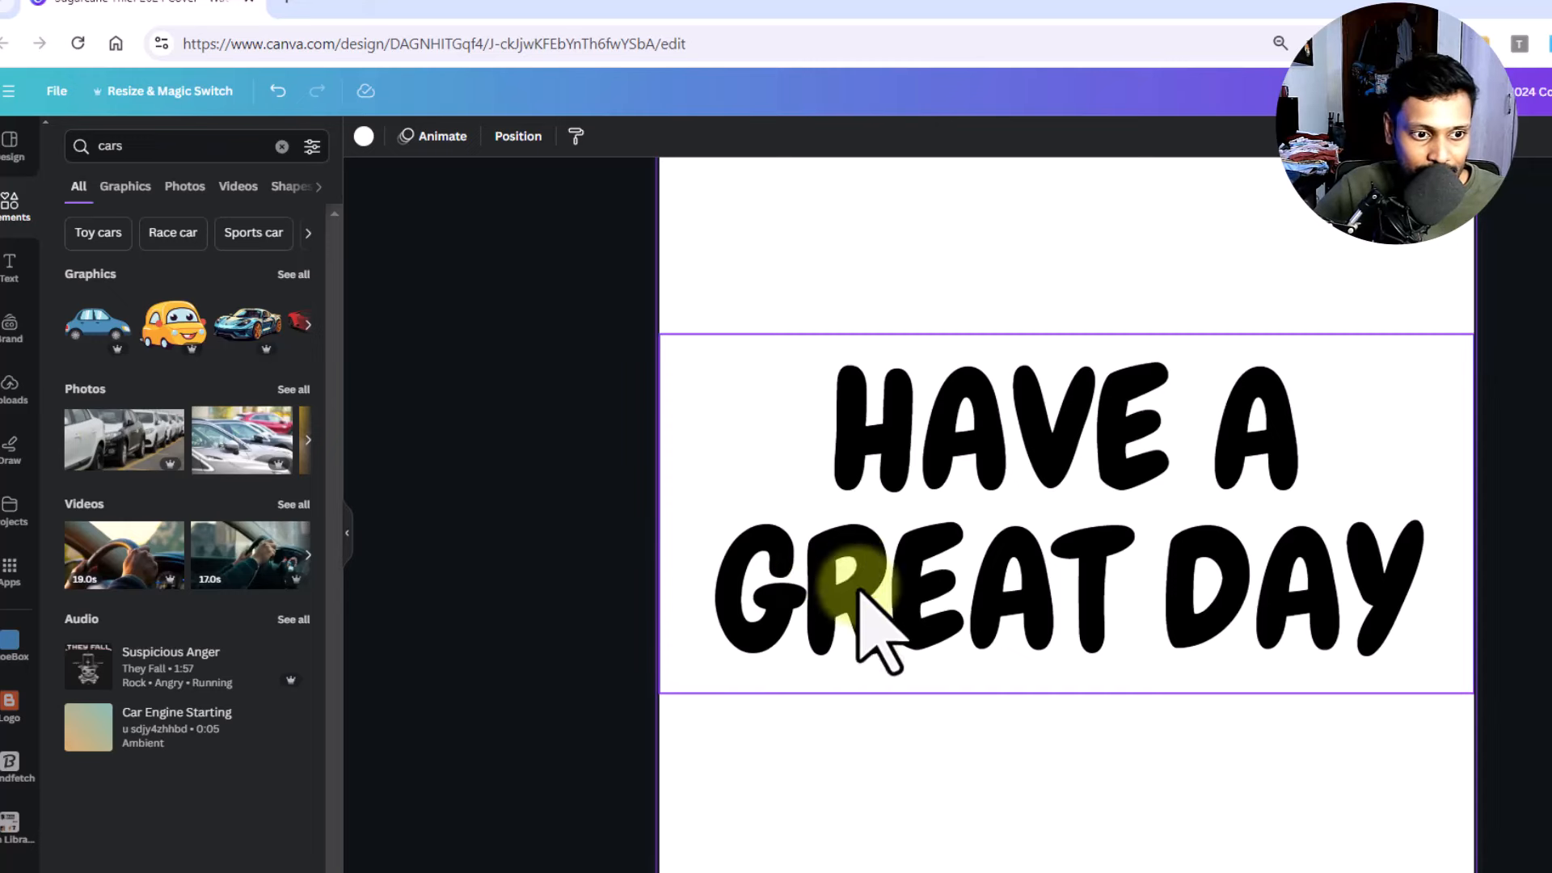
- Set the transparency of the "HAVE A GREAT DAY" text over the blue-to-pink gradient background to 35
scroll(1042, 557, "up", 4)
scroll(1052, 522, "down", 10)
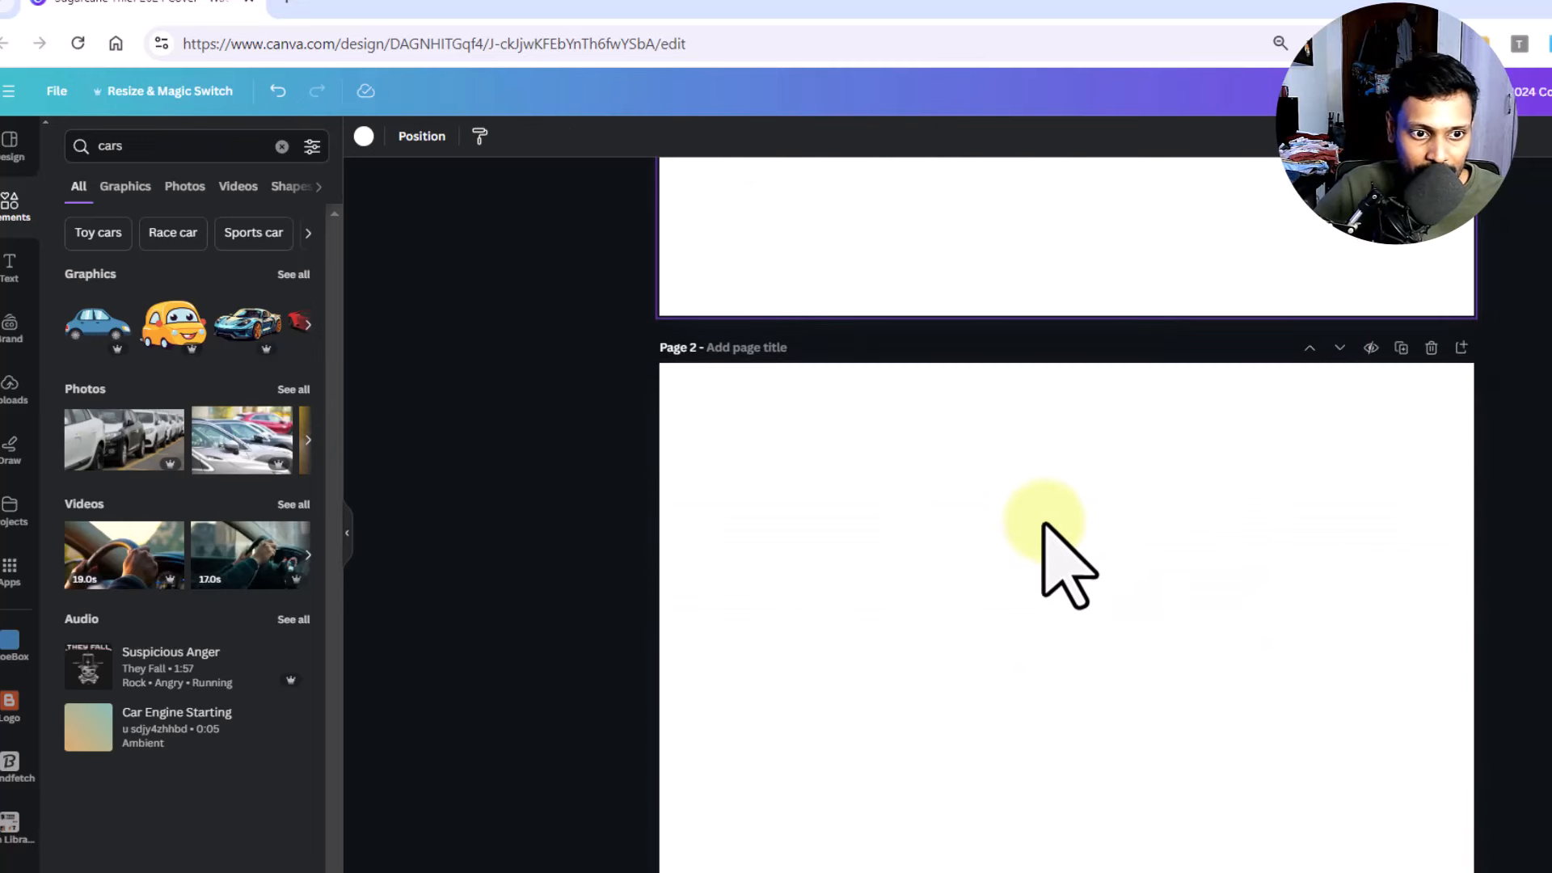
scroll(1051, 549, "up", 6)
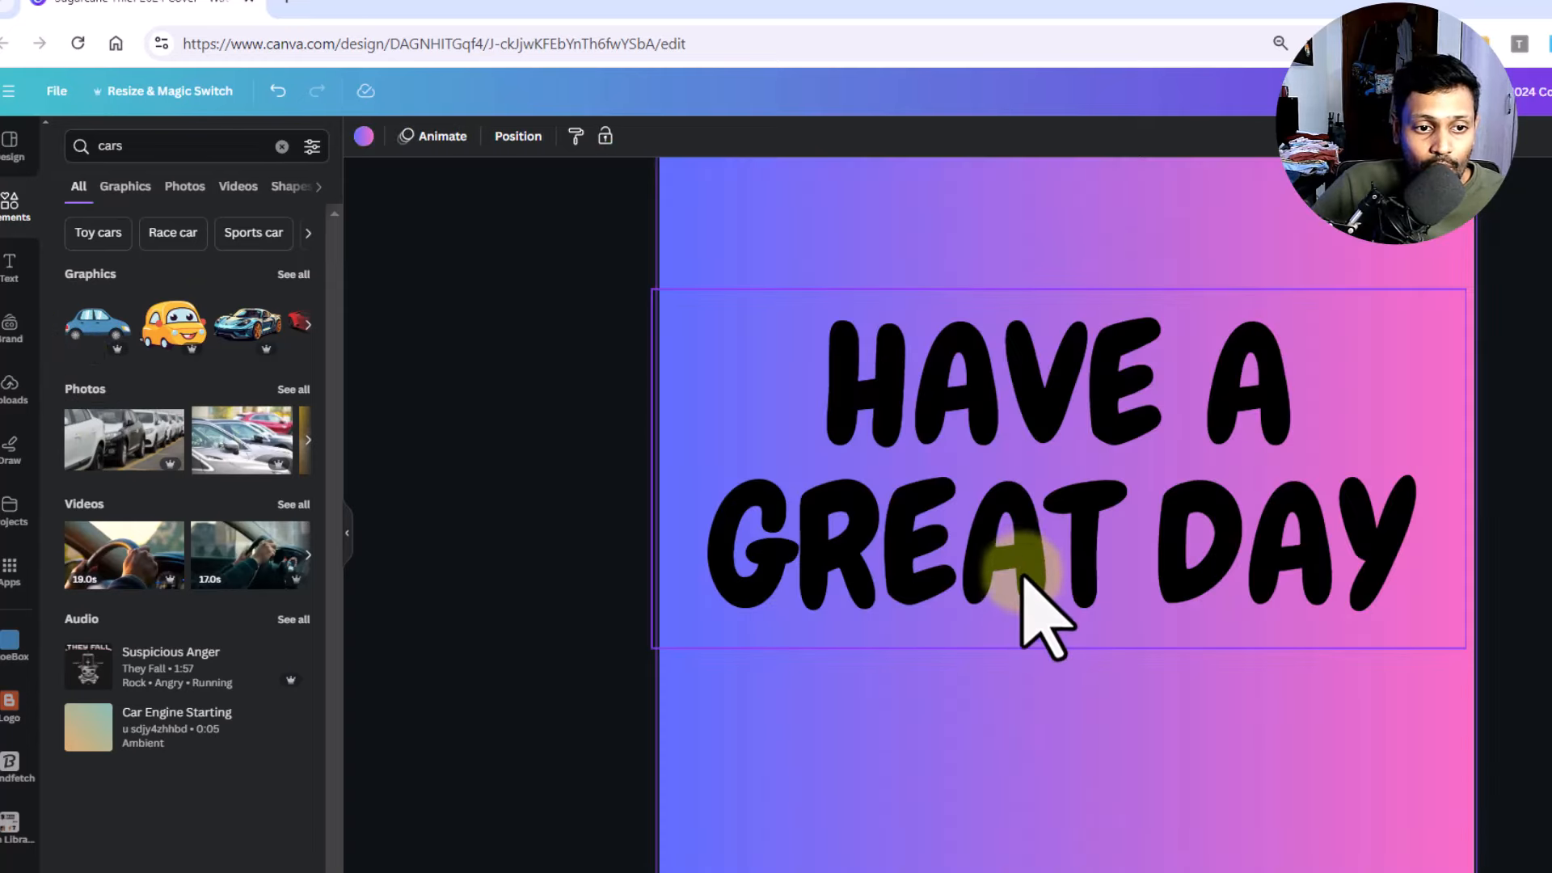
left_click(1022, 576)
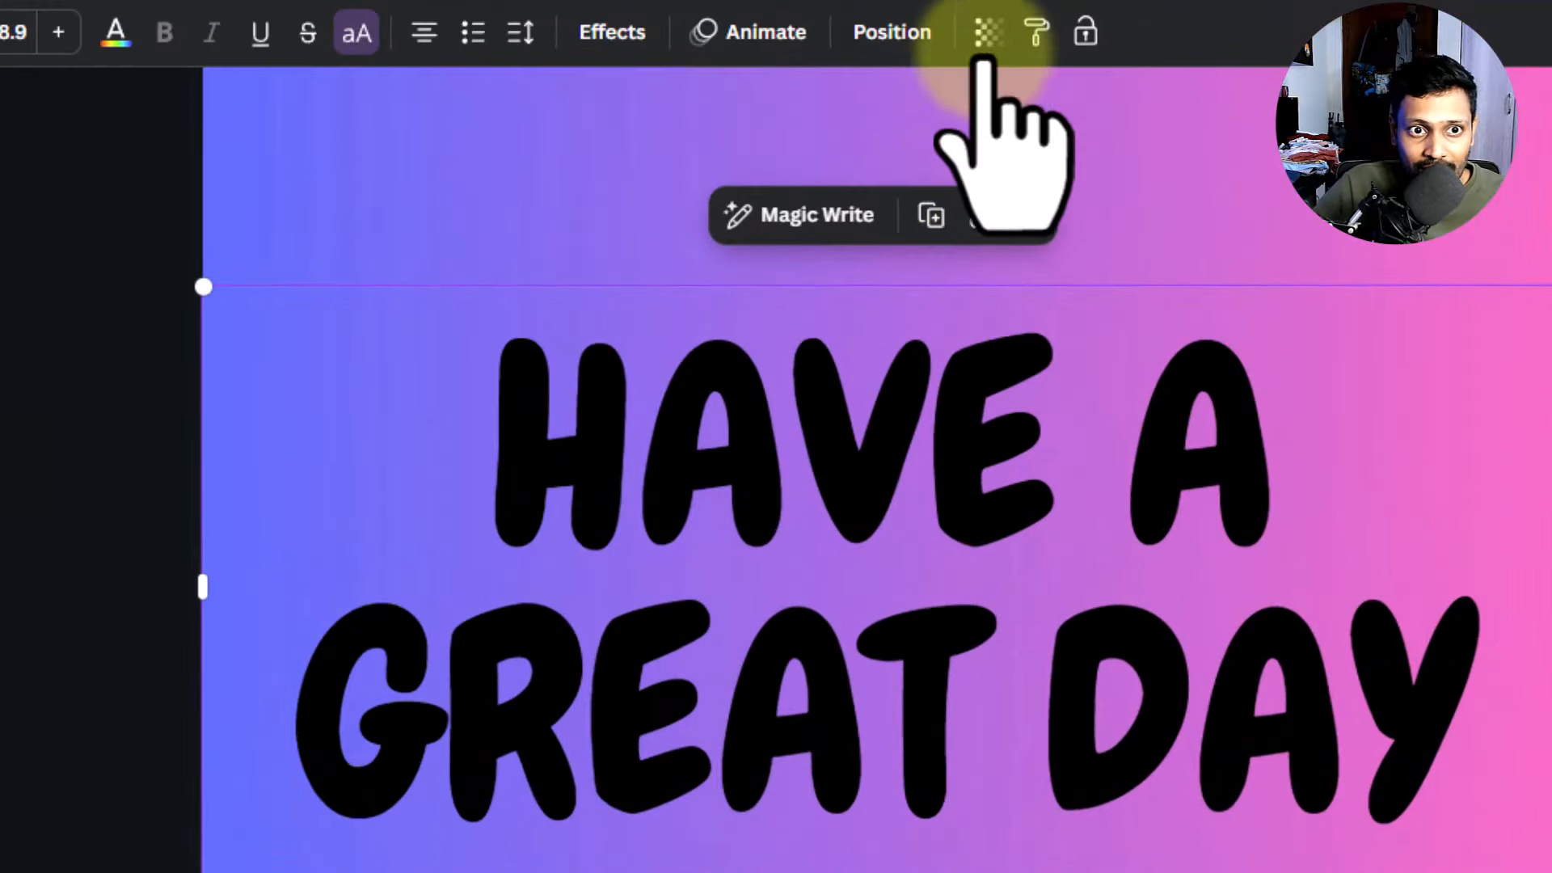
left_click(1016, 53)
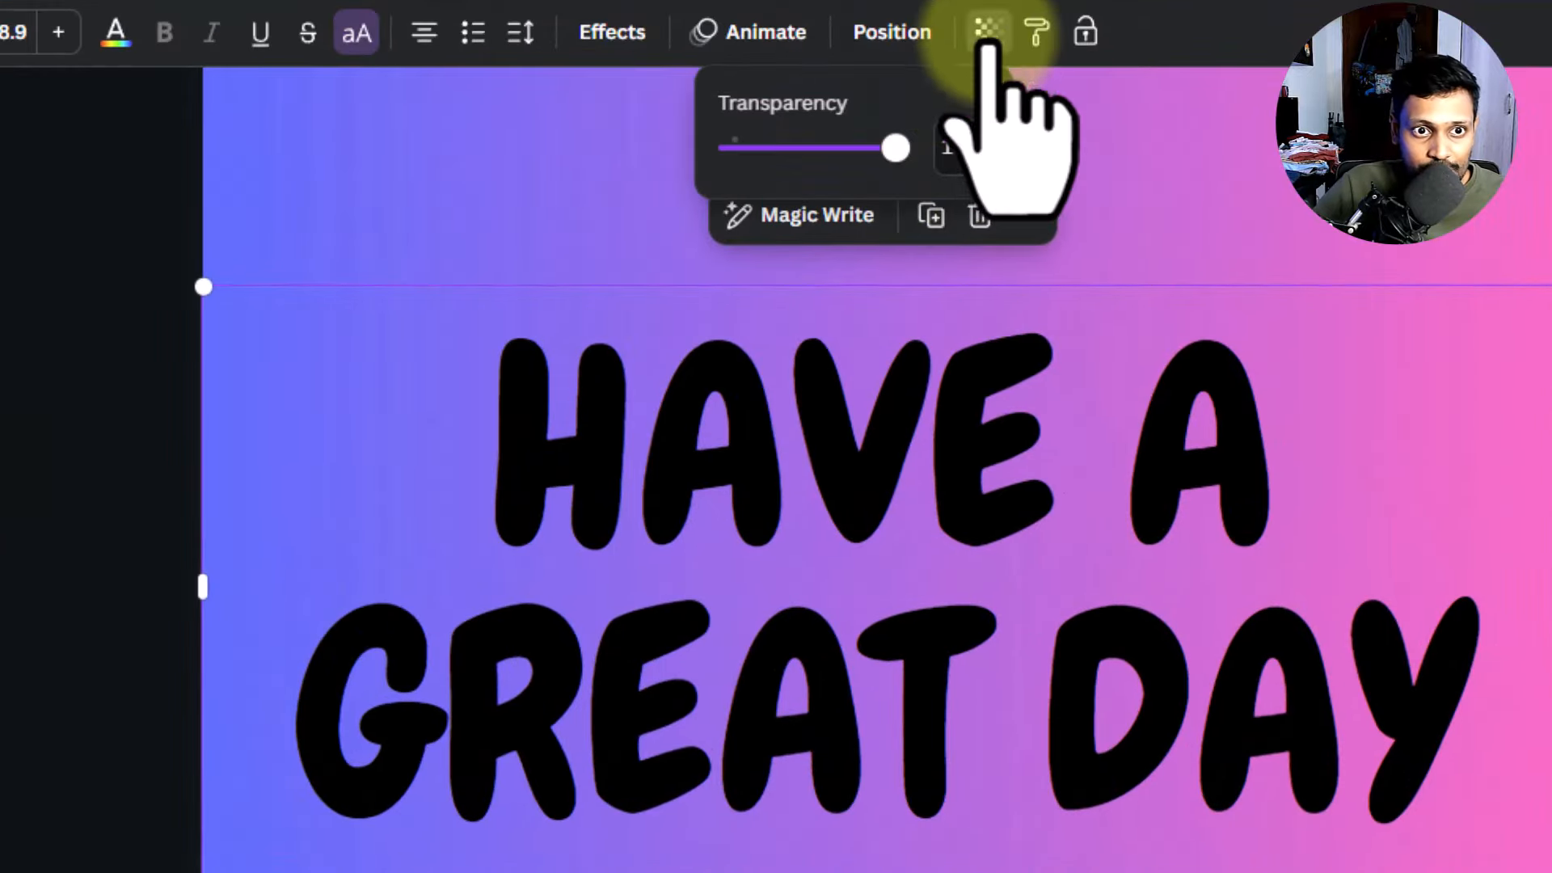
left_click_drag(938, 165, 793, 149)
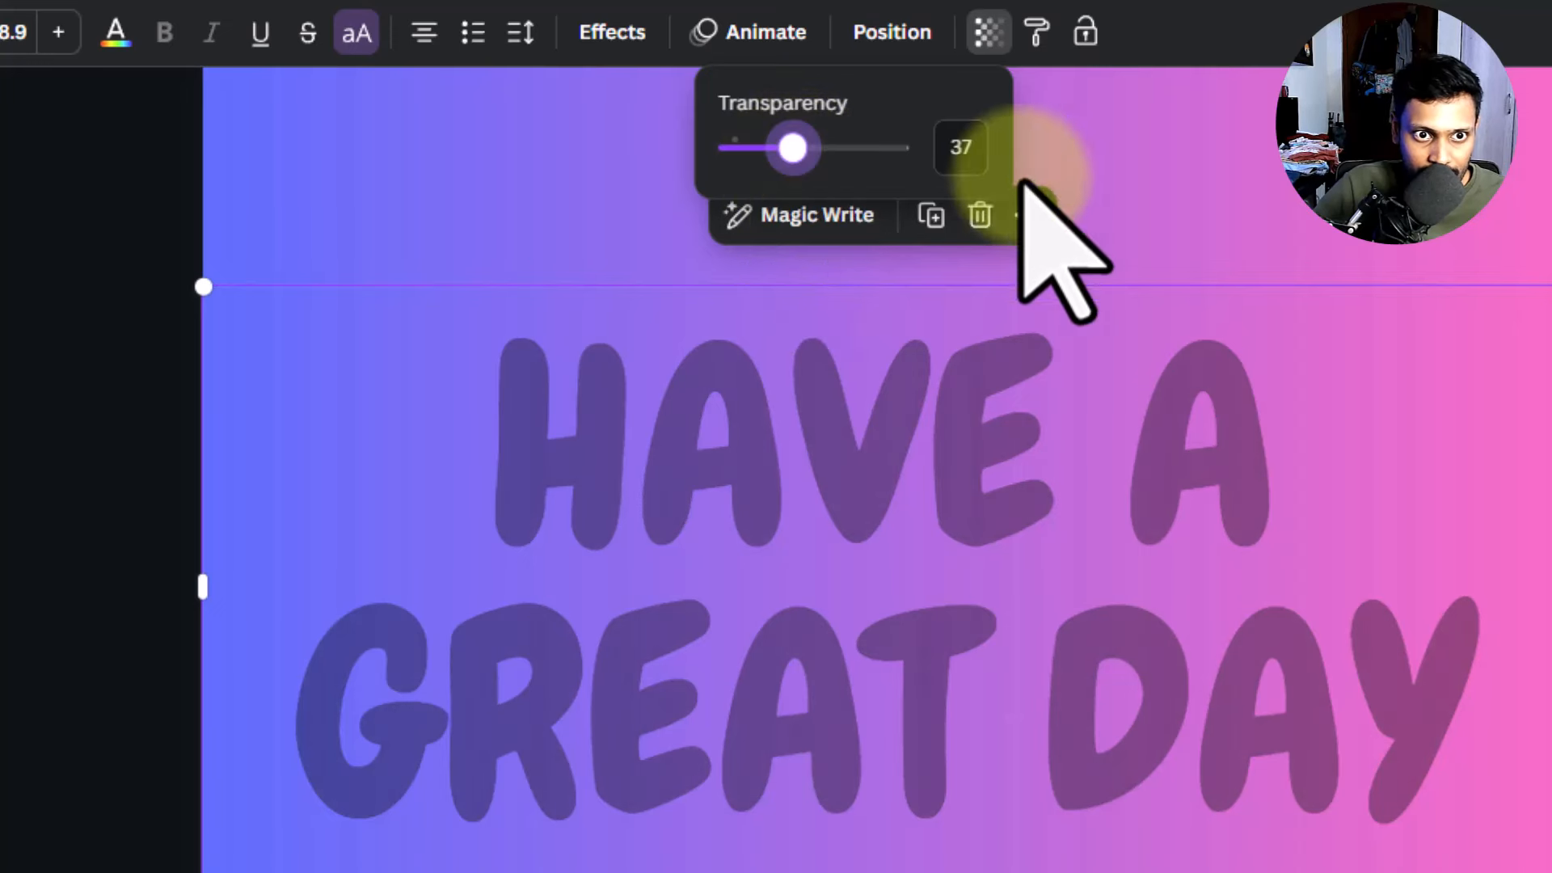
left_click(956, 152)
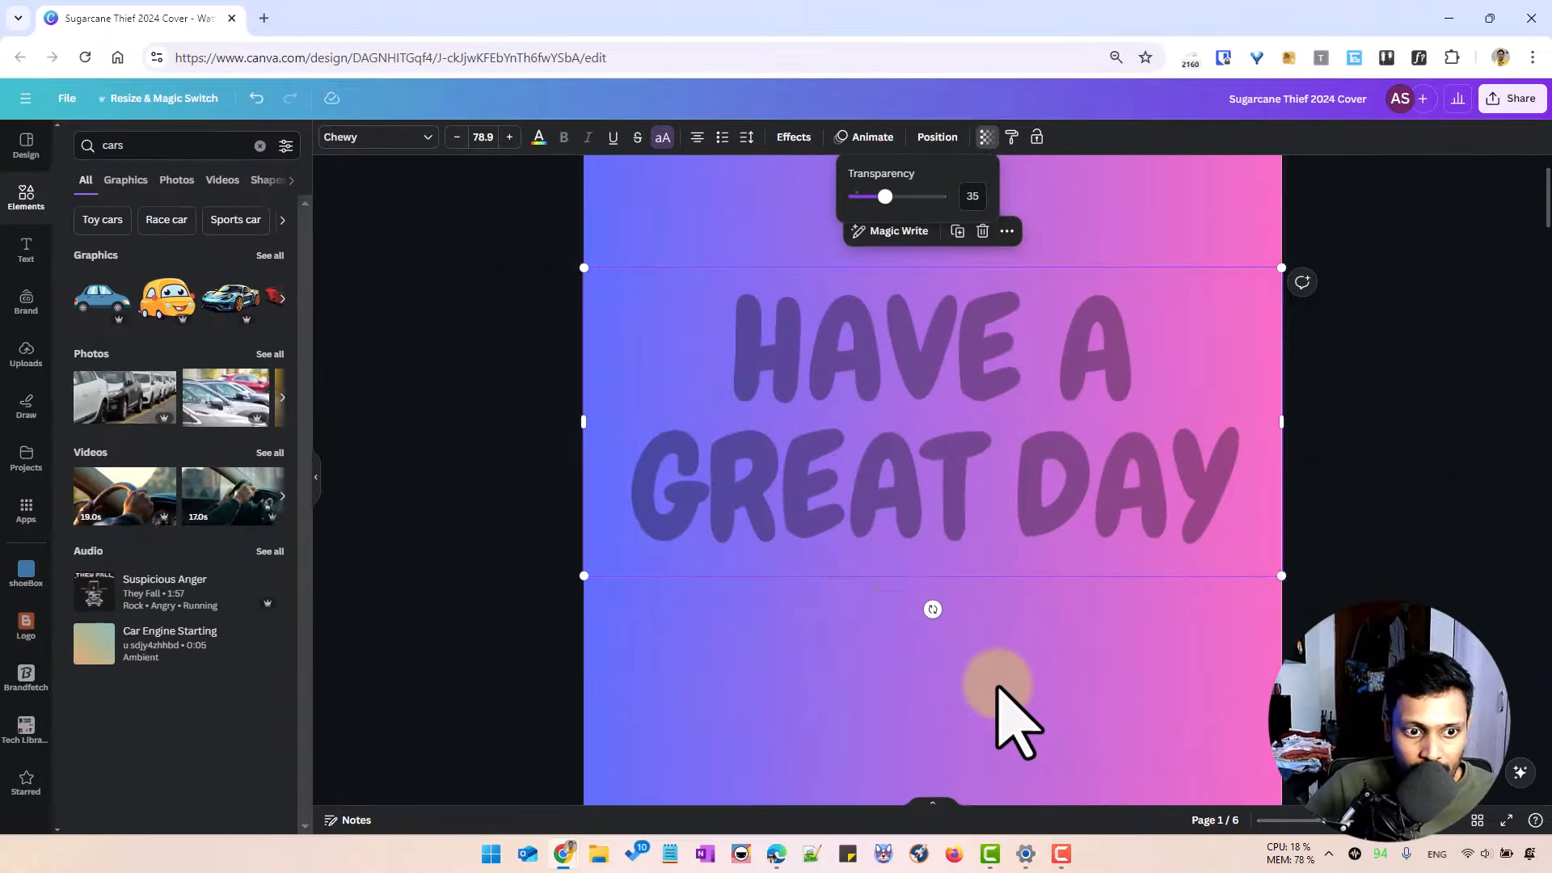
left_click(1034, 743)
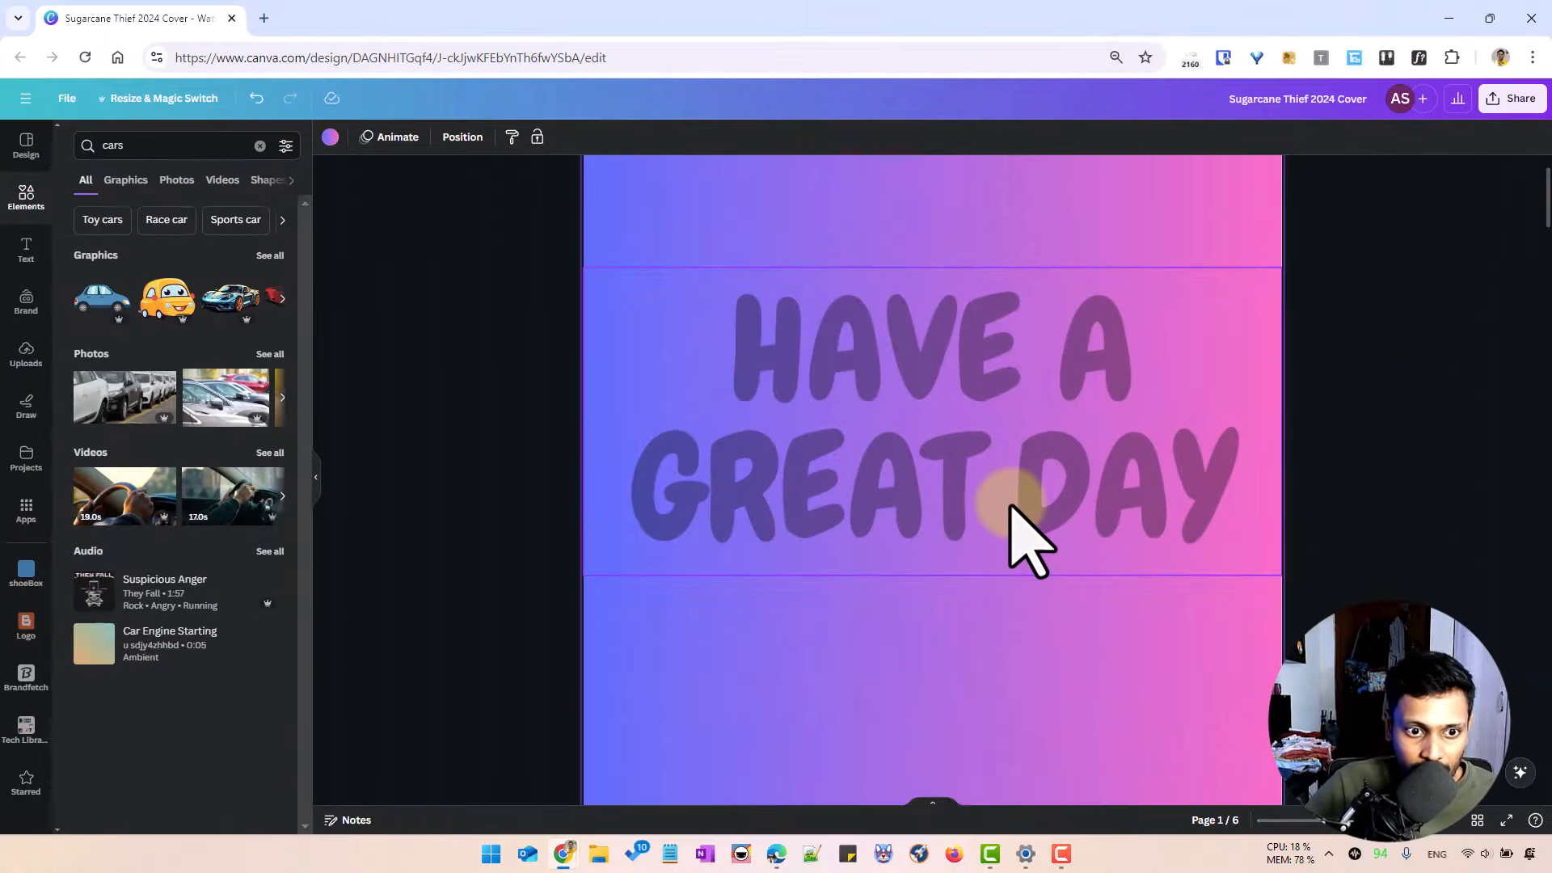
- Download page 1 as a PNG with the transparent background option turned off
left_click(1130, 540)
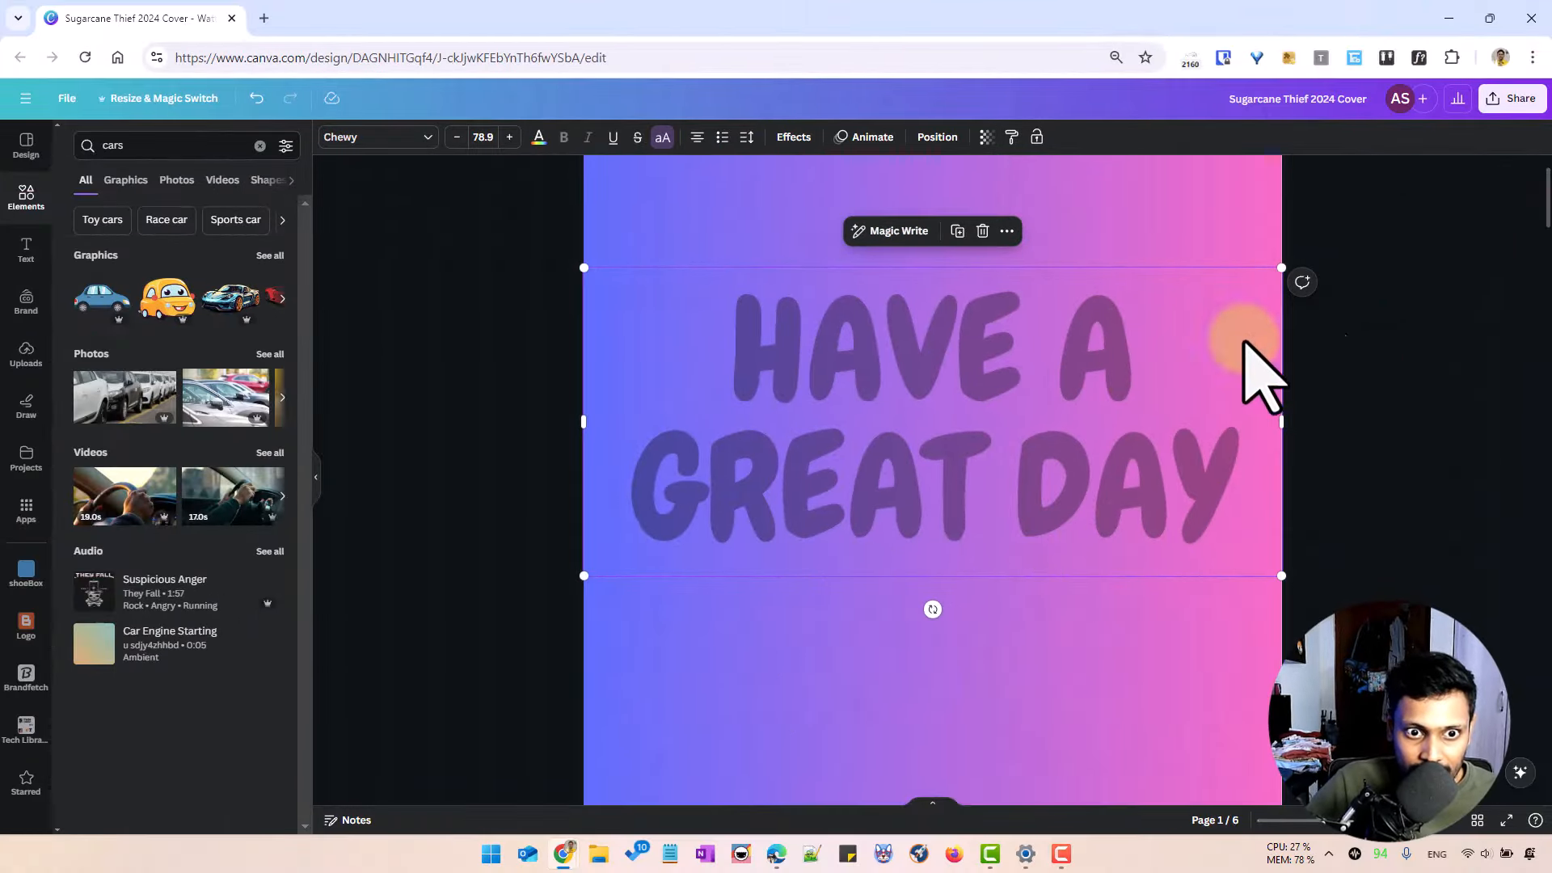
left_click(1512, 97)
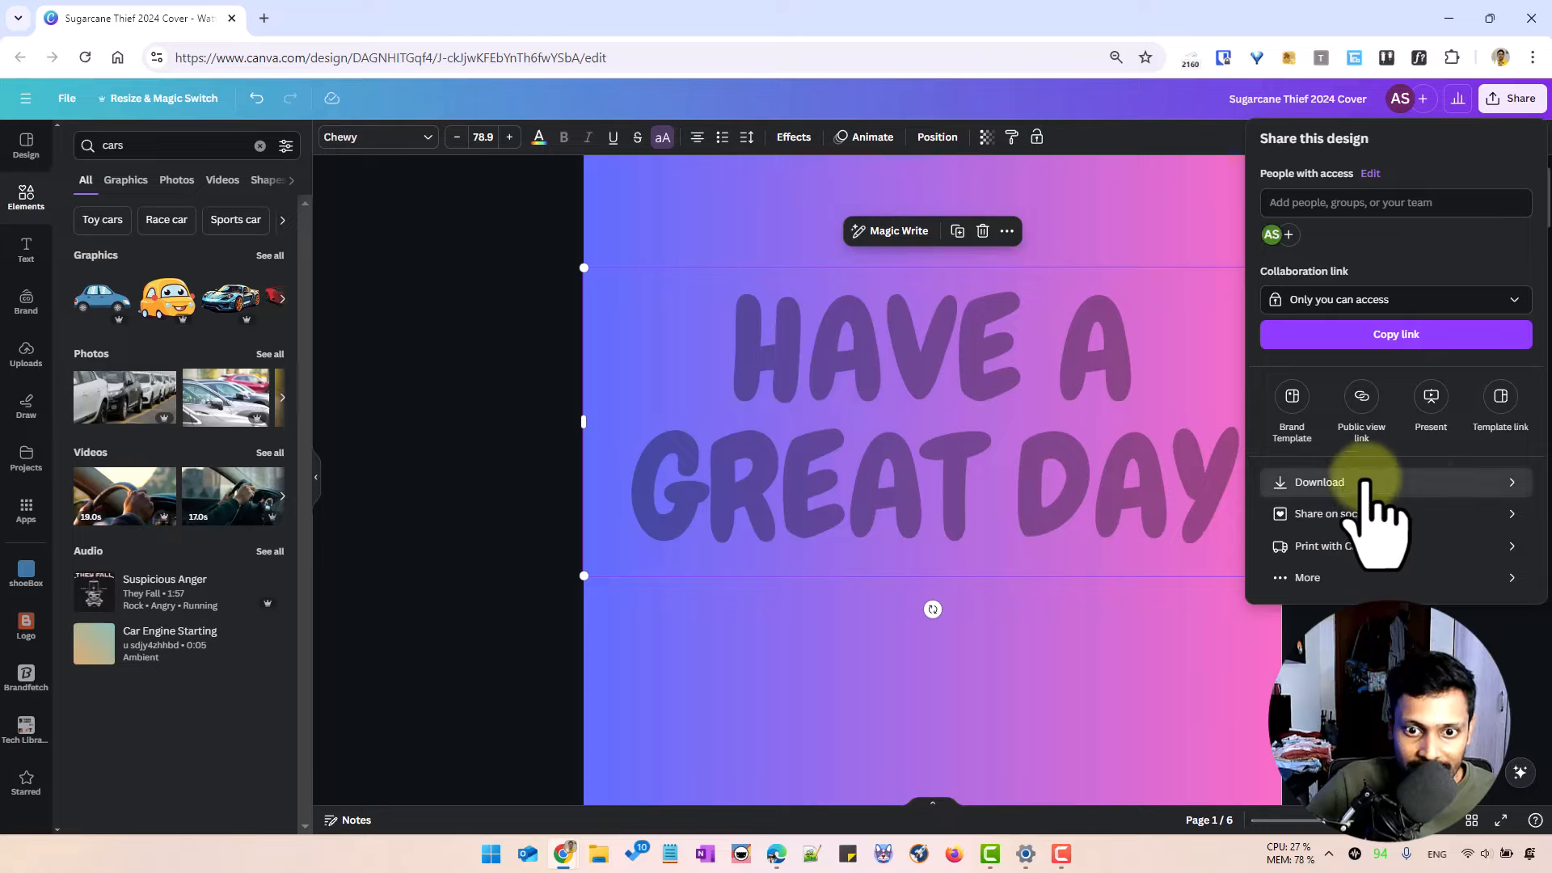
left_click(1371, 481)
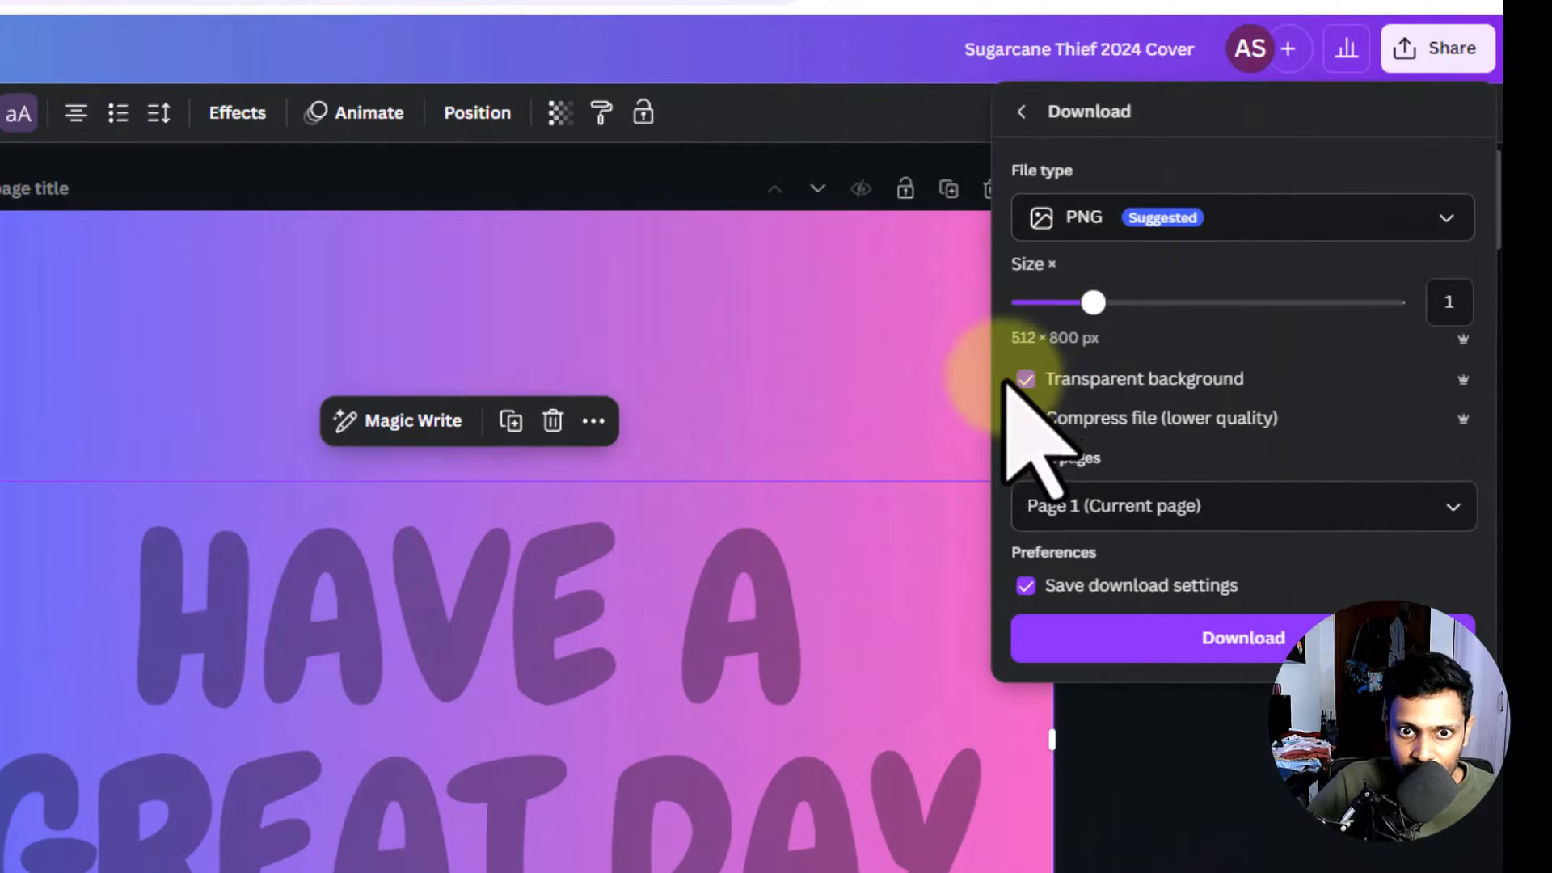
left_click(1025, 379)
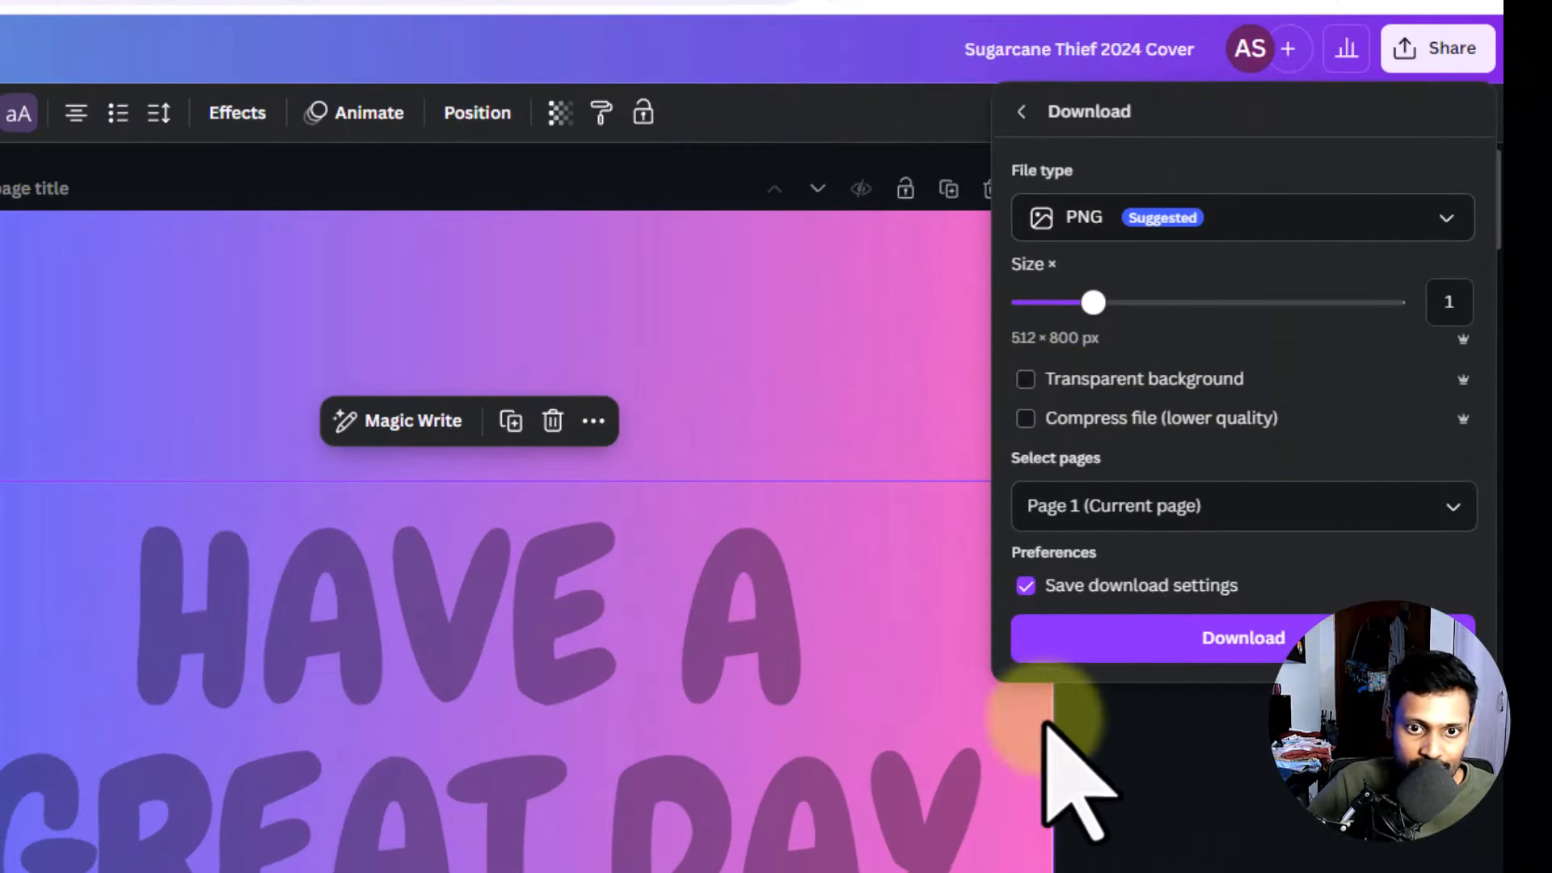
left_click(1211, 636)
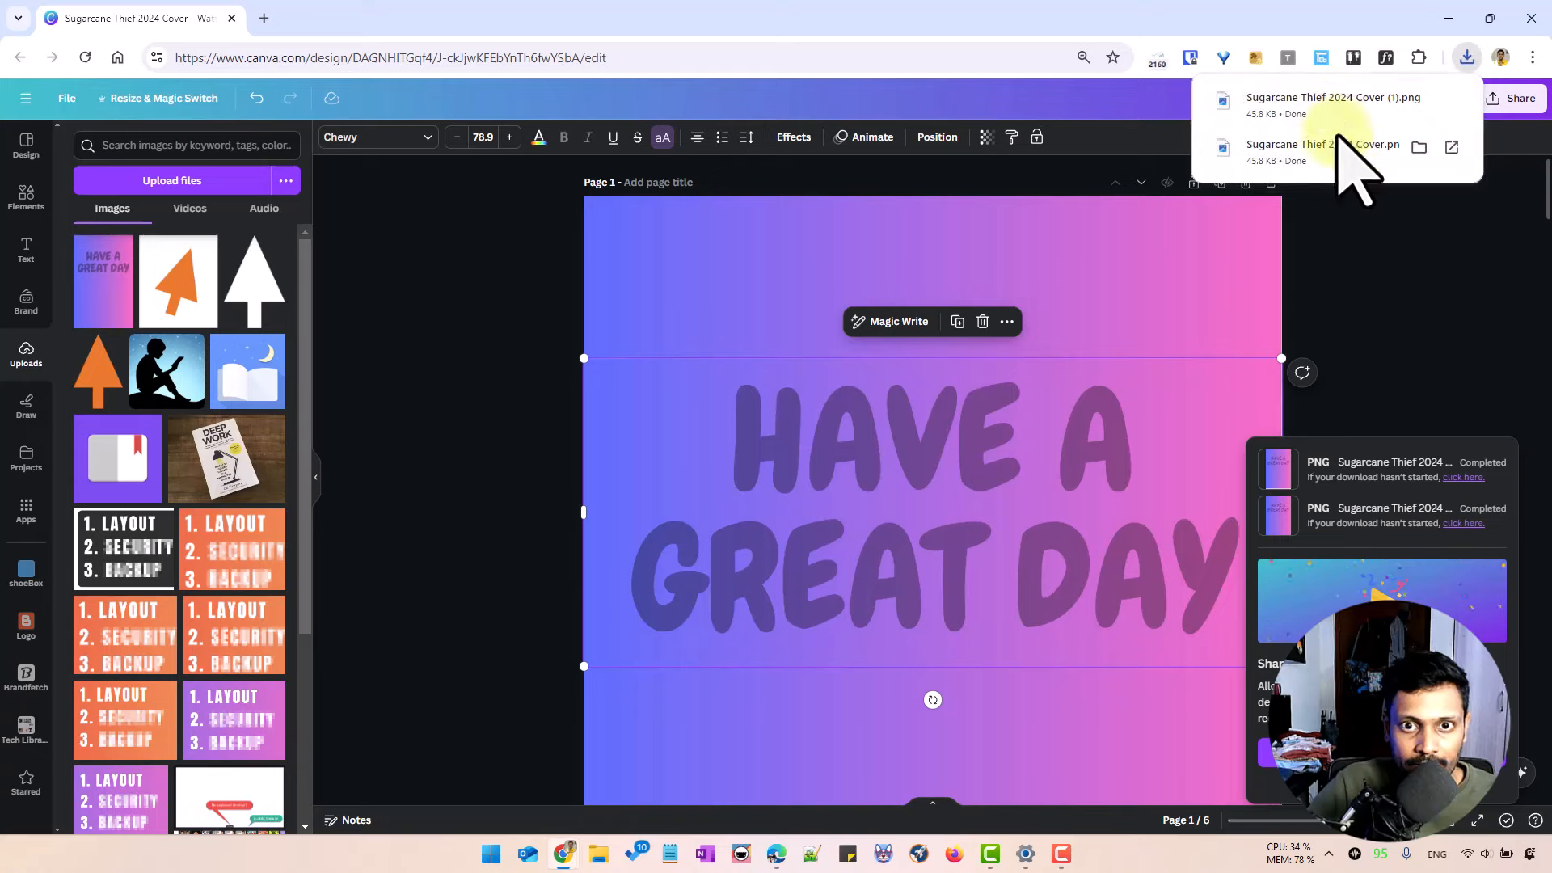
- Upload the downloaded PNG of the gradient page and place it on the blank page 2, near its upper edge
left_click_drag(1335, 112, 279, 509)
left_click(1171, 340)
scroll(1083, 429, "down", 5)
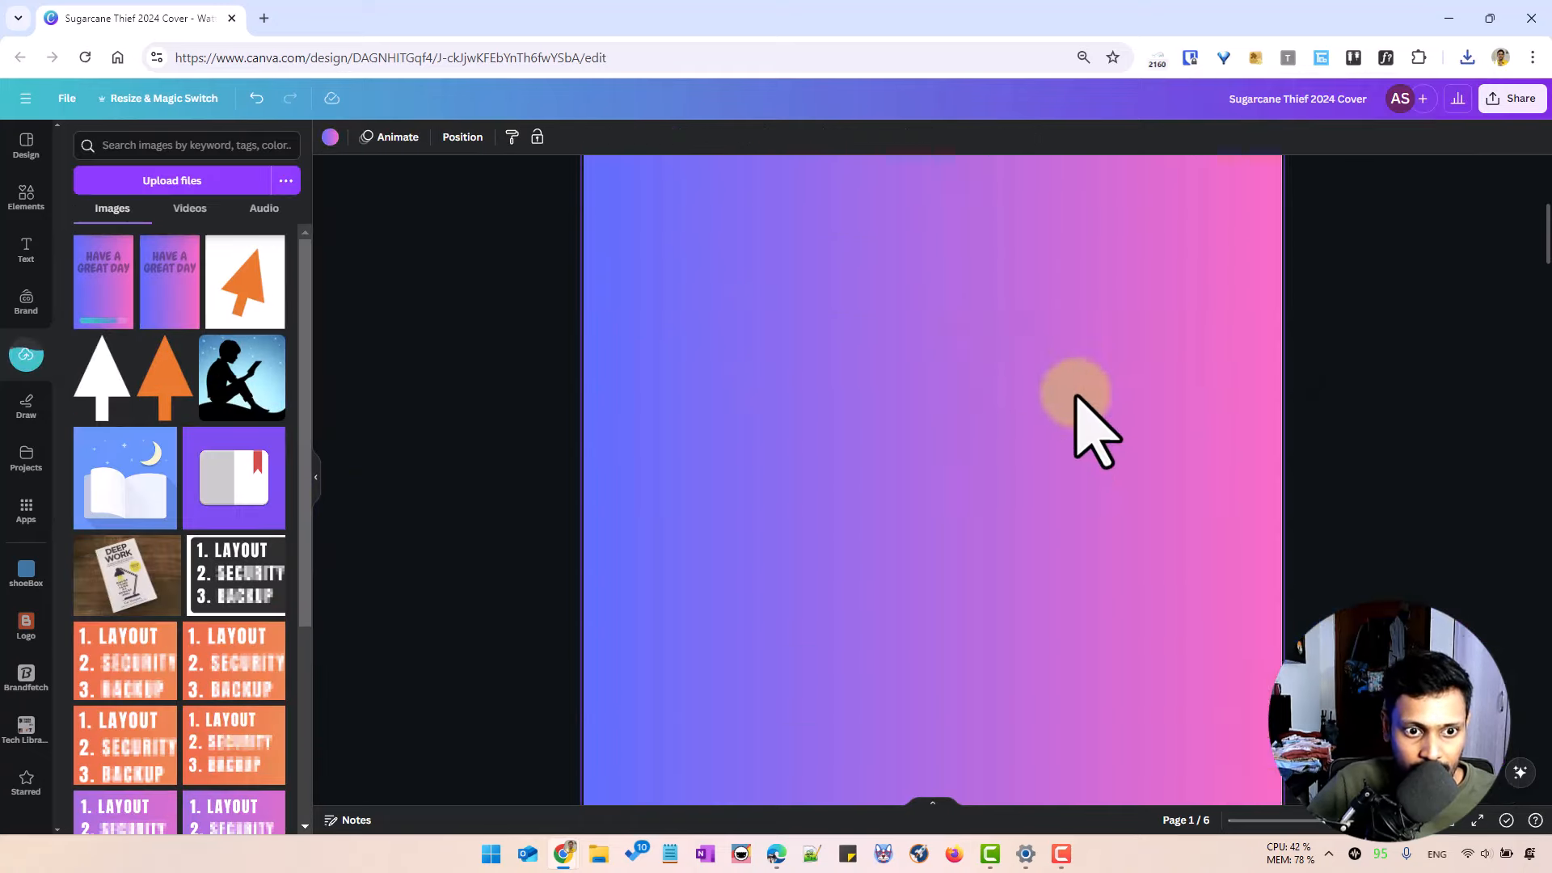
scroll(1075, 396, "down", 8)
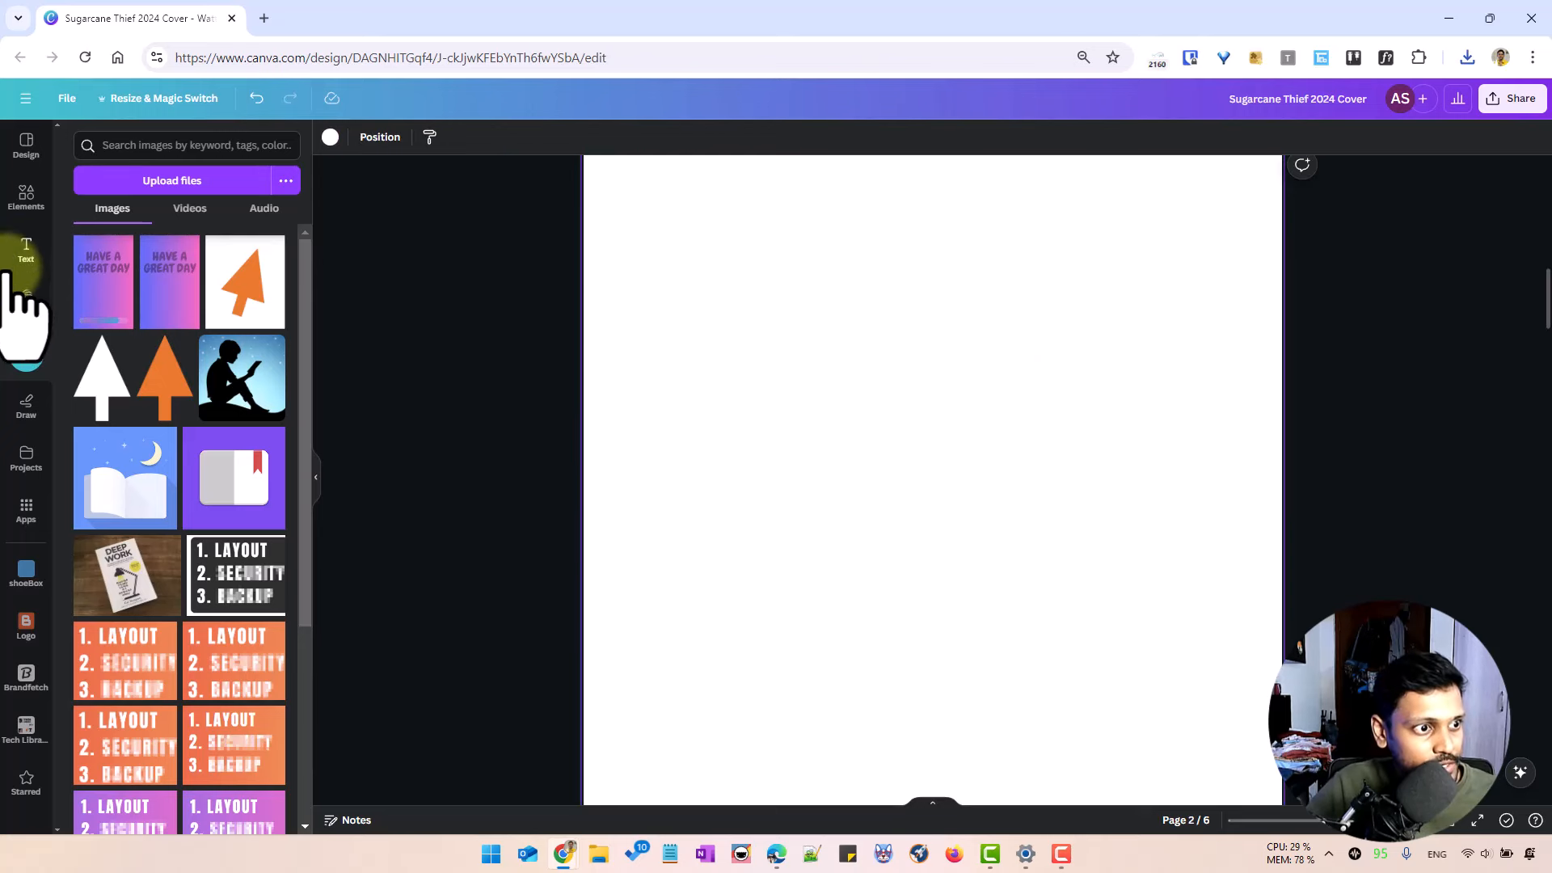
left_click(99, 291)
left_click_drag(904, 598, 943, 423)
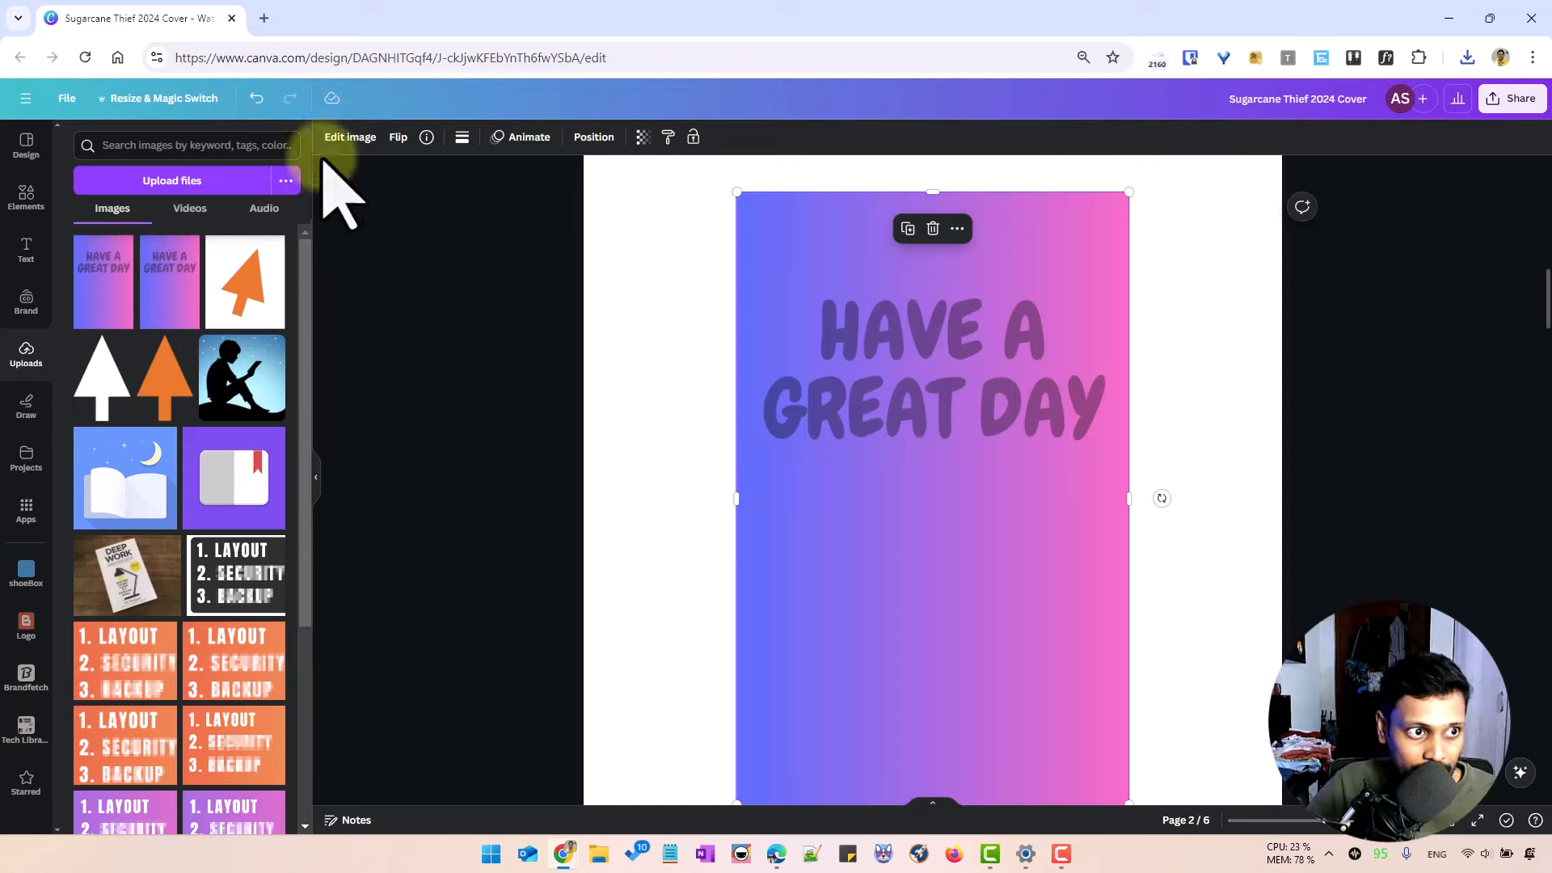
- Remove the background of the image on page 2 and crop away the empty area below its lettering
left_click(345, 139)
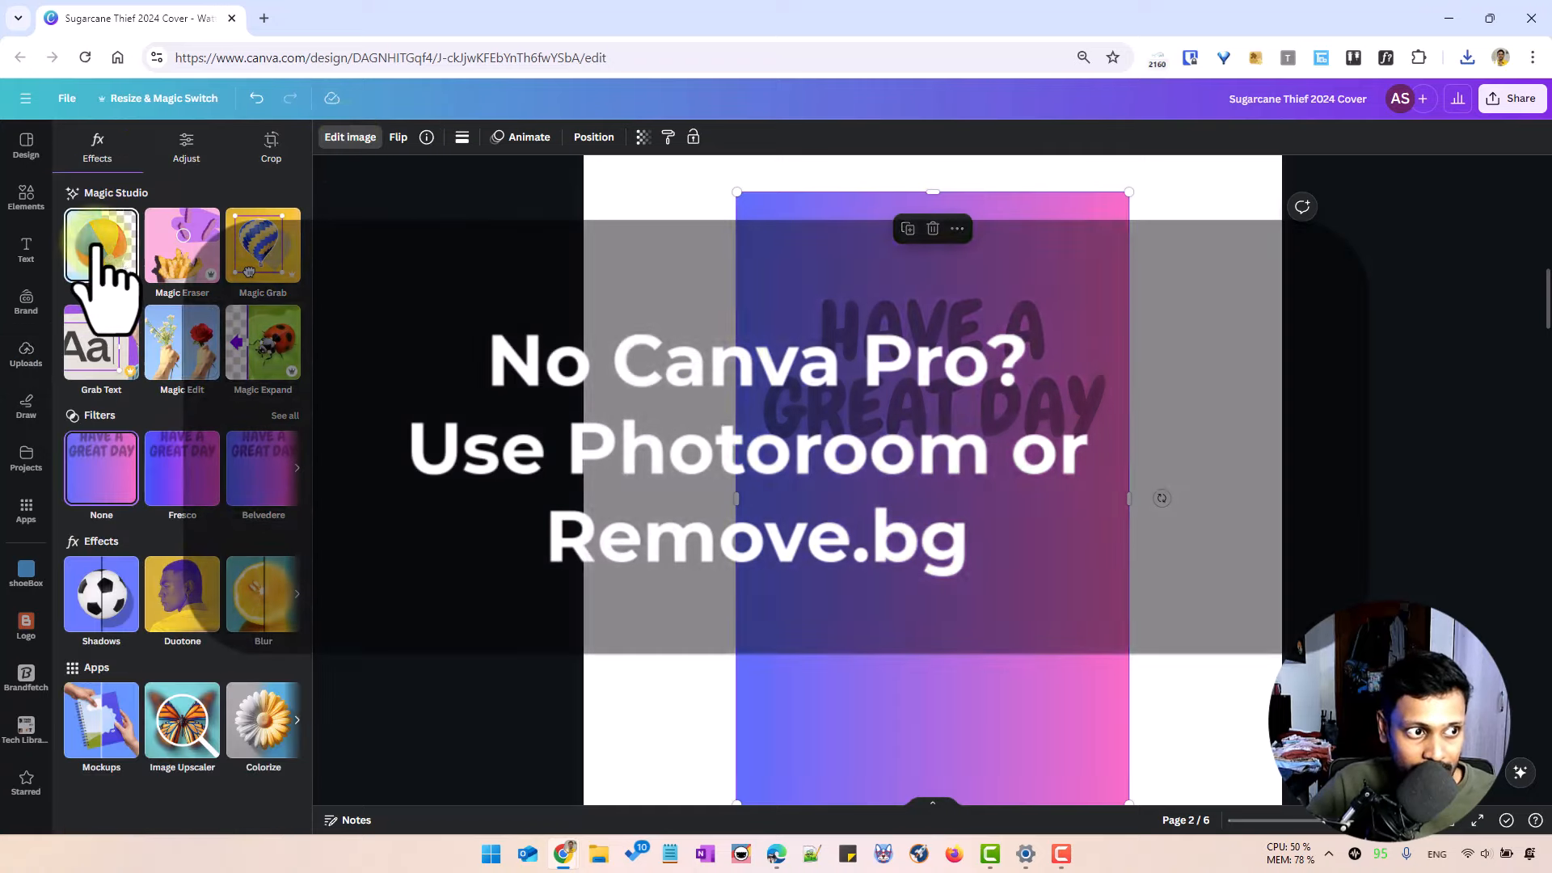
left_click(101, 245)
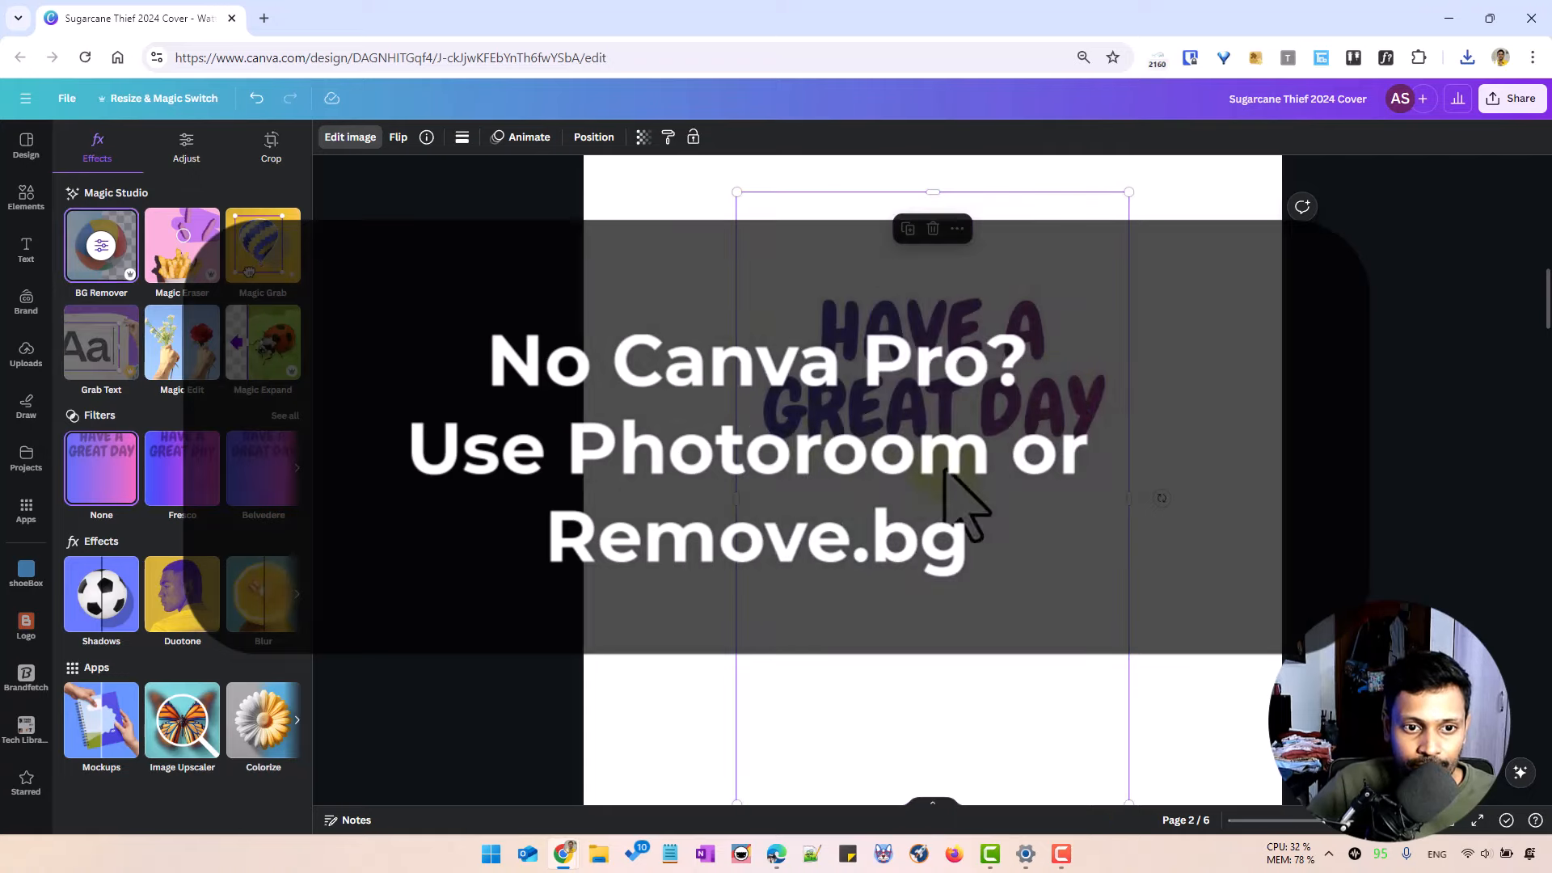
scroll(962, 517, "down", 3)
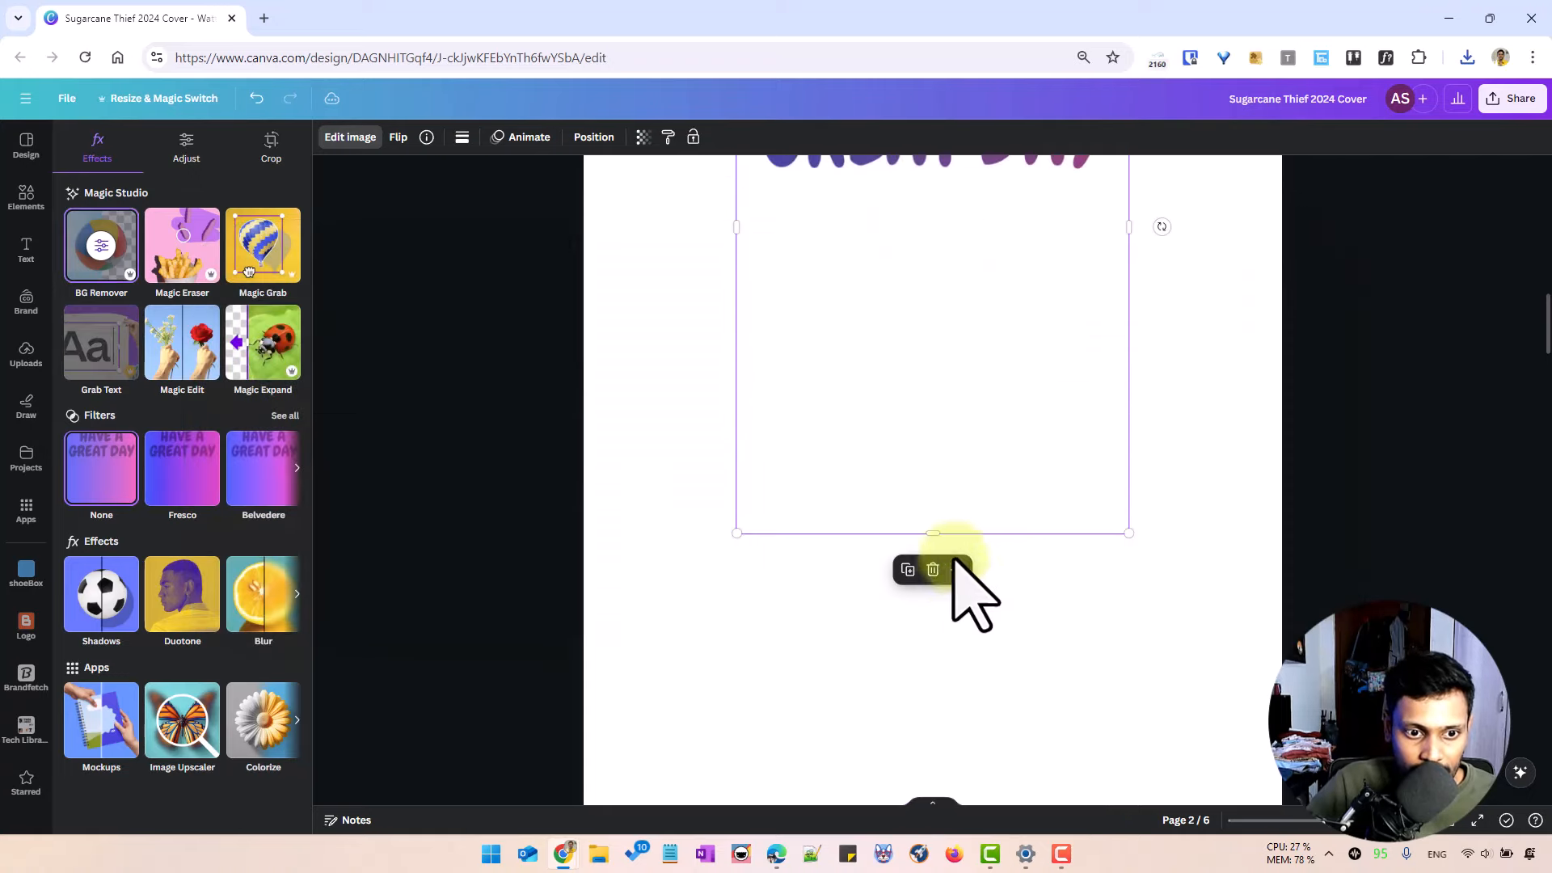
left_click_drag(932, 527, 929, 311)
scroll(921, 307, "up", 5)
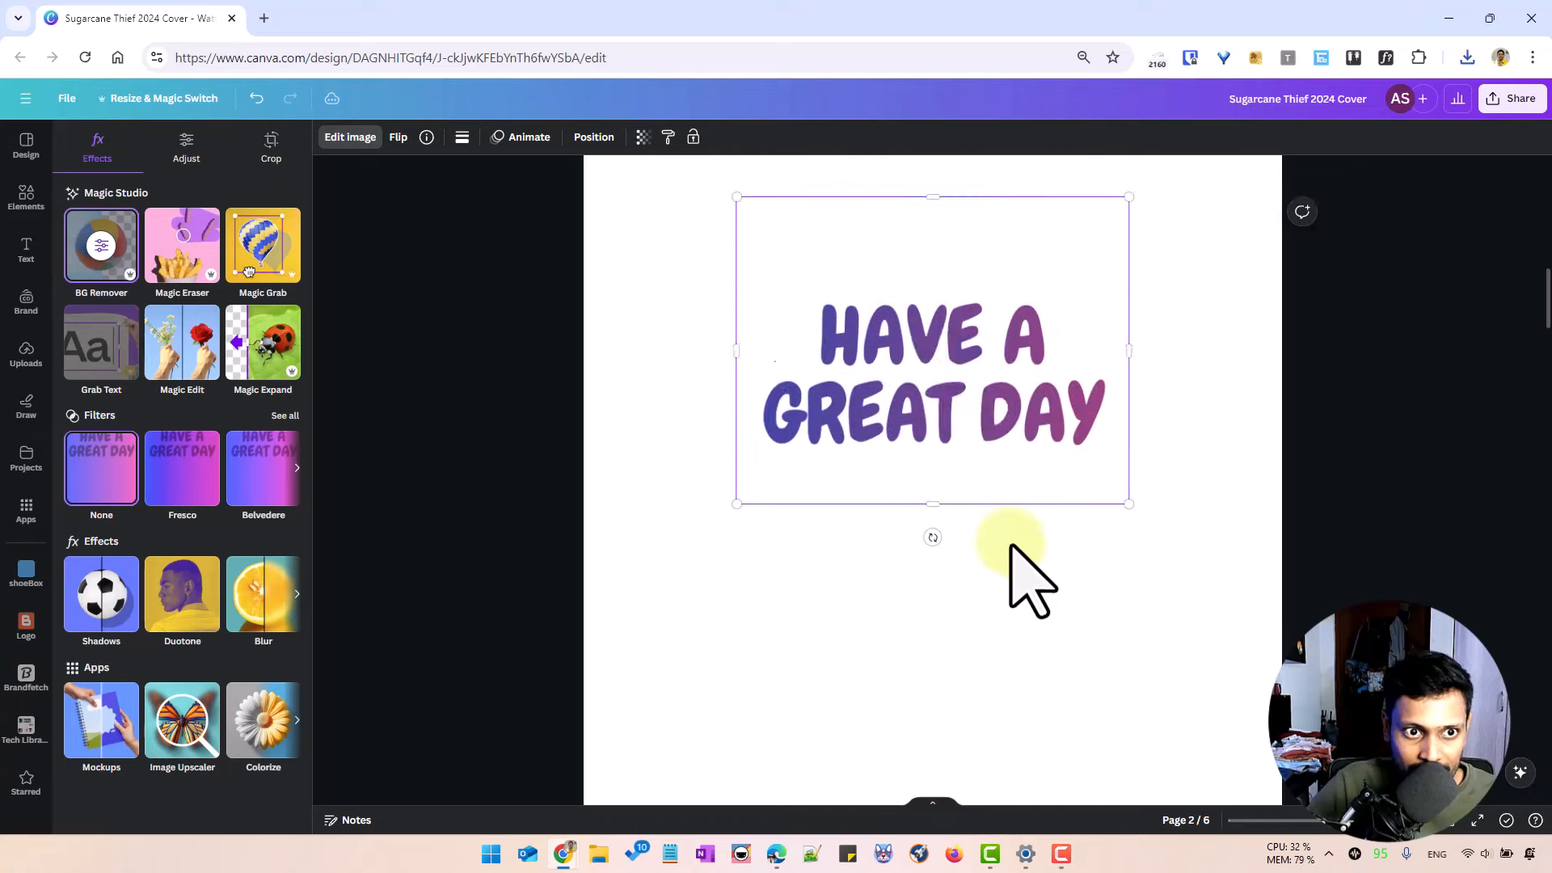
- Move the cropped gradient lettering towards the left edge of page 2 and enlarge it proportionally
left_click_drag(908, 614, 818, 629)
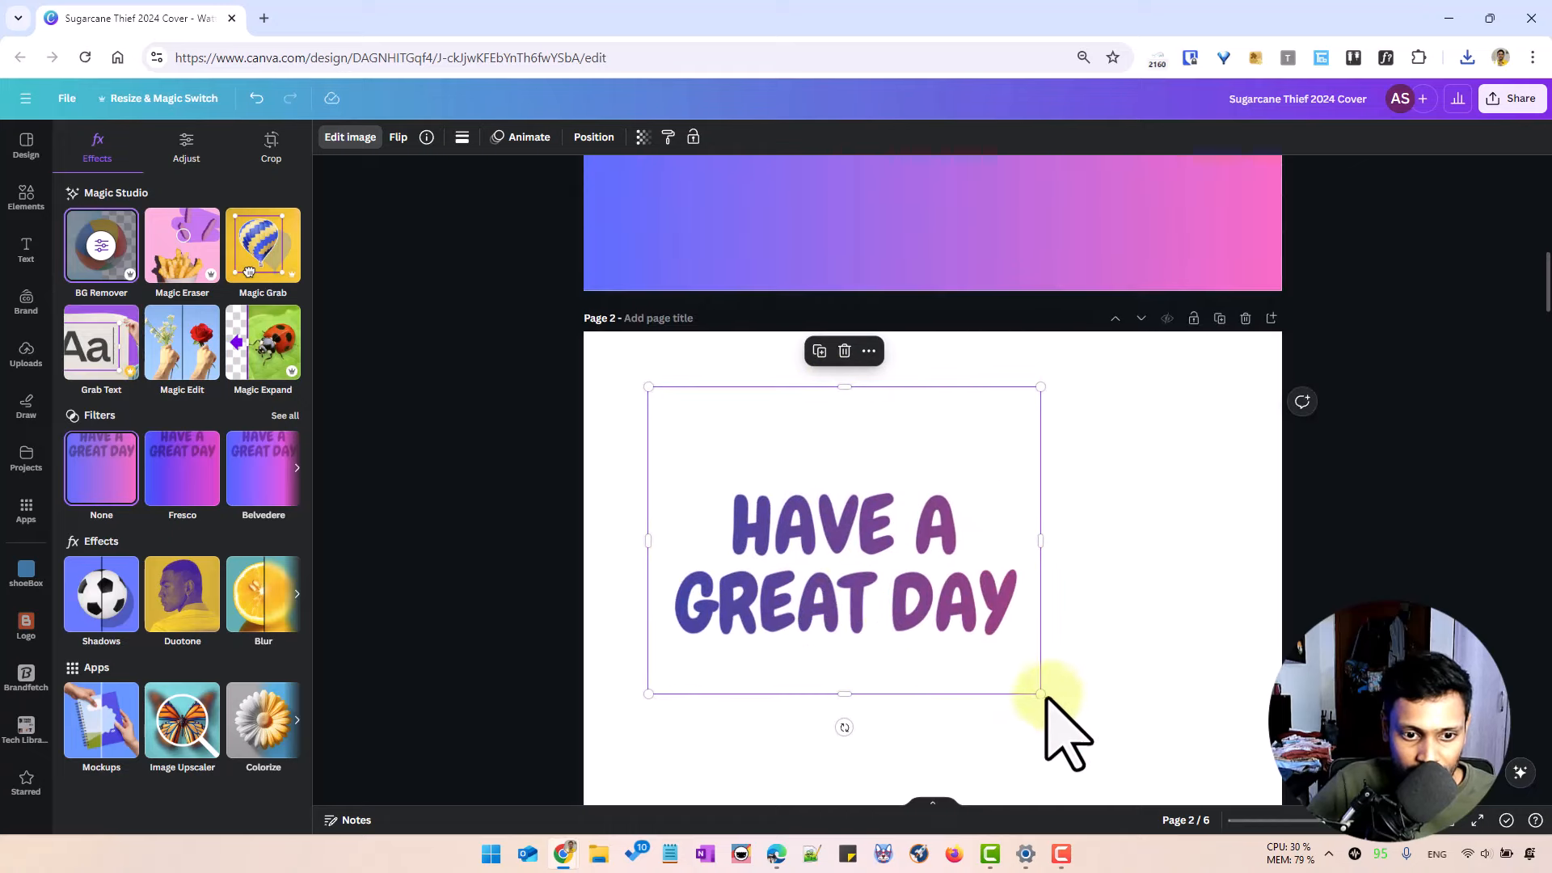
left_click_drag(1042, 695, 1162, 788)
scroll(1137, 596, "down", 2)
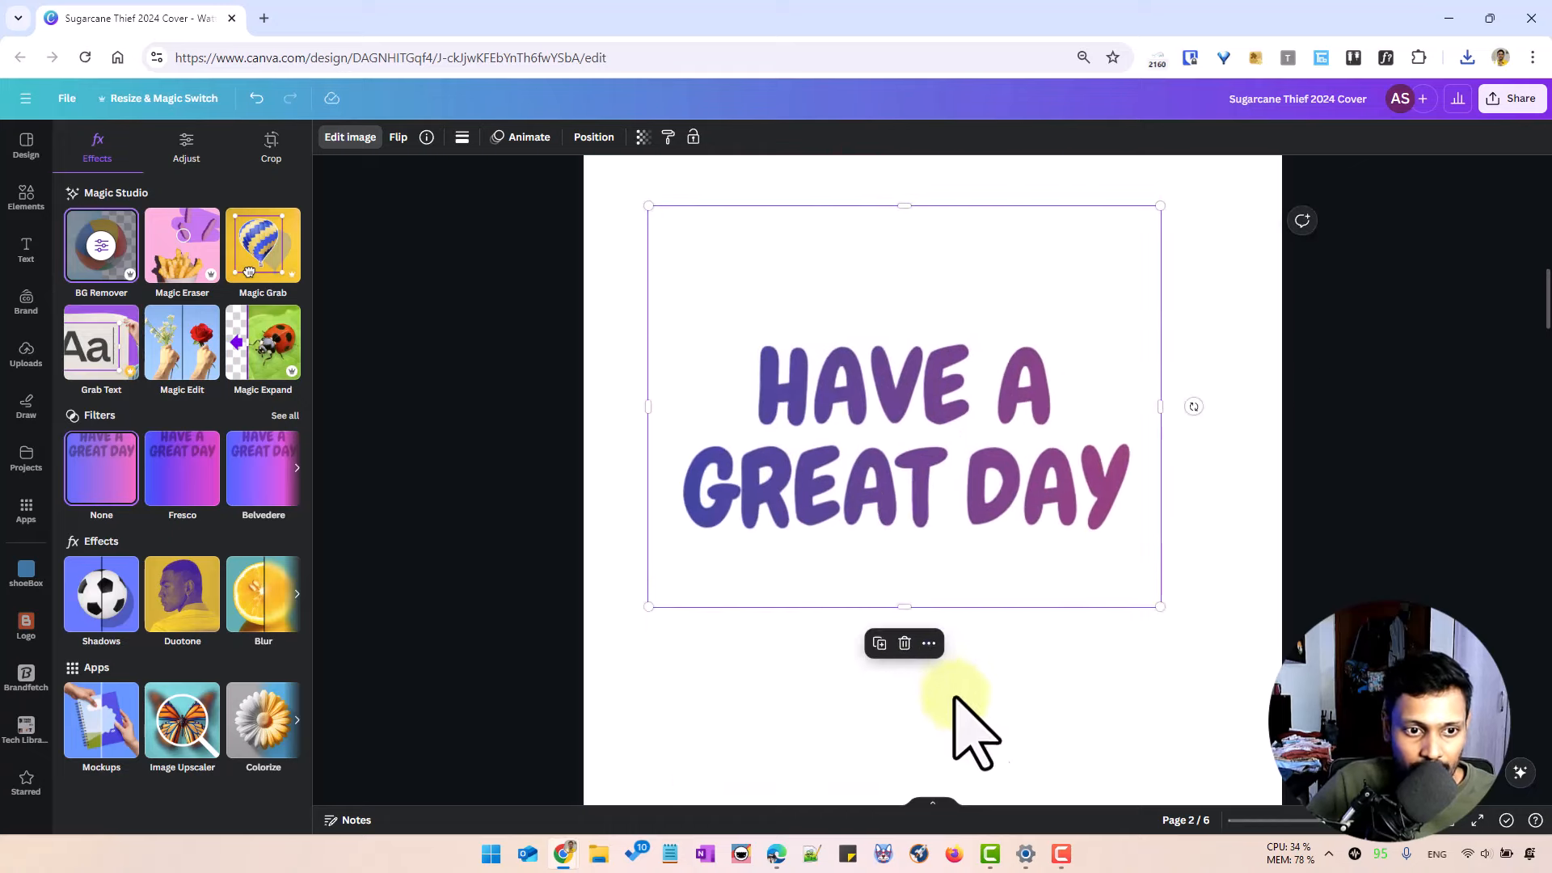
left_click(955, 694)
- Adjust the gradient lettering image by setting brightness to 34 and lowering its contrast and highlights
left_click(873, 453)
left_click(349, 139)
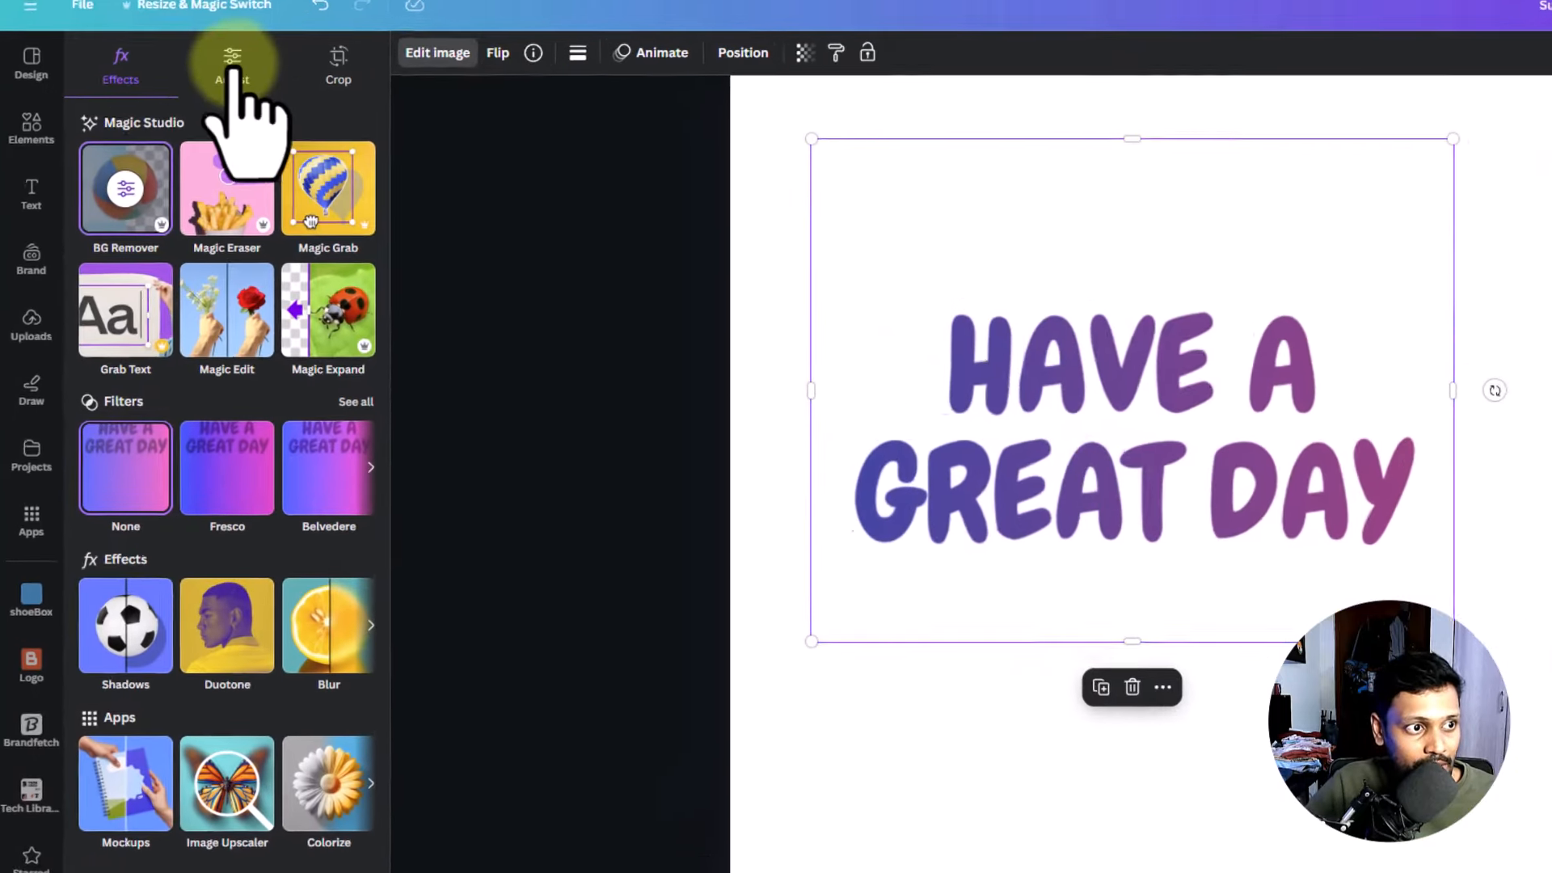
left_click(185, 150)
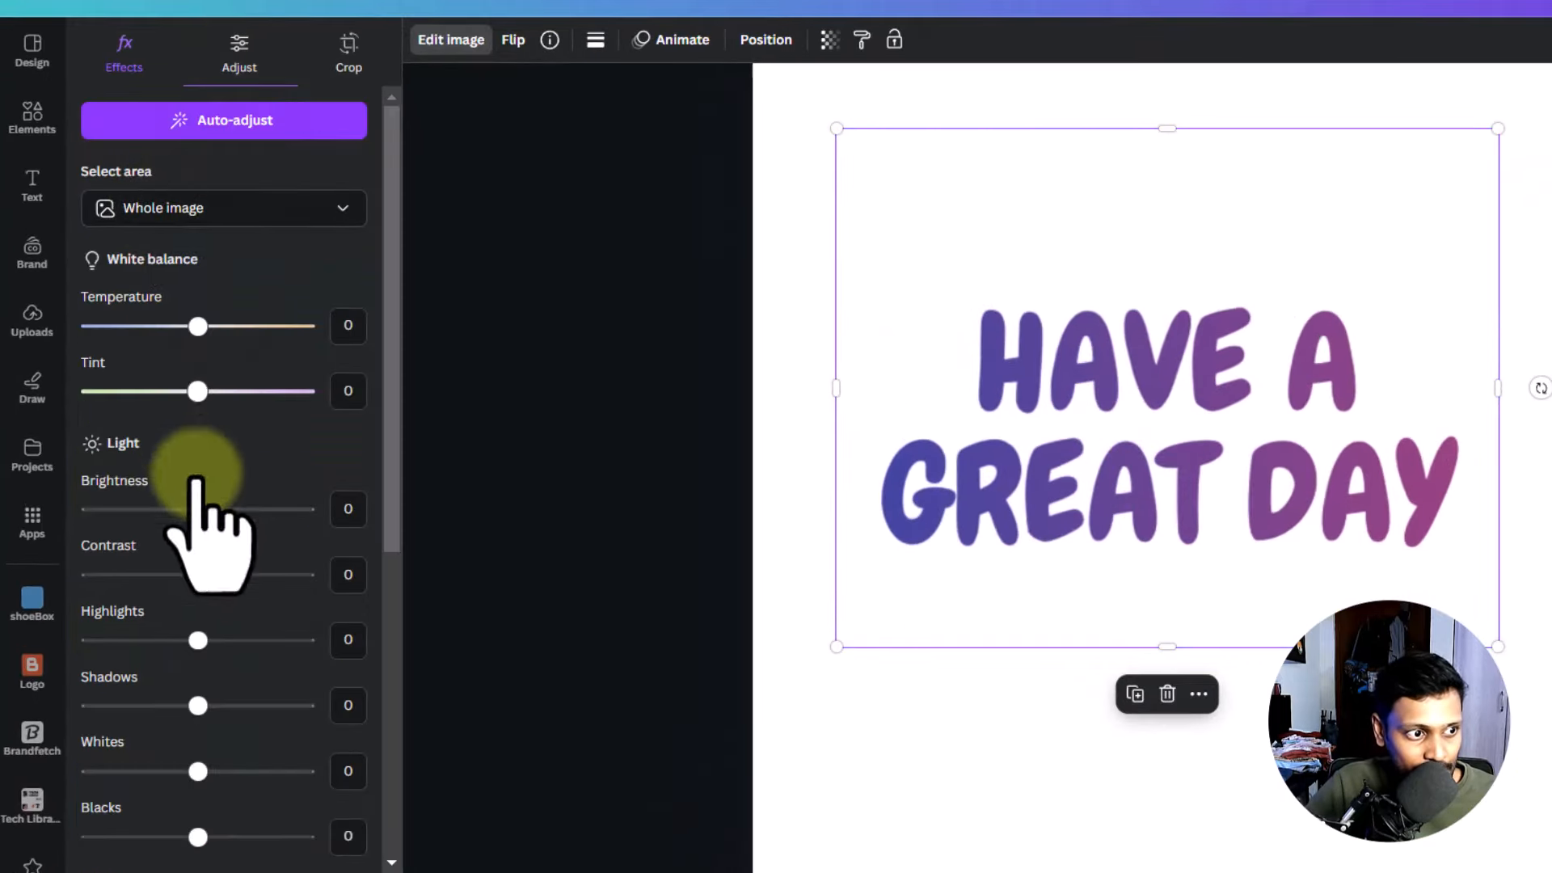
left_click_drag(197, 509, 235, 509)
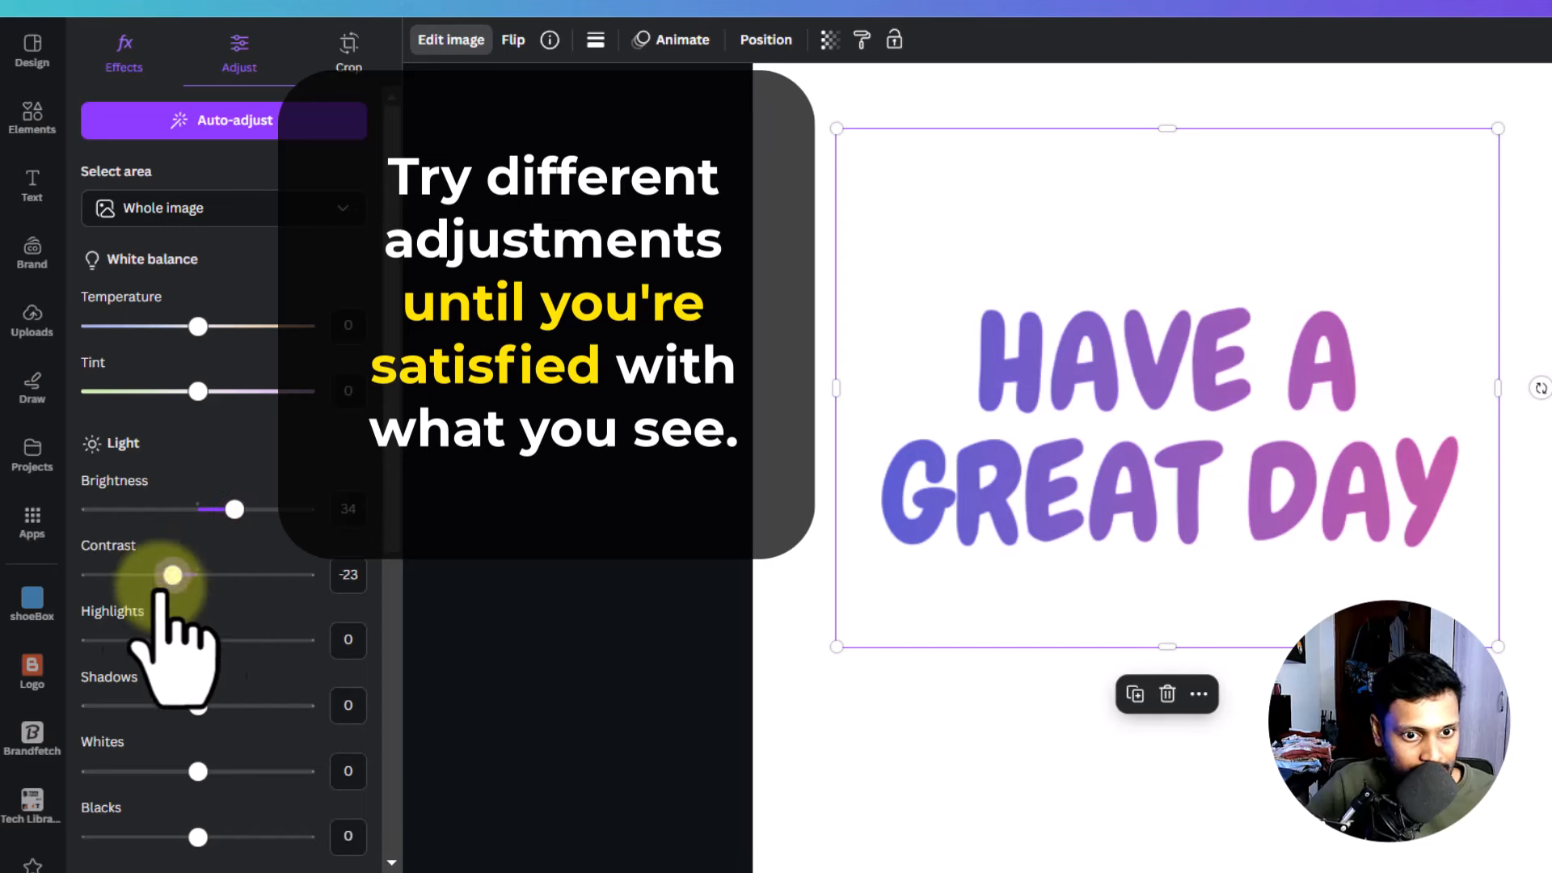
left_click_drag(198, 640, 104, 640)
scroll(222, 566, "down", 5)
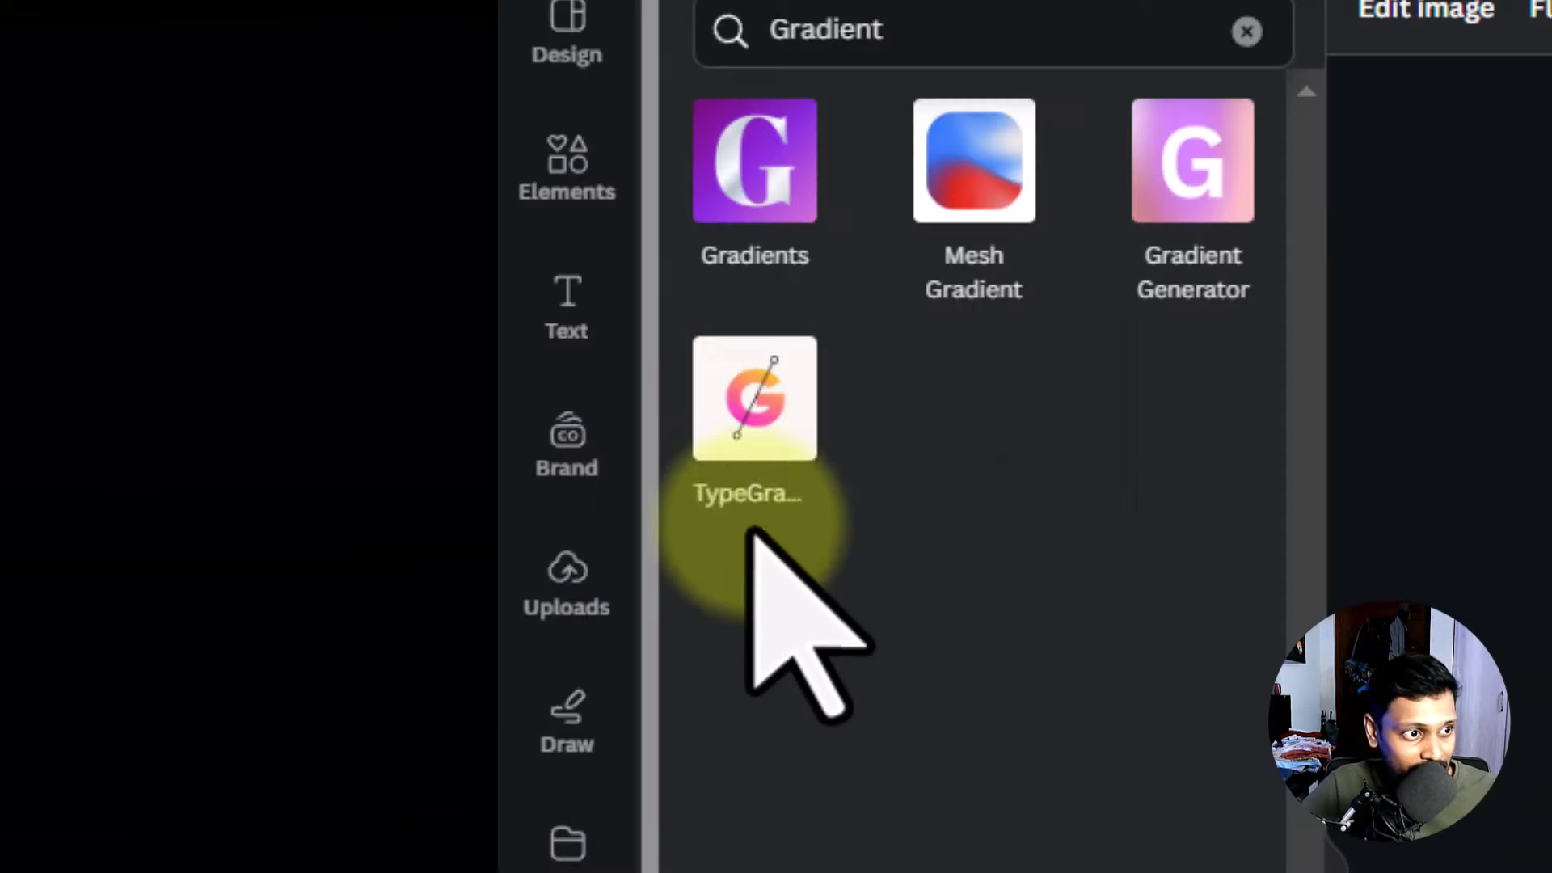
- Open the TypeGradient app, replace its main text with "FANTASTIC DAY" and set the line height to -2.8
left_click(111, 249)
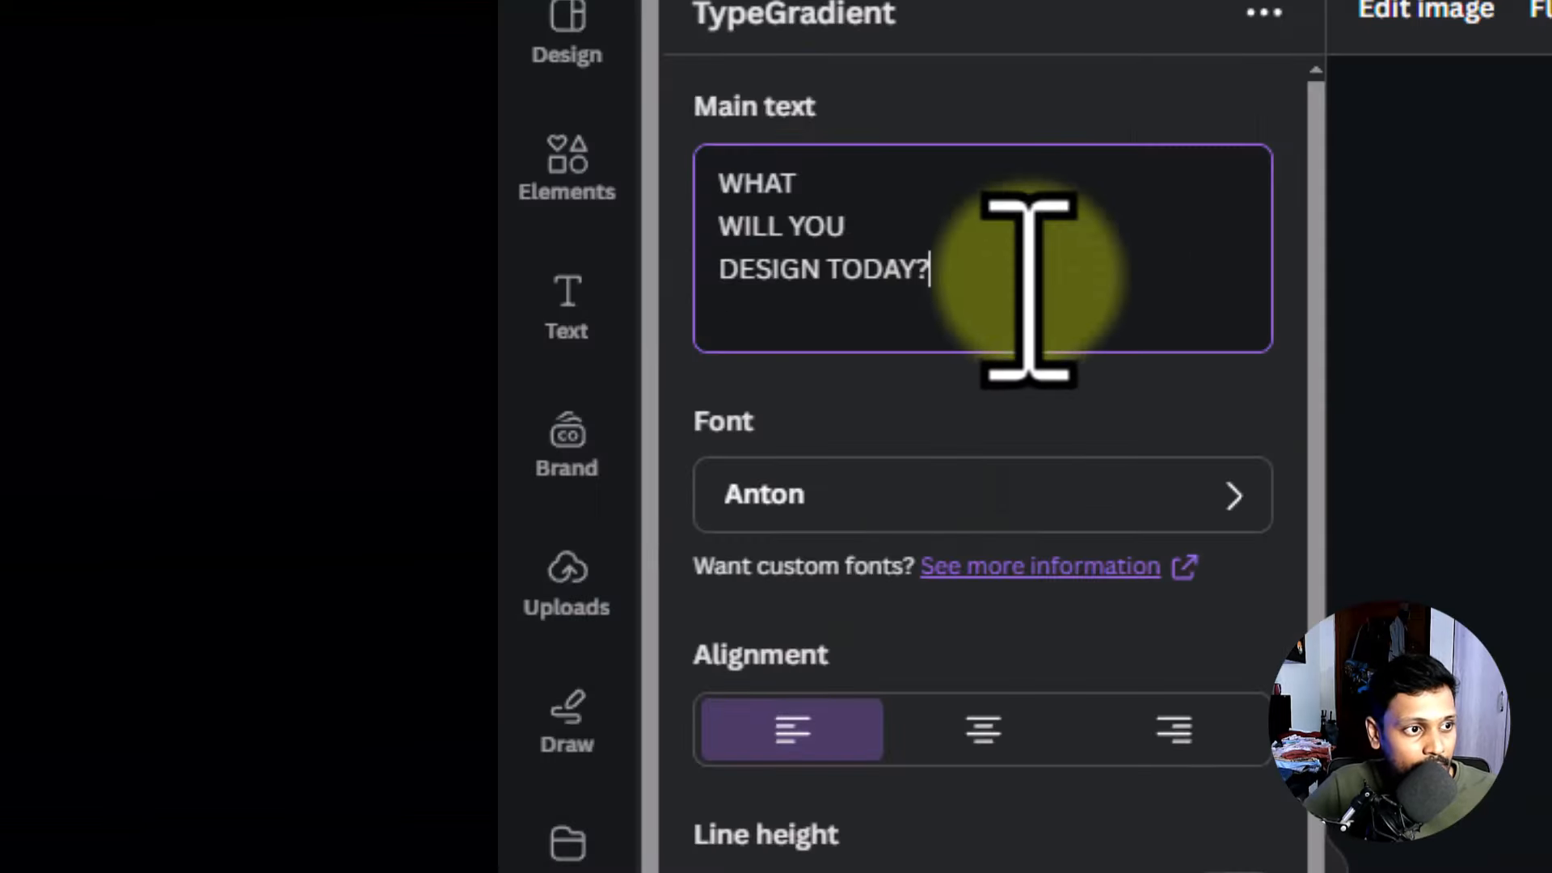
key("ctrl+a")
type("FANTASTIC DAY")
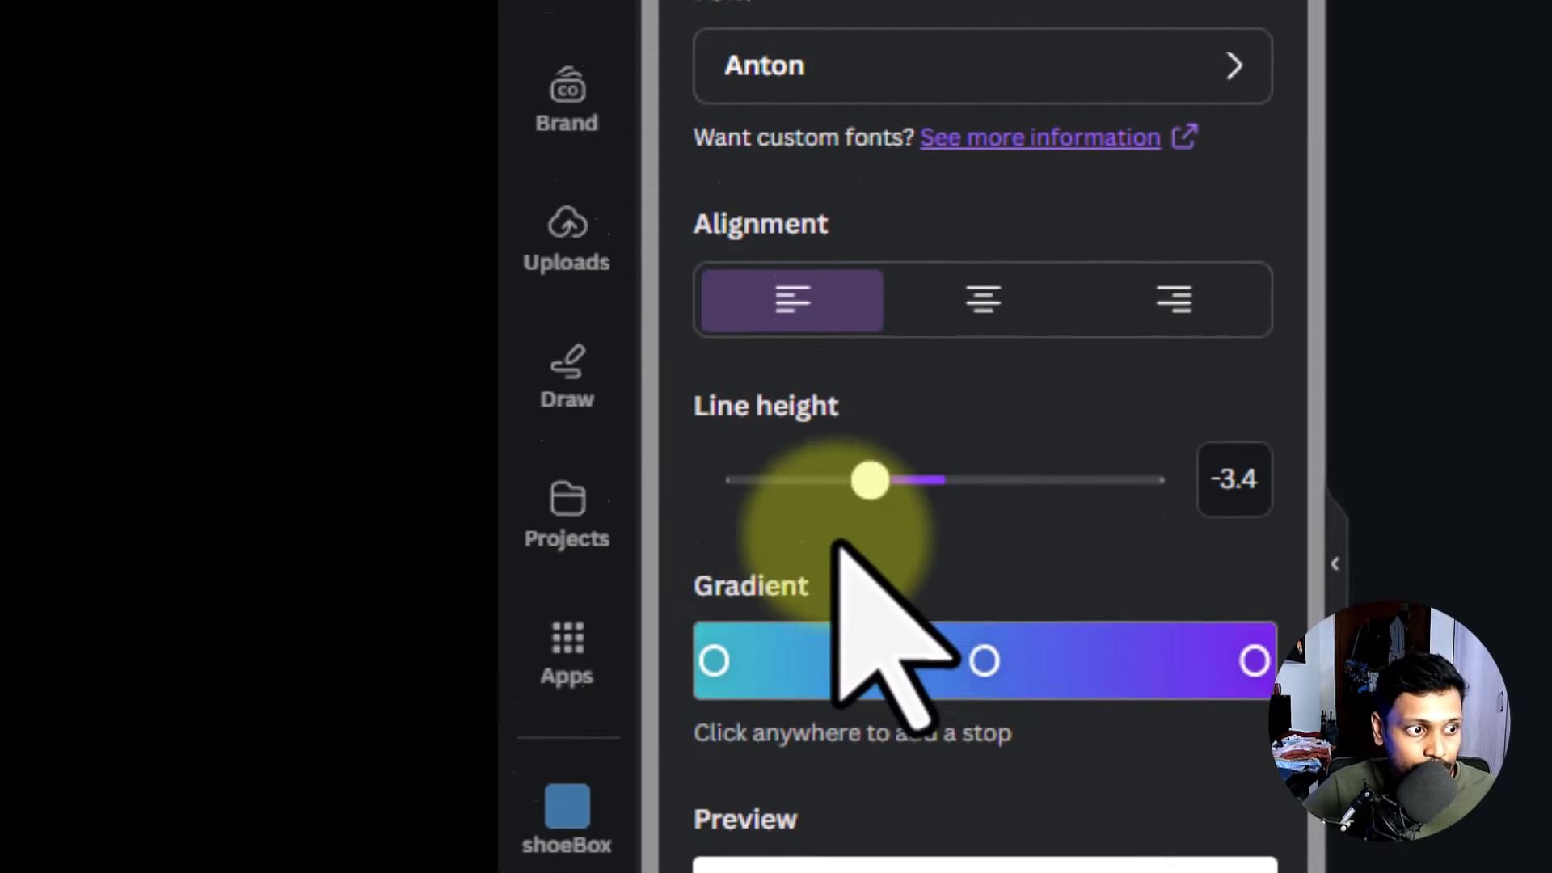
left_click_drag(868, 825, 1000, 824)
left_click_drag(1000, 308, 883, 307)
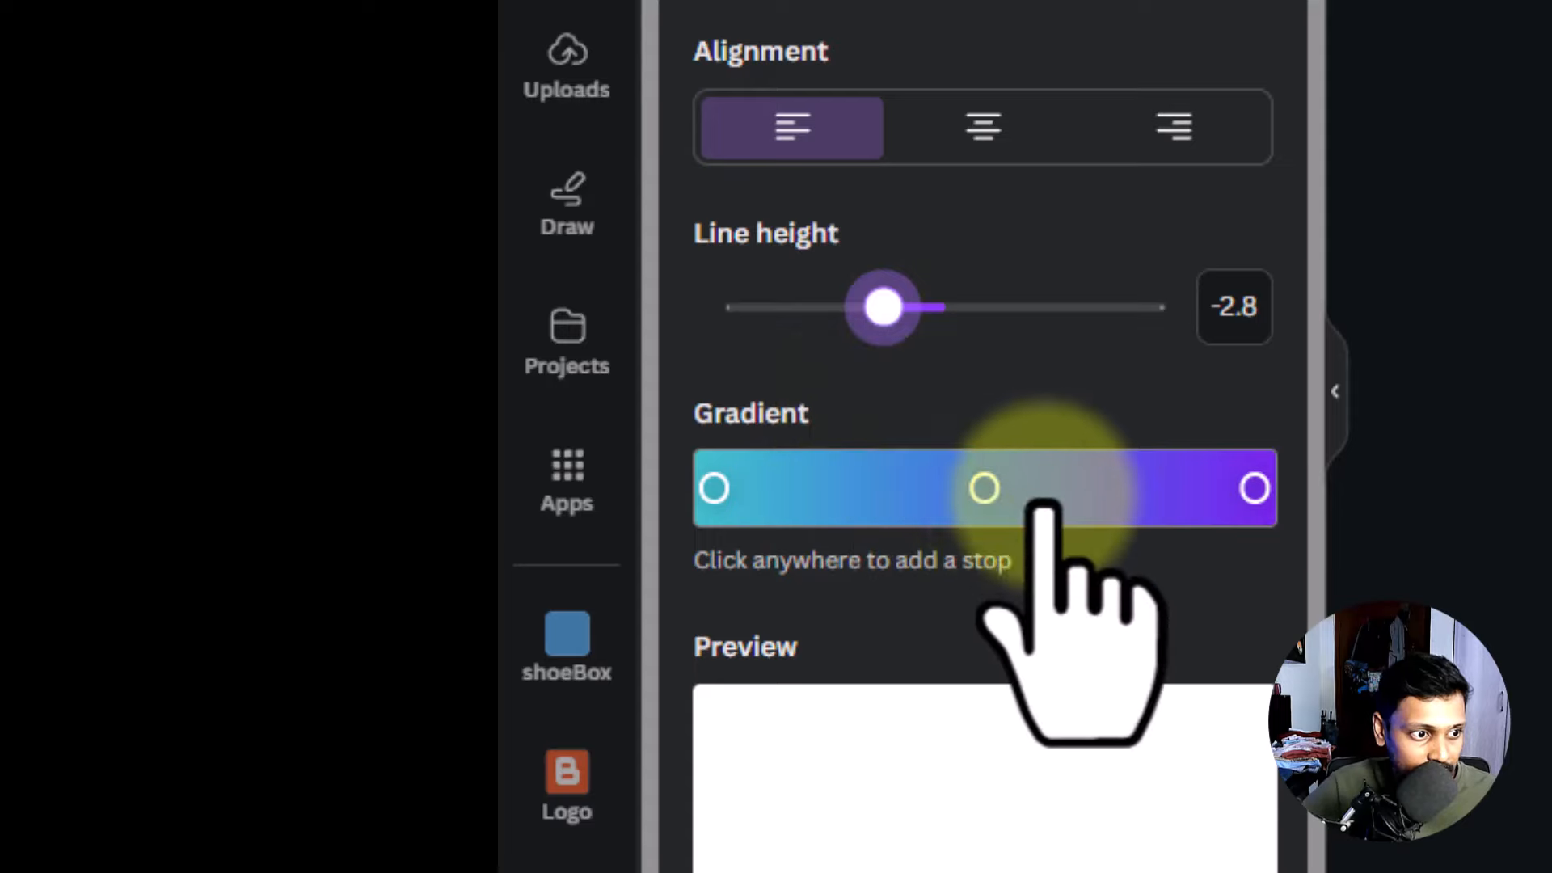
- Add two colour stops to the TypeGradient gradient, one on each side of the middle stop, and colour the second pink #f14caf
left_click(853, 488)
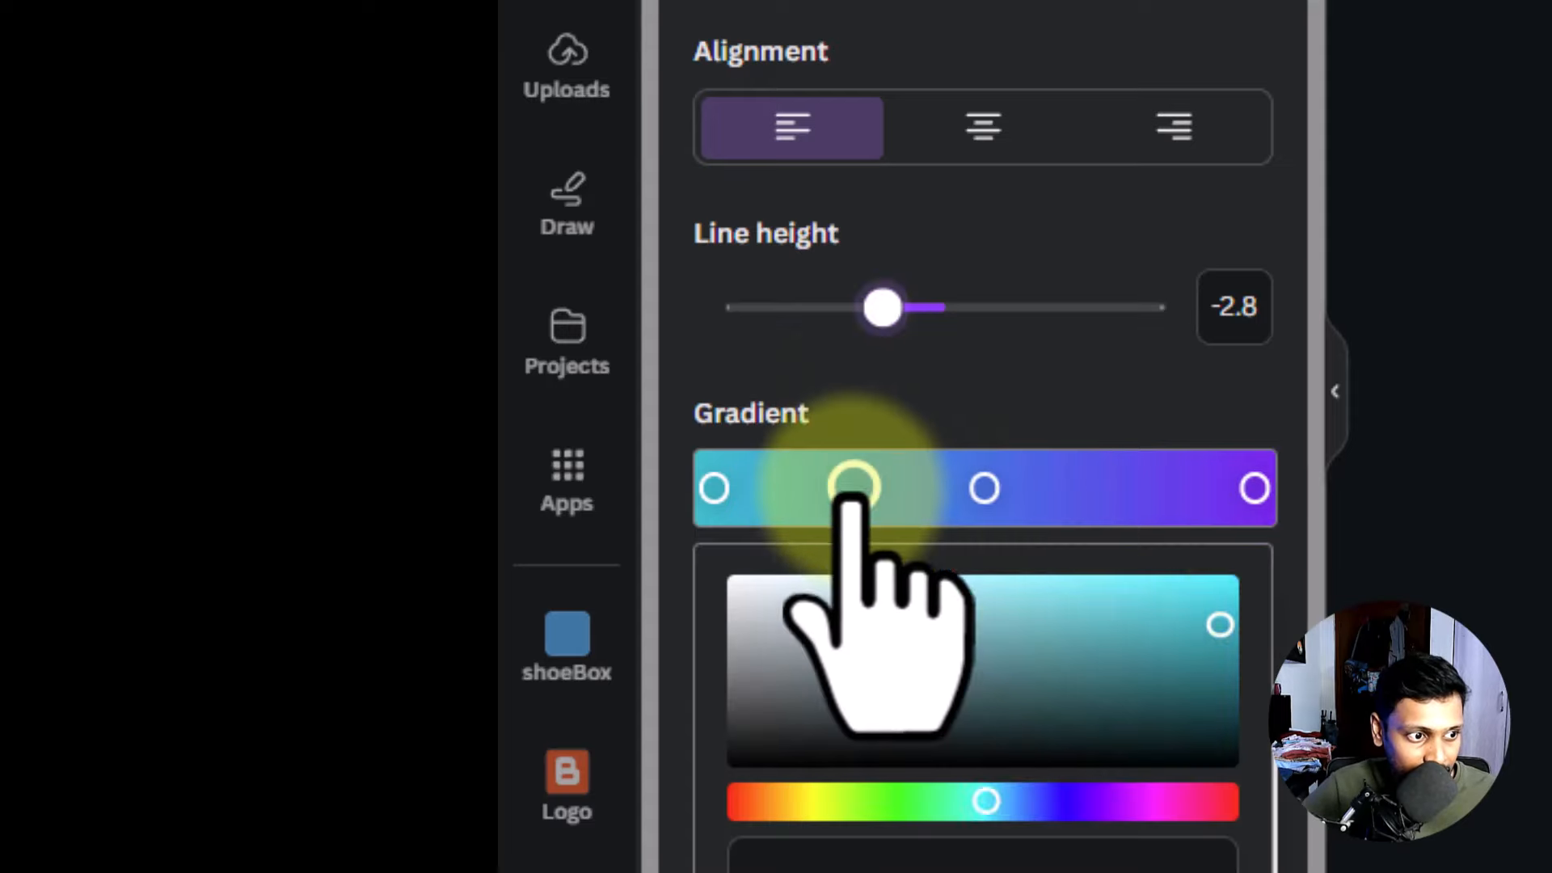
left_click(1130, 488)
left_click_drag(1047, 691, 1088, 720)
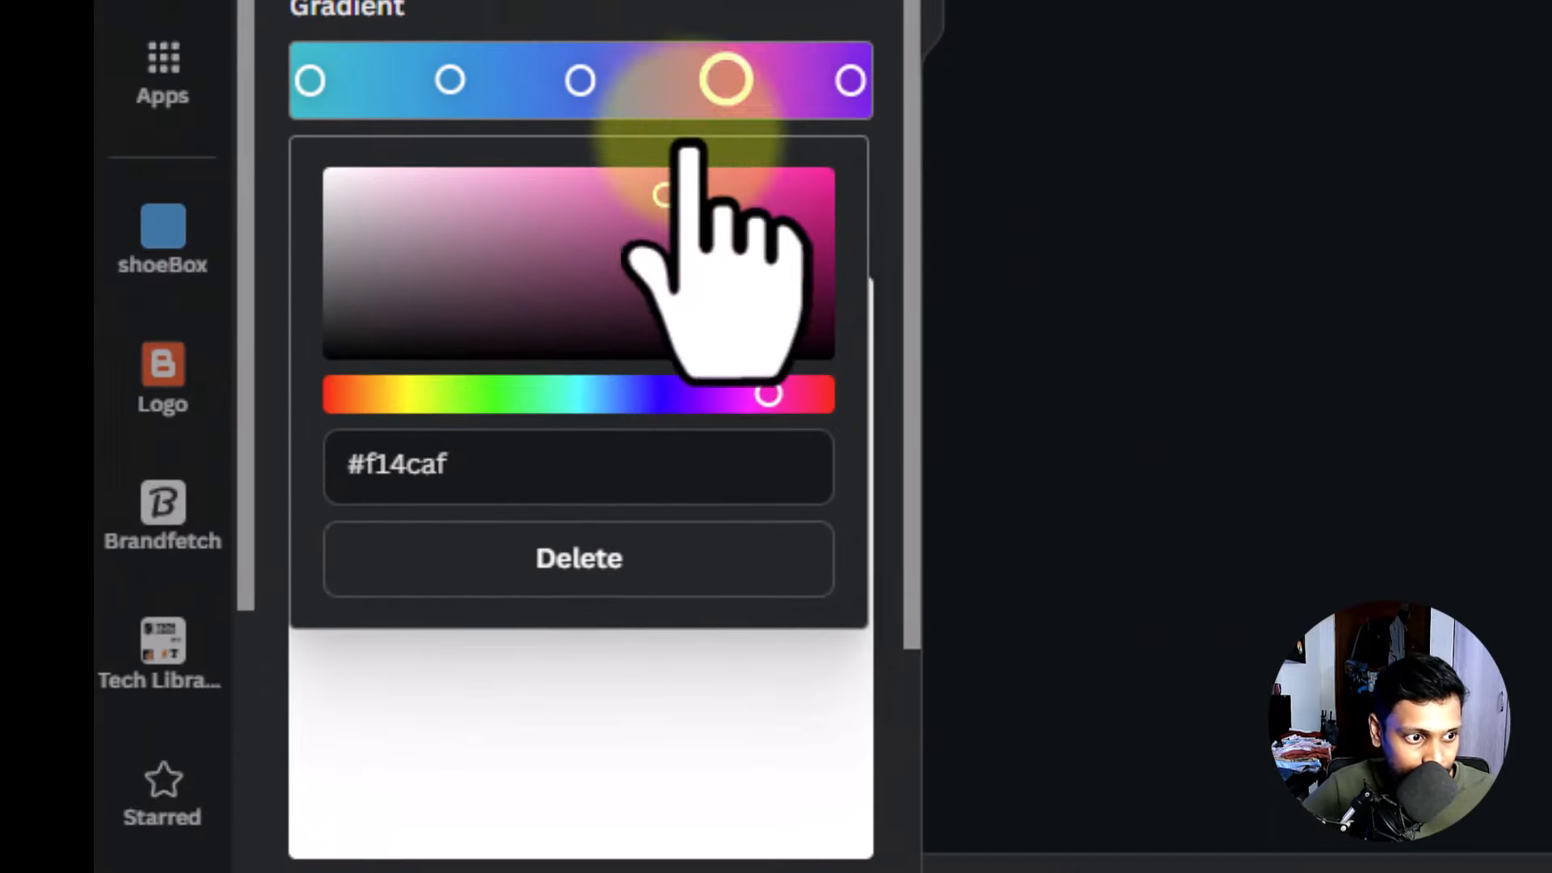
left_click(735, 6)
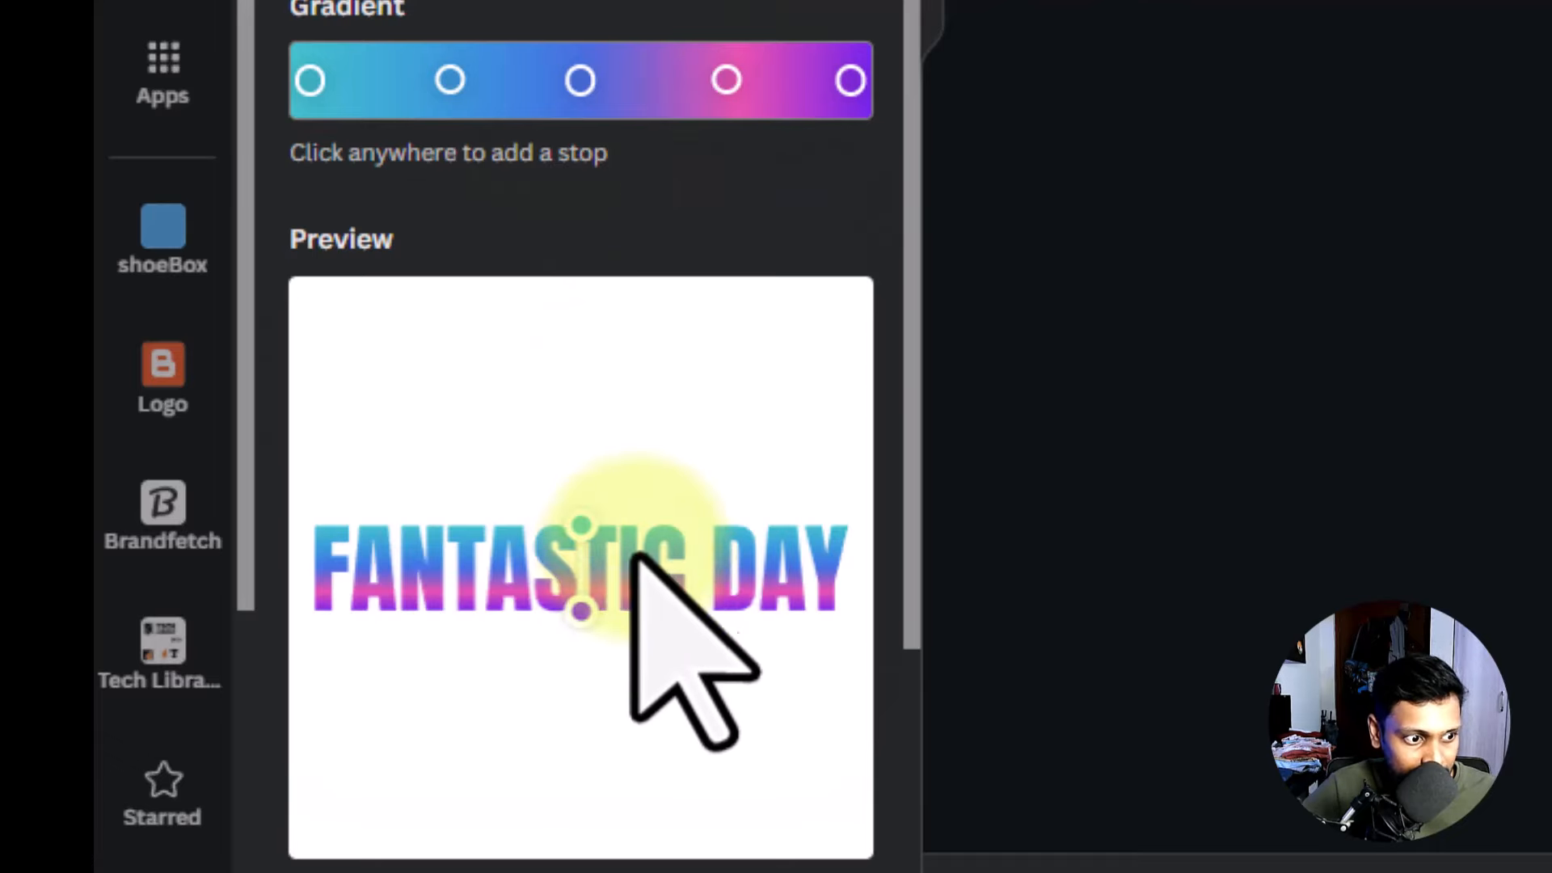
- Add the "FANTASTIC DAY" gradient text to the design, move it below the gradient square and enlarge it
scroll(700, 453, "down", 4)
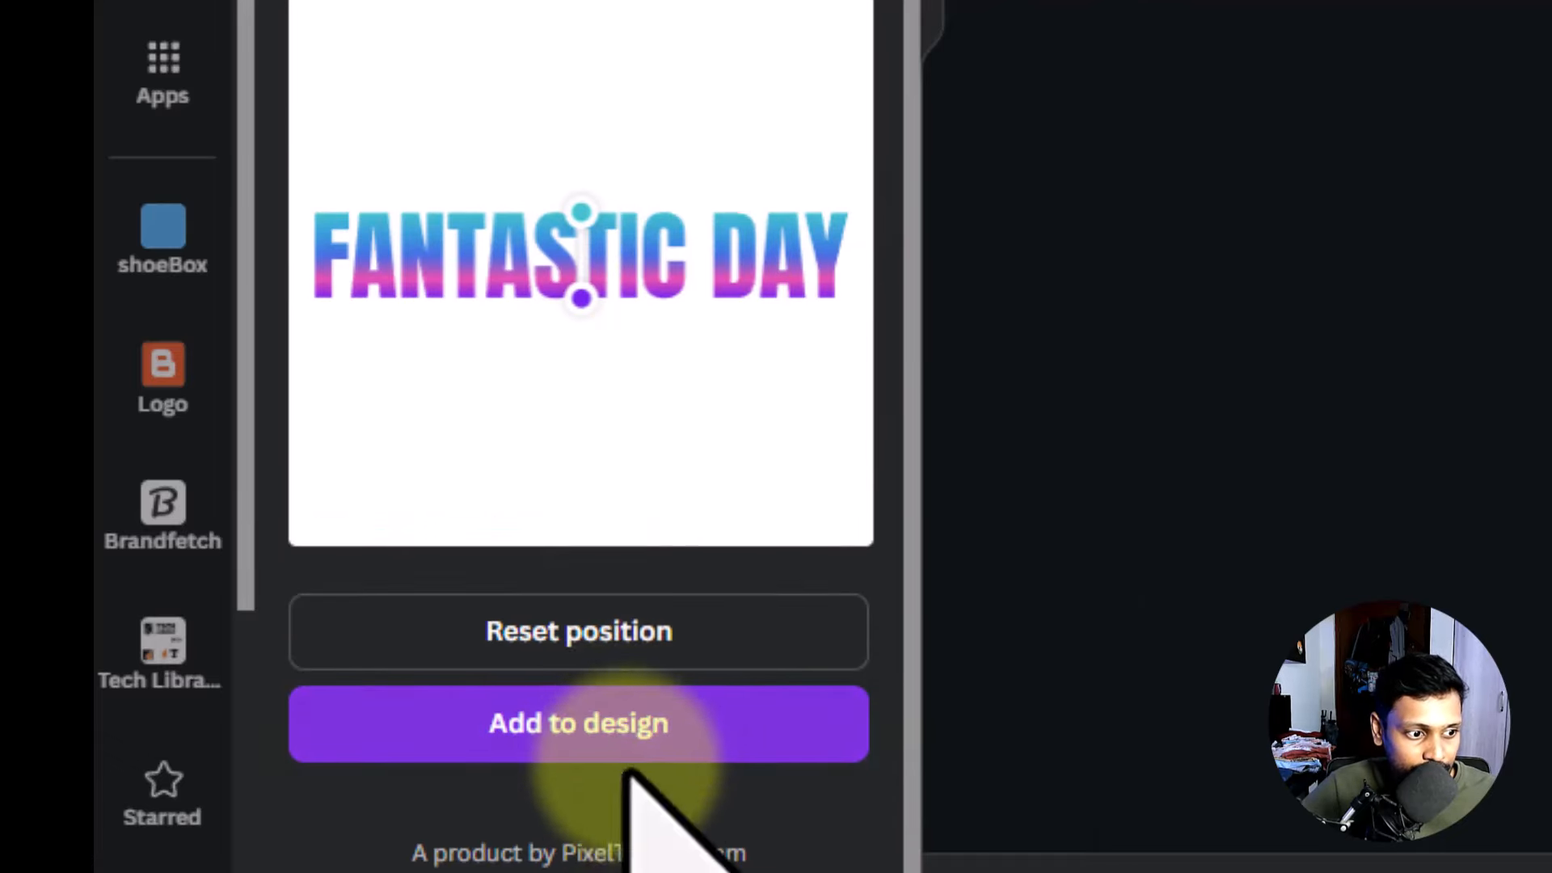
left_click(646, 732)
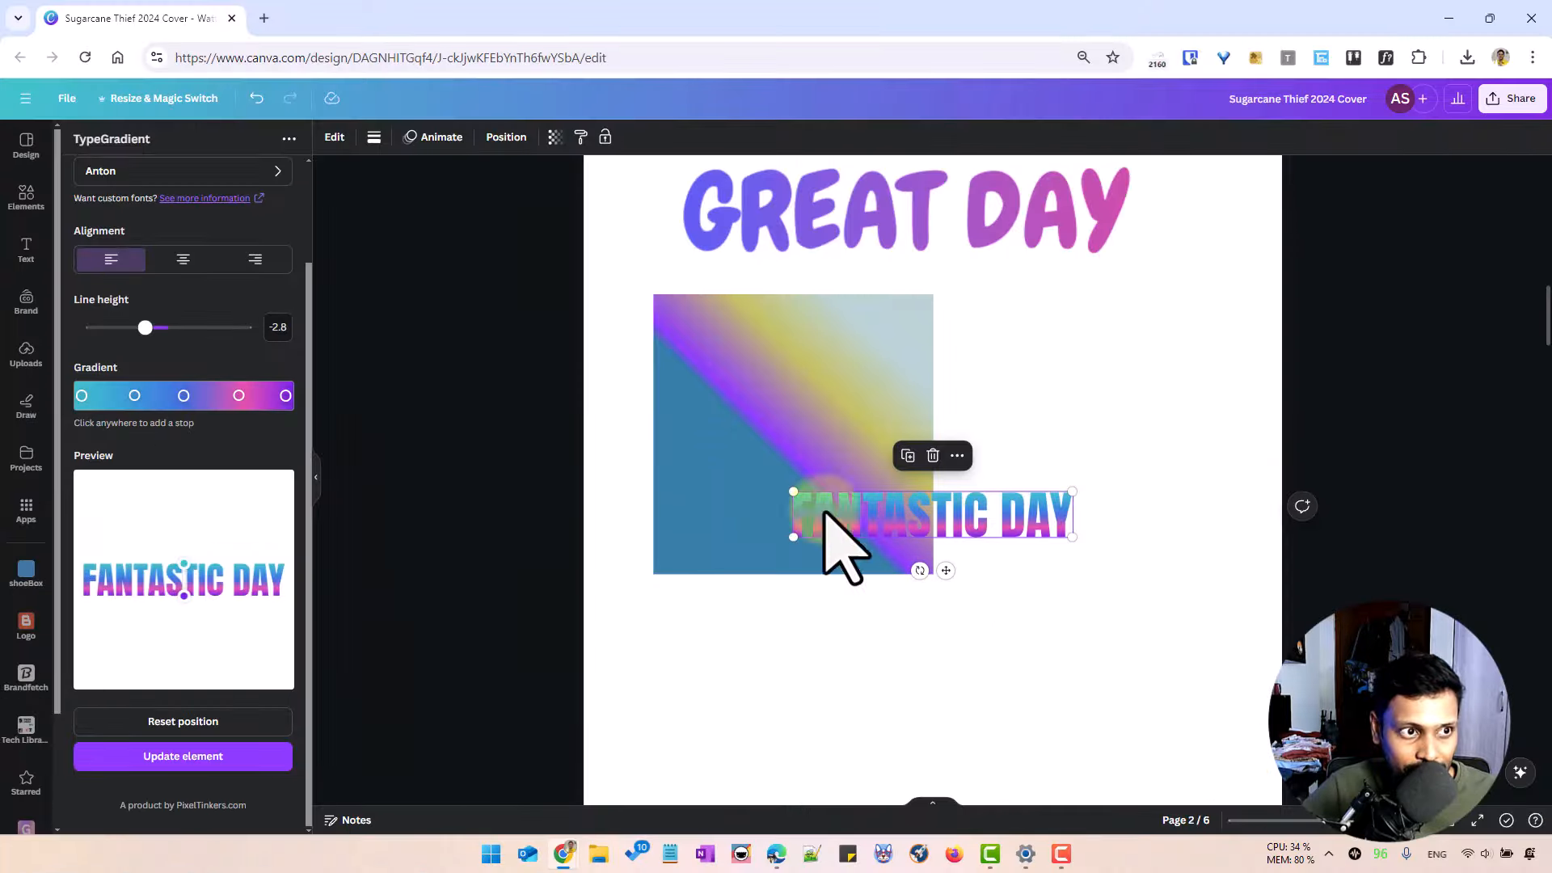
left_click_drag(770, 659, 691, 646)
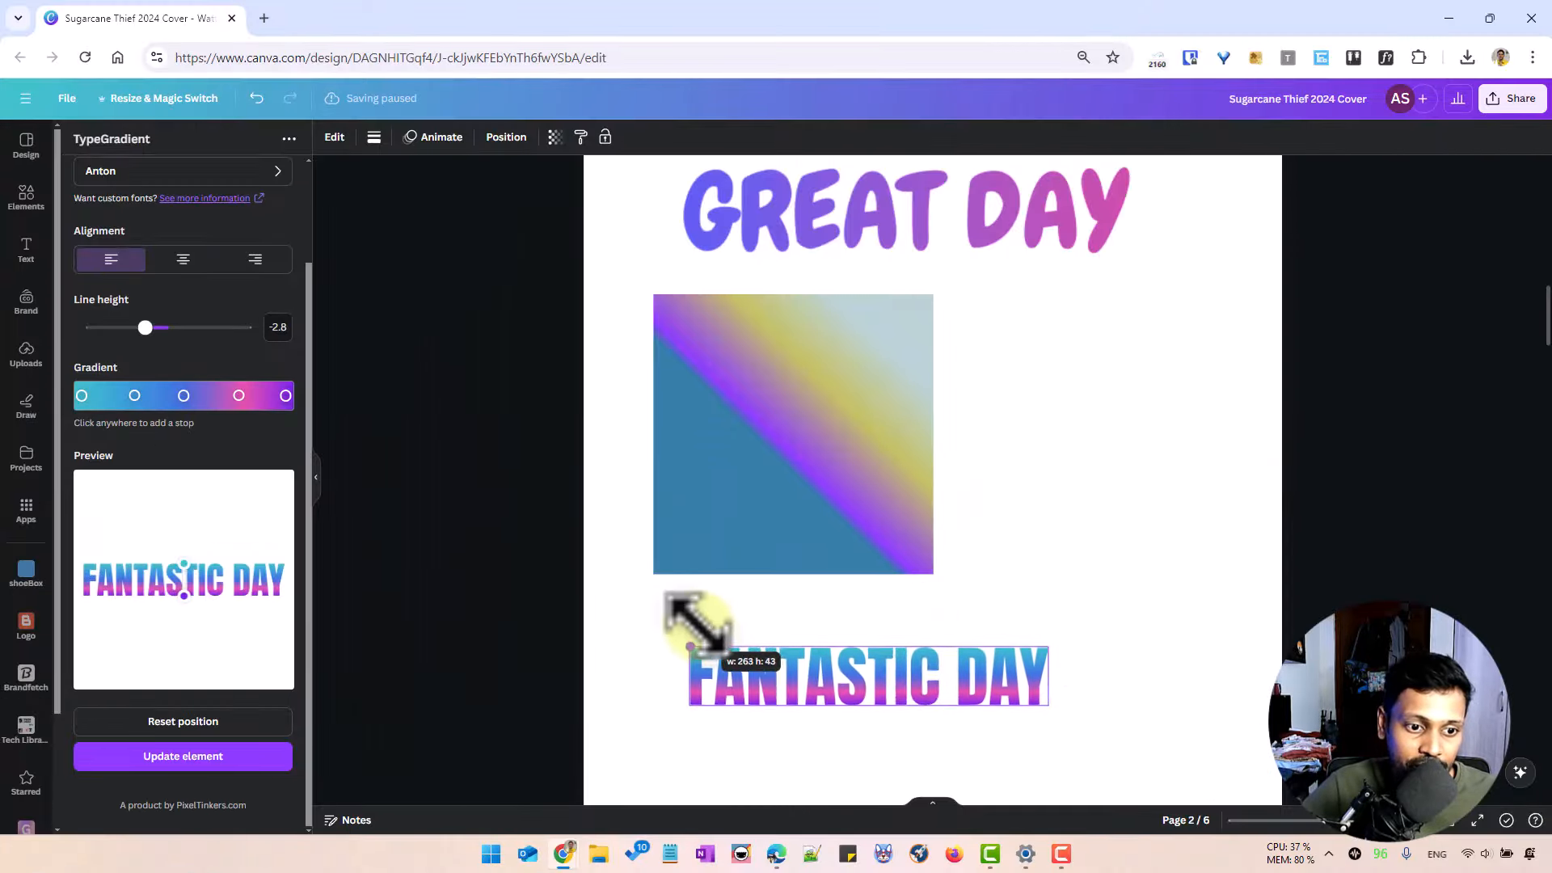
left_click_drag(1049, 707, 1143, 737)
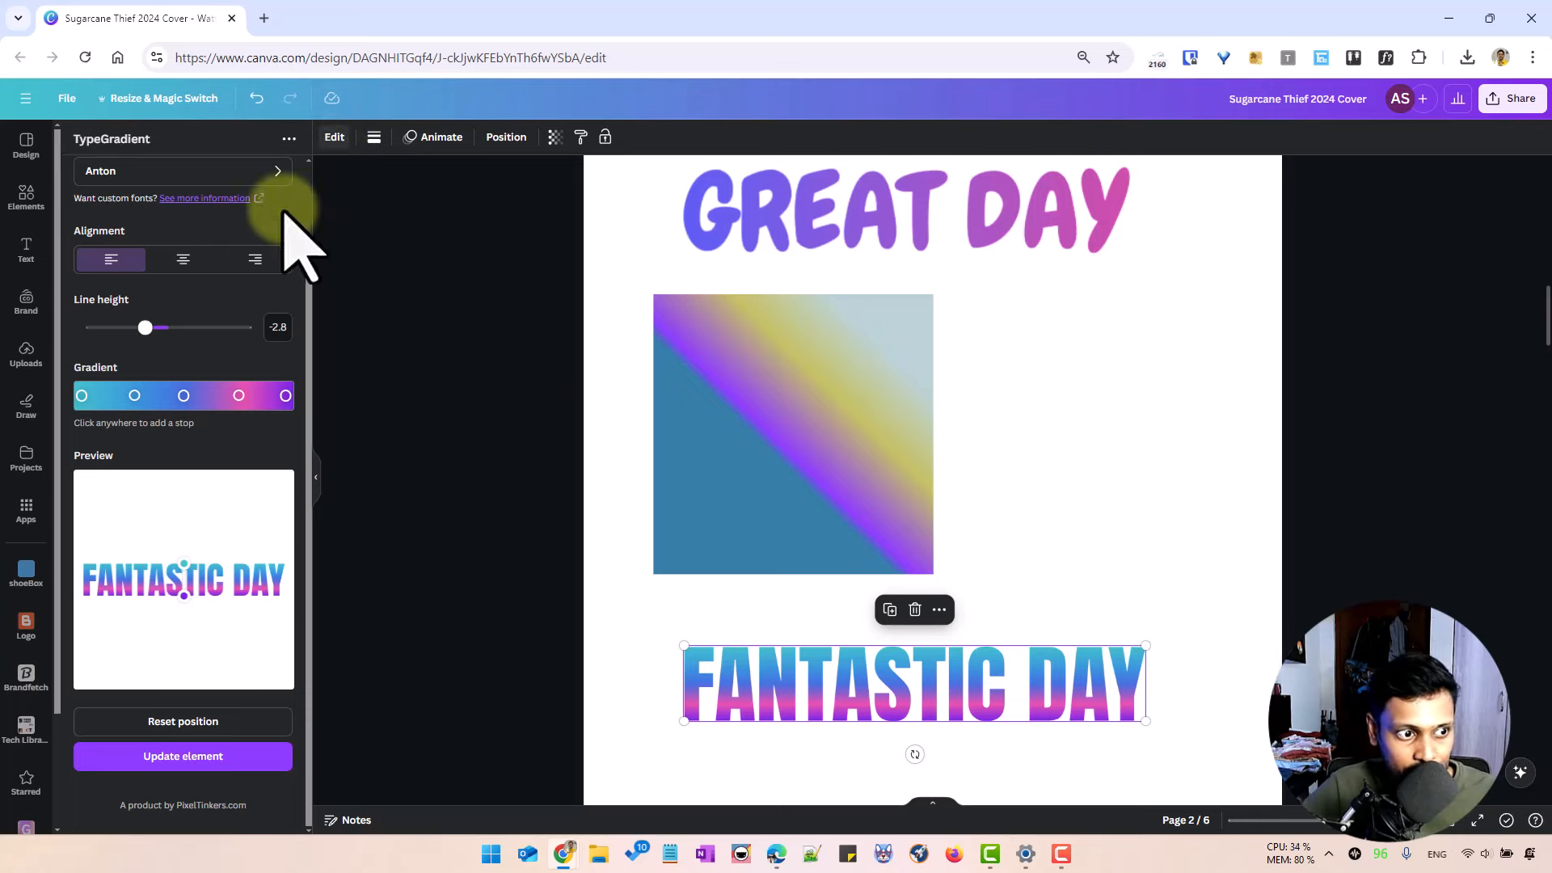
- Reselect the "FANTASTIC DAY" lettering, angle its gradient by moving a handle in the preview, and update the element
scroll(217, 461, "up", 3)
left_click(363, 444)
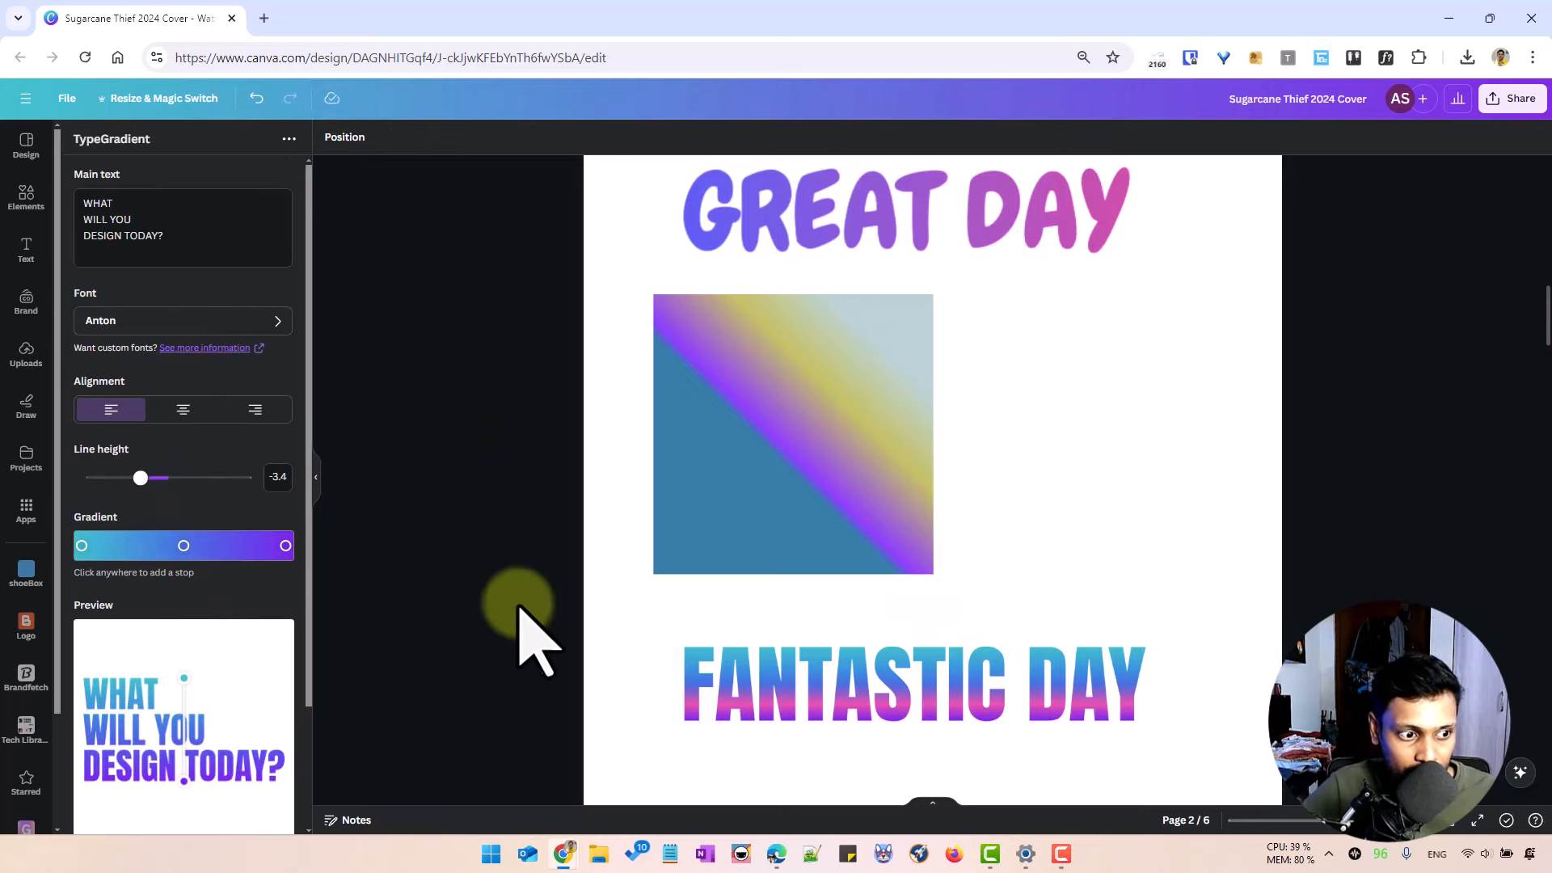
left_click(797, 711)
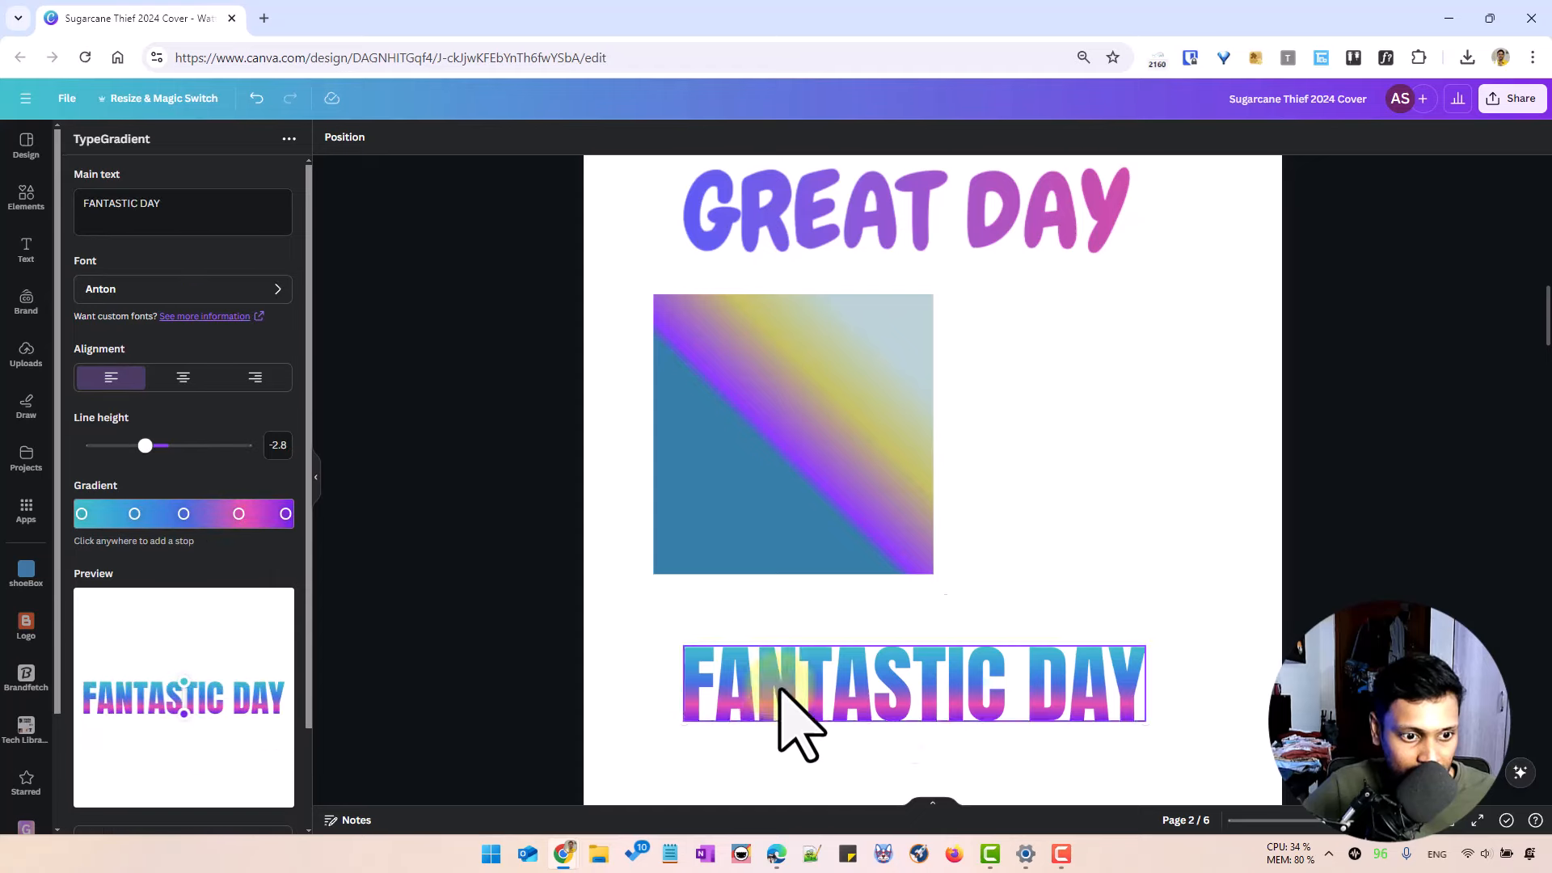
scroll(184, 670, "down", 2)
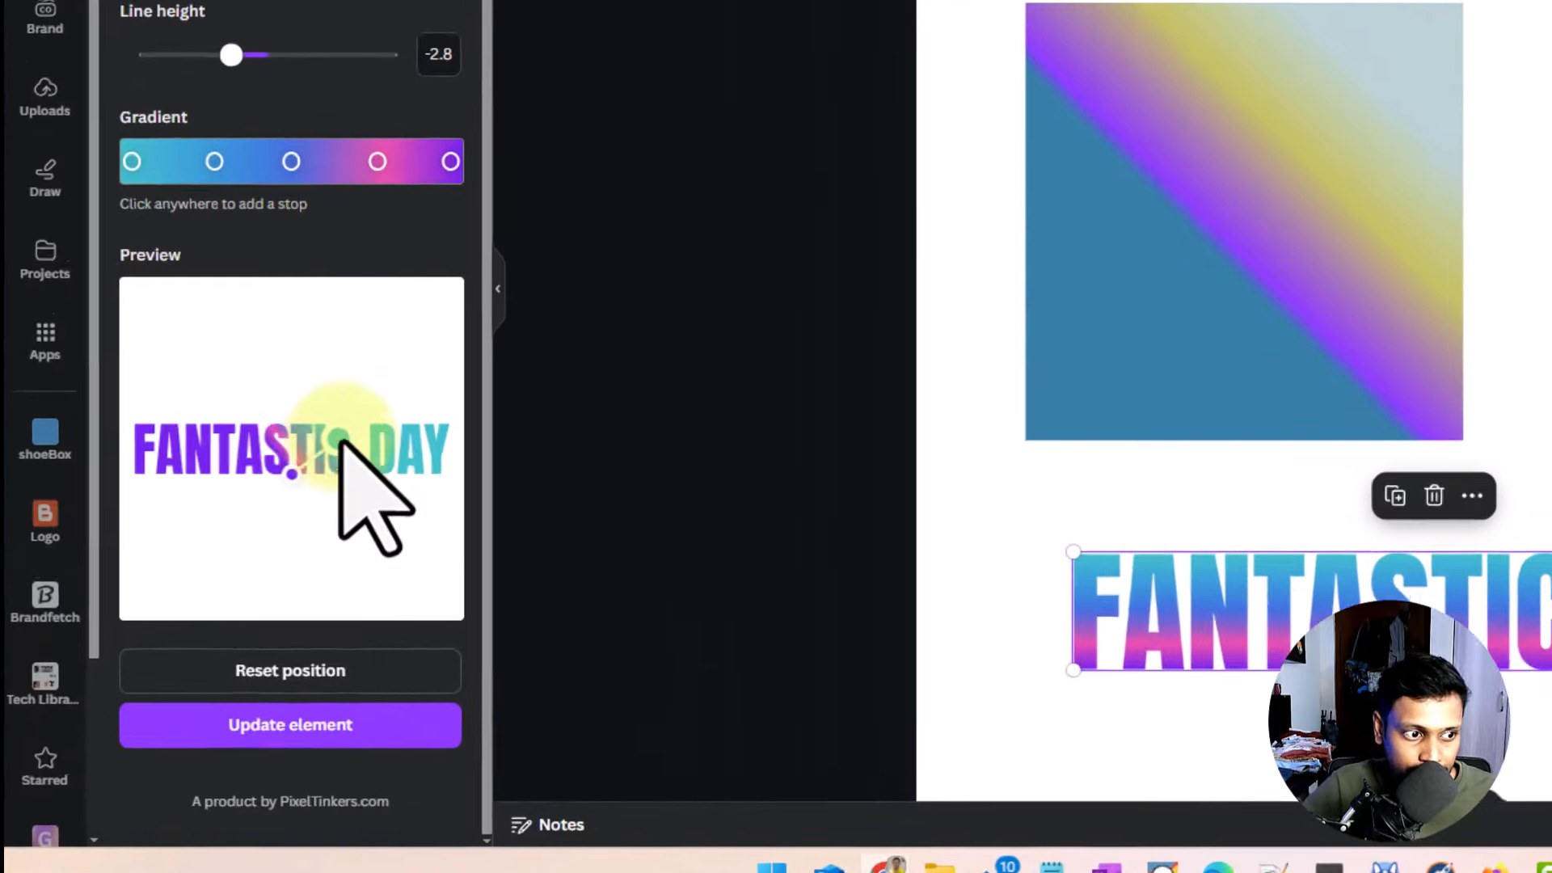
left_click_drag(339, 441, 323, 522)
left_click(392, 702)
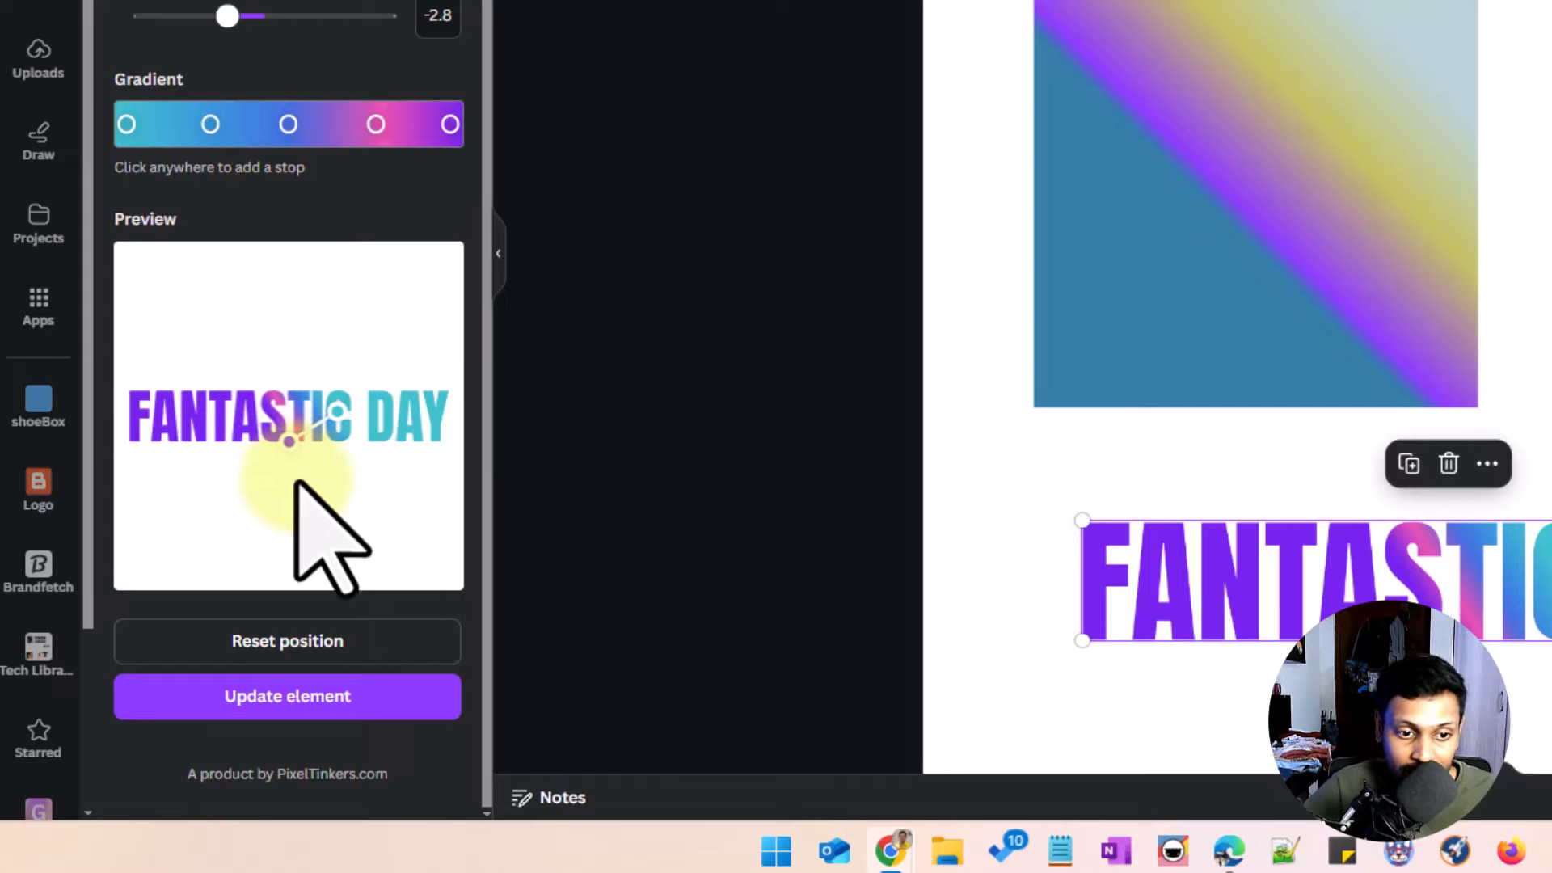
left_click(380, 697)
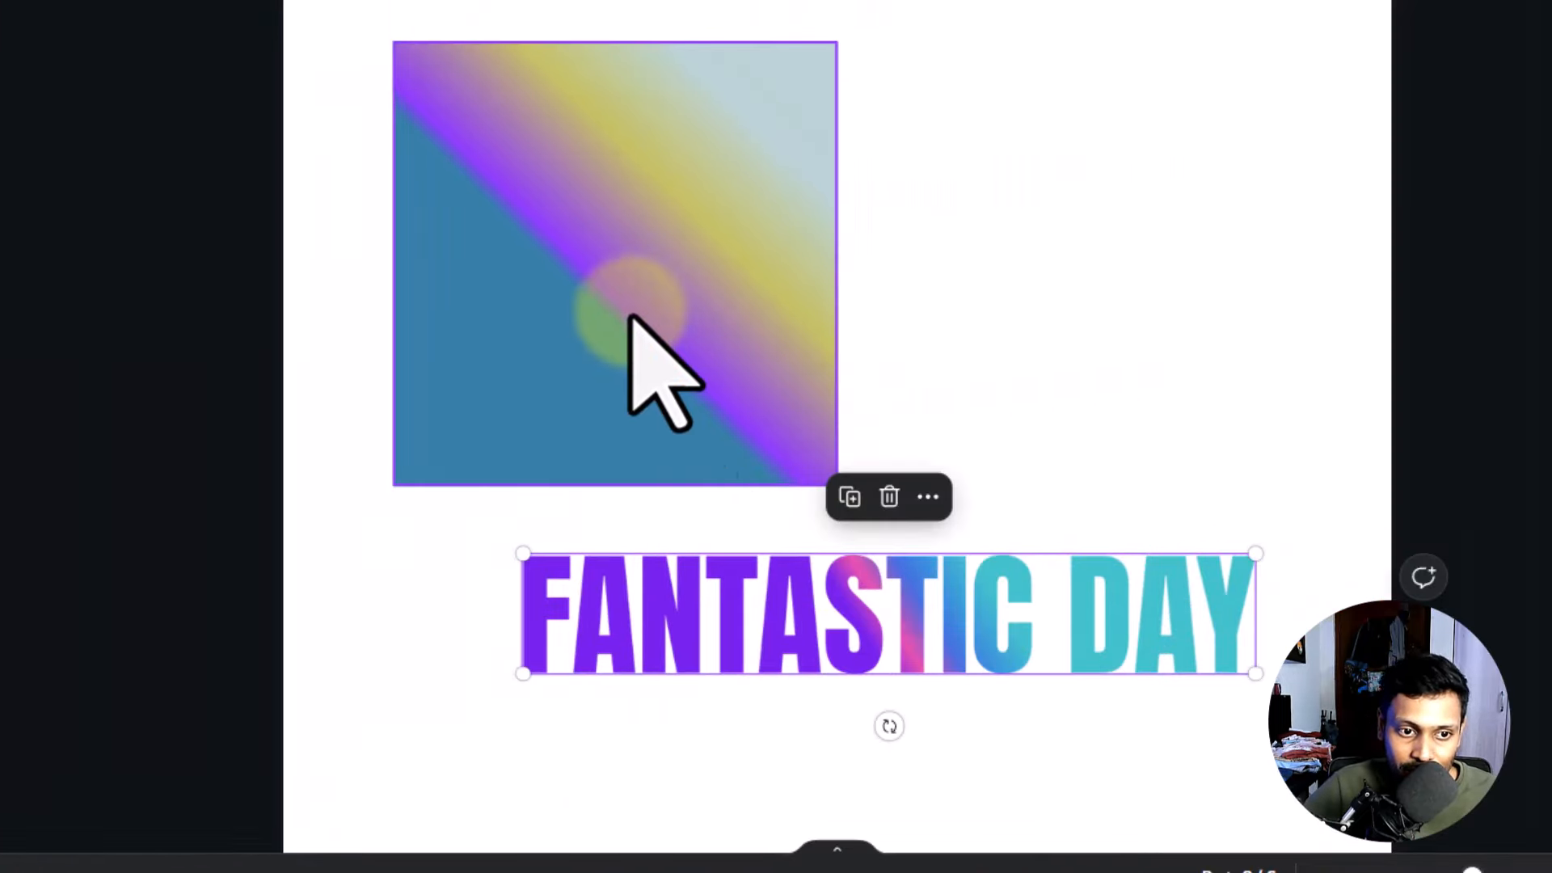
- Delete the gradient square from page 2 and enlarge and reposition the "FANTASTIC DAY" lettering beneath "HAVE A GREAT DAY"
left_click(1268, 243)
key("Delete")
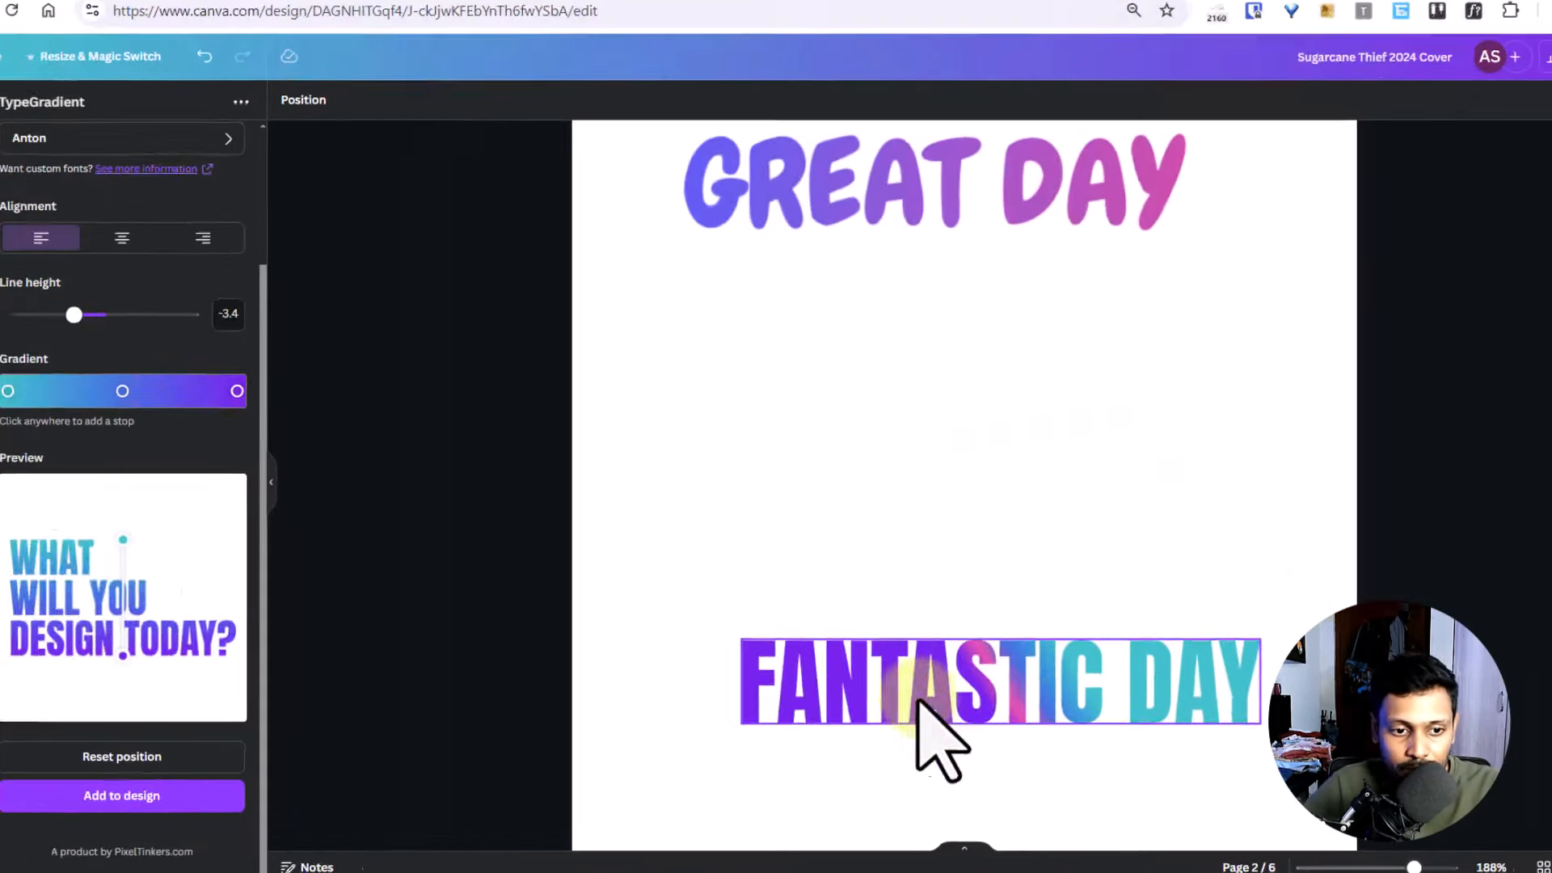
left_click(920, 702)
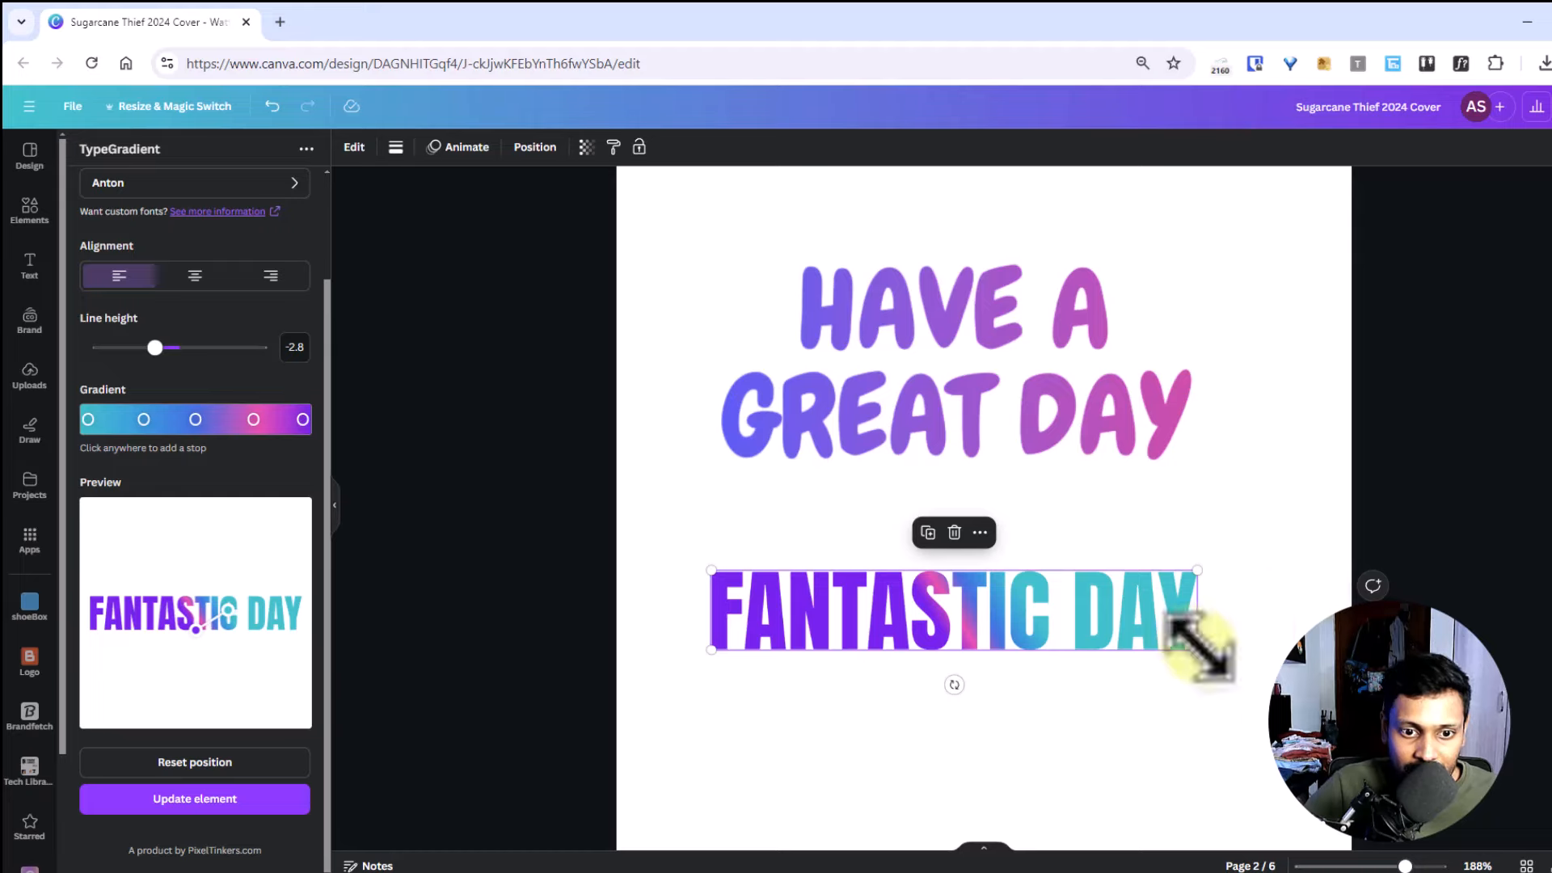
left_click_drag(1199, 647, 1137, 582)
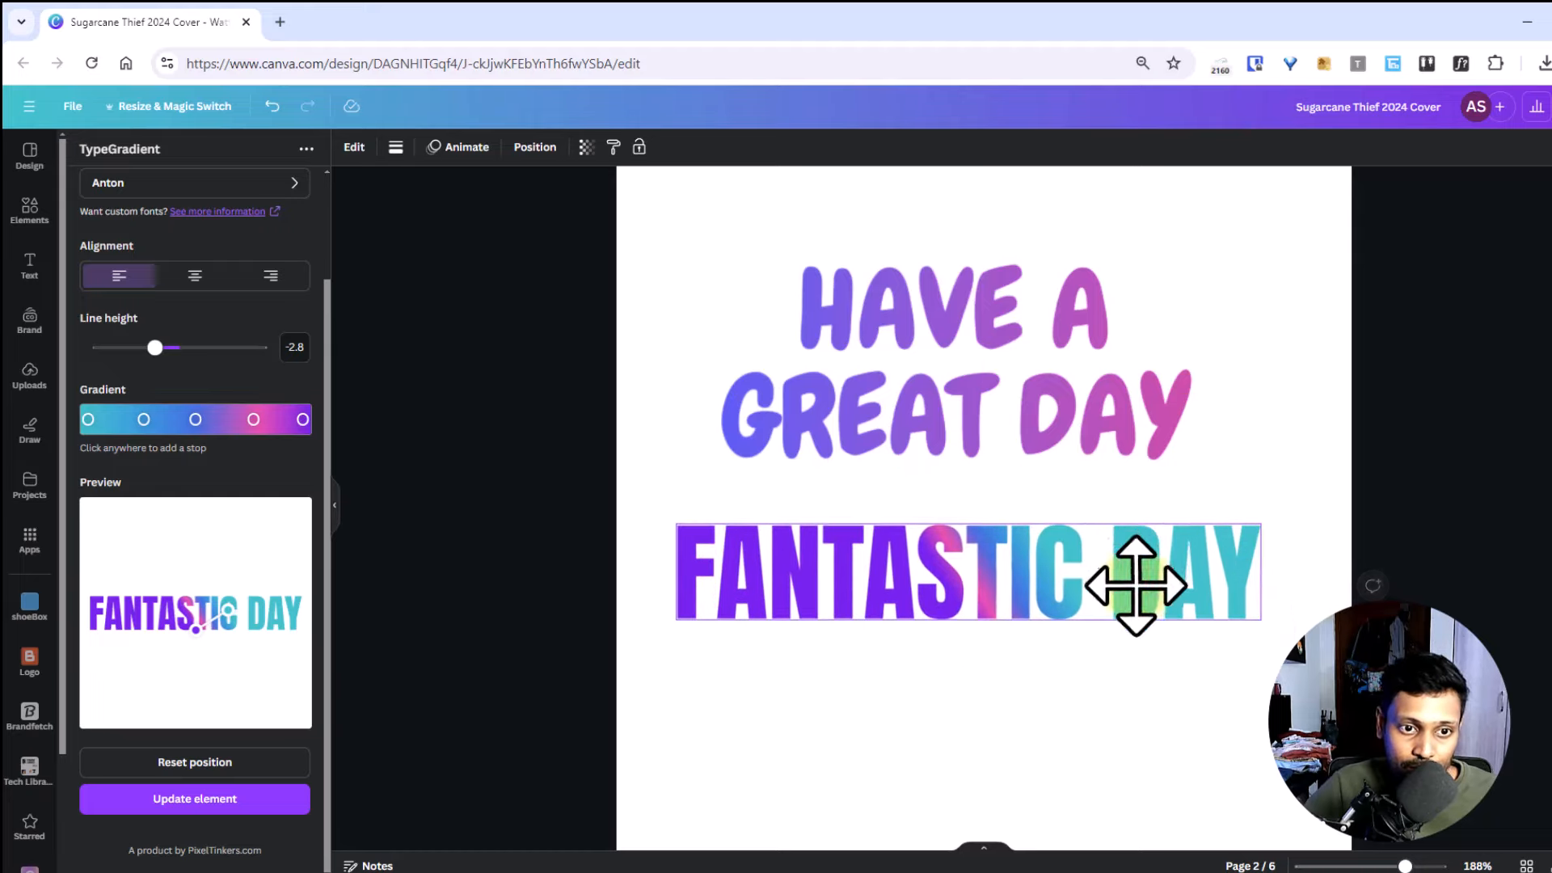
left_click(1059, 380)
left_click_drag(1060, 381, 1096, 392)
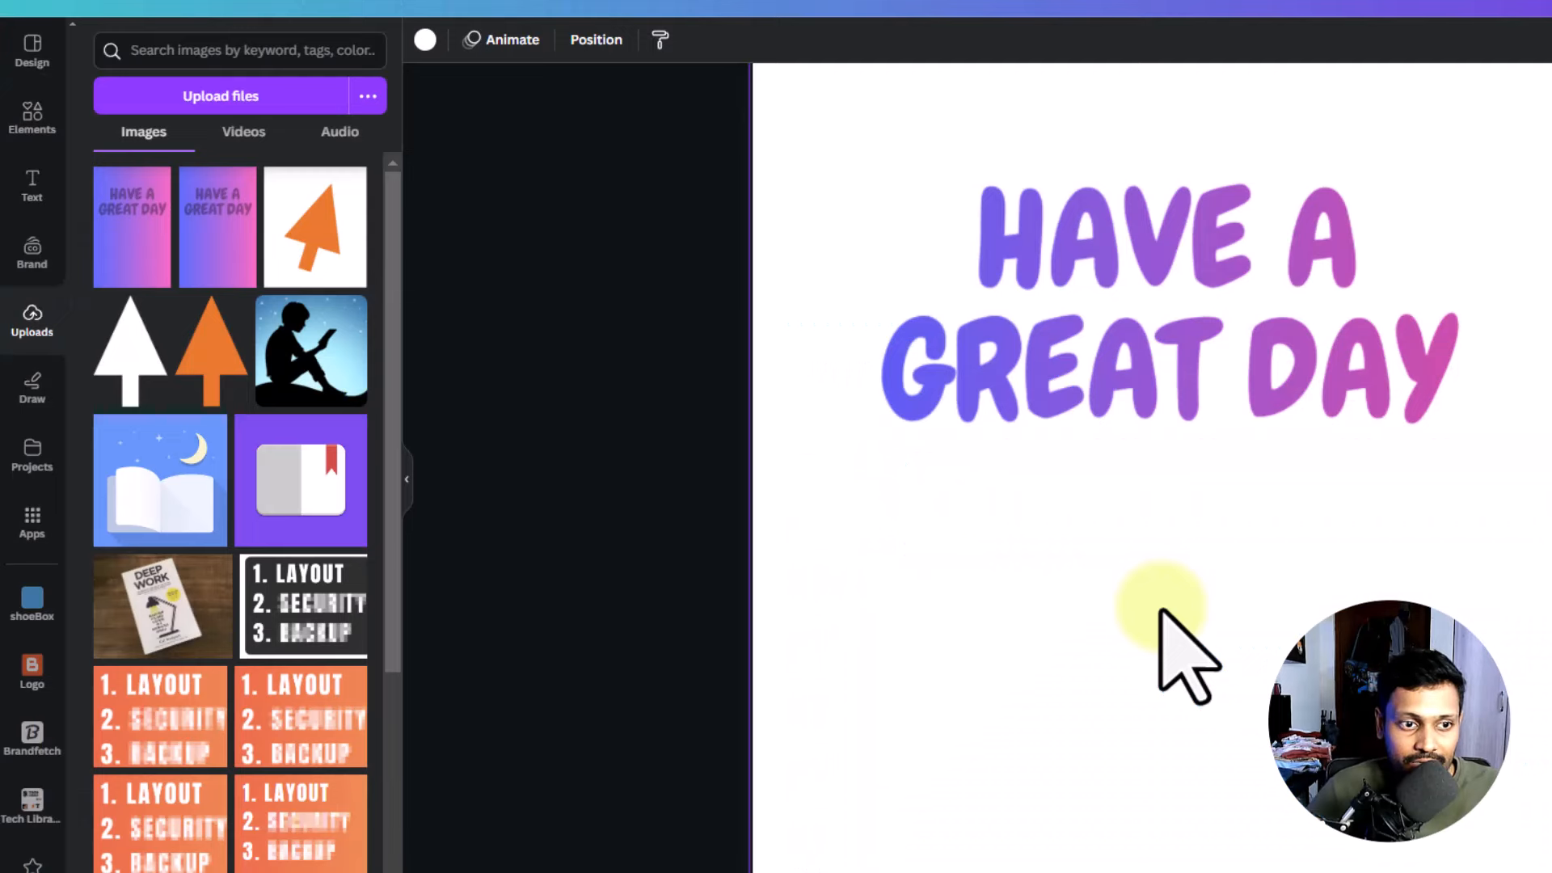
- Search the Canva apps for "GRADIENT" and open the Gradient Generator app
left_click(34, 526)
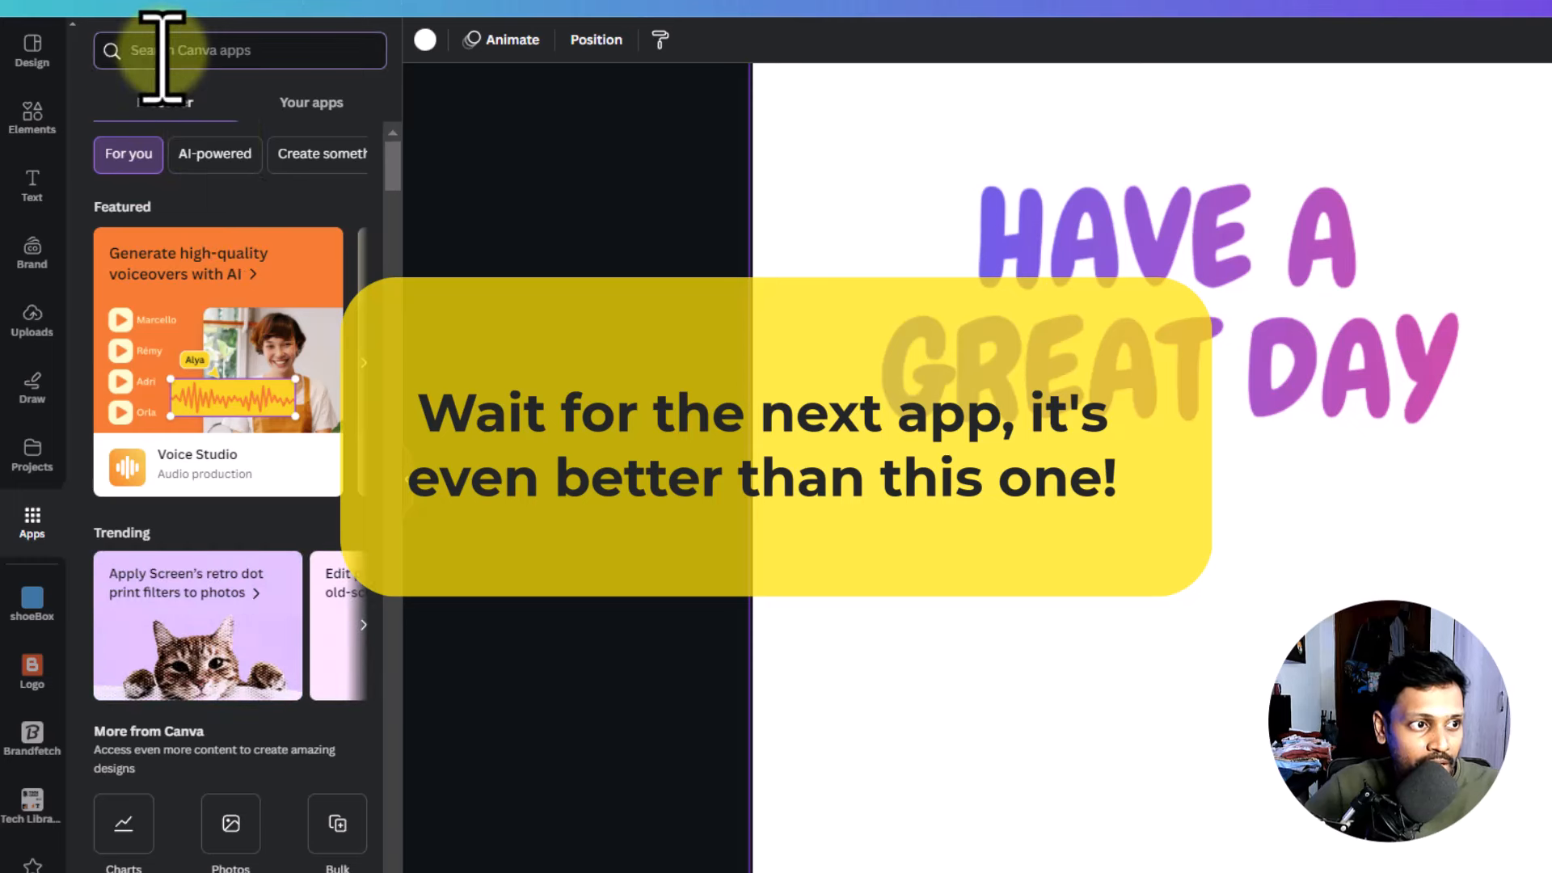
left_click(161, 57)
type("GRA")
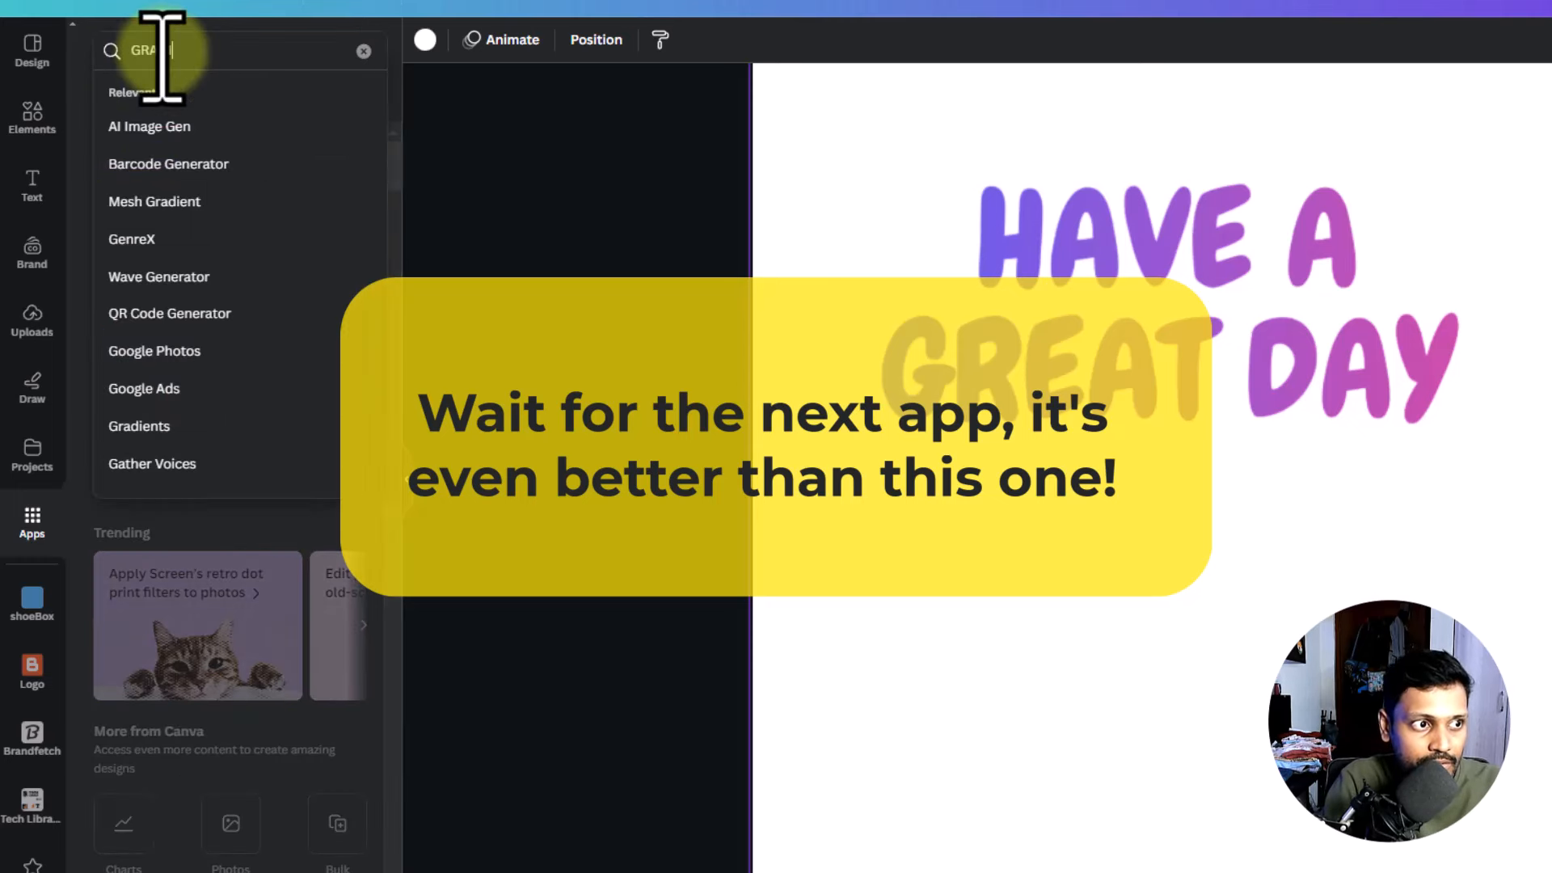
type("DIENT")
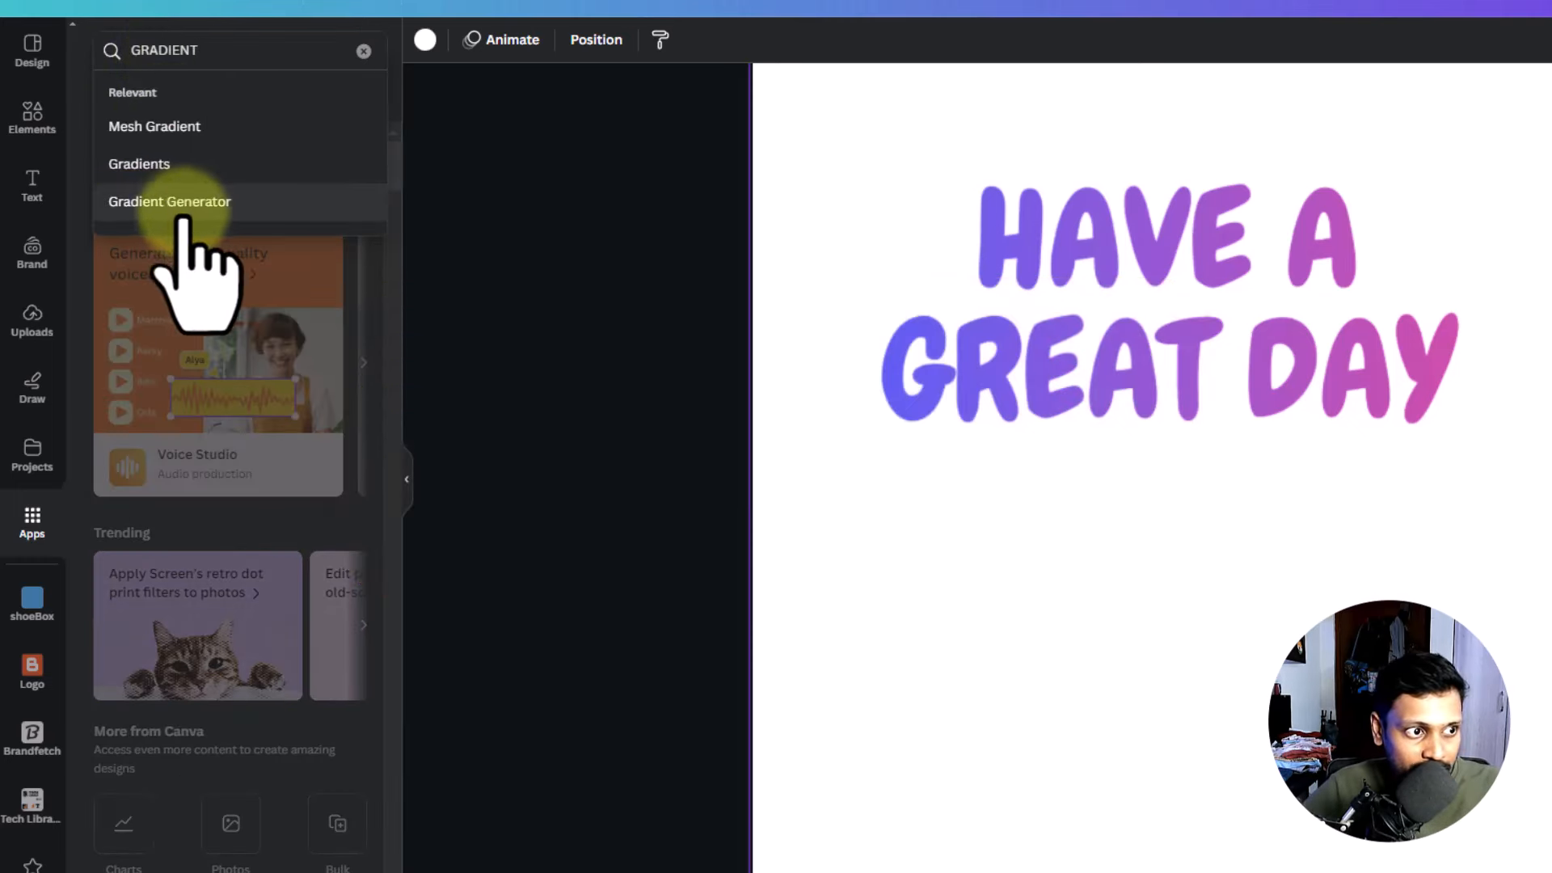
left_click(210, 206)
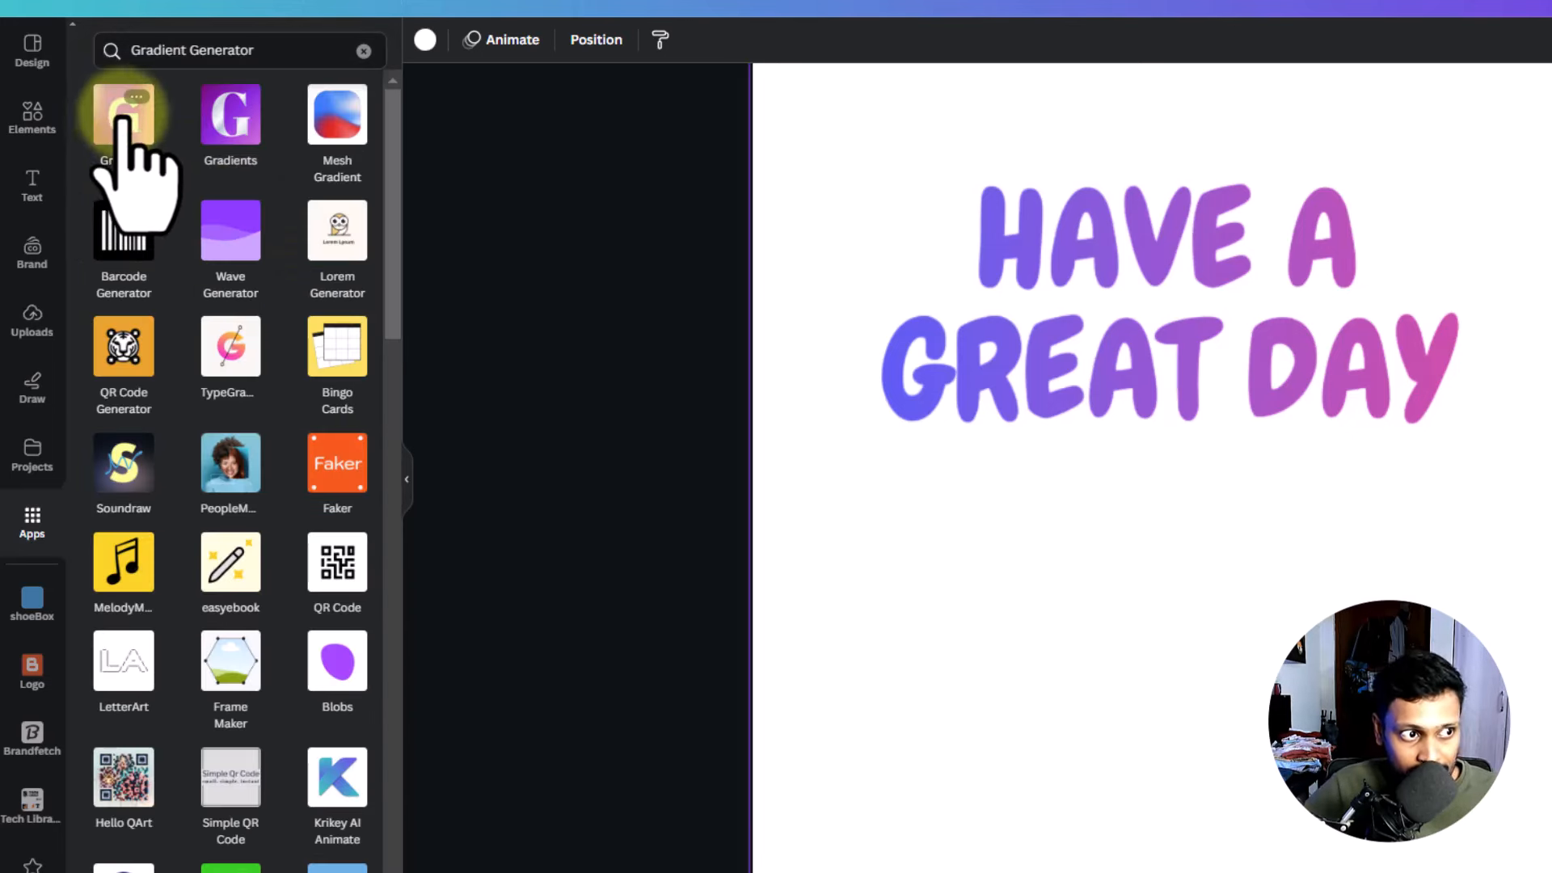
left_click(123, 114)
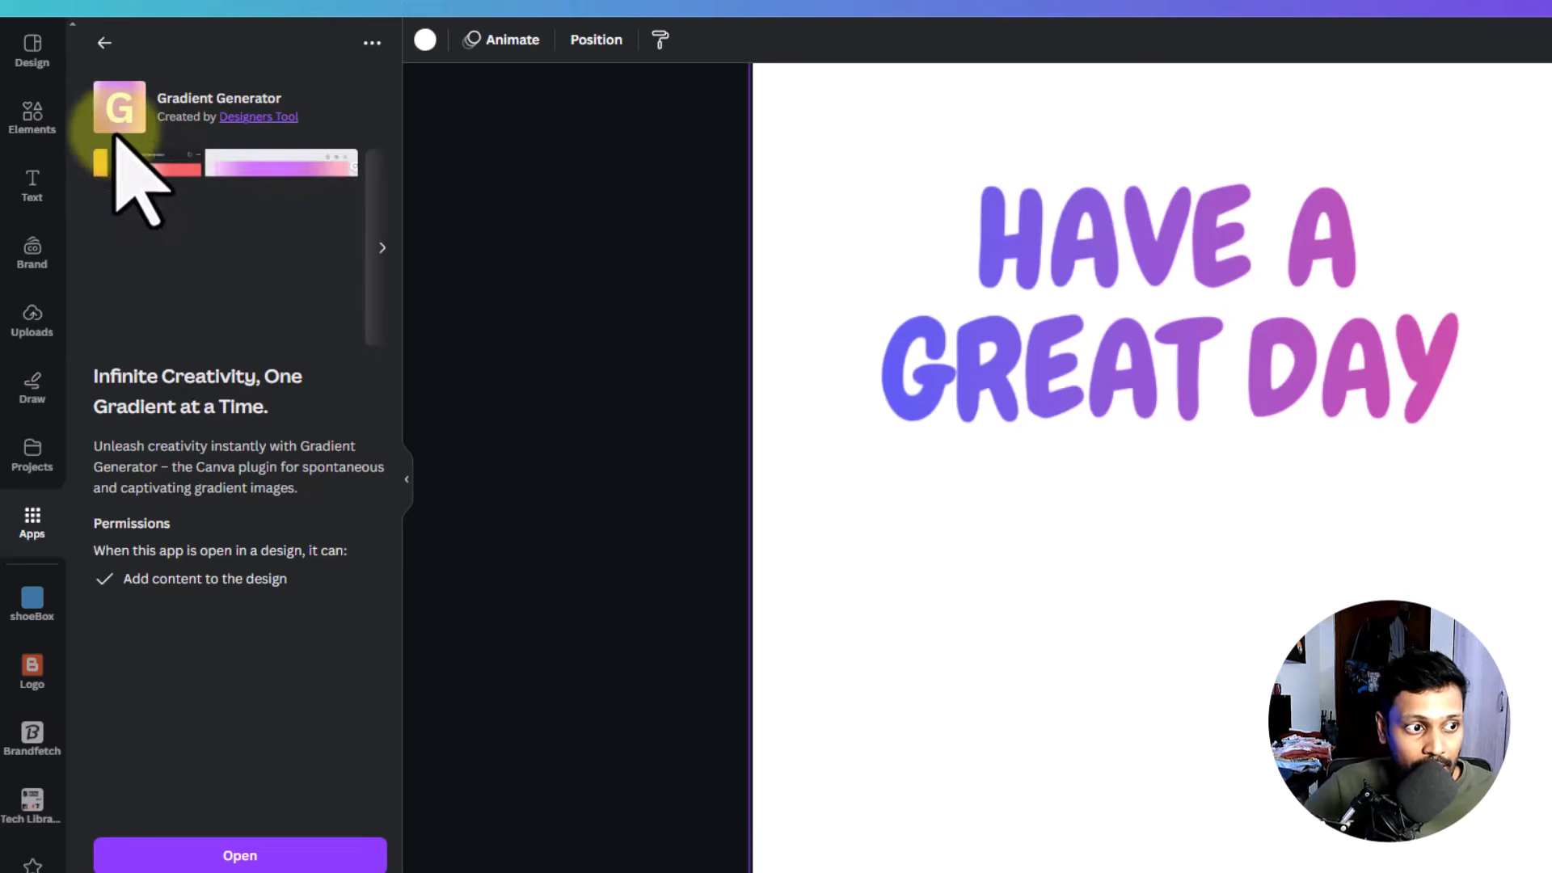
left_click(315, 853)
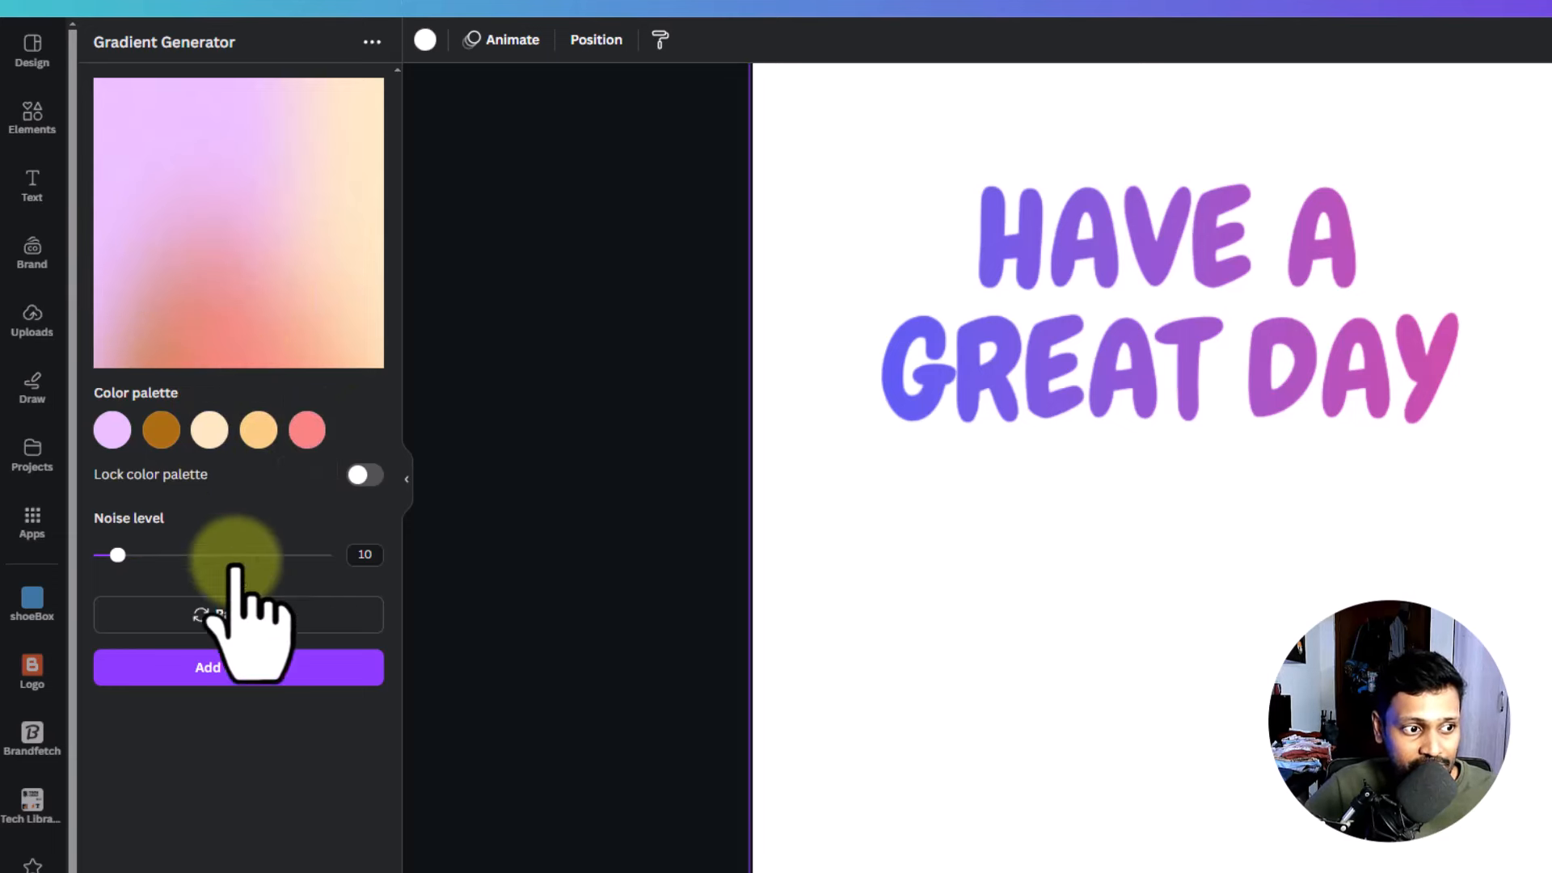
- Randomize the generated gradient, set the noise level to 9 and adjust the hue of the first palette colour
left_click(286, 619)
left_click(288, 619)
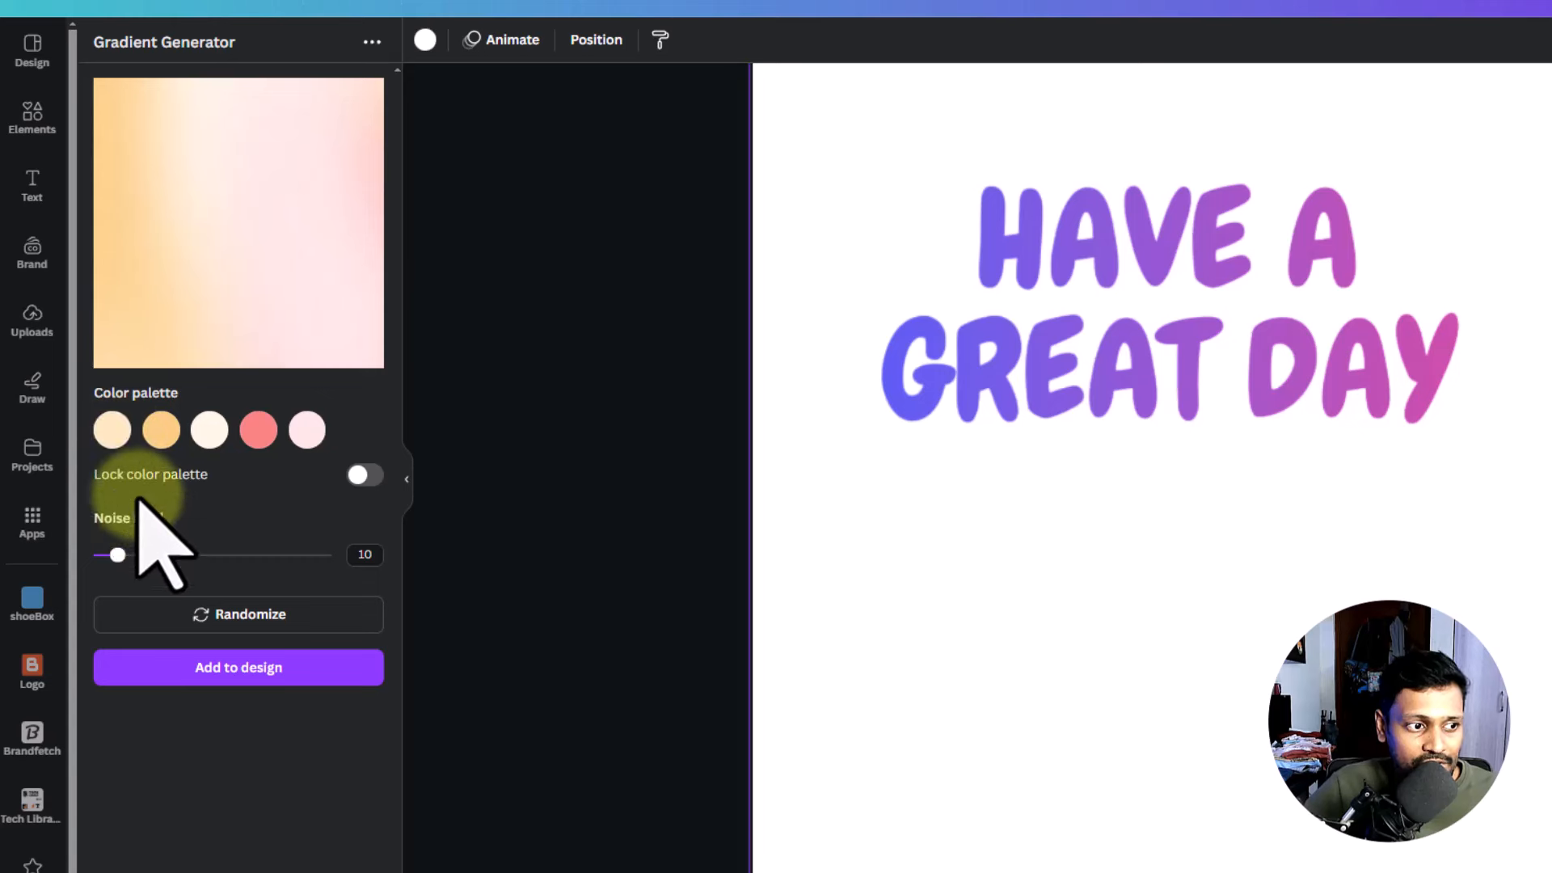
left_click_drag(188, 554, 139, 554)
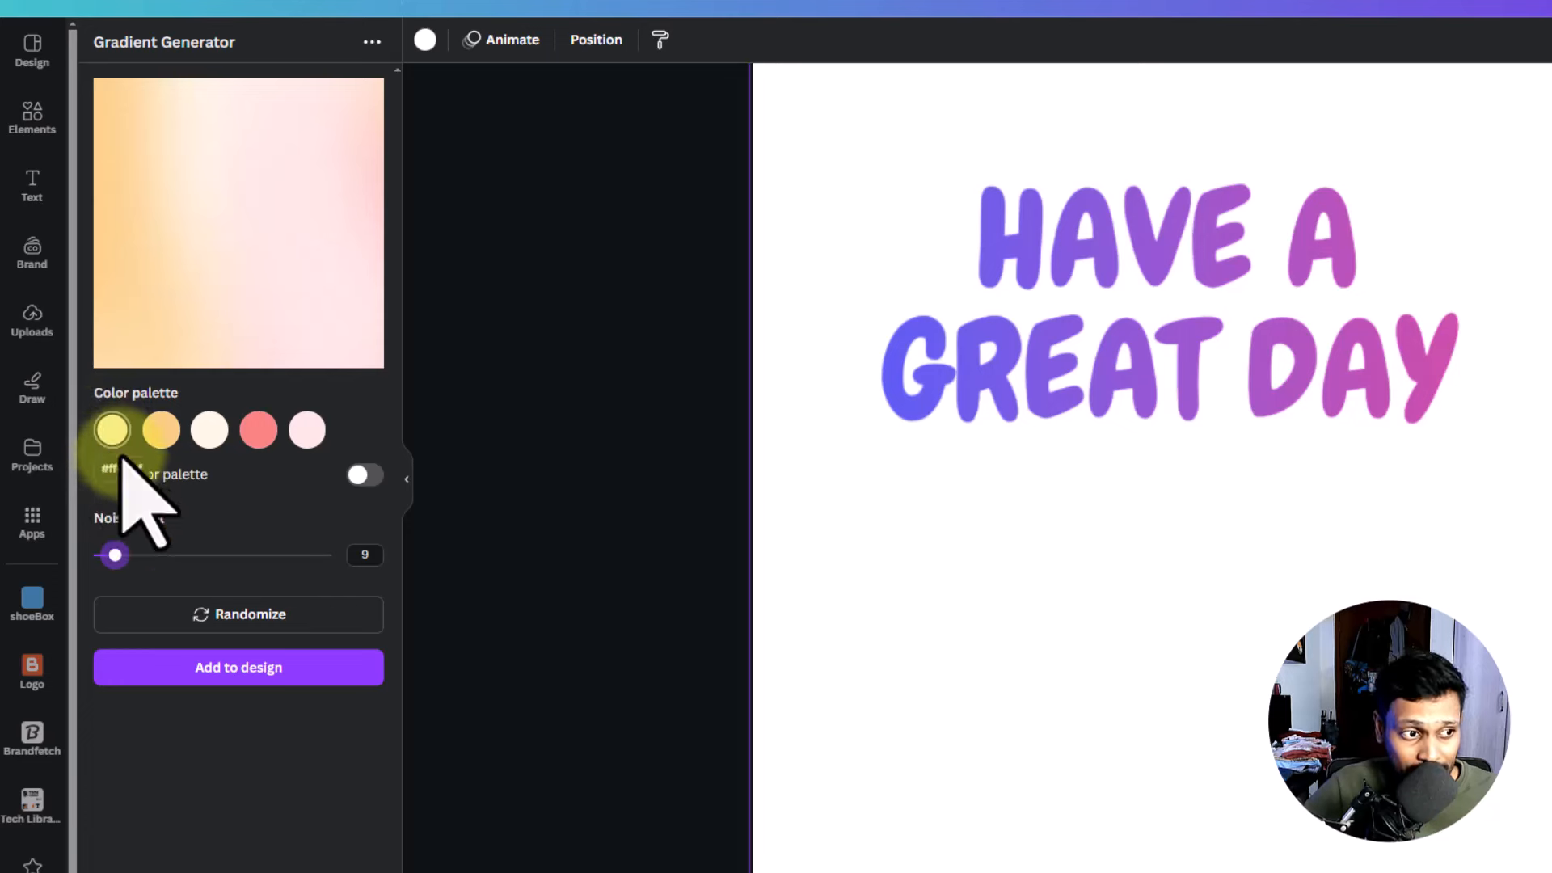
left_click(113, 430)
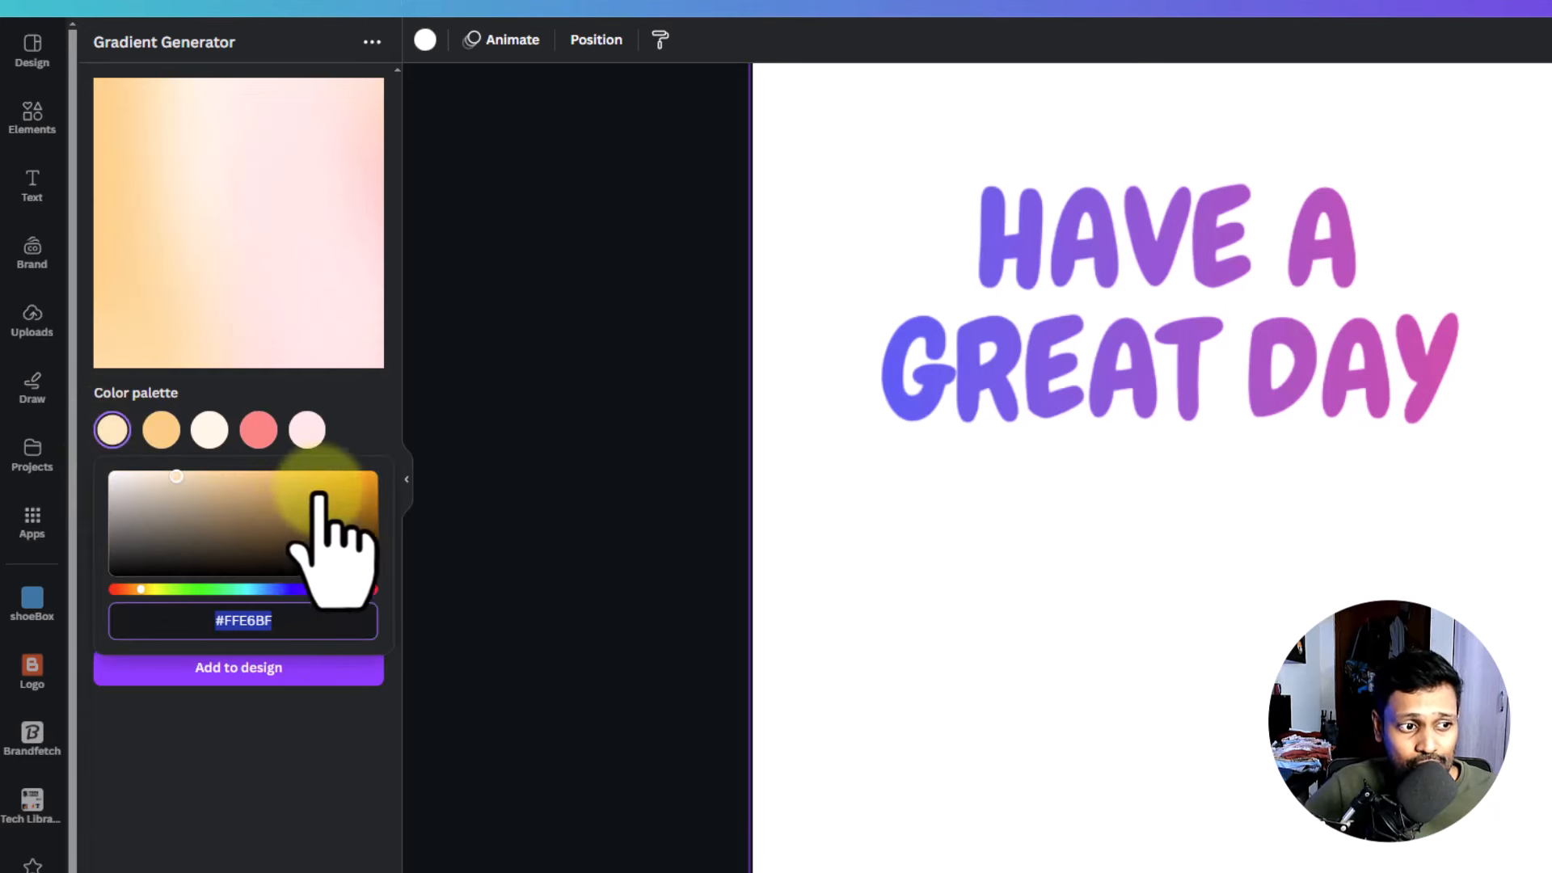
mouse_move(244, 591)
left_mouse_down()
mouse_move(274, 592)
mouse_move(260, 592)
left_mouse_up()
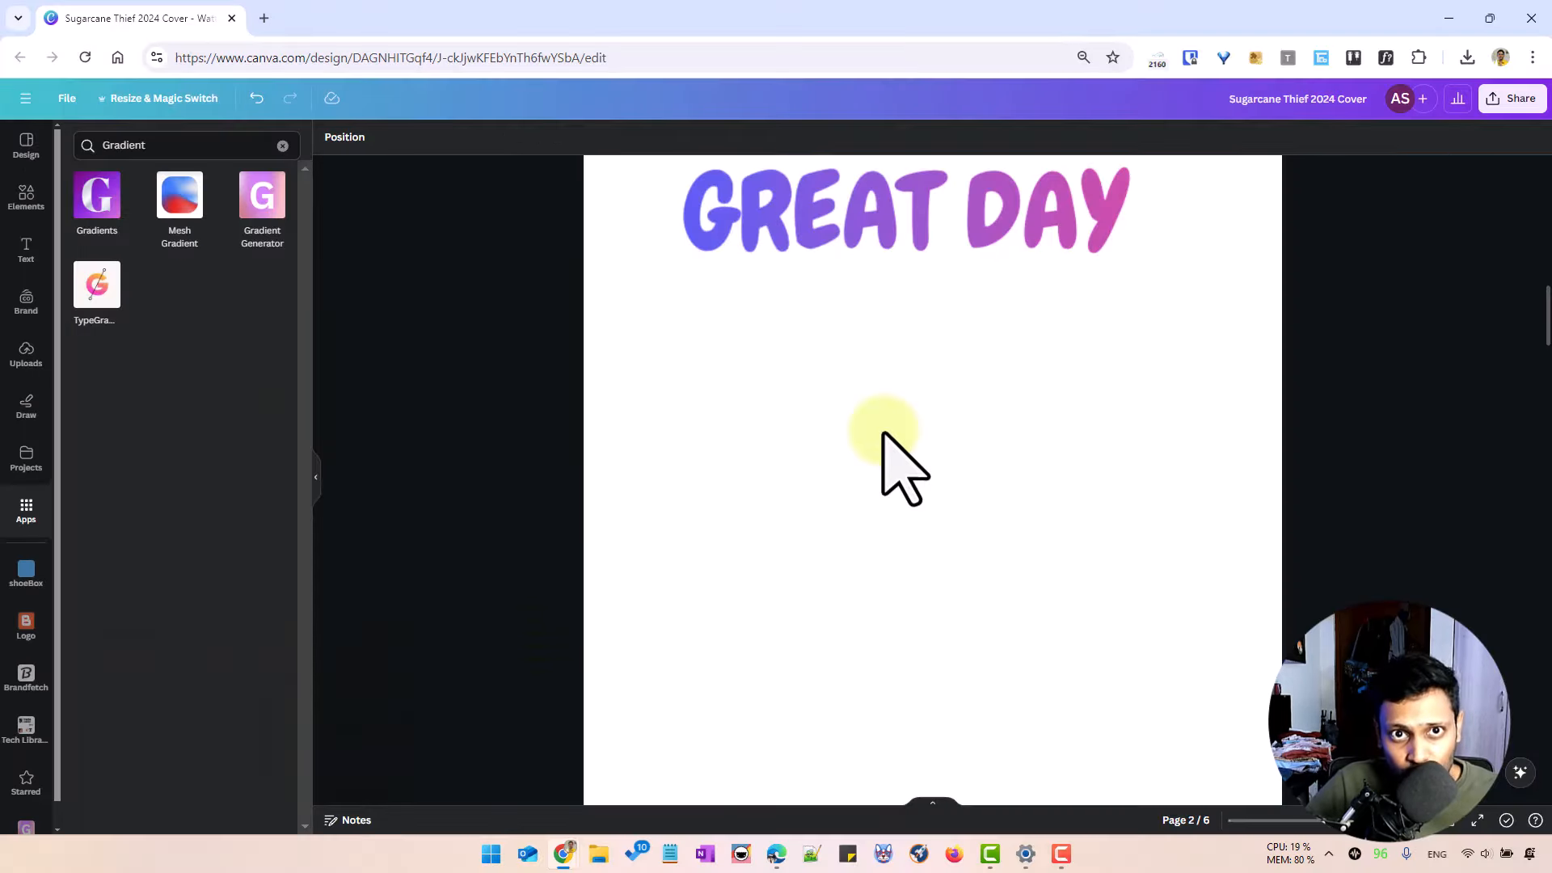
- Open the Gradients app and reposition the start handle of the linear gradient in the preview
left_click(97, 202)
left_click(187, 768)
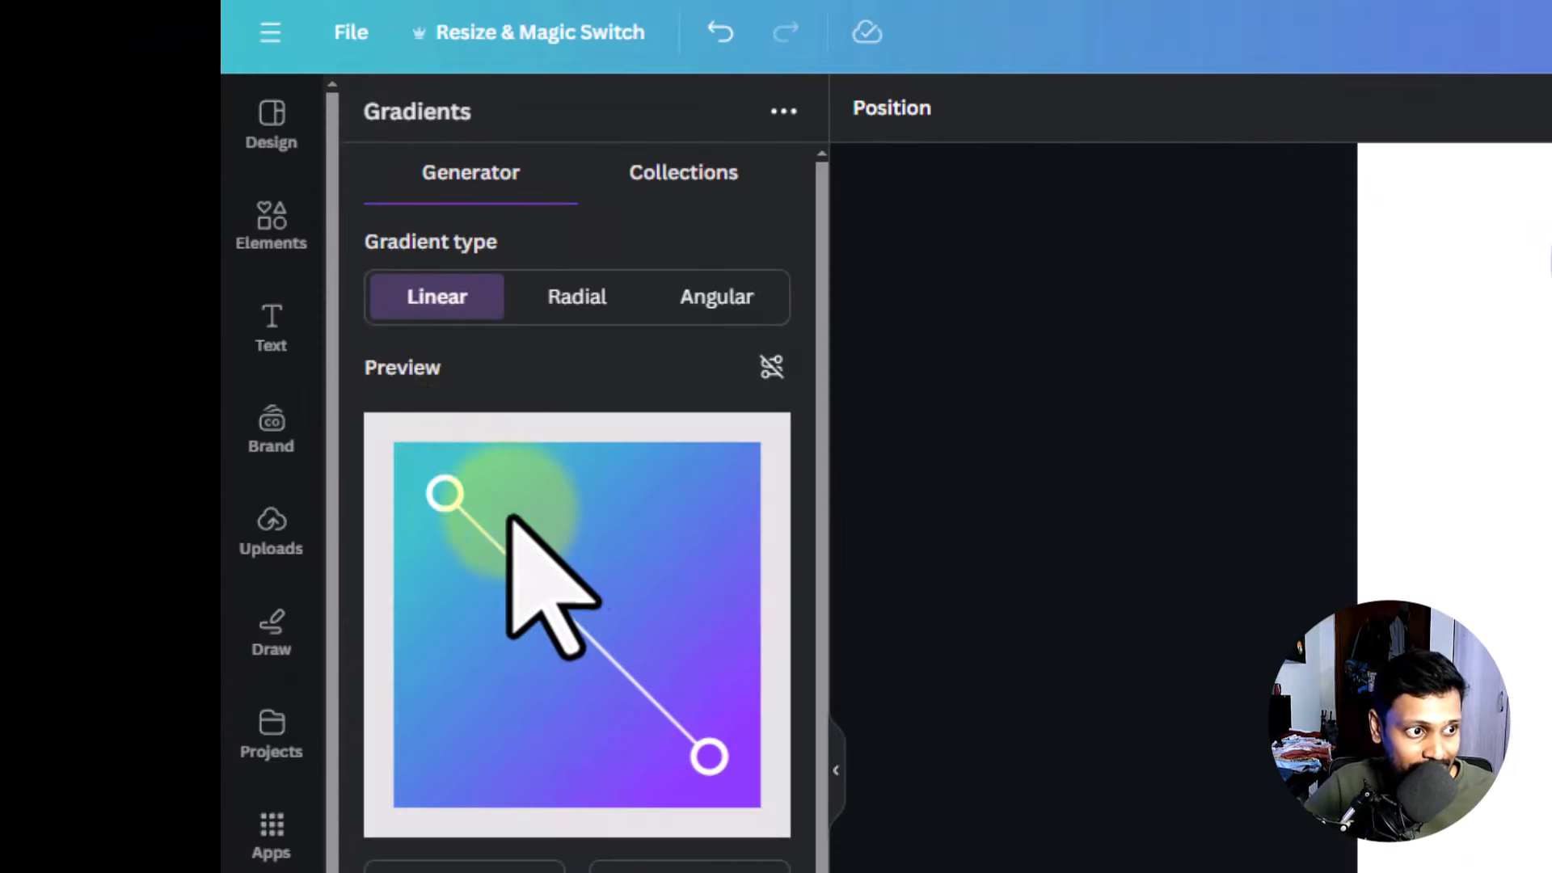
left_click_drag(444, 486, 546, 599)
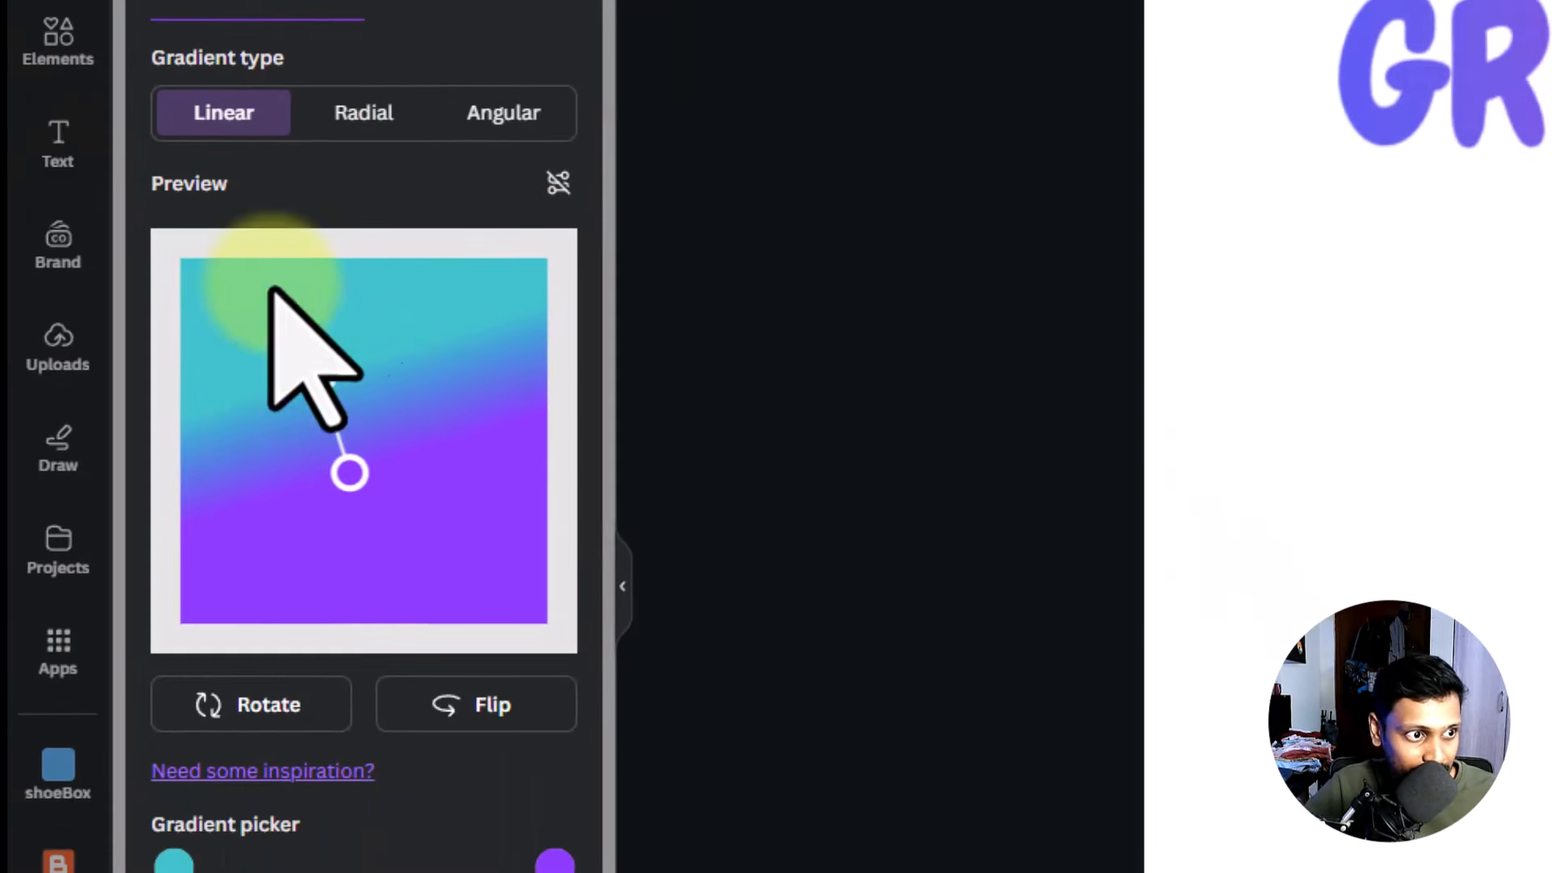
- Try the Radial and Angular gradient types, moving the angular gradient's centre, and return to Linear
left_click(557, 307)
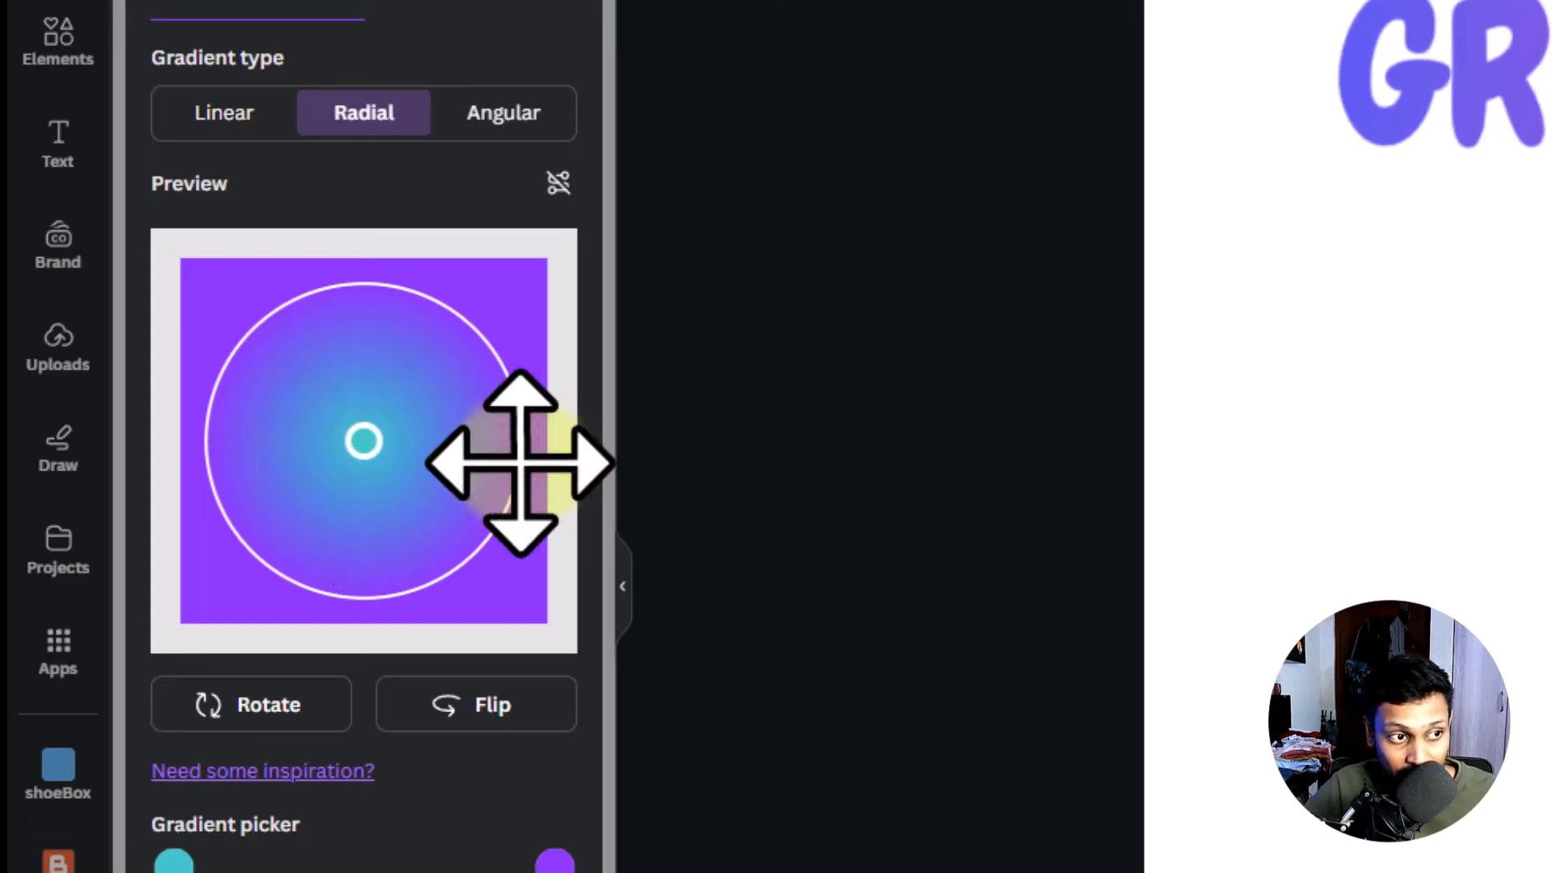
left_click(494, 129)
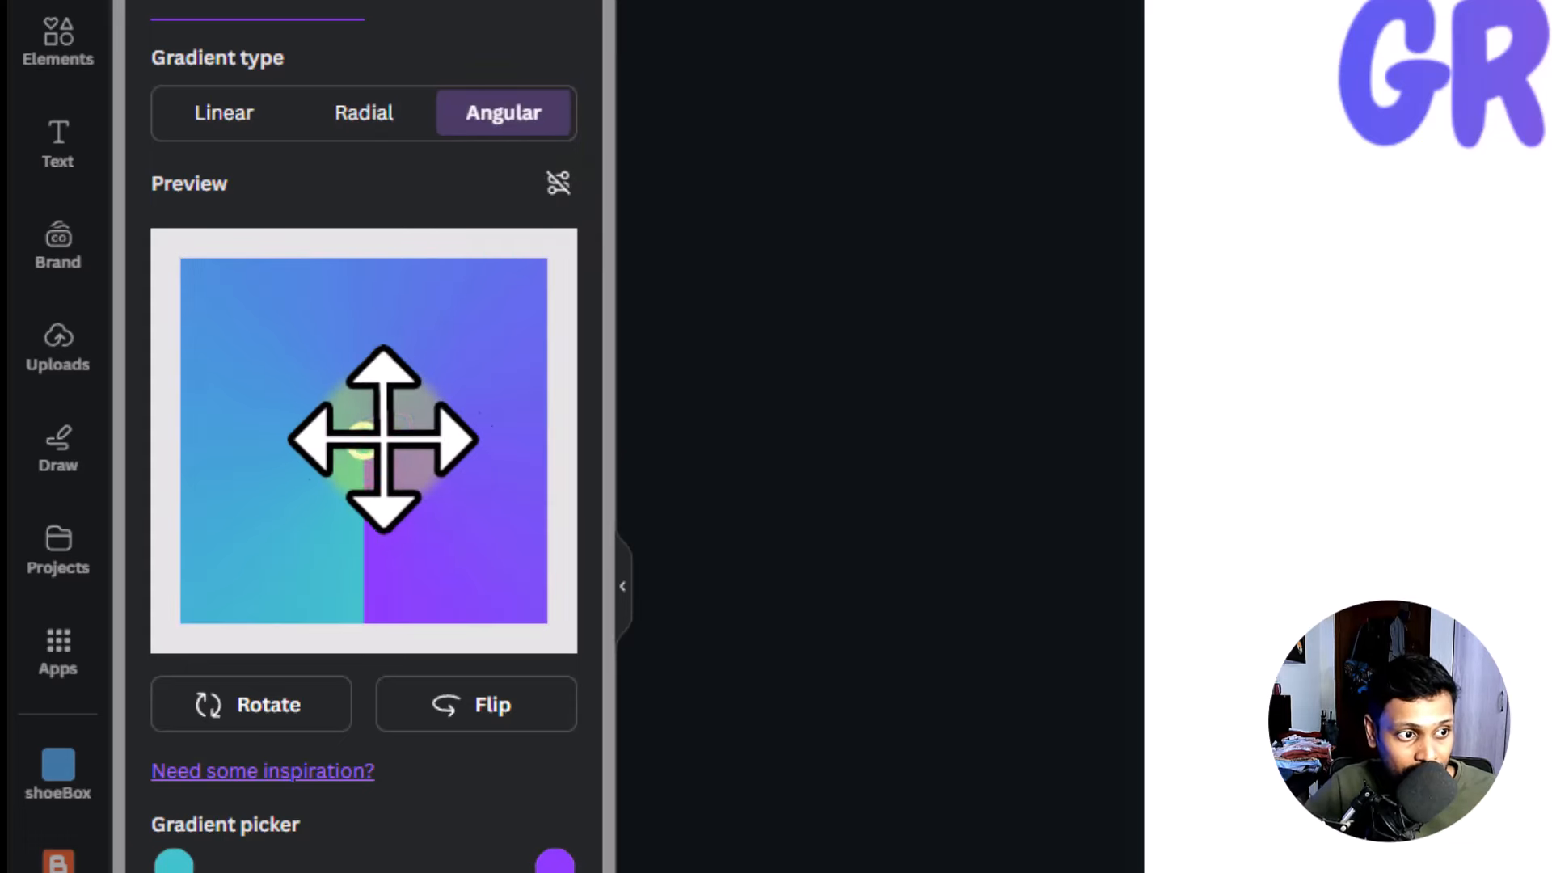
left_click_drag(380, 434, 471, 544)
left_click(214, 118)
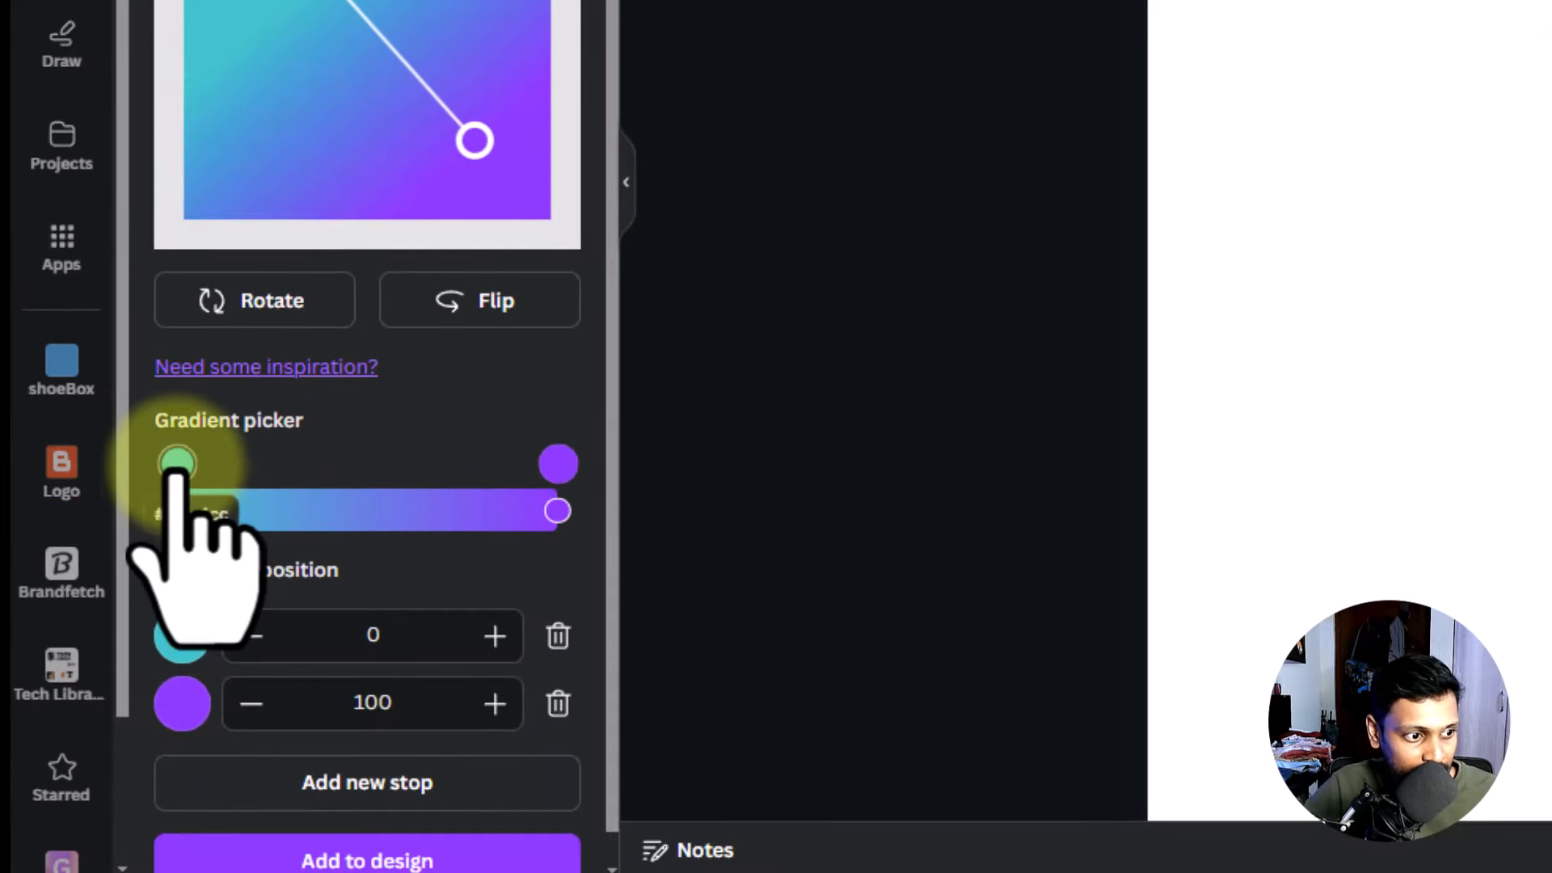
- Change the first colour stop of the linear gradient to pale blue-grey #B6D3D4
left_click(176, 463)
left_click(236, 545)
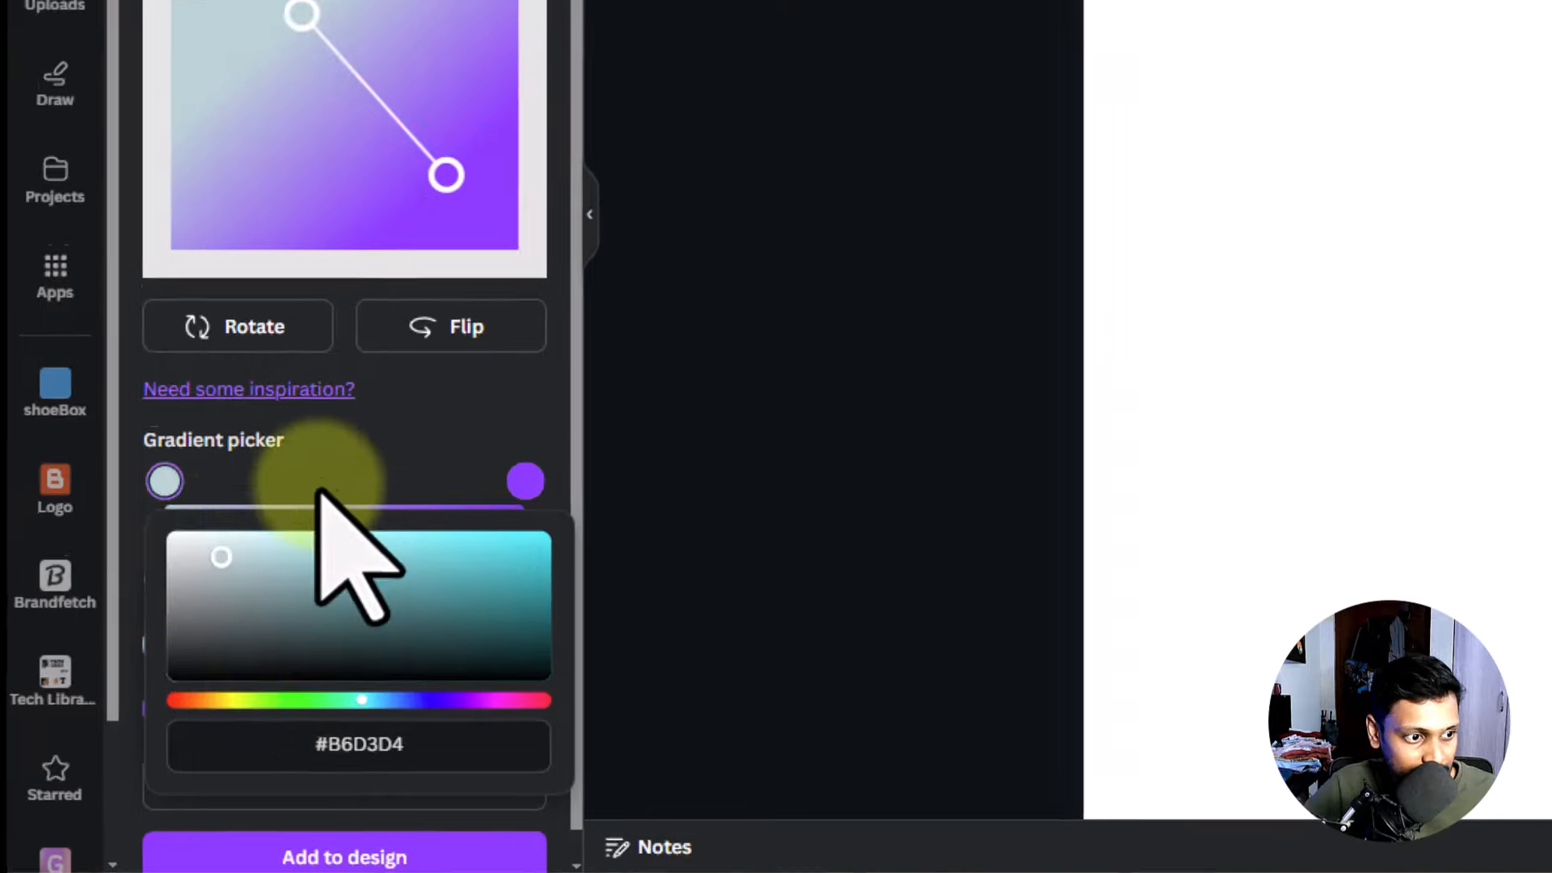
left_click(343, 243)
scroll(399, 98, "down", 1)
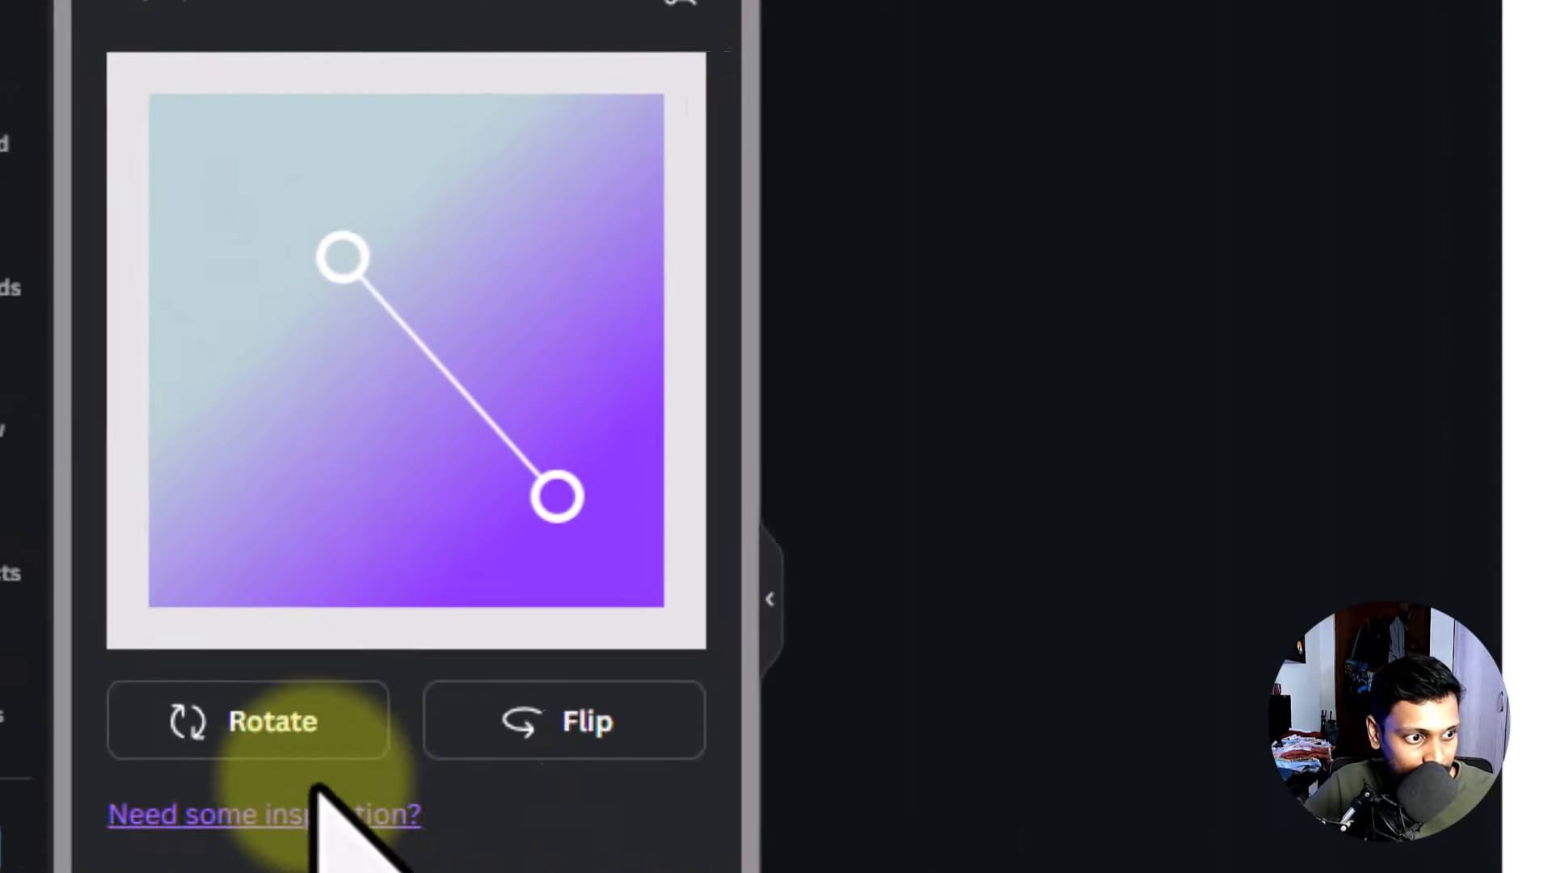
- Rotate and flip the linear gradient and add a blue colour stop at position 22
left_click(303, 715)
left_click(303, 715)
left_click(543, 732)
left_click(543, 732)
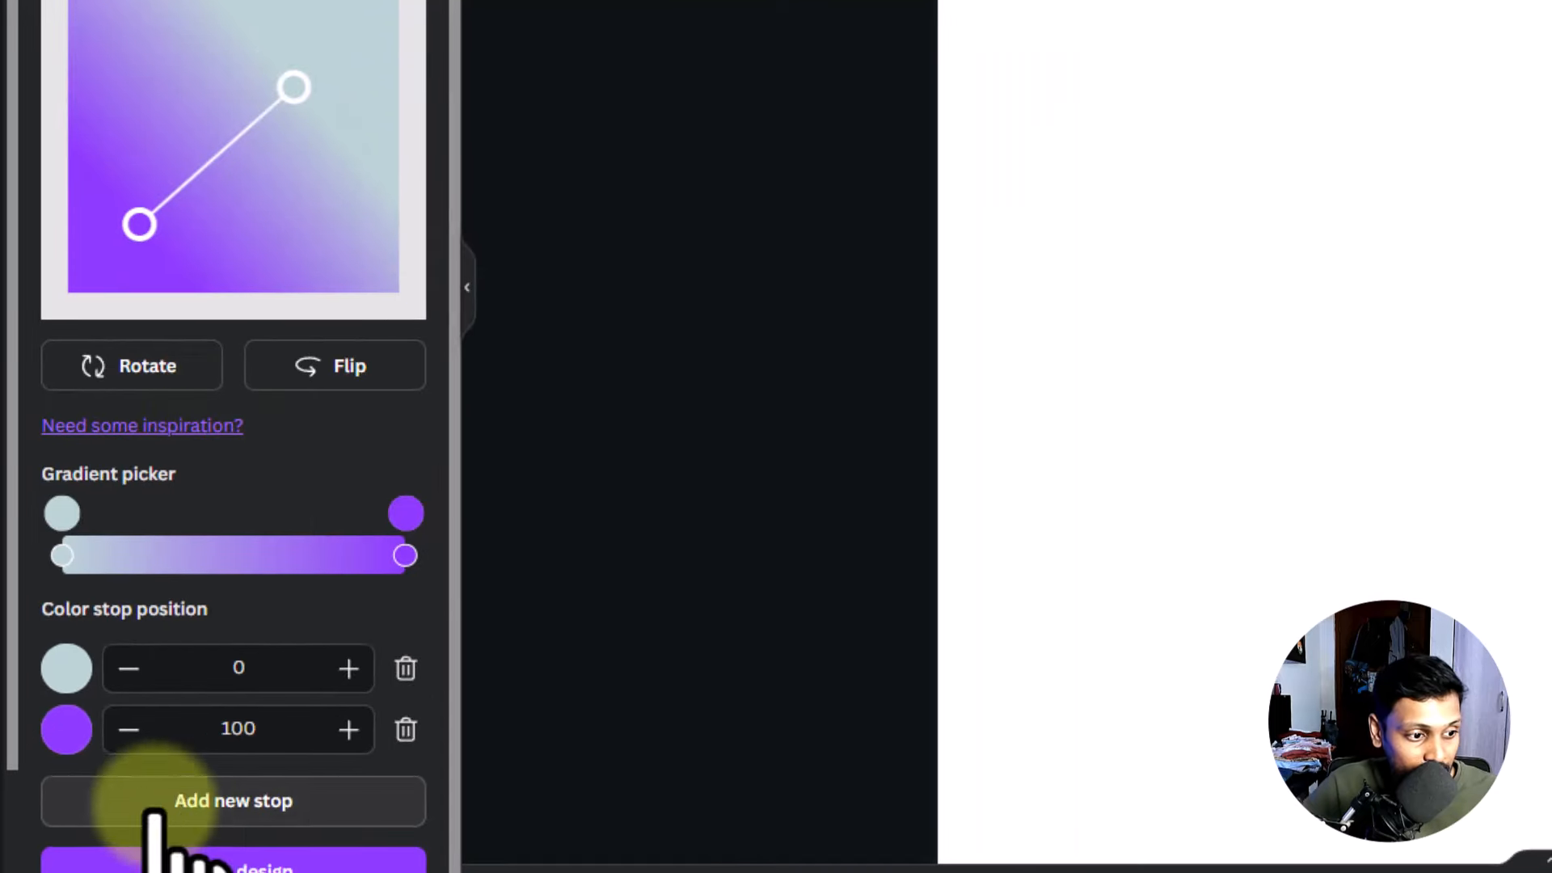
left_click(273, 776)
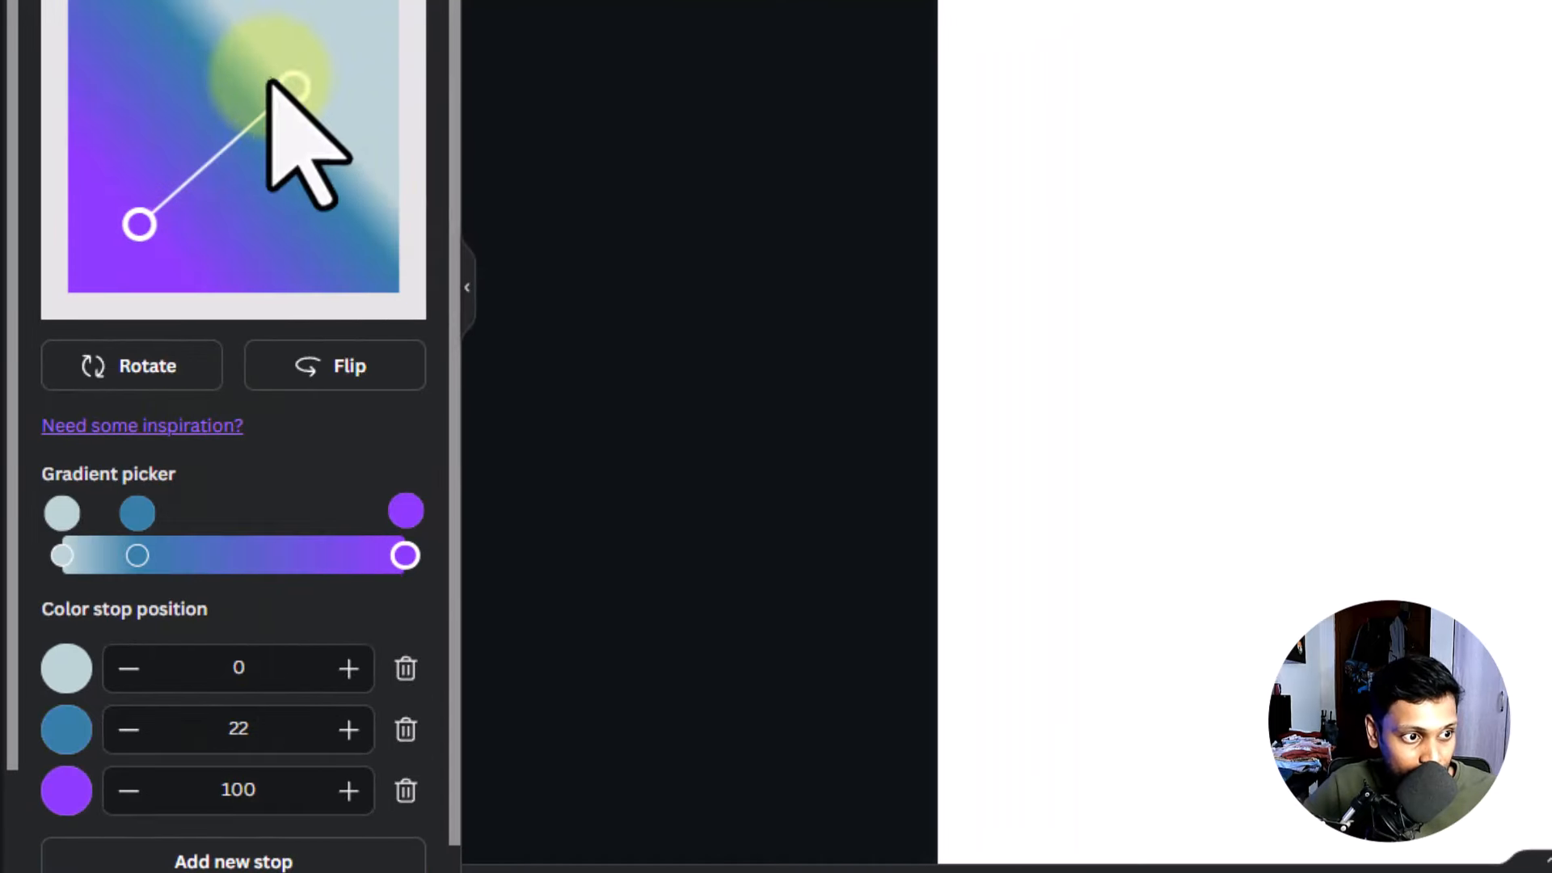
- Move the blue stop to position 64 and add a yellow stop at 28, adjusting the linear gradient's start handle
left_click_drag(296, 91, 274, 199)
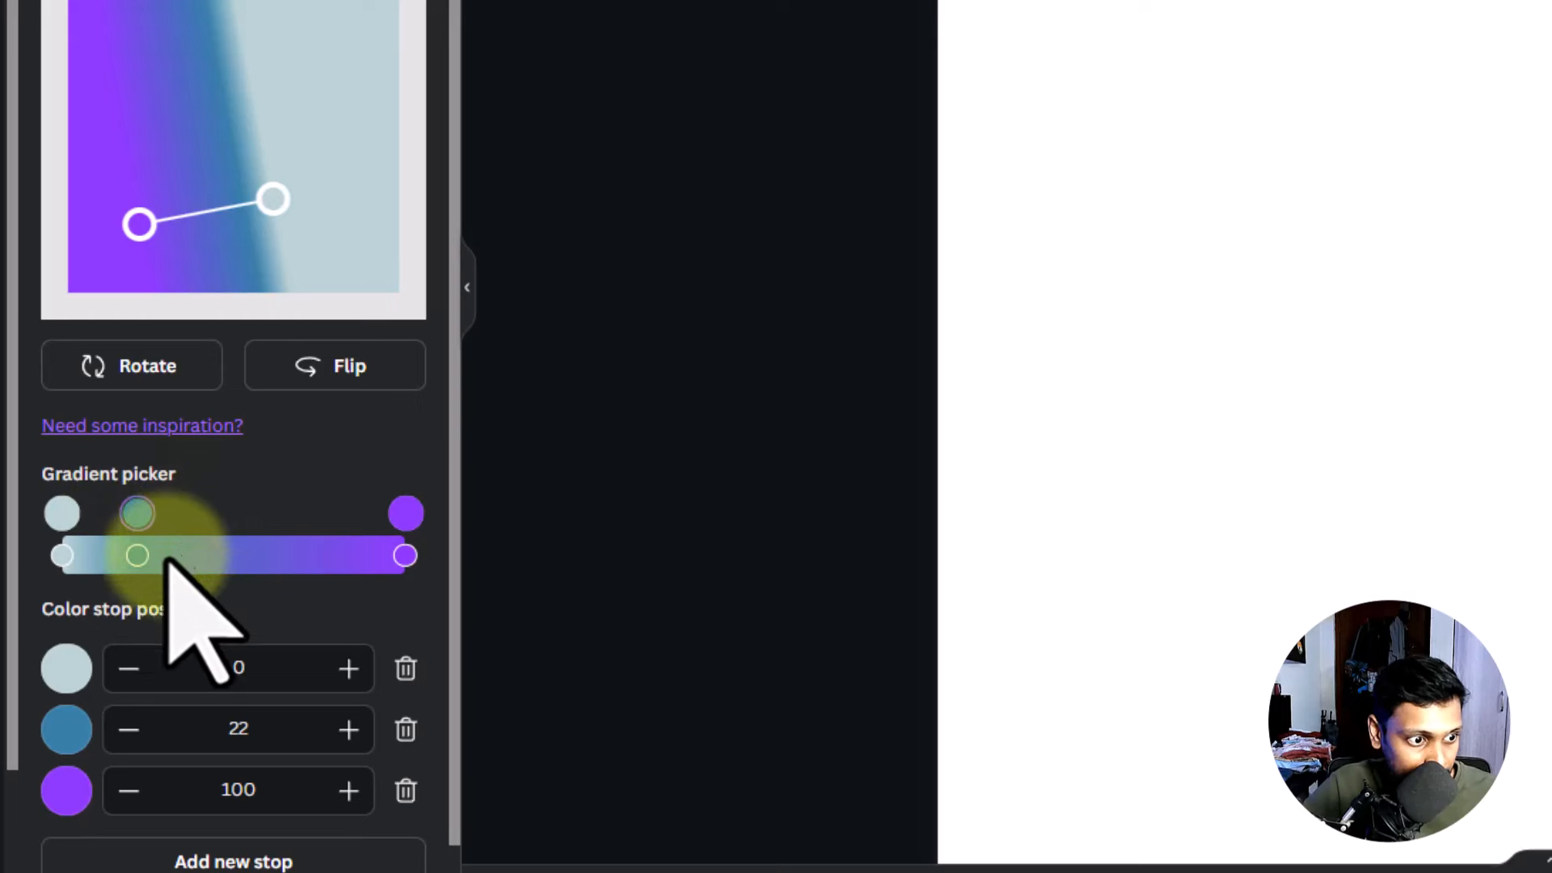
left_click_drag(117, 555, 281, 555)
left_click_drag(275, 204, 356, 45)
scroll(291, 590, "down", 2)
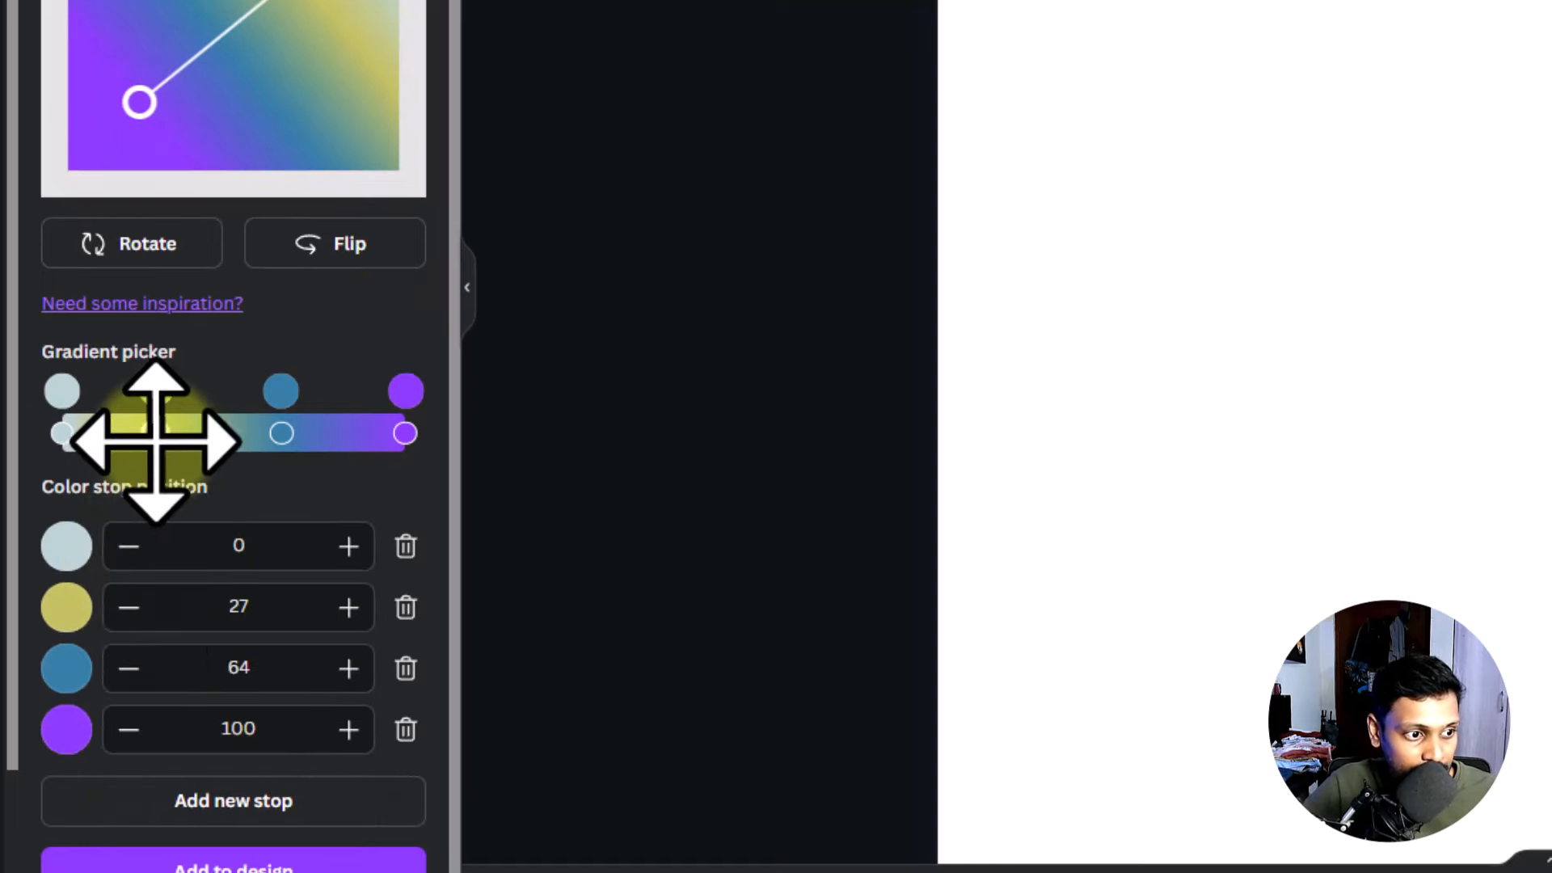
mouse_move(155, 434)
left_mouse_down()
mouse_move(172, 434)
mouse_move(158, 433)
left_mouse_up()
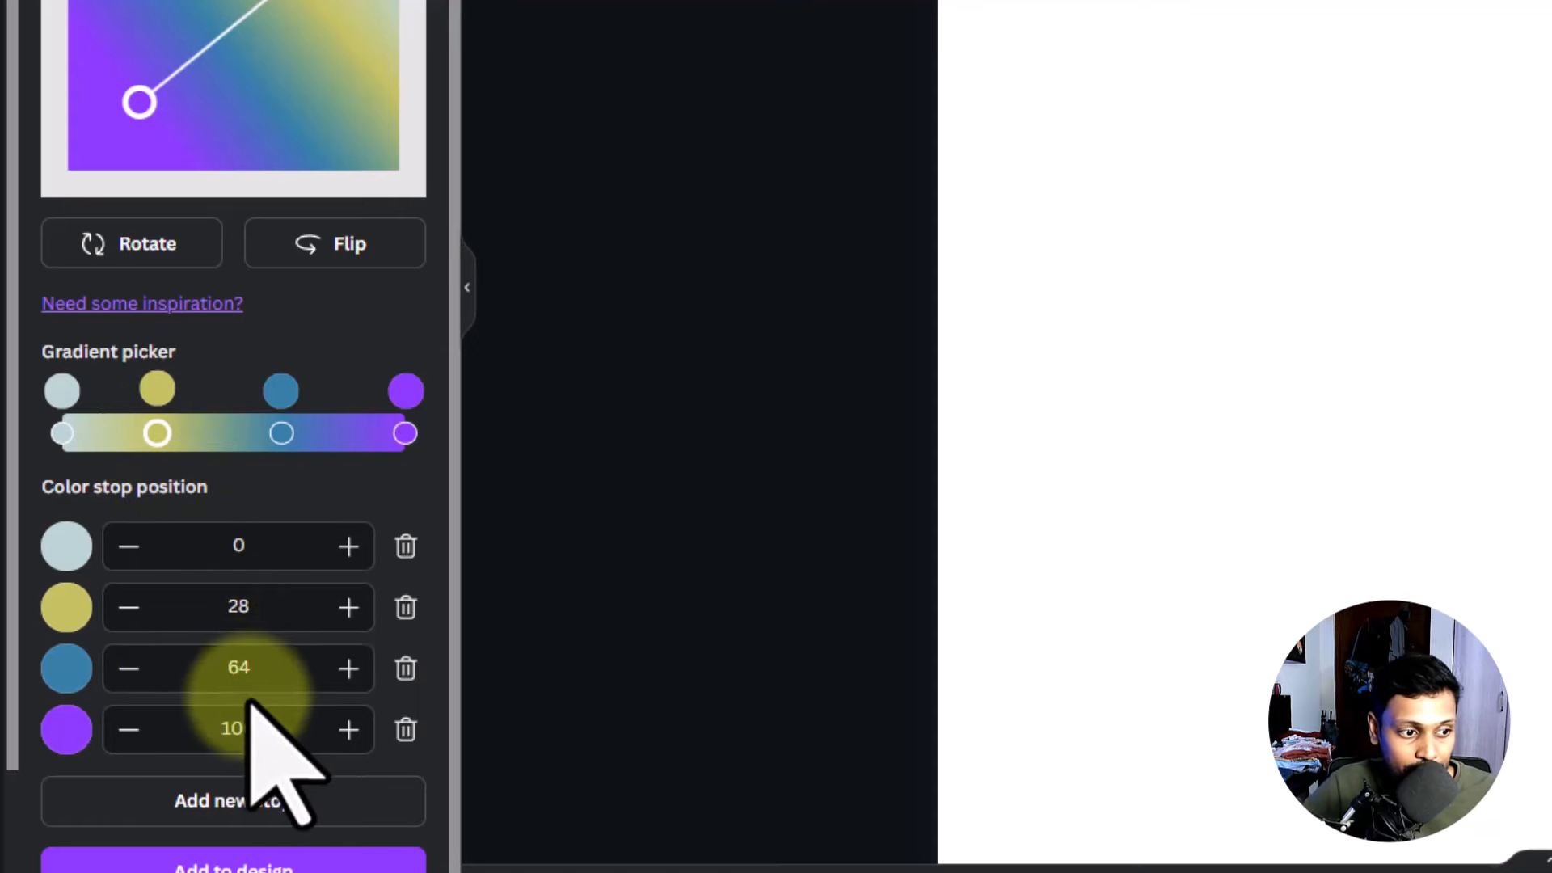
- Set the purple stop's position to 59, adjust the gradient's end handle and add the gradient to the design
left_click_drag(323, 727, 138, 720)
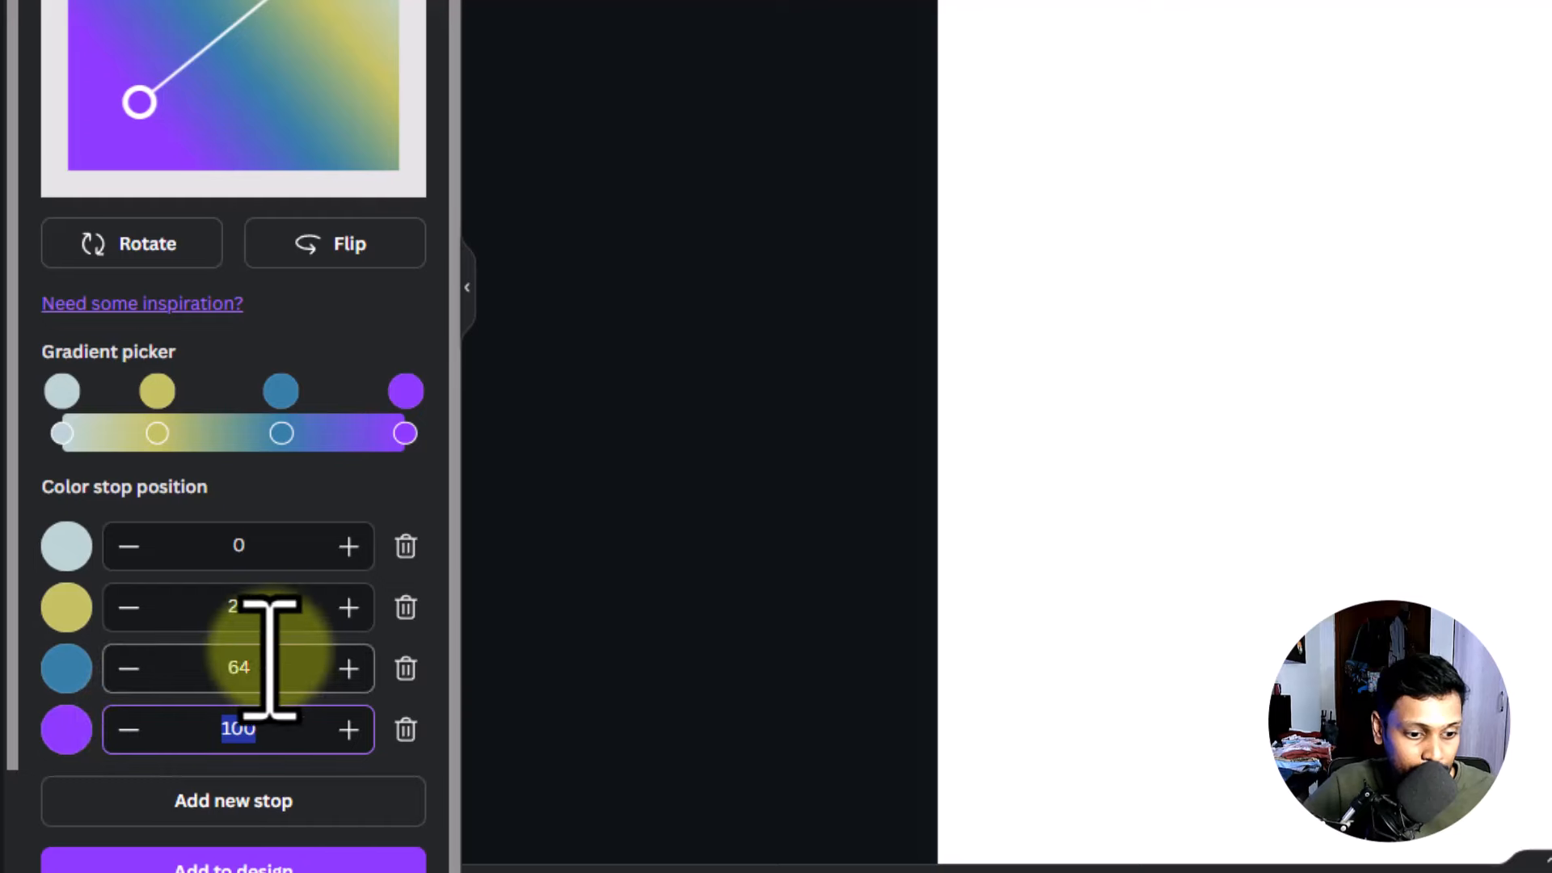
type("59")
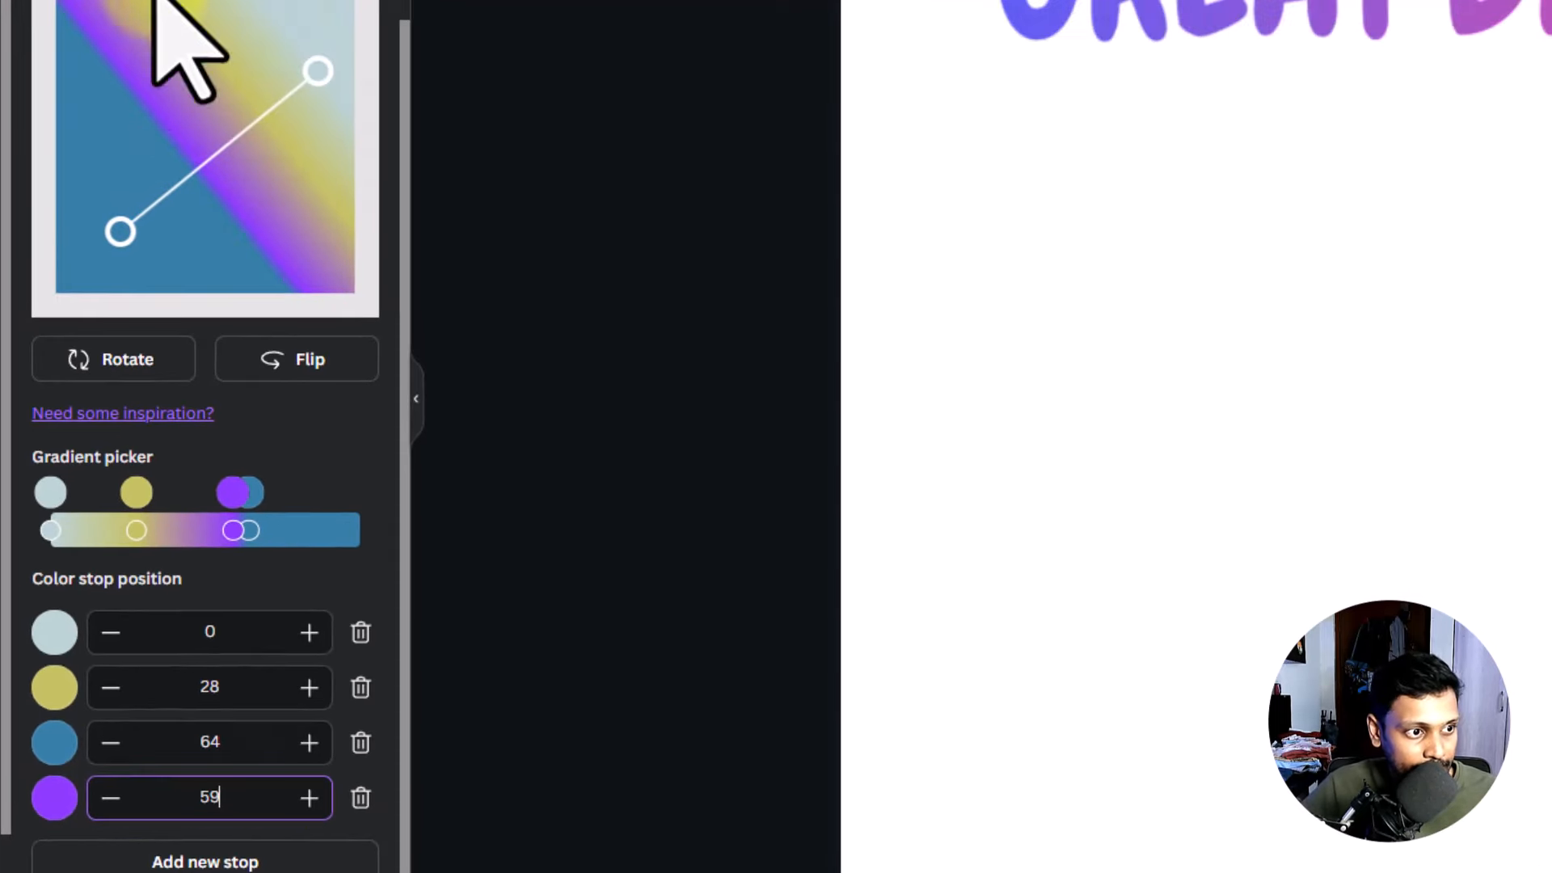
left_click_drag(109, 229, 130, 255)
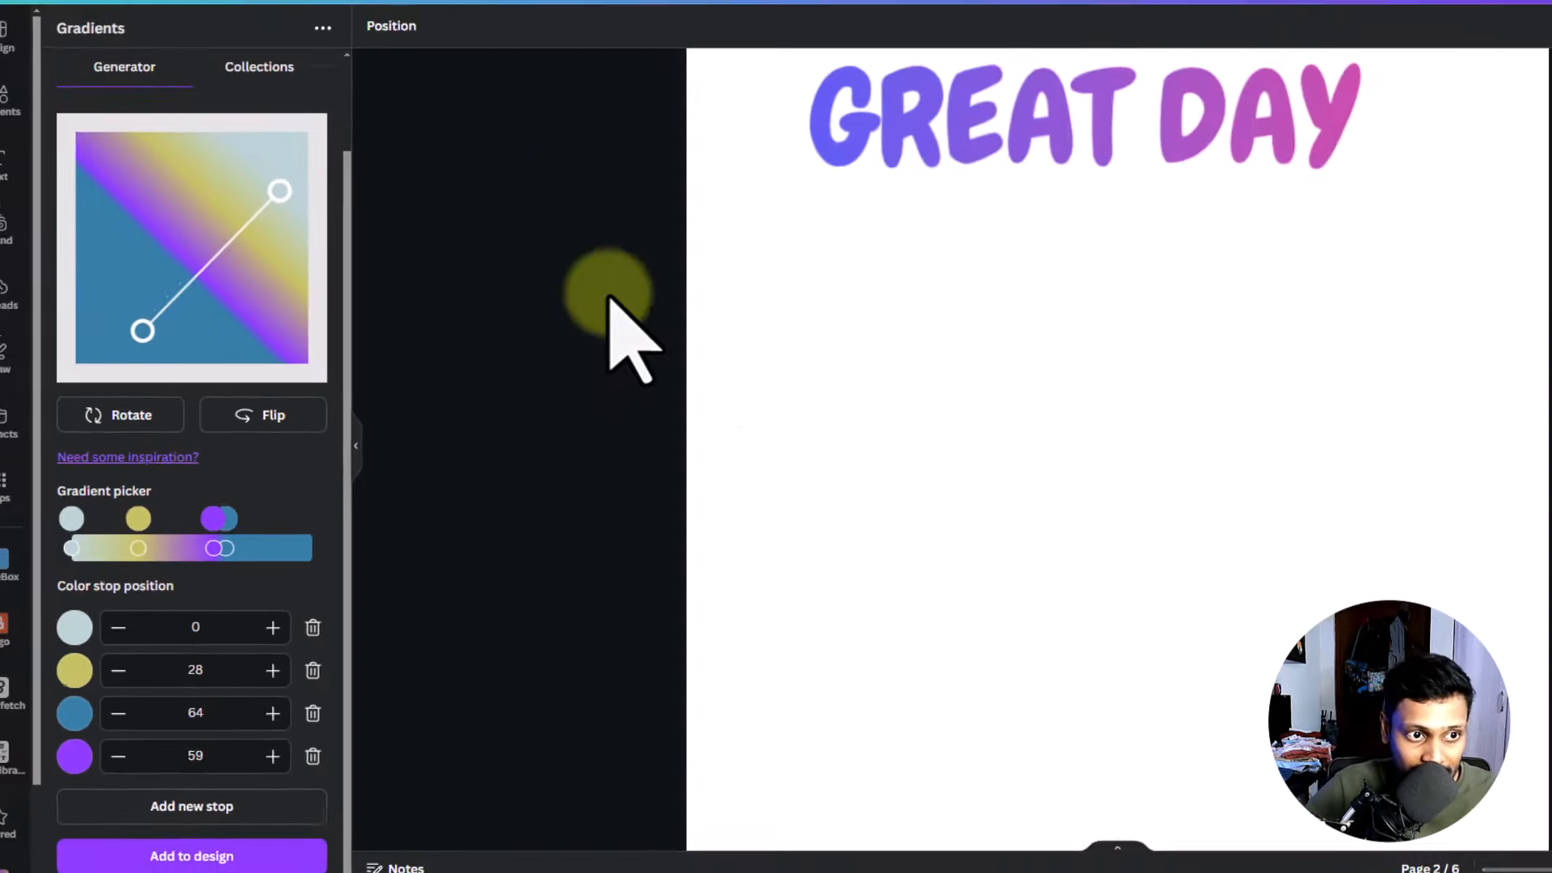
- Look through the app's ready-made gradient collections and return to the gradient generator
left_click(260, 66)
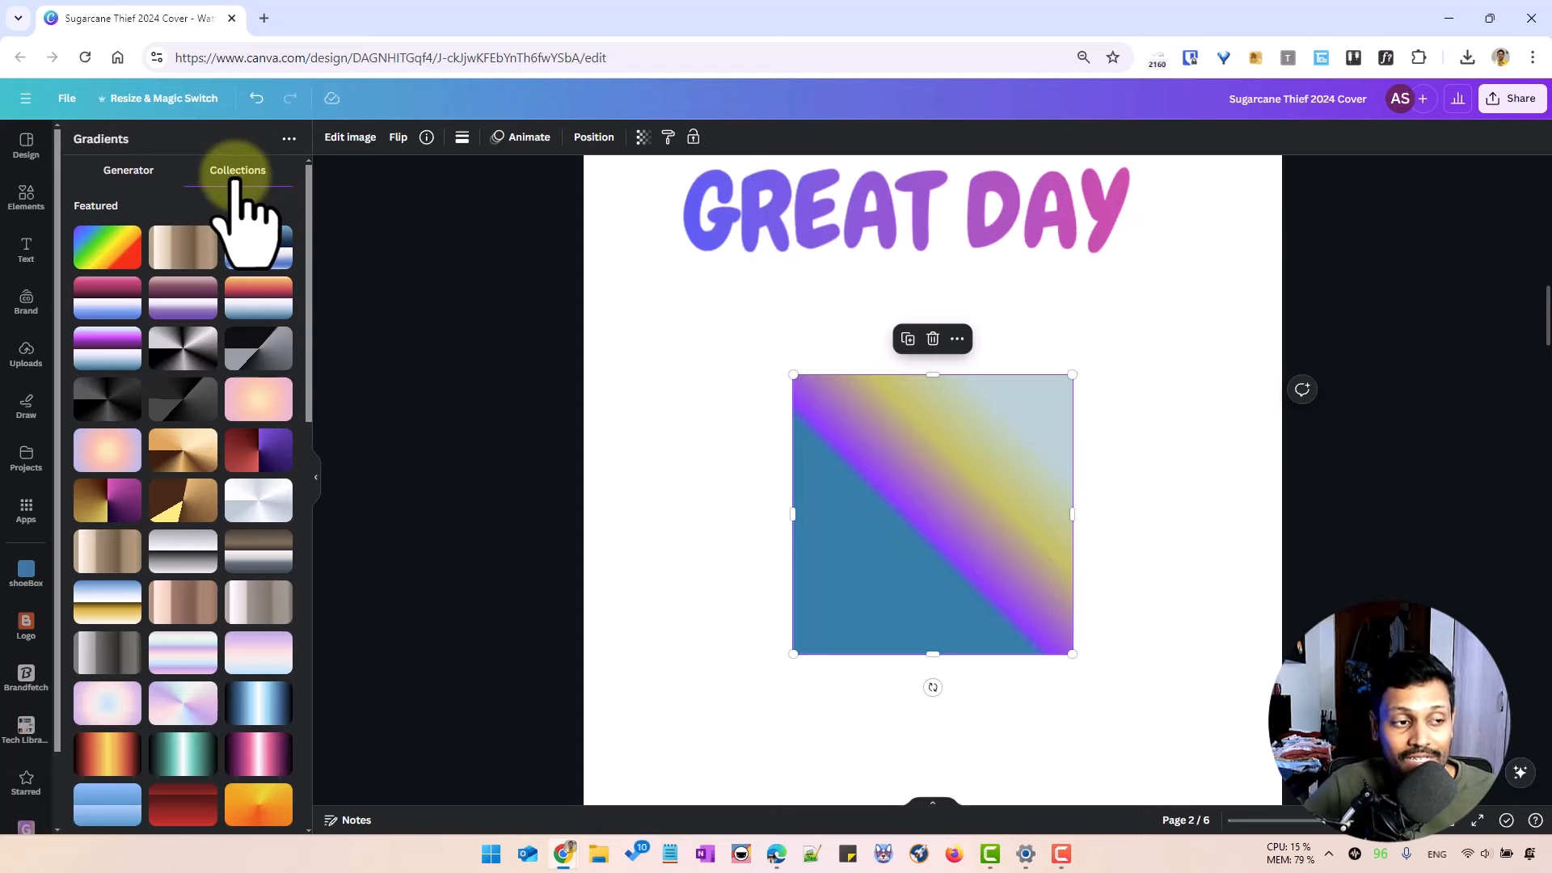
scroll(208, 433, "down", 10)
scroll(207, 441, "up", 10)
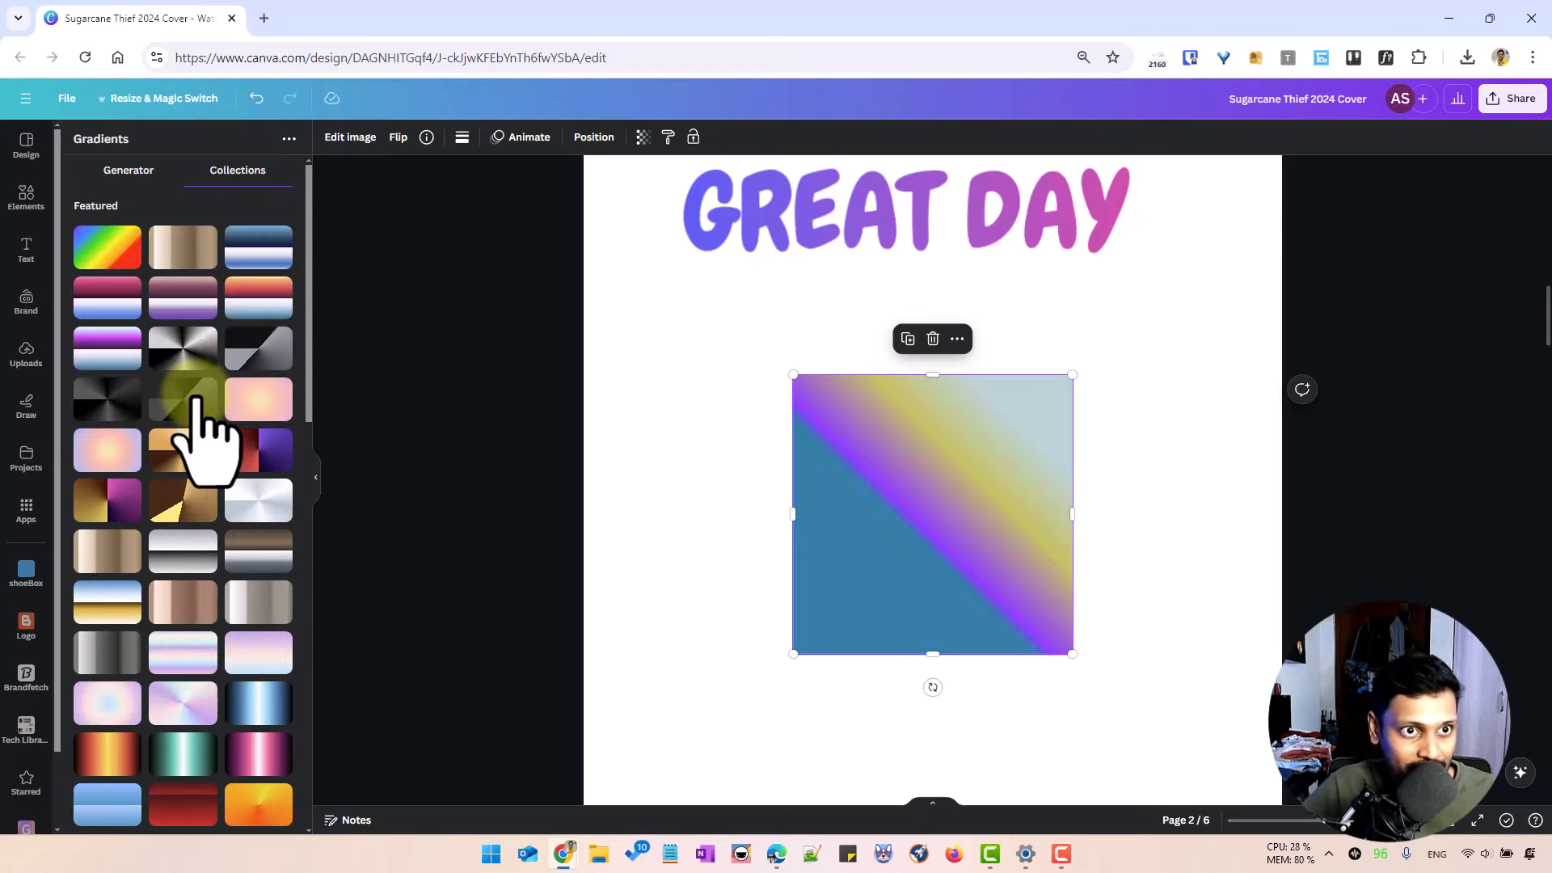
left_click(129, 171)
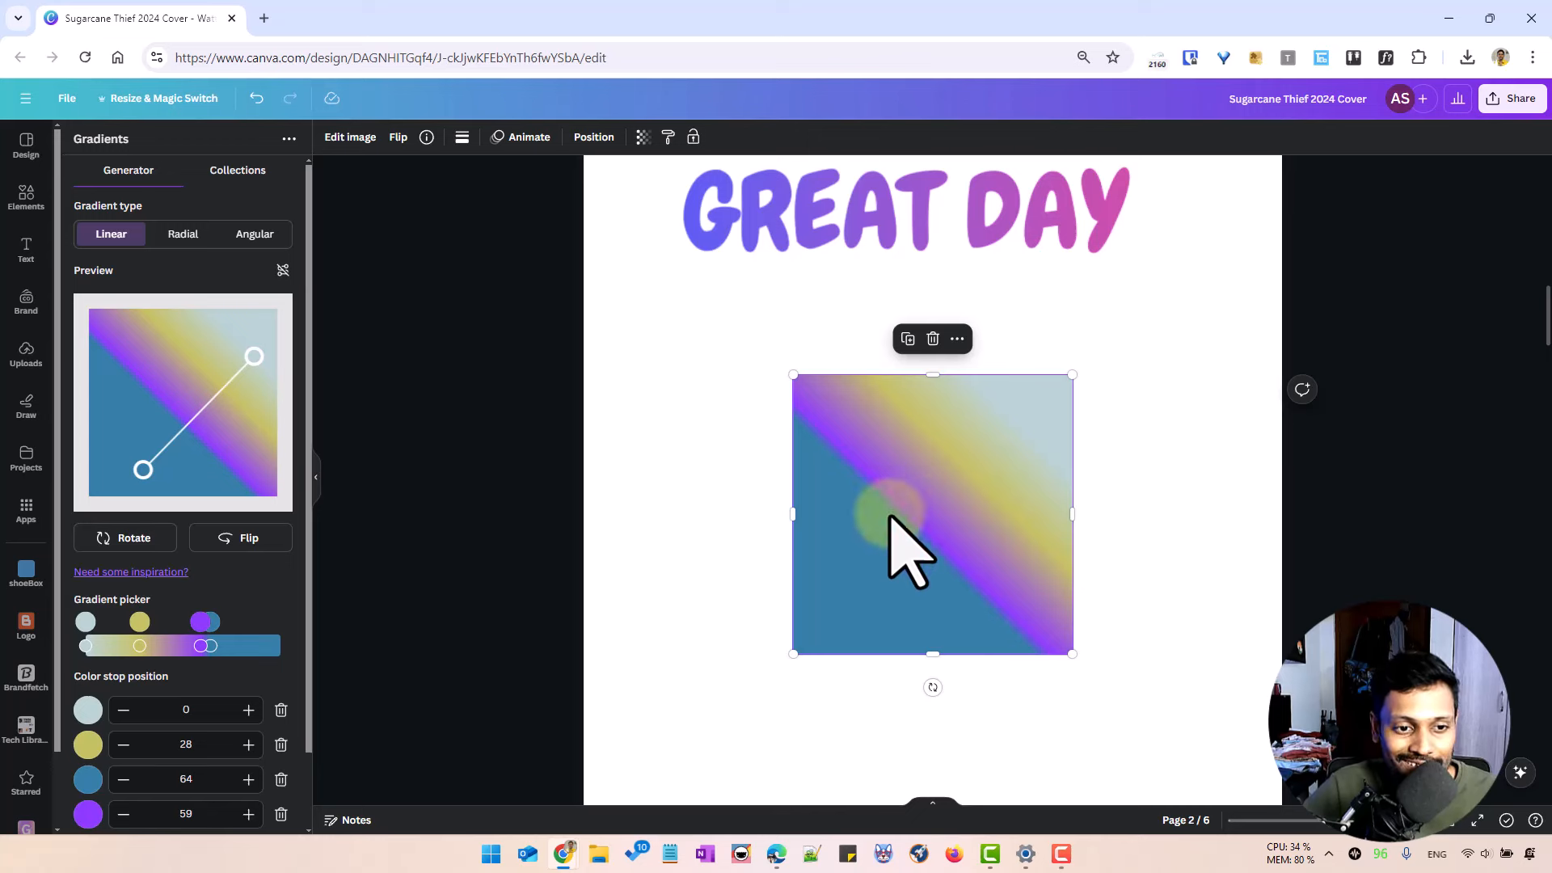
- Move the gradient square slightly up and to the left below the GREAT DAY text
left_click_drag(918, 485, 874, 464)
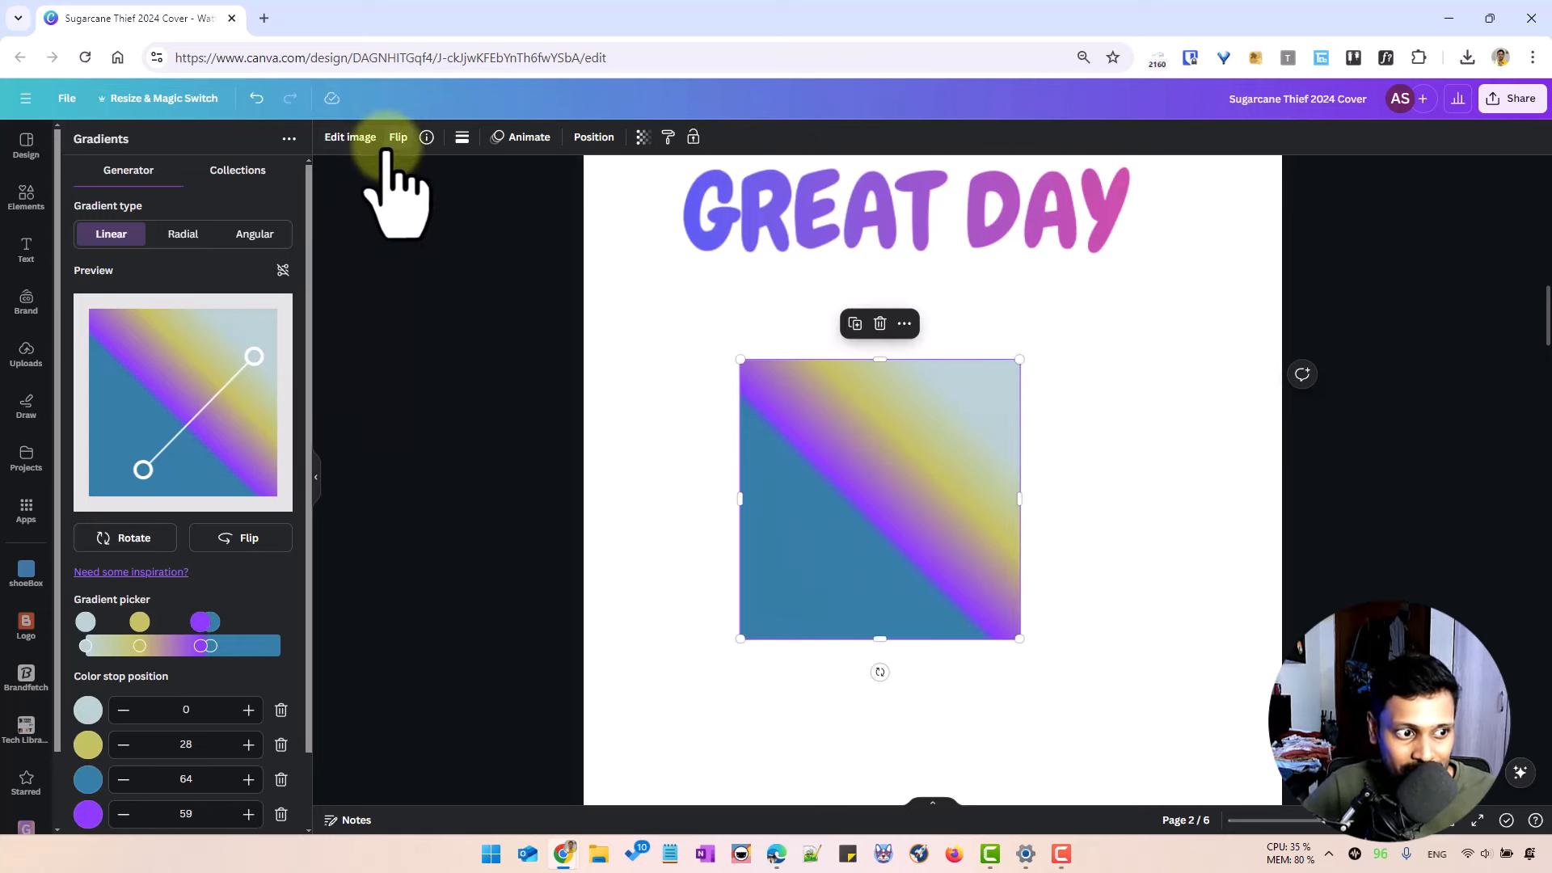
scroll(225, 586, "down", 1)
scroll(173, 436, "up", 1)
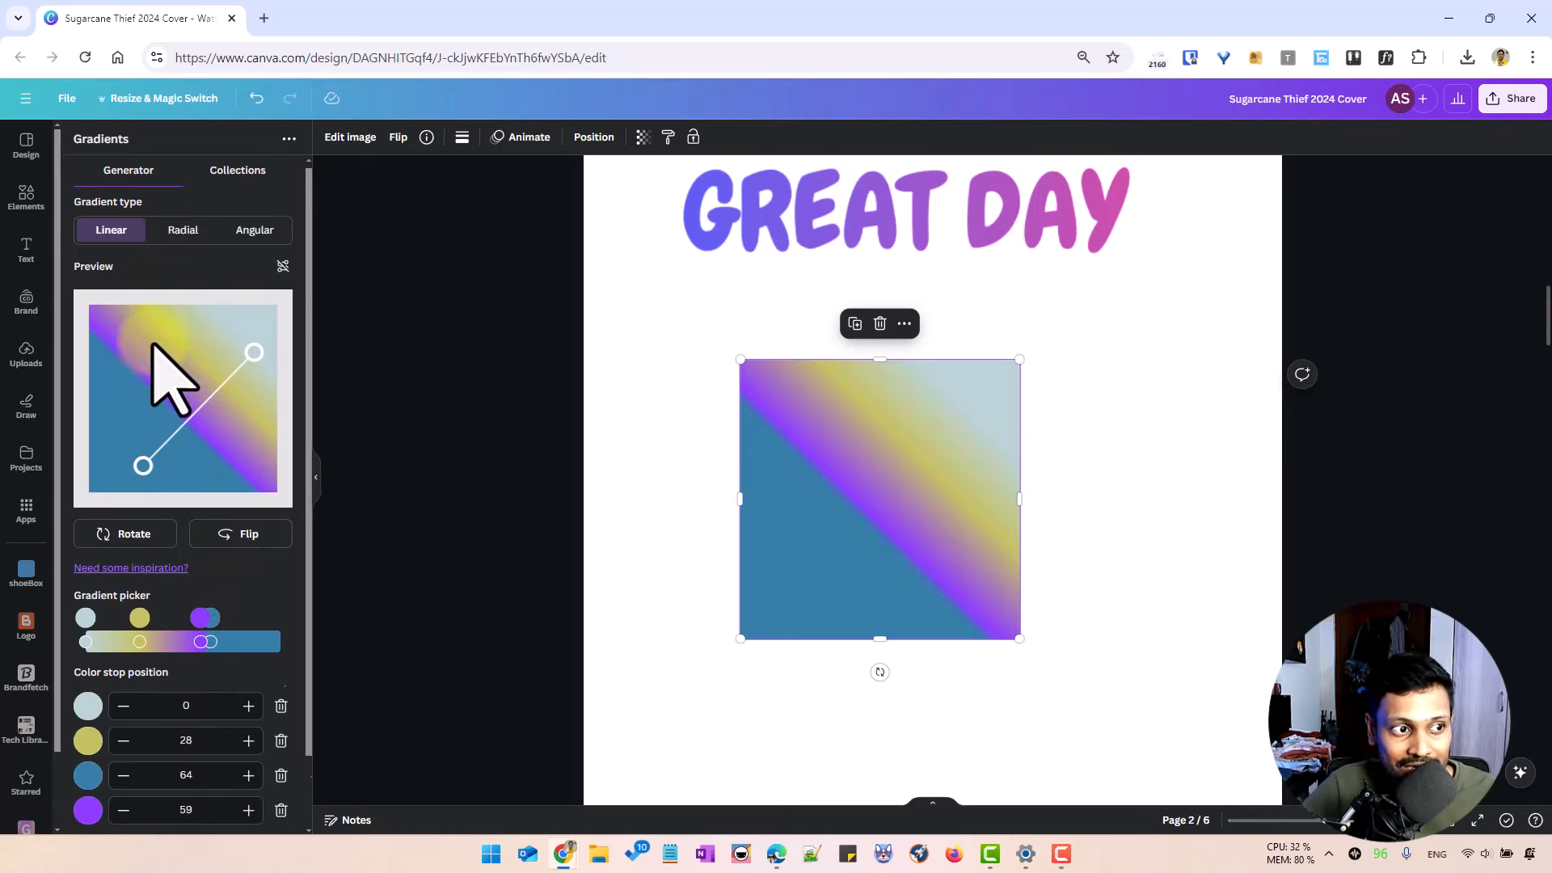
scroll(152, 584, "down", 1)
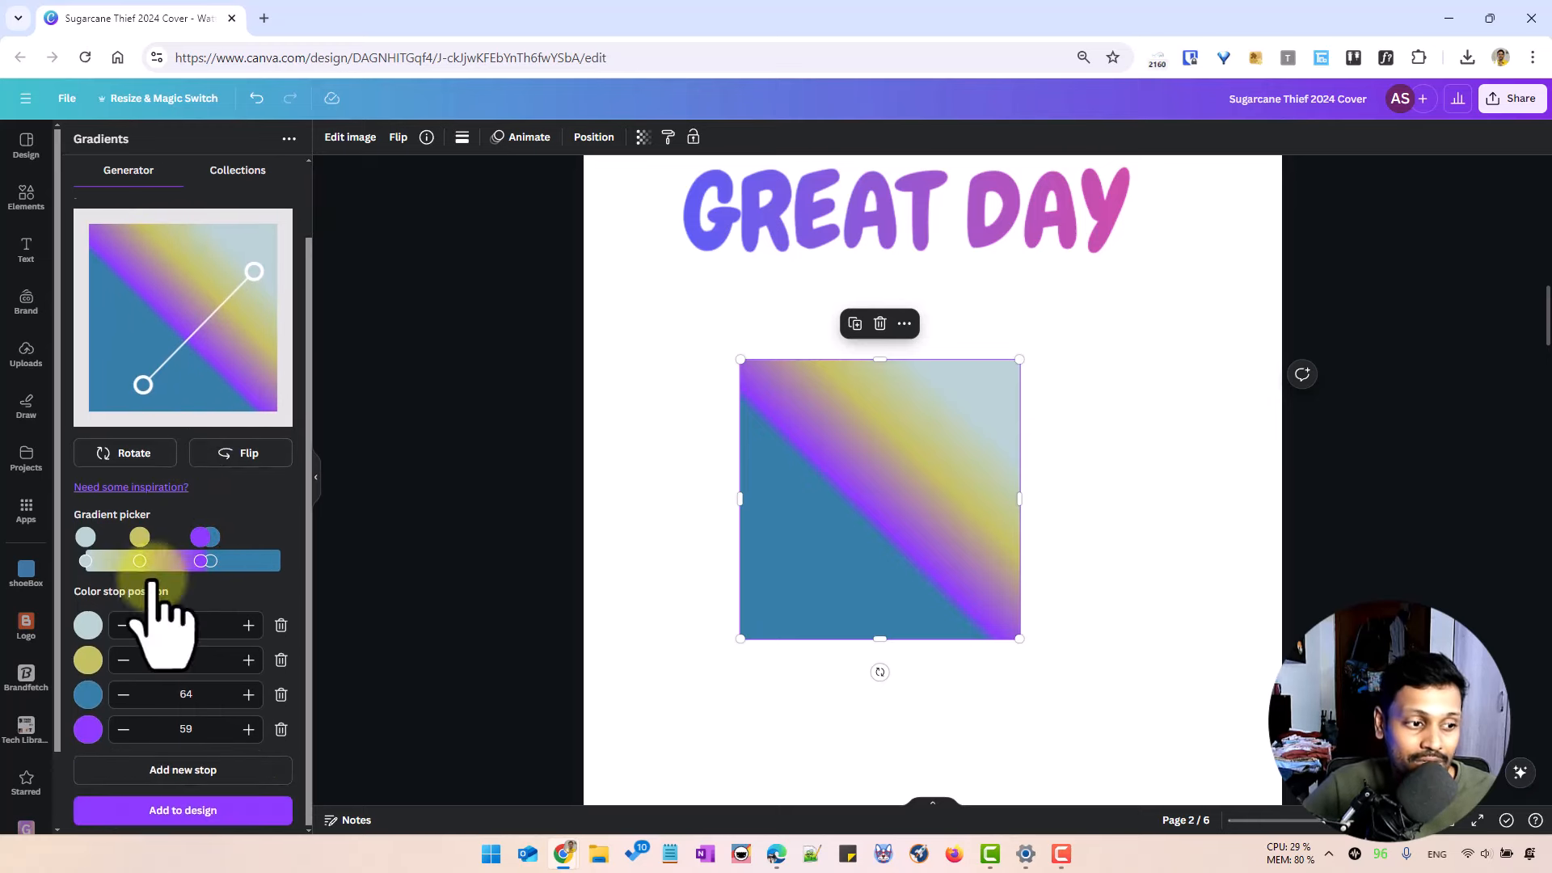